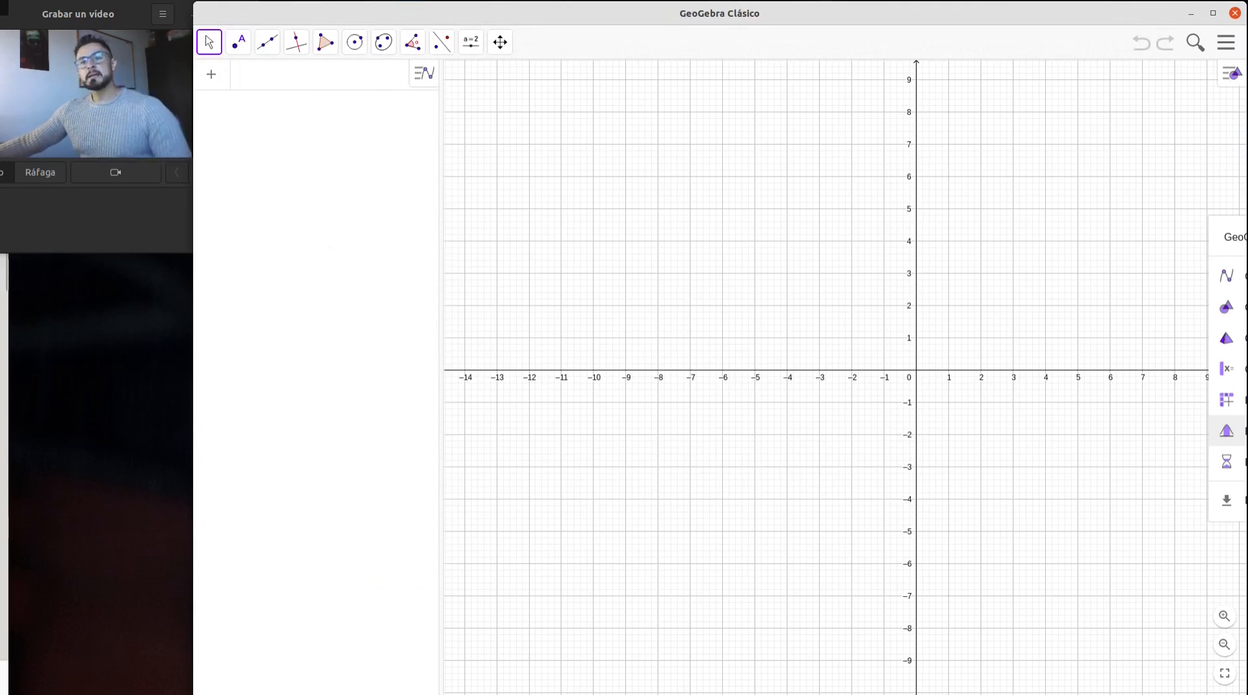
Step: Switch from the handwritten notes to GeoGebra Clásico and open the Gráficos 3D perspective
key("alt+Tab")
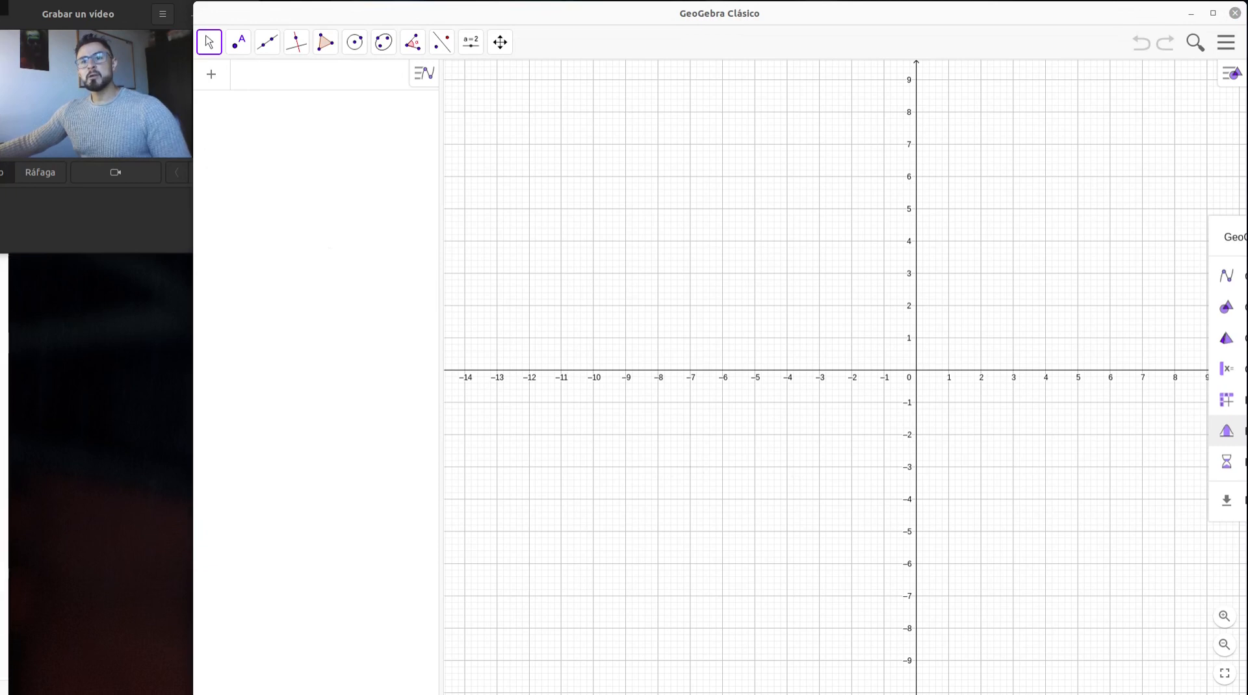
left_click_drag(0, 207, 718, 91)
left_click(838, 94)
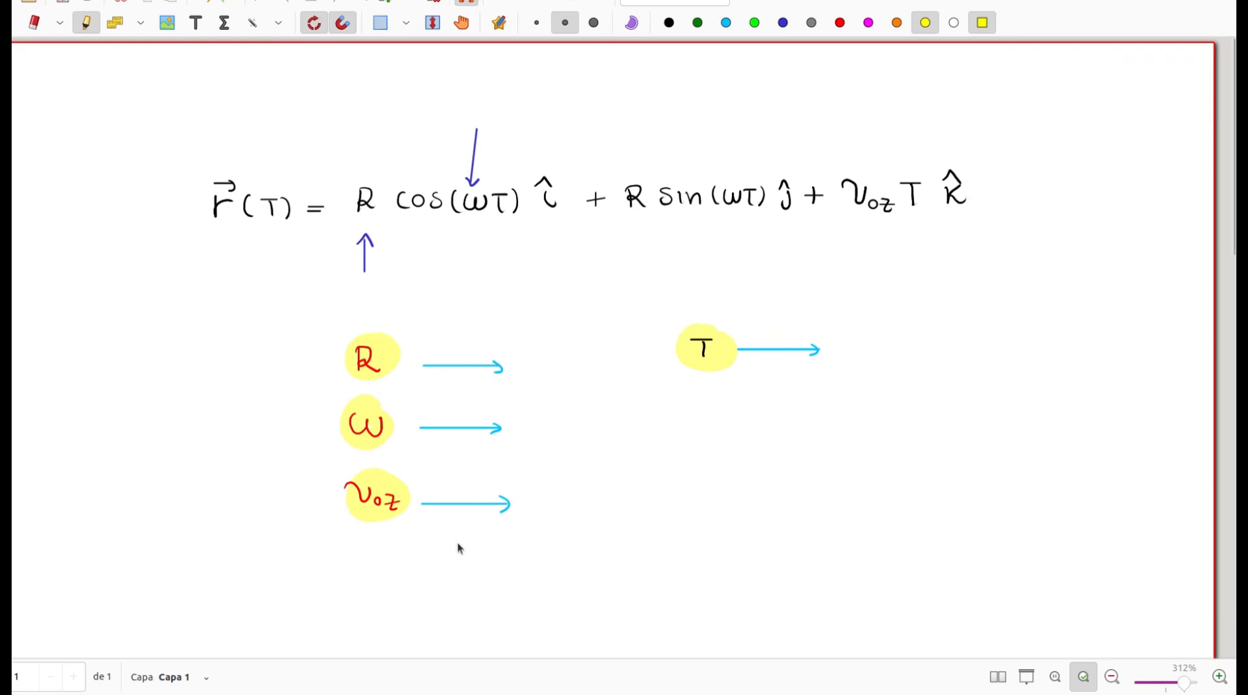
key("alt+Tab")
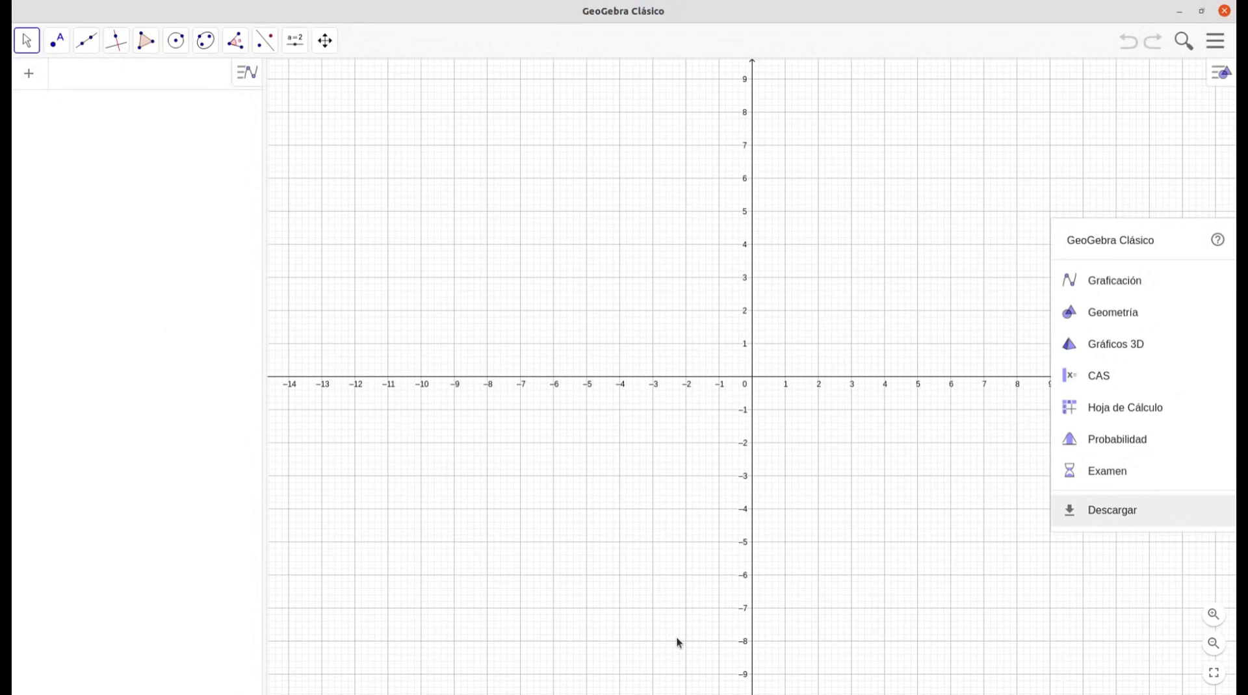
left_click(1119, 355)
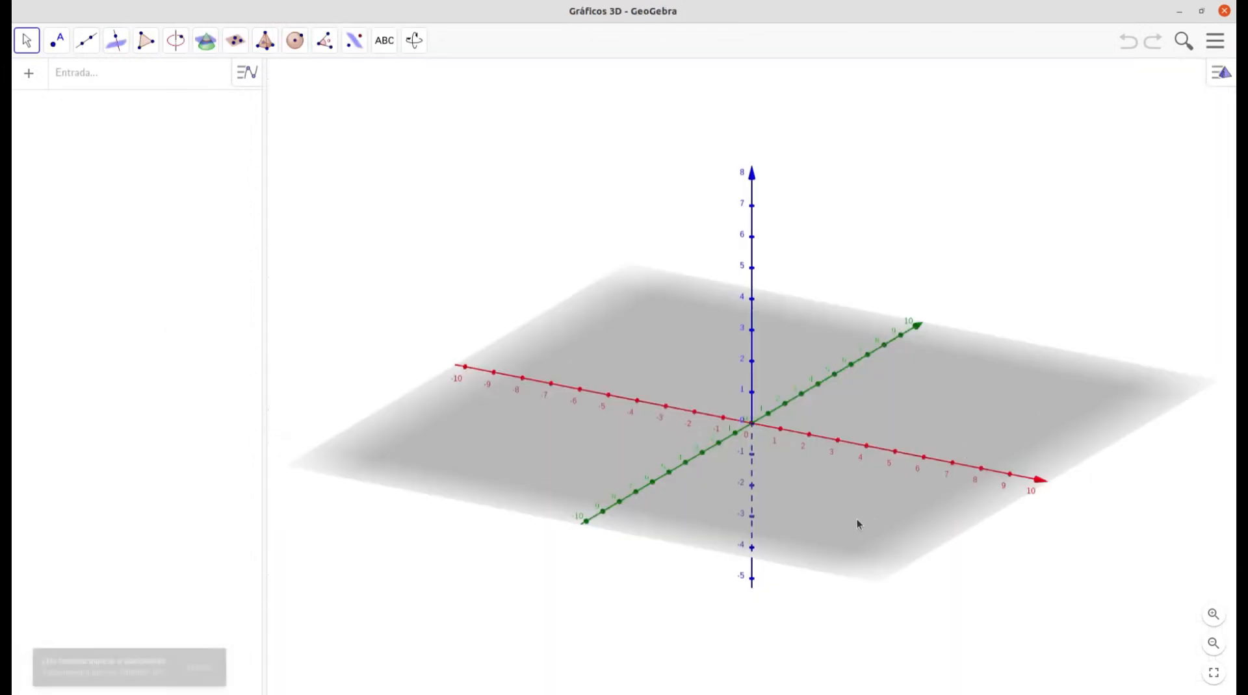
Step: Create a slider ranging from 0 to 200 with the Deslizador command
left_click_drag(857, 519, 840, 493)
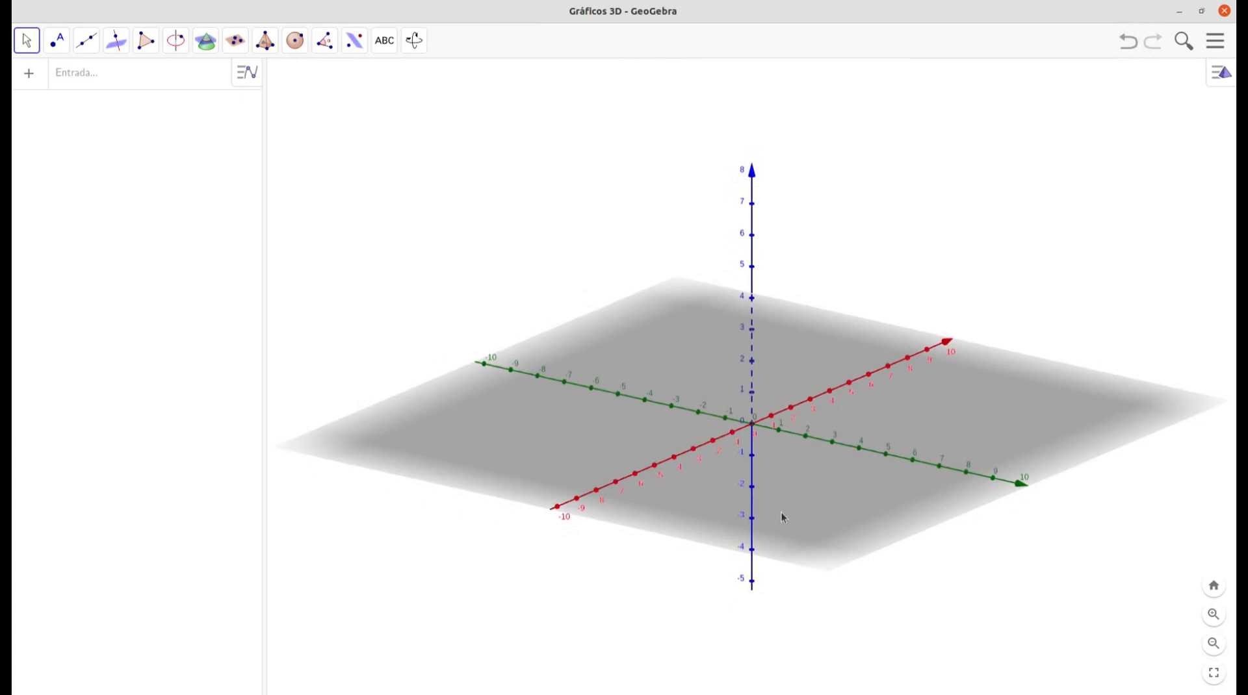
left_click(86, 80)
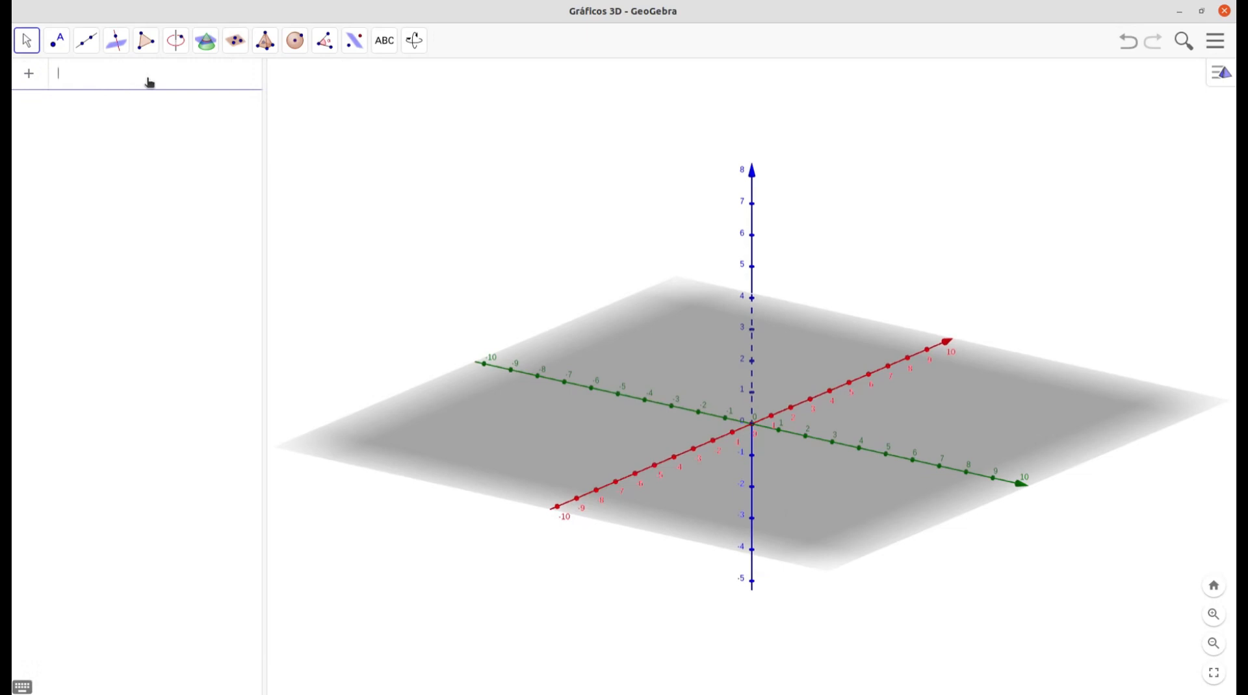
type("desliza")
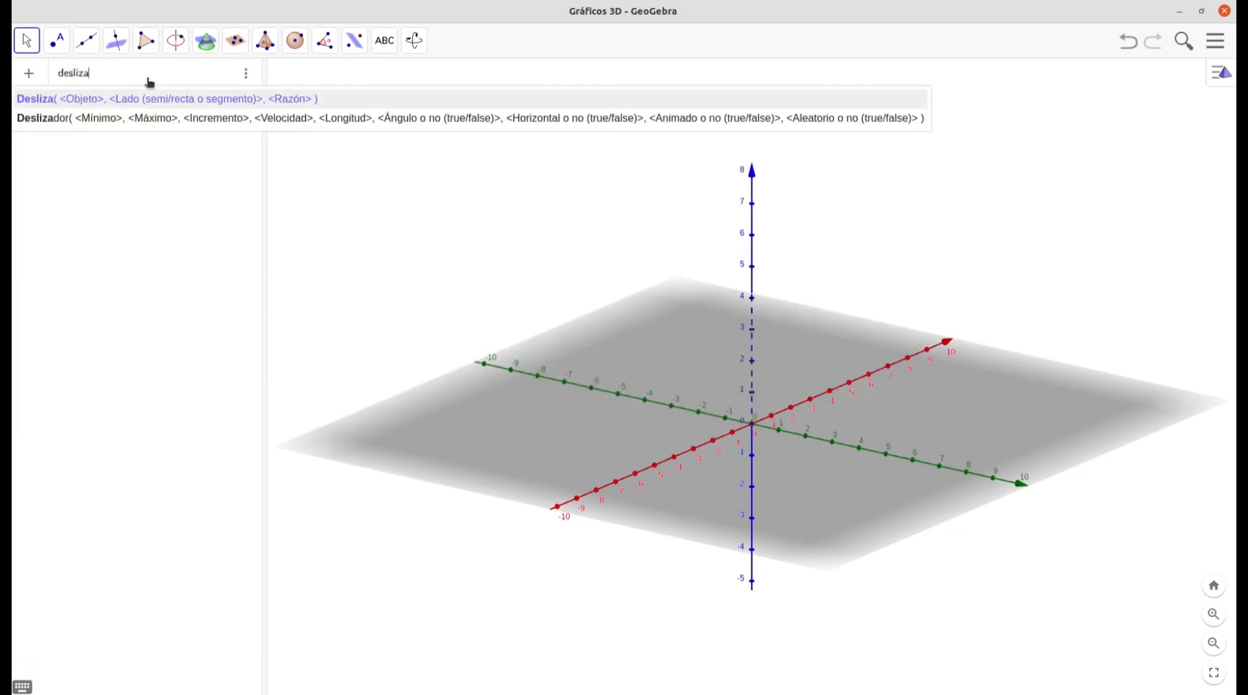
type("dor(")
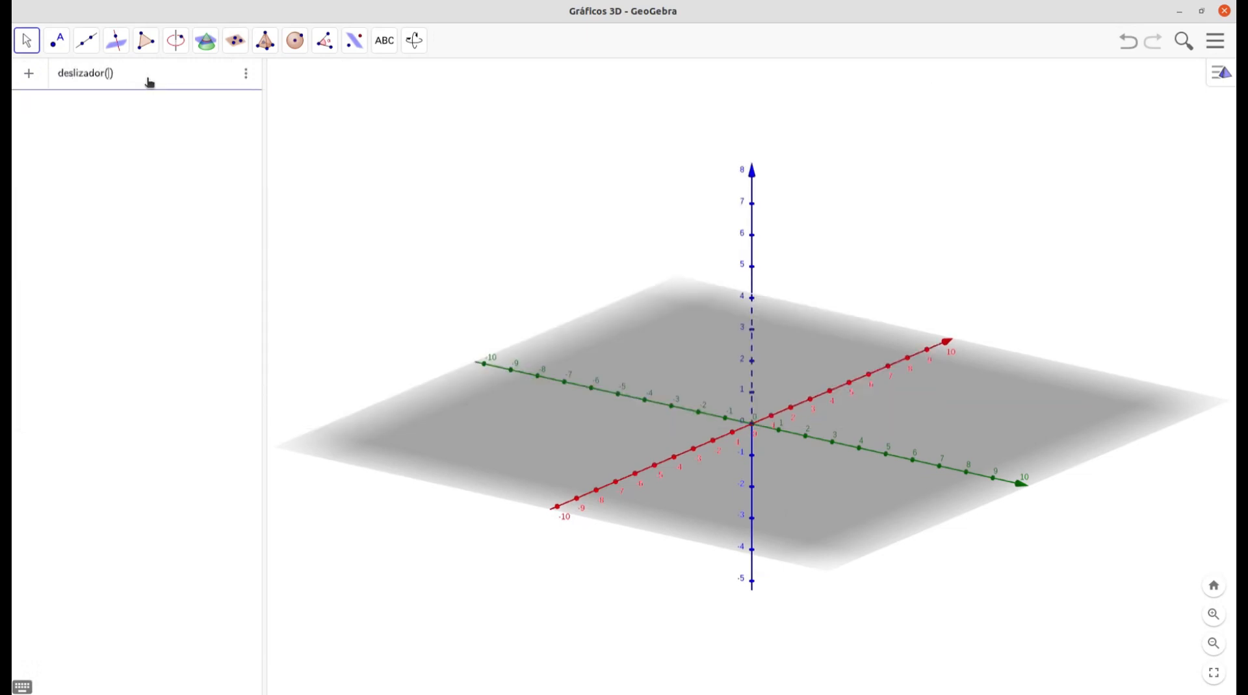
type("0, 200")
key("Return")
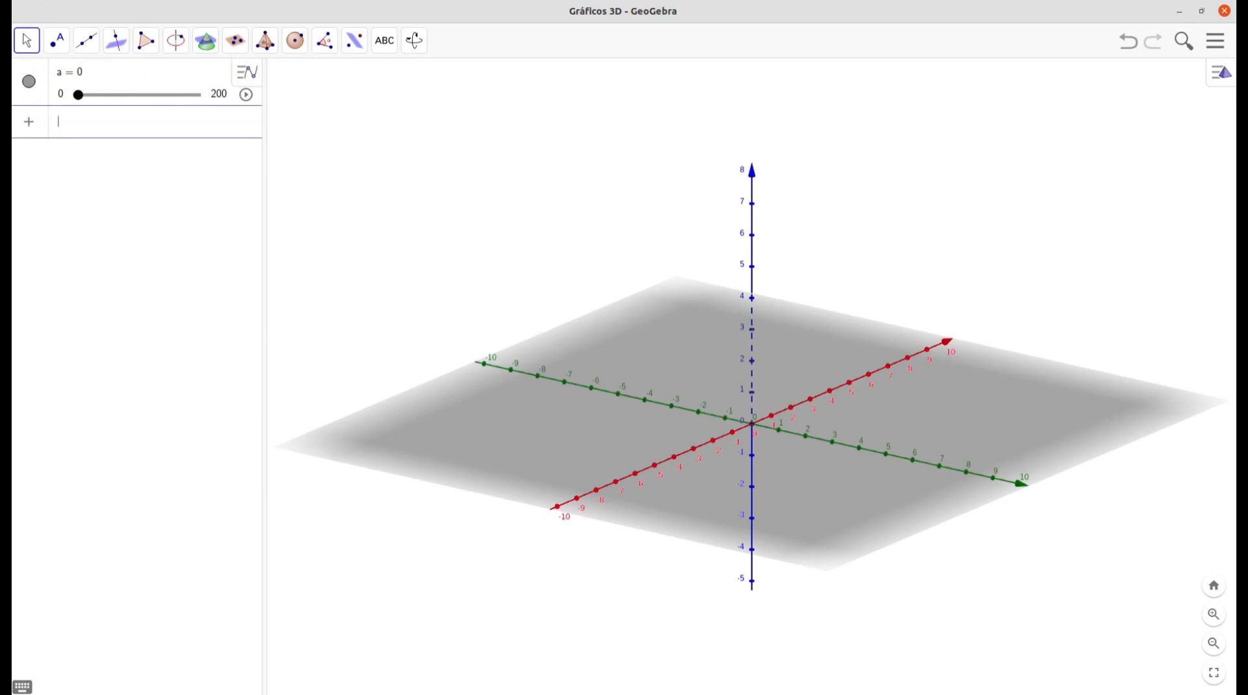
Step: Rename the 0 to 200 slider as t
left_click(94, 77)
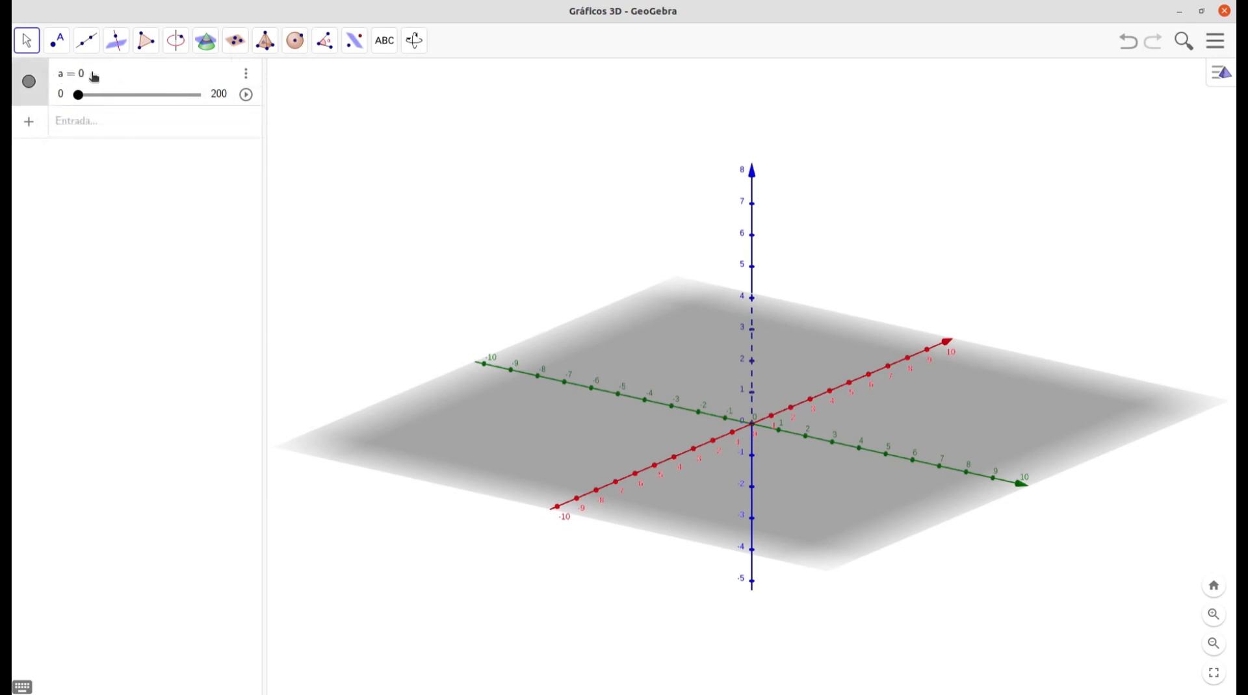
left_click(94, 77)
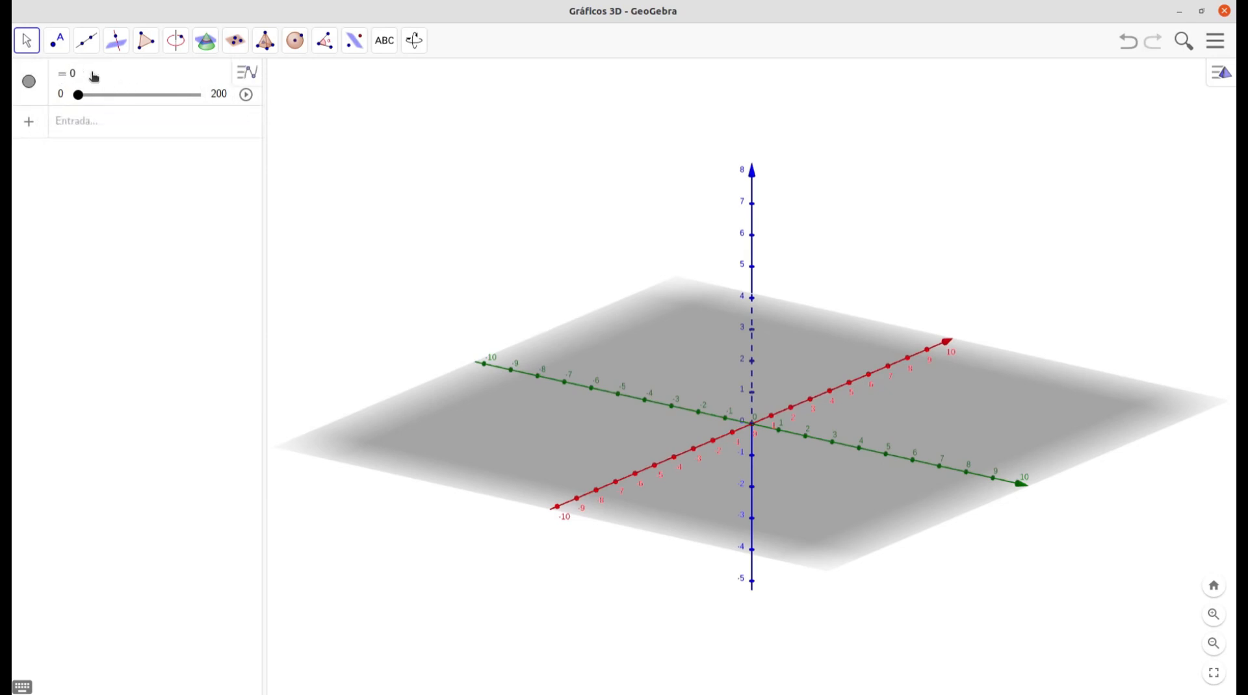
type("t")
Step: Add a second slider ranging from 0 to 10 with the Deslizador command
left_click(104, 130)
type("R")
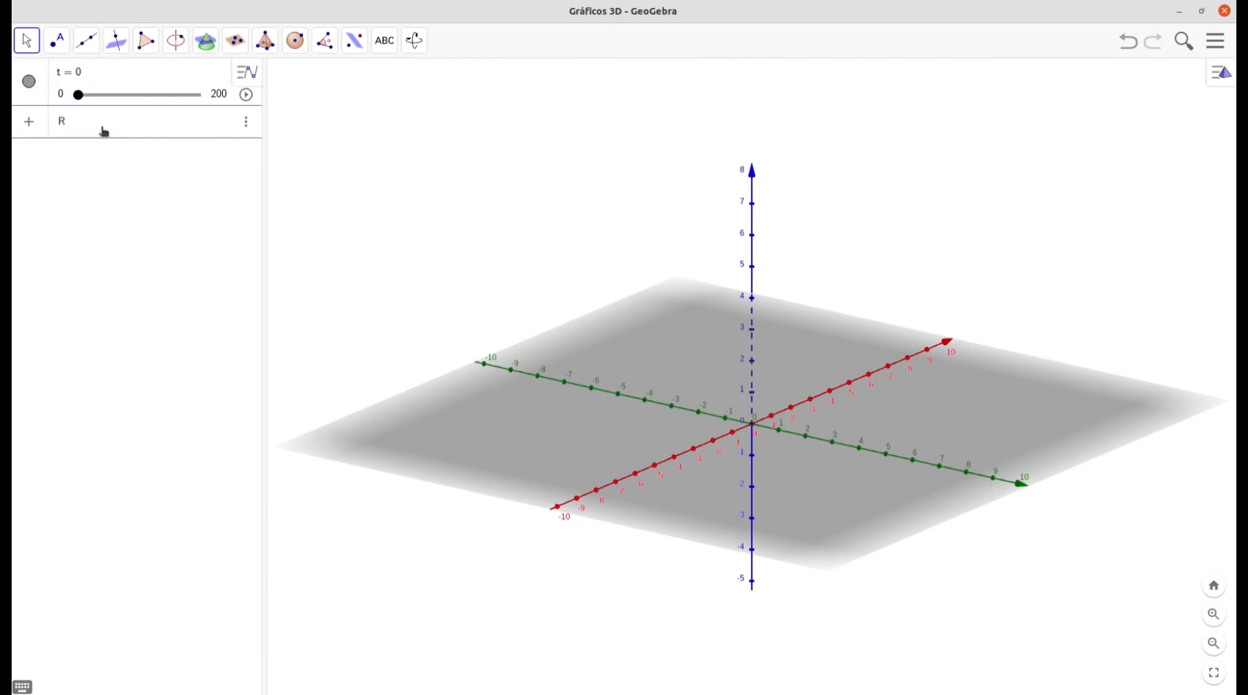
key("BackSpace")
type("des")
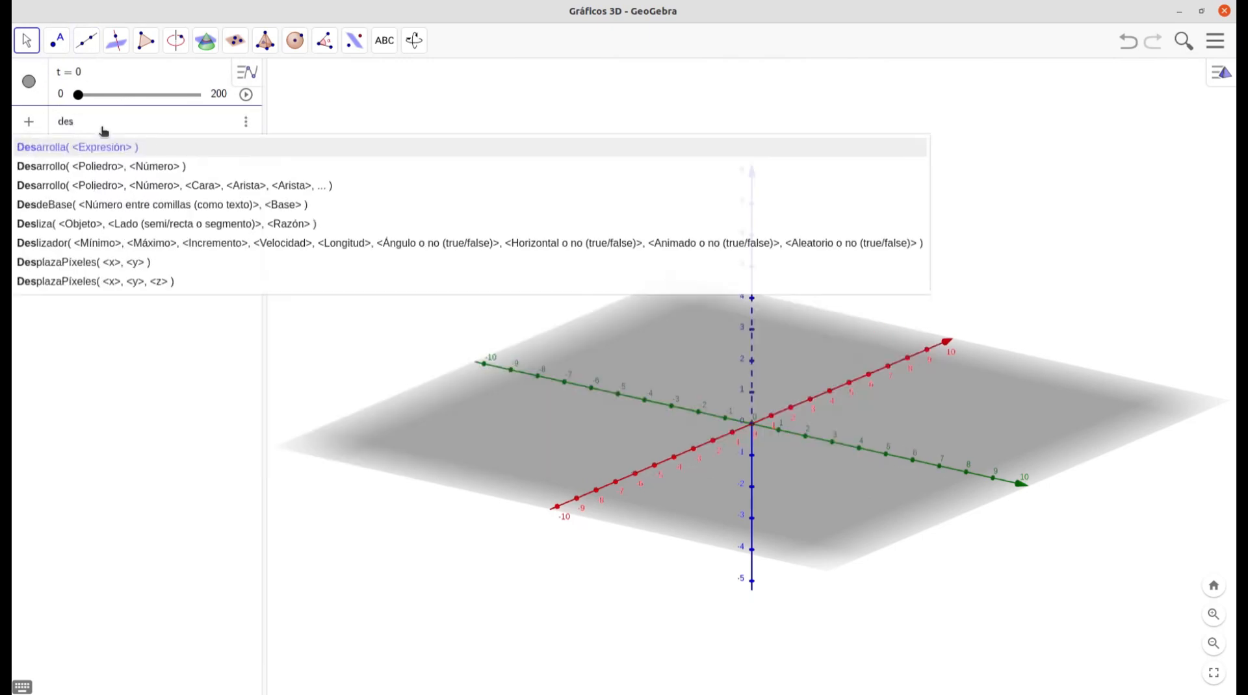
type("lizador")
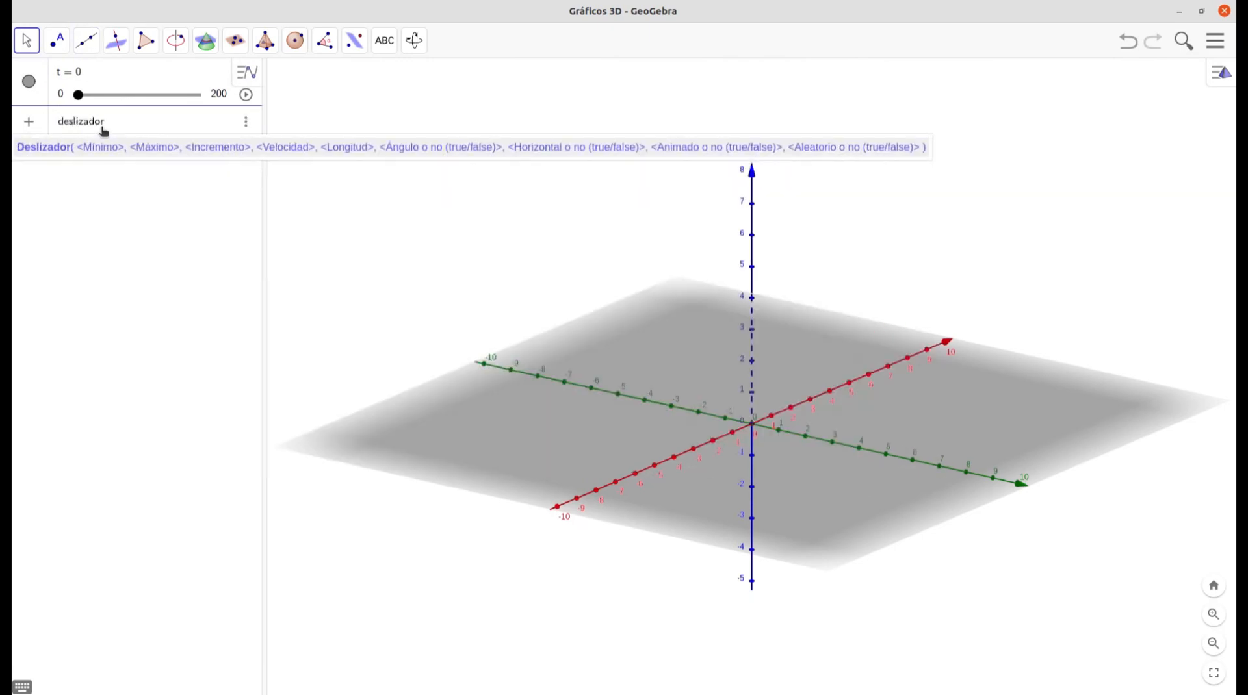
type("(0, 20")
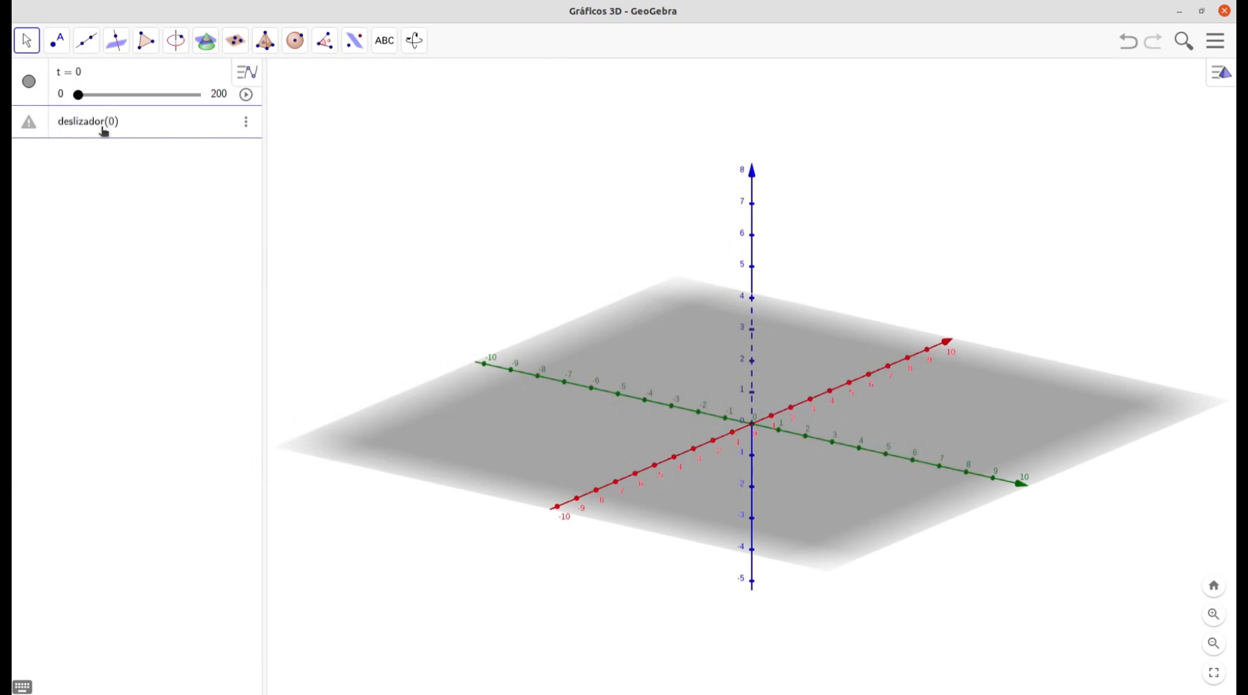
key("BackSpace")
key("BackSpace")
type("10")
key("Return")
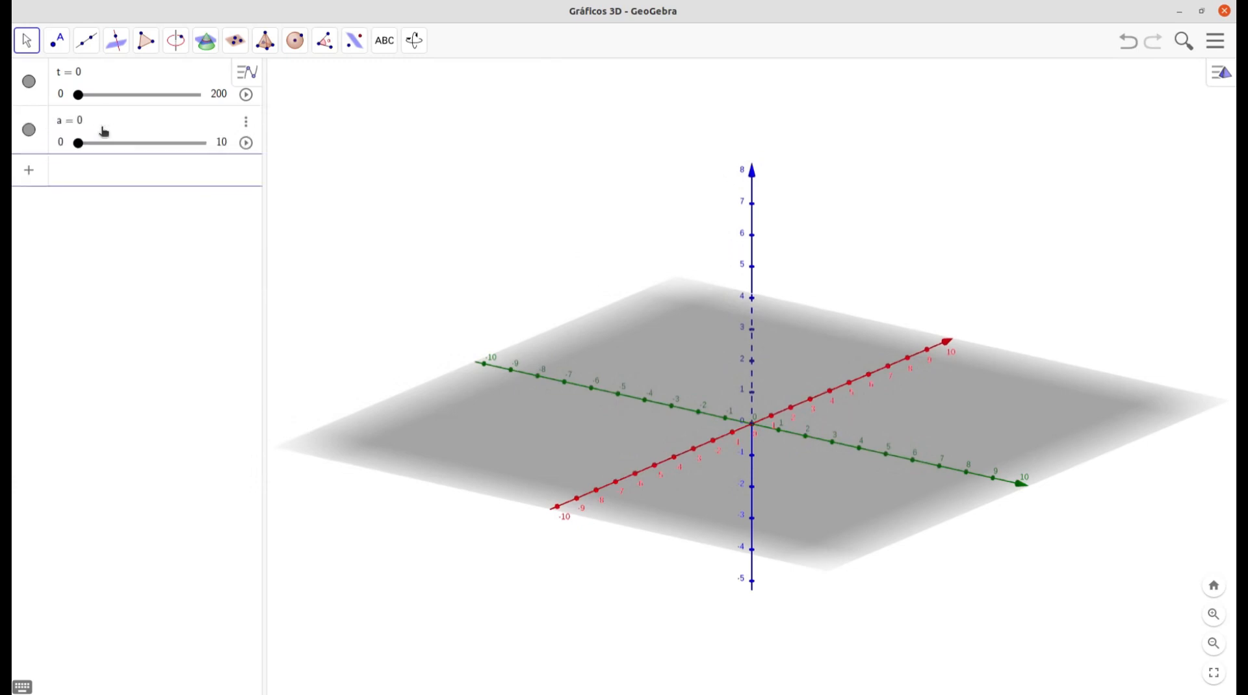
Step: Rename the 0 to 10 slider as R
left_click(87, 121)
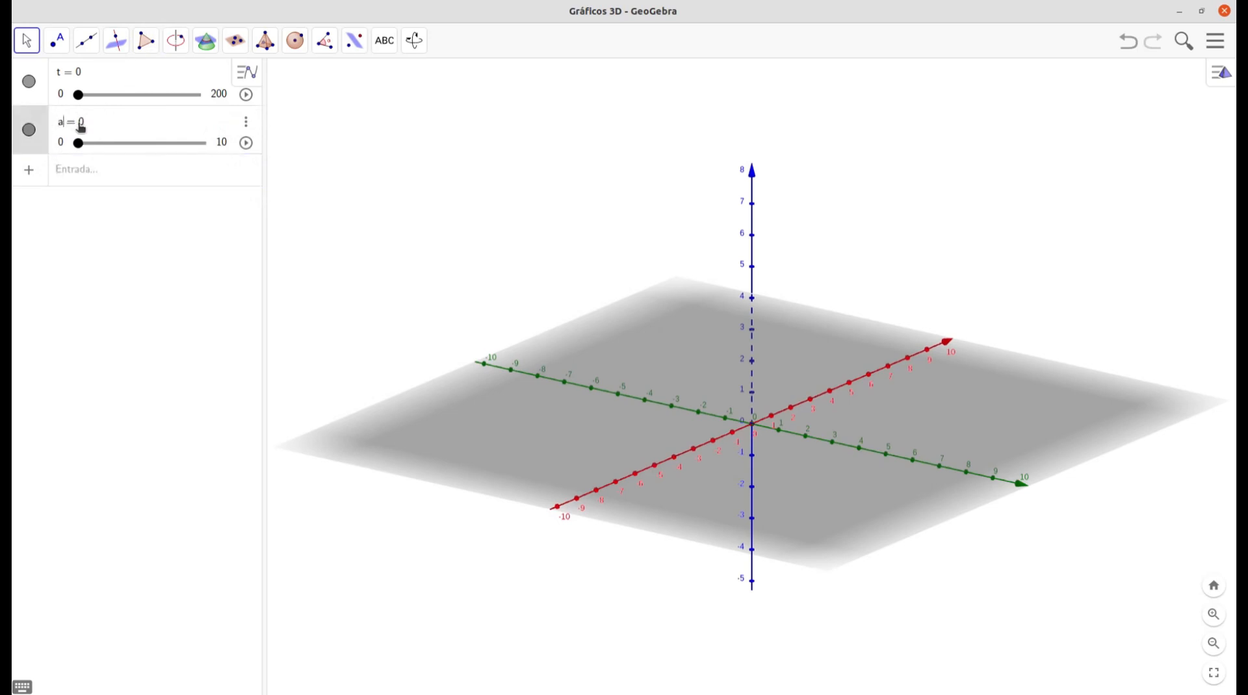
key("BackSpace")
type("R")
key("Return")
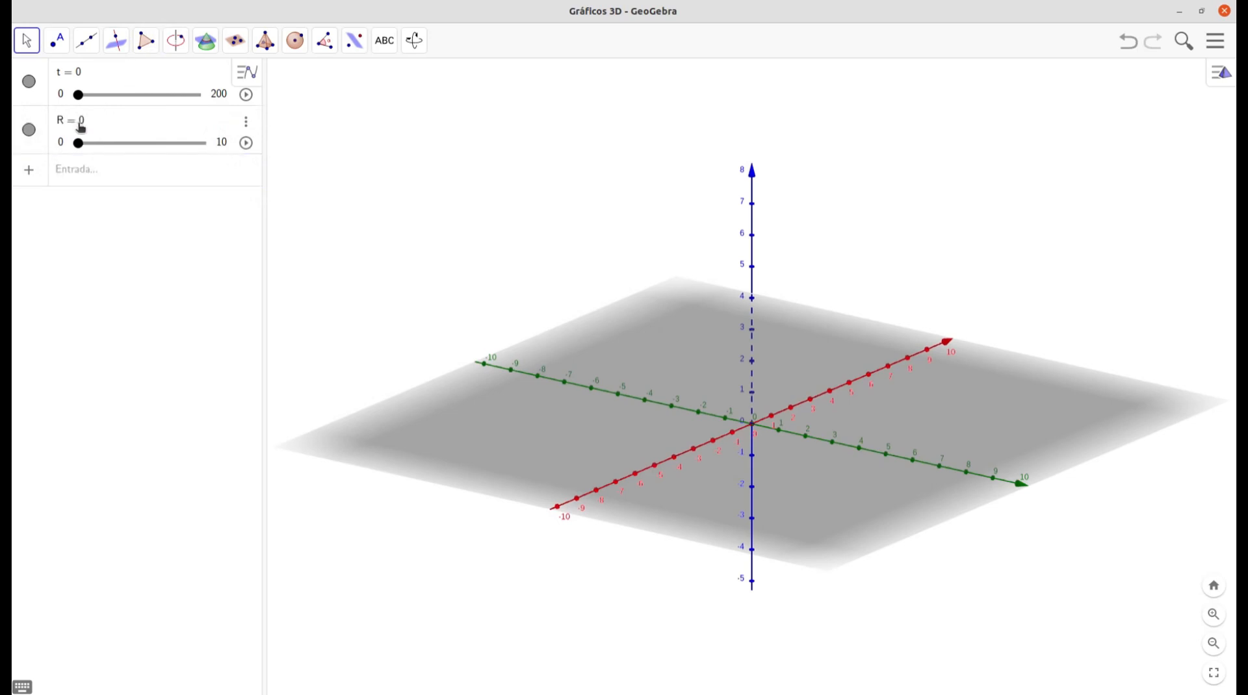
Step: Define a new parameter v_o by entering its name on its own so it gets a default slider
left_click(110, 178)
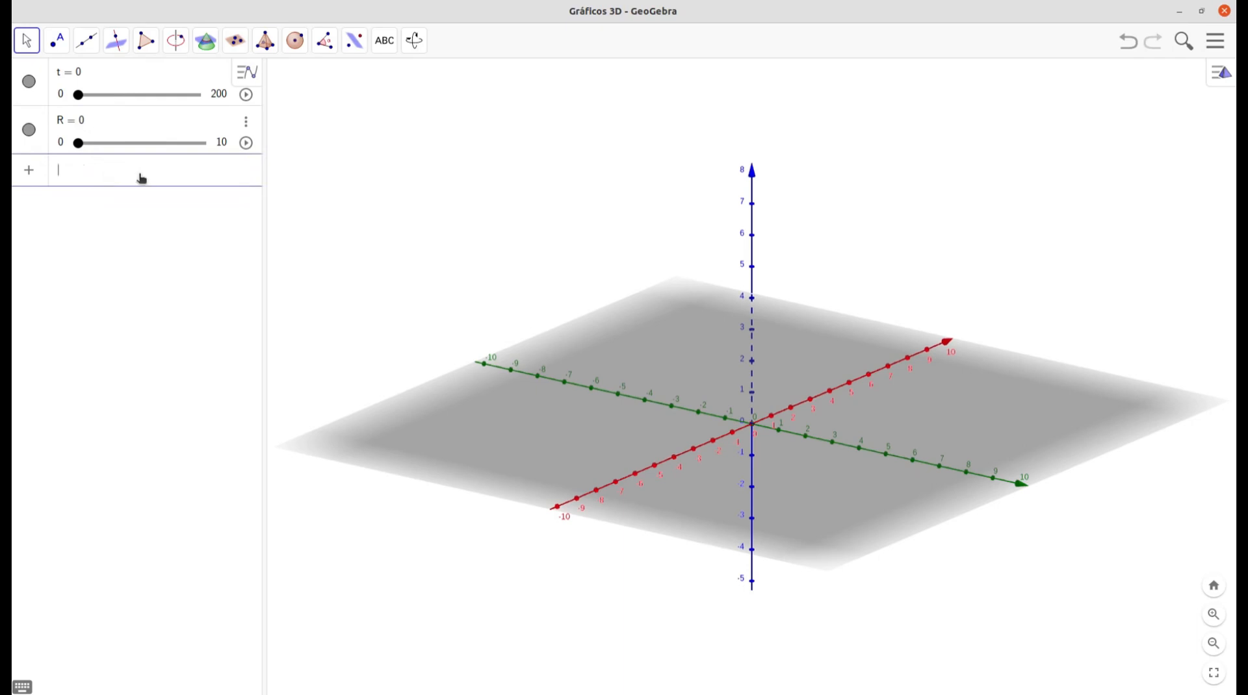
type("v_o")
key("Return")
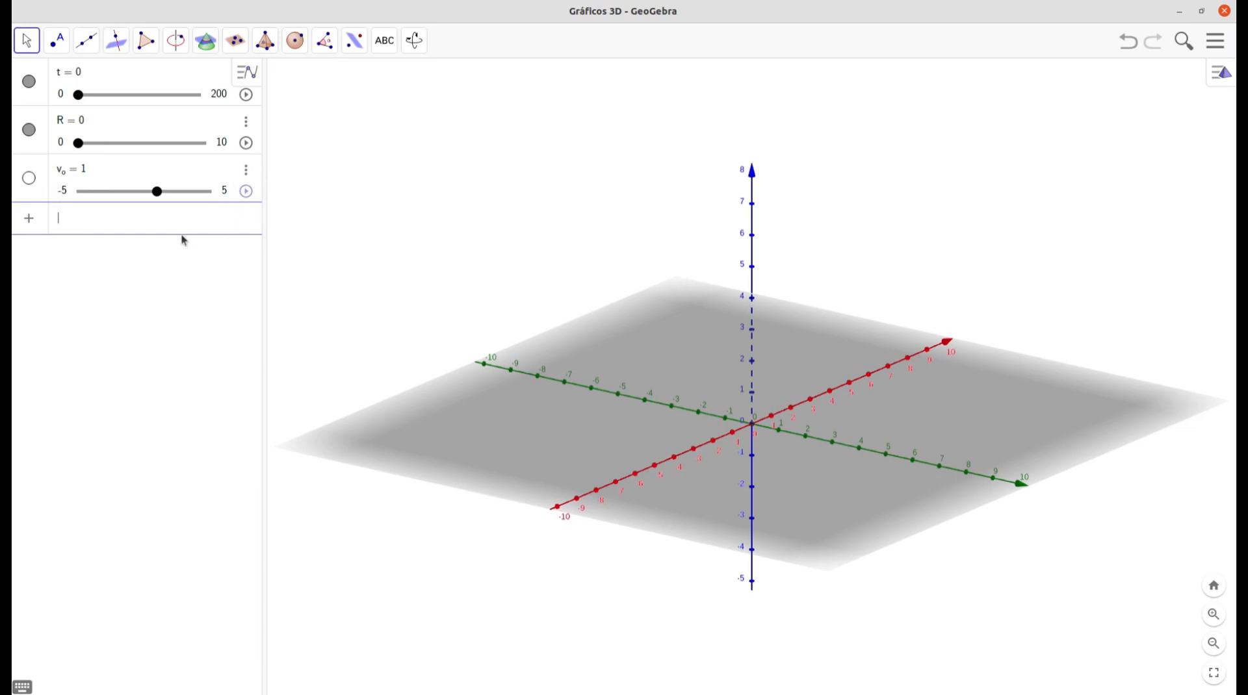
Step: Move slider R to about 2.1 and slider t to about 23.6
left_click_drag(80, 146, 105, 146)
left_click_drag(85, 98, 100, 101)
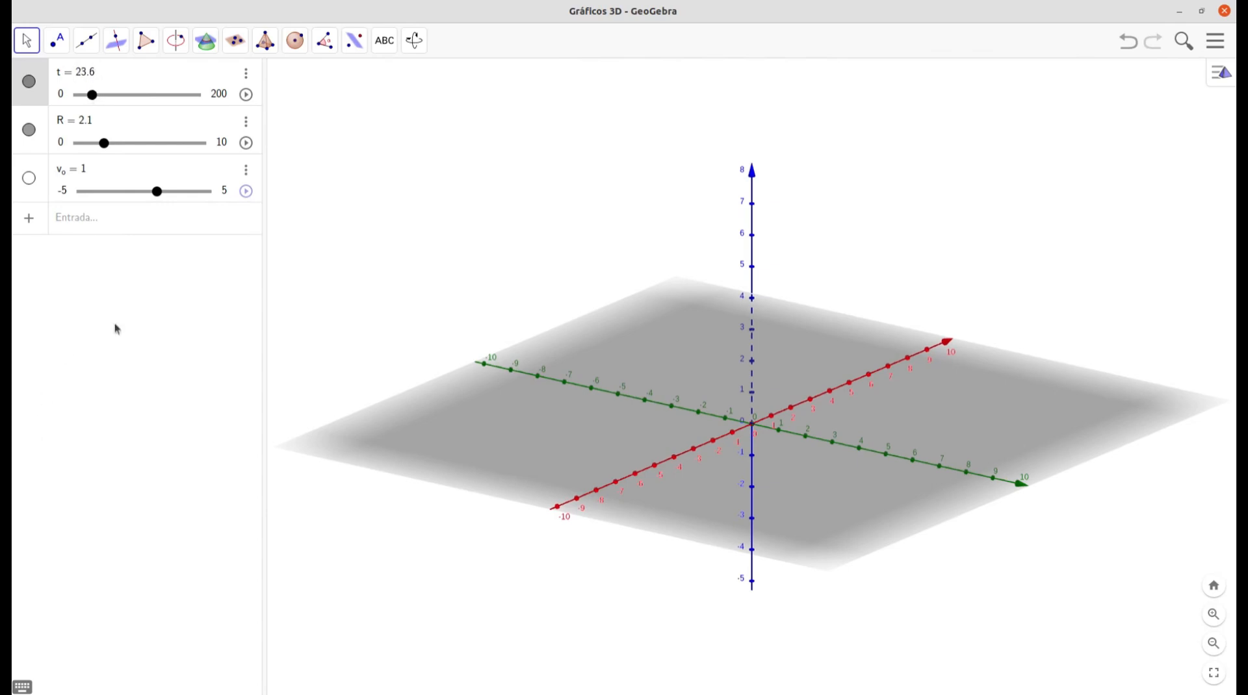
Step: Add another slider ranging from -5 to 5 with the Deslizador command
left_click(99, 227)
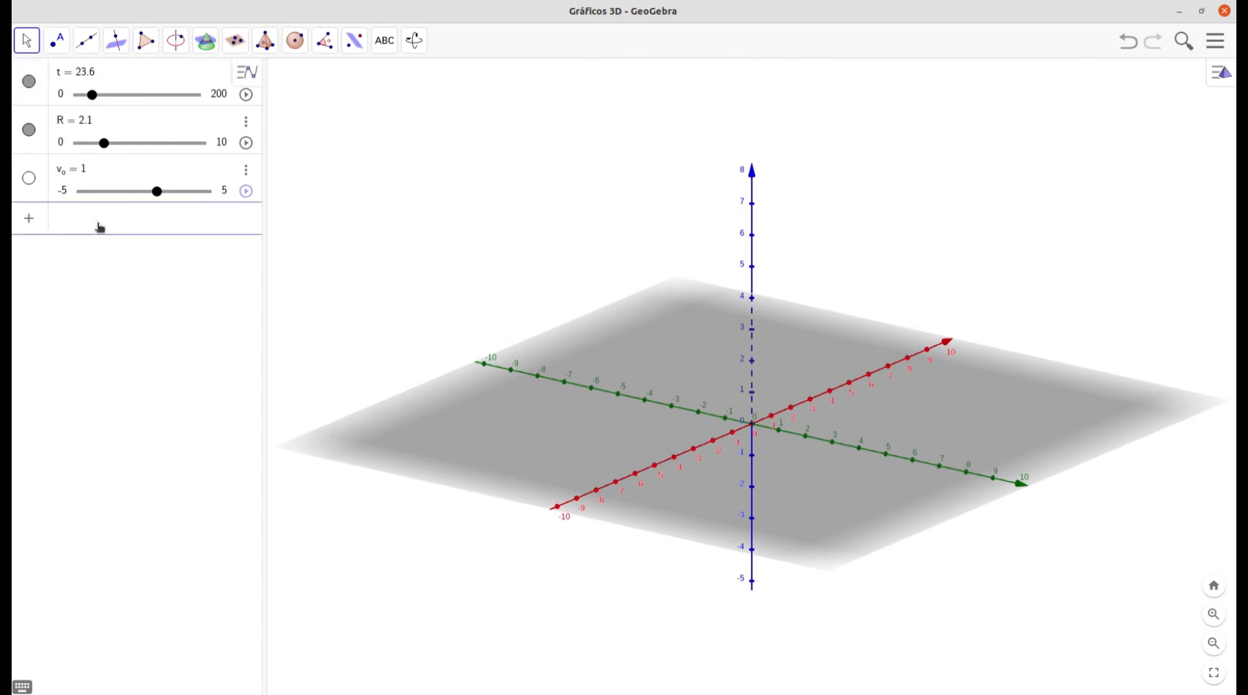
type("desl")
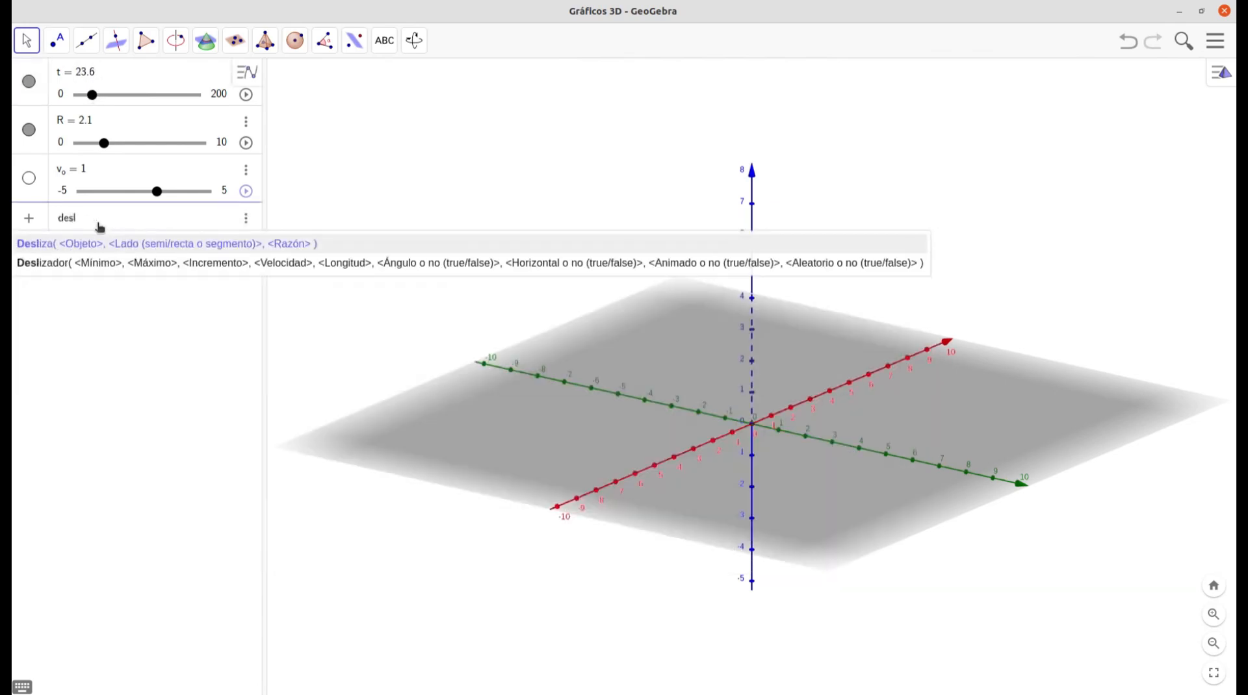
type("izador")
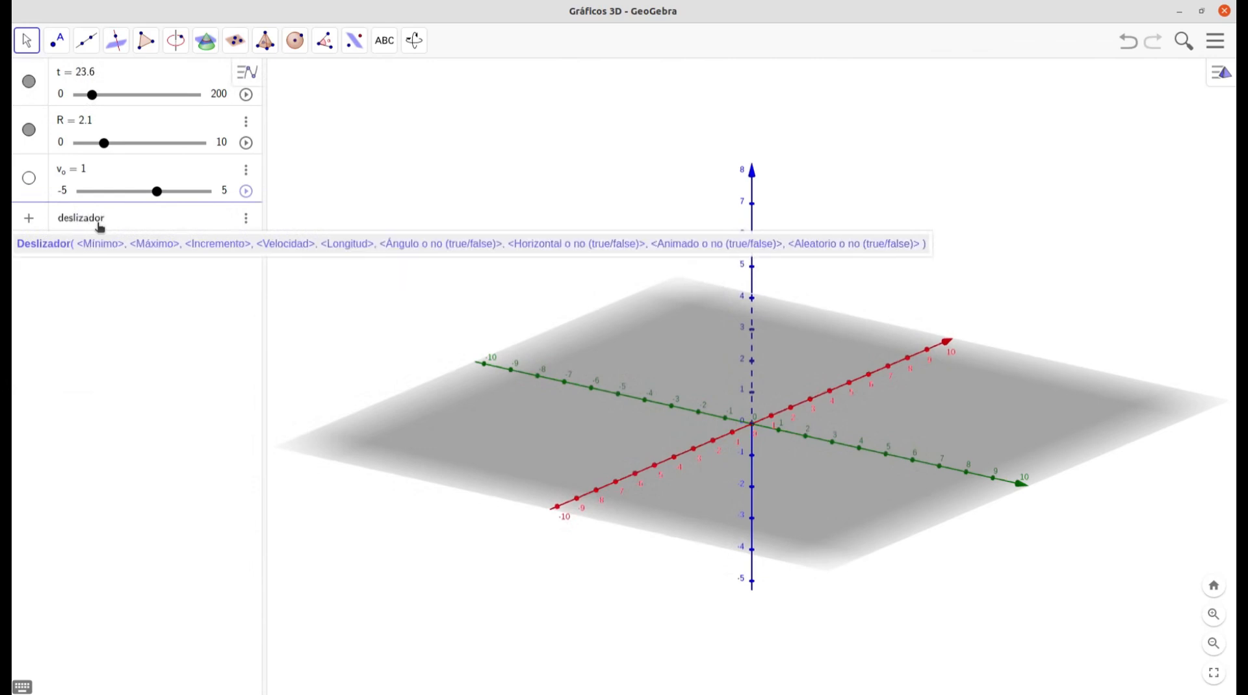
type("(")
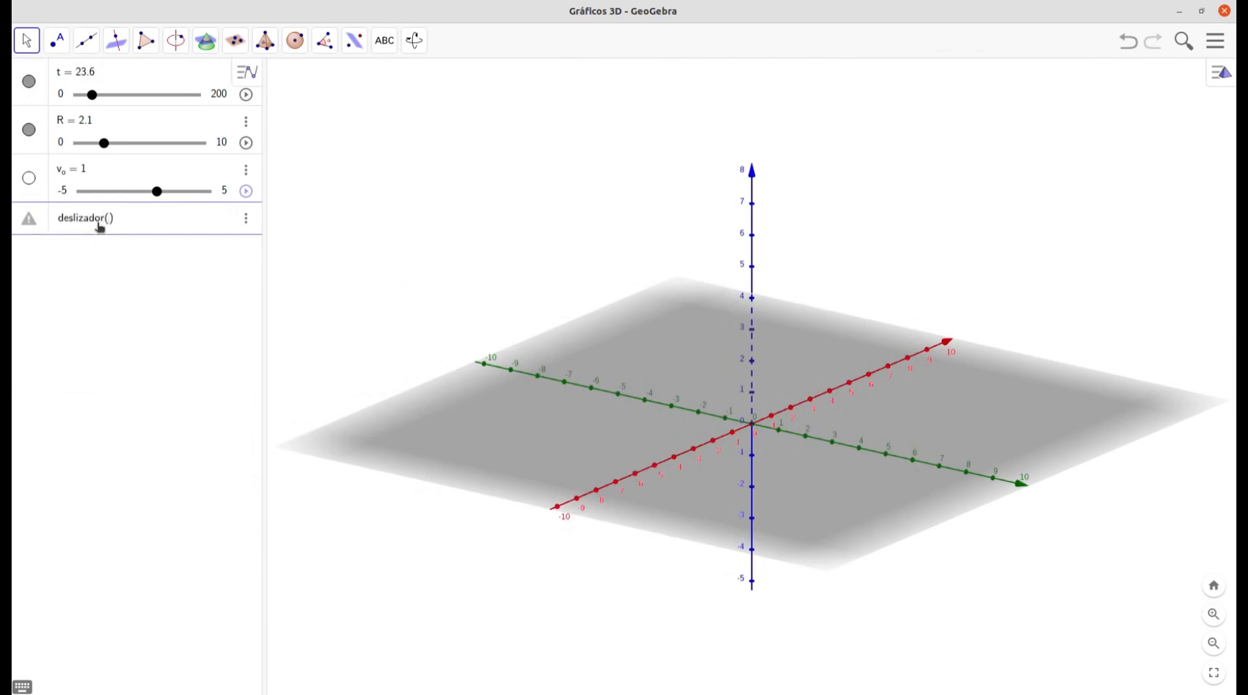
type("-5,5")
key("Return")
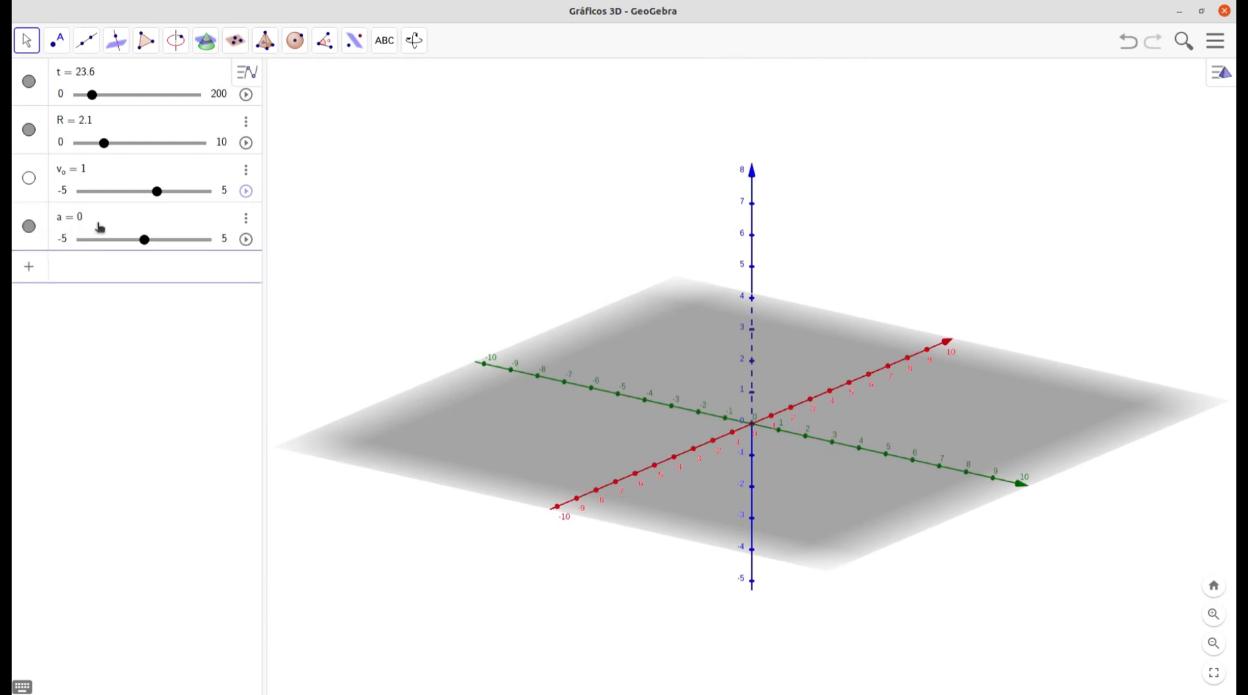
Step: Rename the slider just created below v_o with the Greek letter ω
left_click(81, 219)
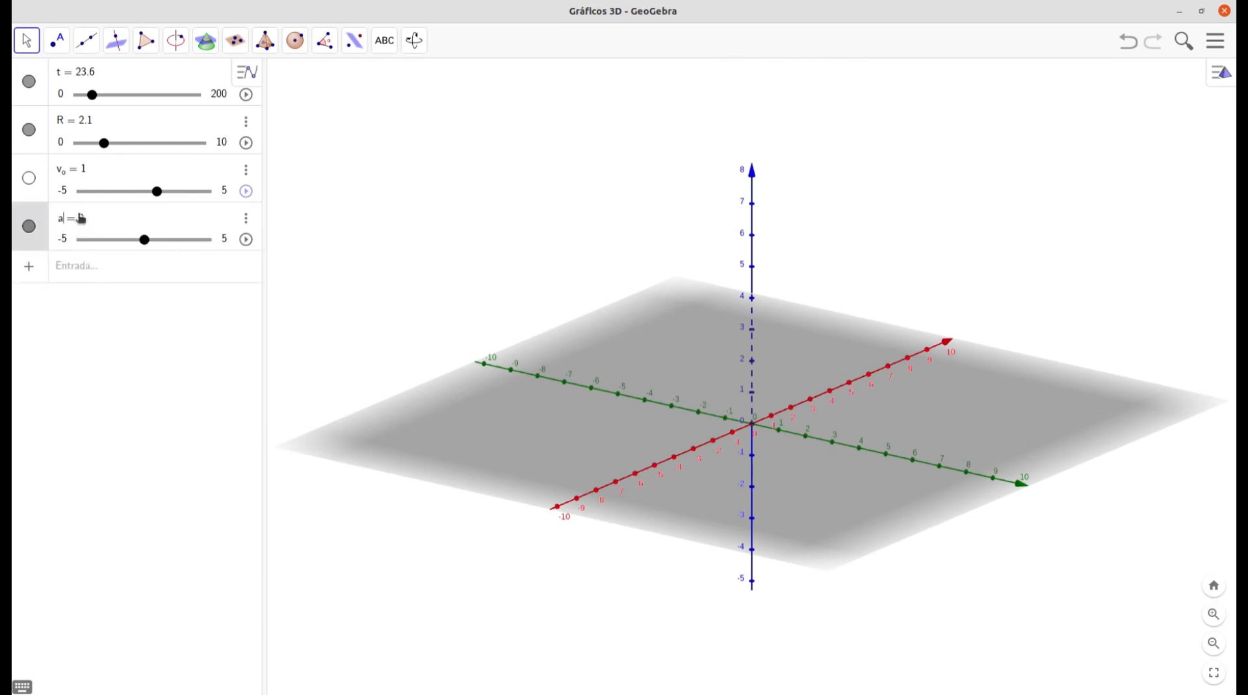
key("BackSpace")
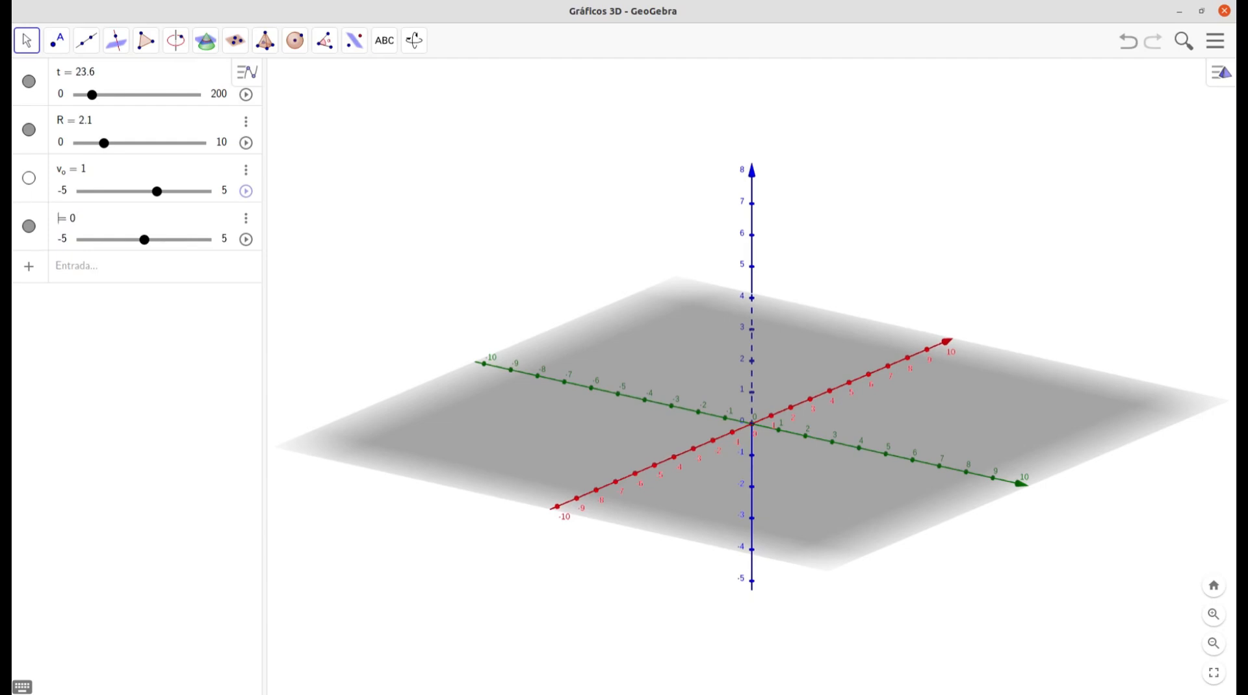
left_click(22, 687)
left_click(504, 559)
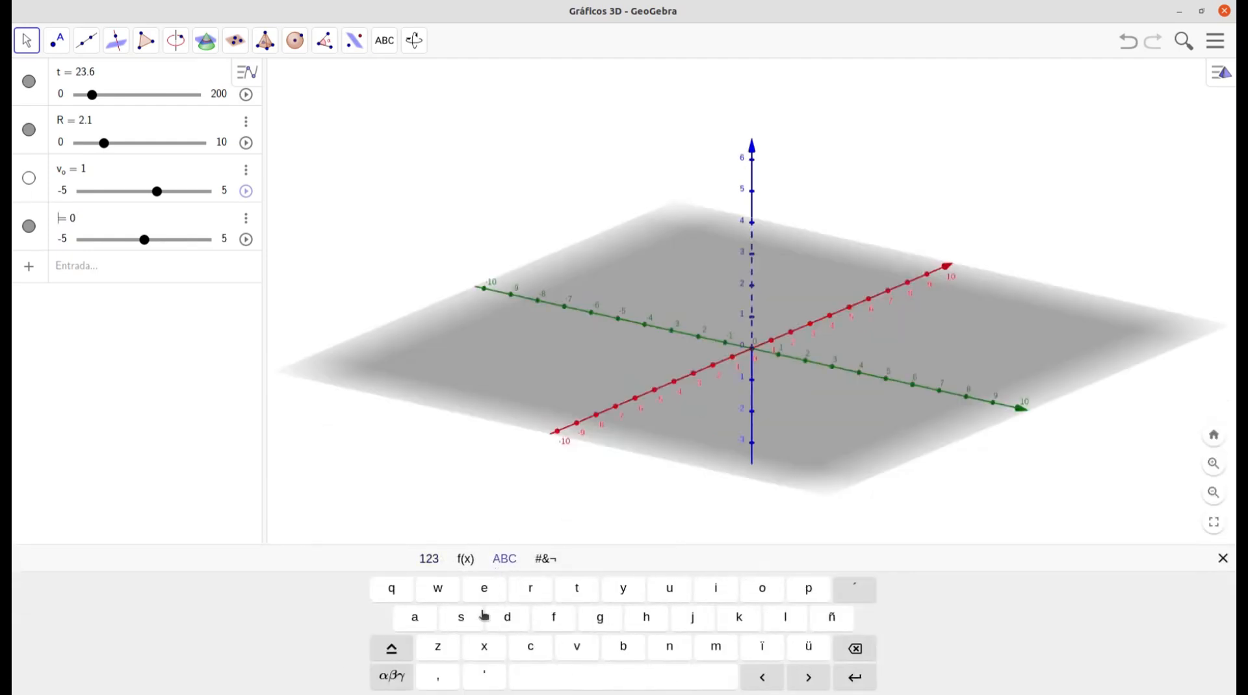
left_click(391, 677)
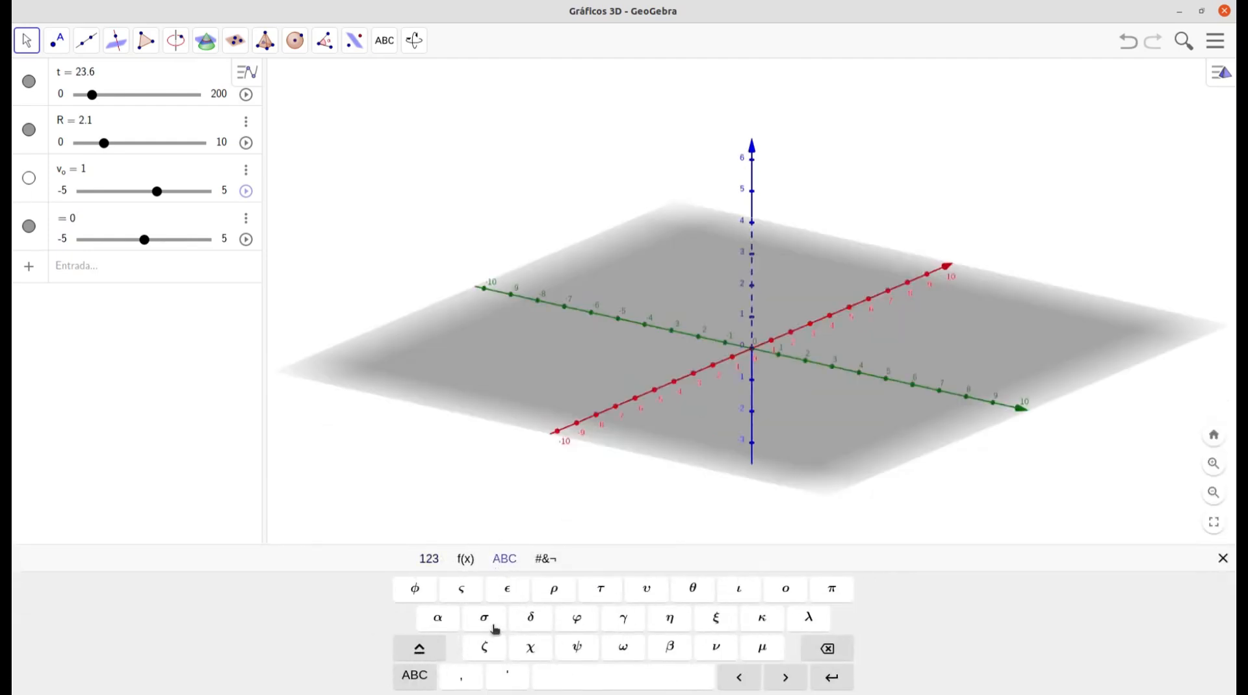
left_click(616, 656)
Step: Check the handwritten formula for r(t), and begin a Curva command with Rcos(ω·t) as its first component
left_click_drag(893, 444, 800, 465)
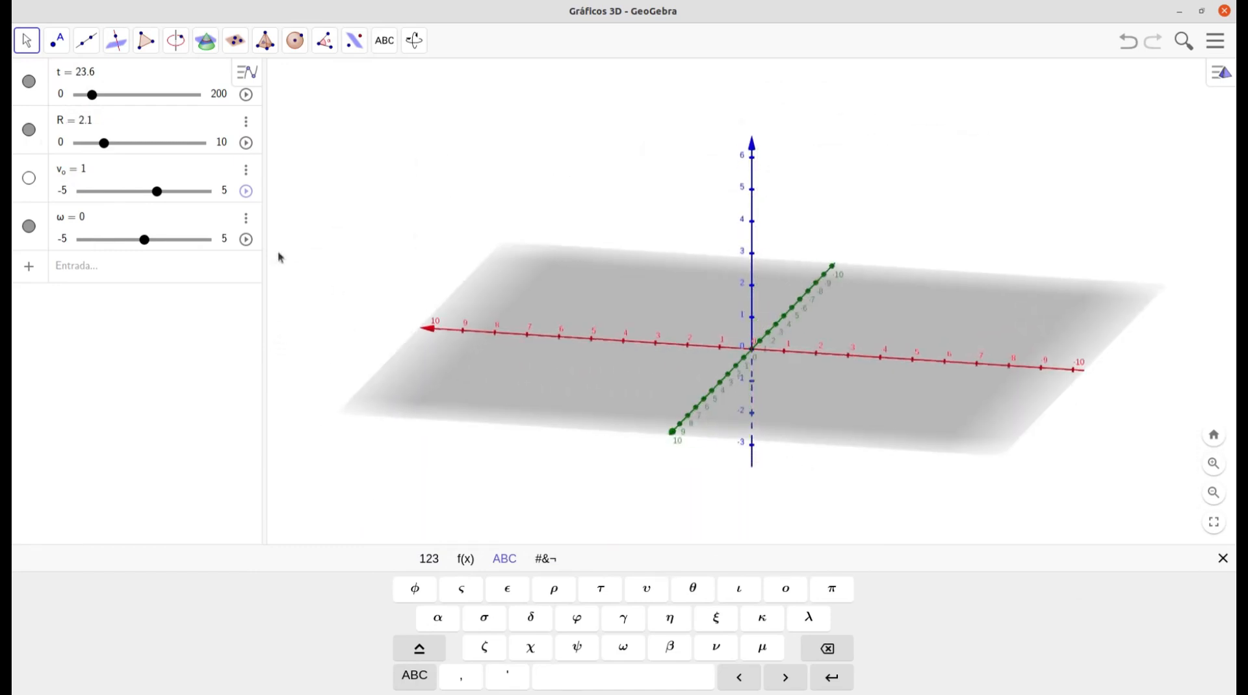
left_click(4, 310)
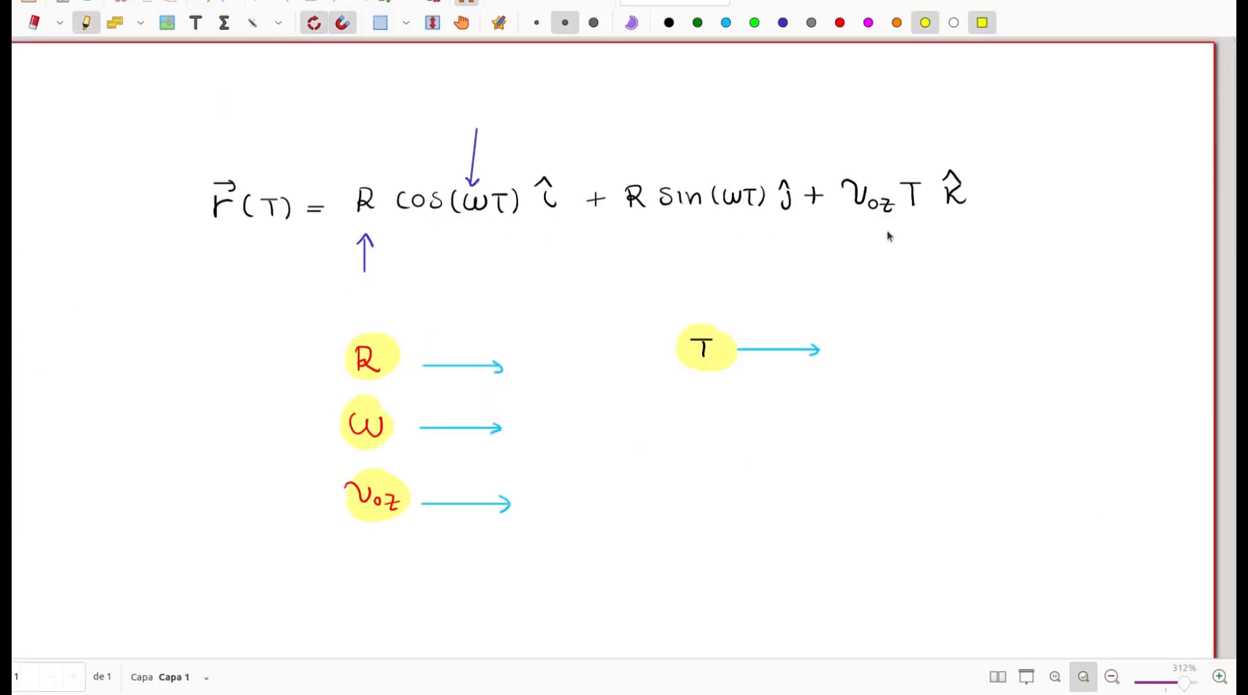
key("alt+Tab")
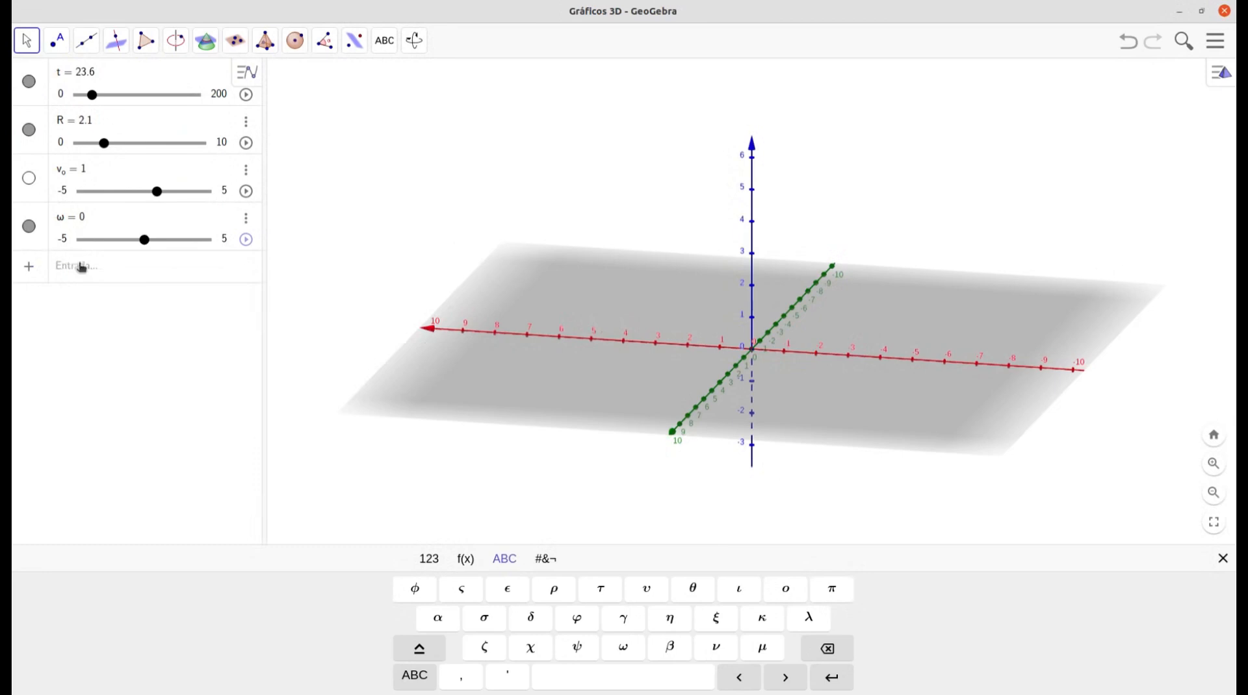
left_click(82, 267)
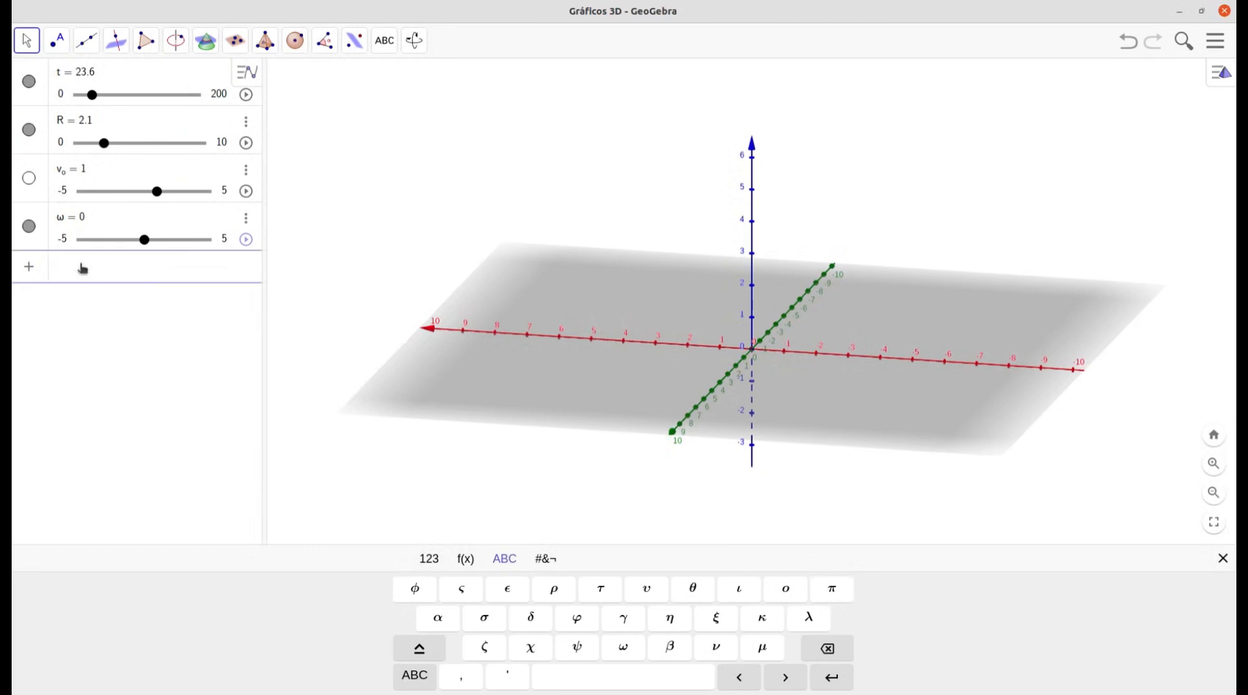
type("curv")
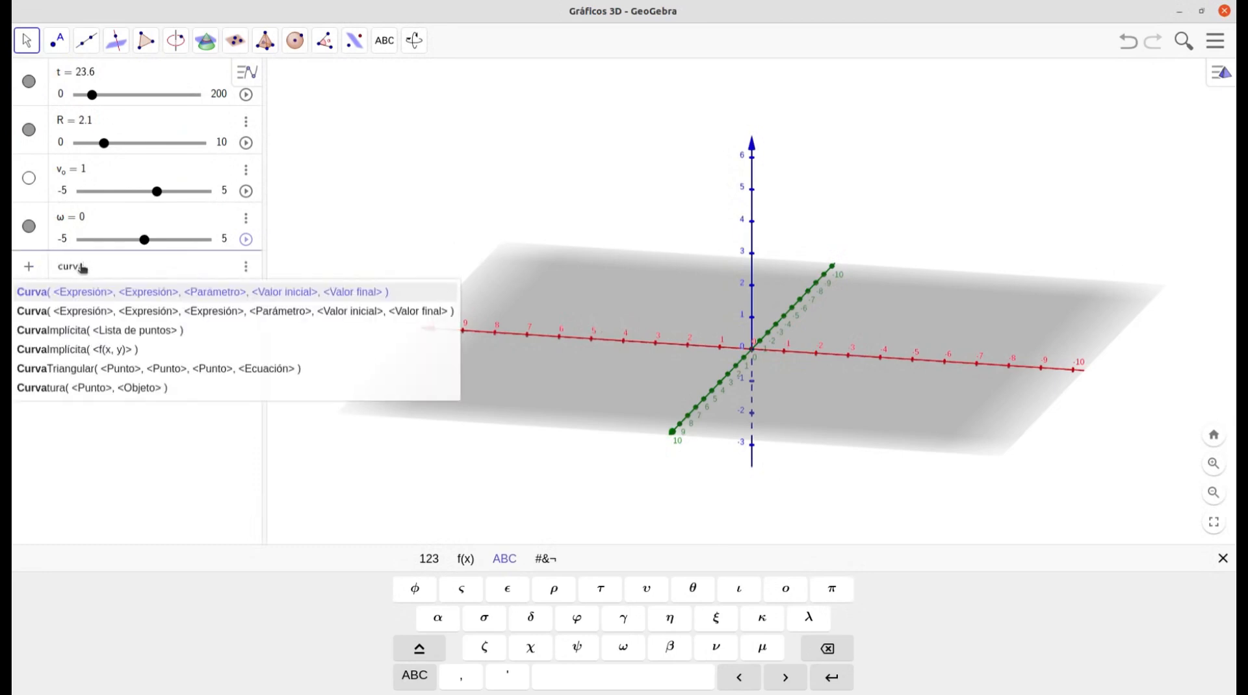
type("a")
type("(")
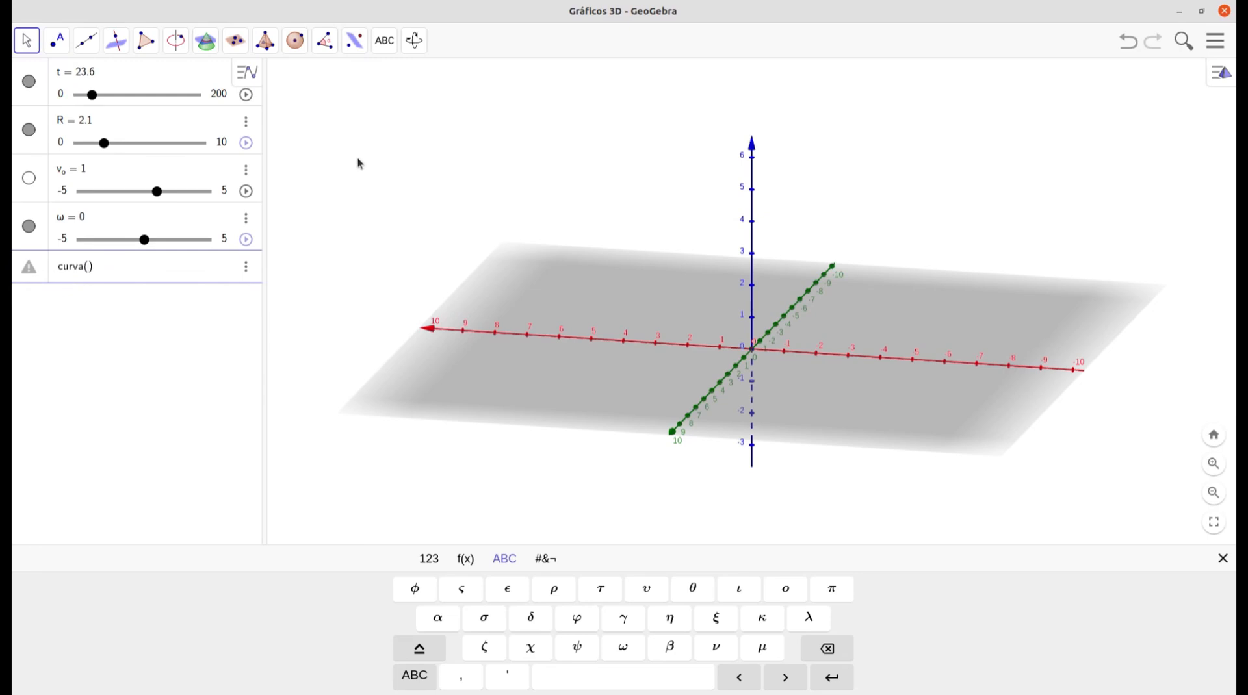
type("Rcos(")
left_click(634, 648)
type("*")
type("t")
Step: Complete the Curva command with components Rsin(ω·t) and v_o·t, parameter t and range 0 to 200
type(",R")
type("sin(")
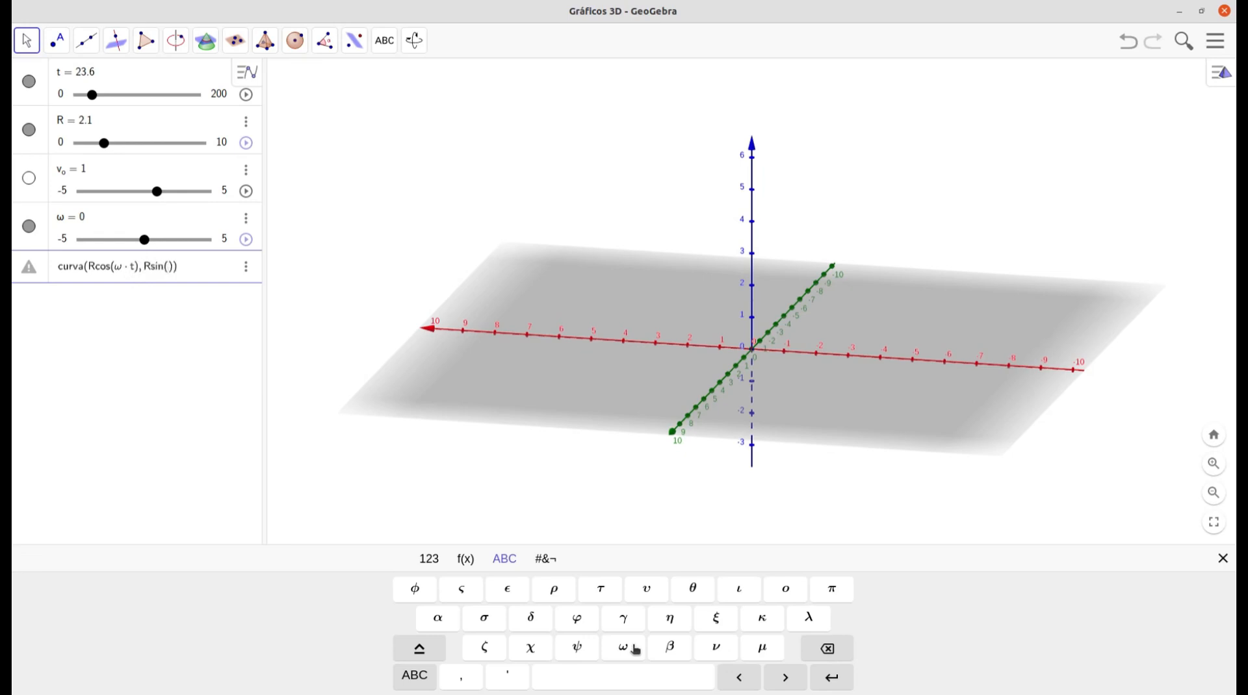
left_click(633, 648)
type("*t")
type("t")
type(", t, ")
type("0")
type("200")
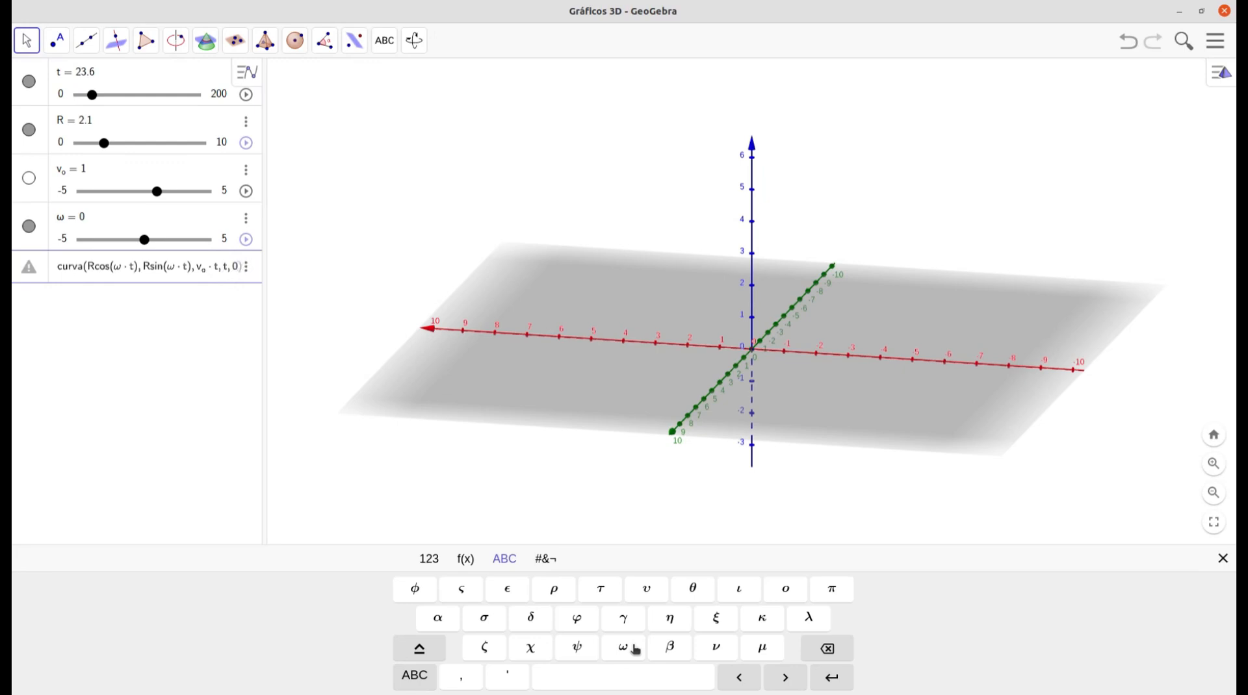
key("Return")
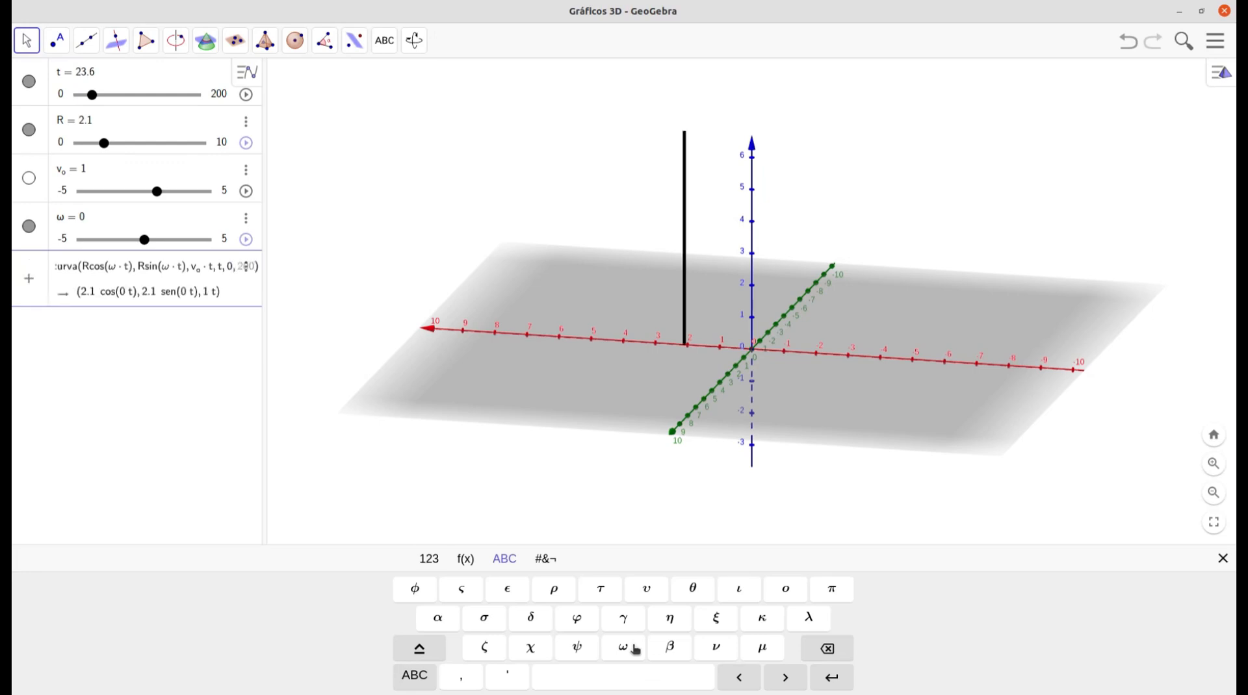
key("Return")
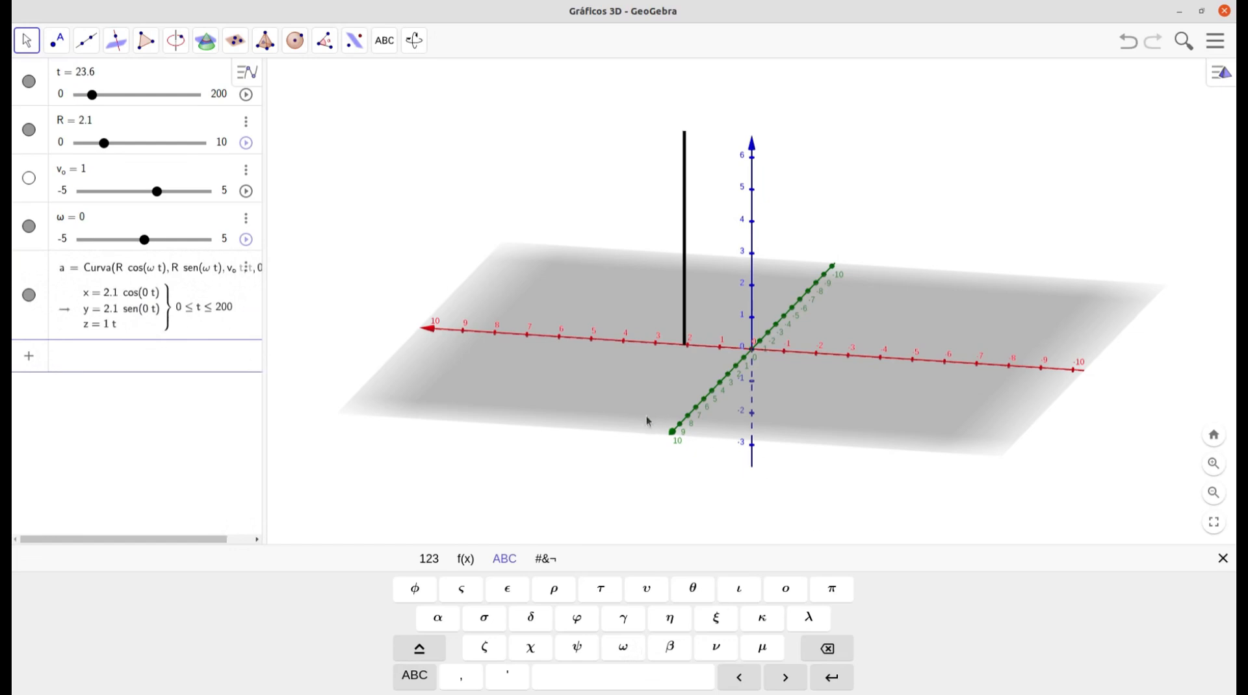
Step: Move slider ω to about 1.7 and on to about 3.2, viewing the curve from several angles
left_click(913, 438)
mouse_move(913, 437)
left_mouse_down()
mouse_move(882, 471)
mouse_move(873, 451)
mouse_move(899, 436)
left_mouse_up()
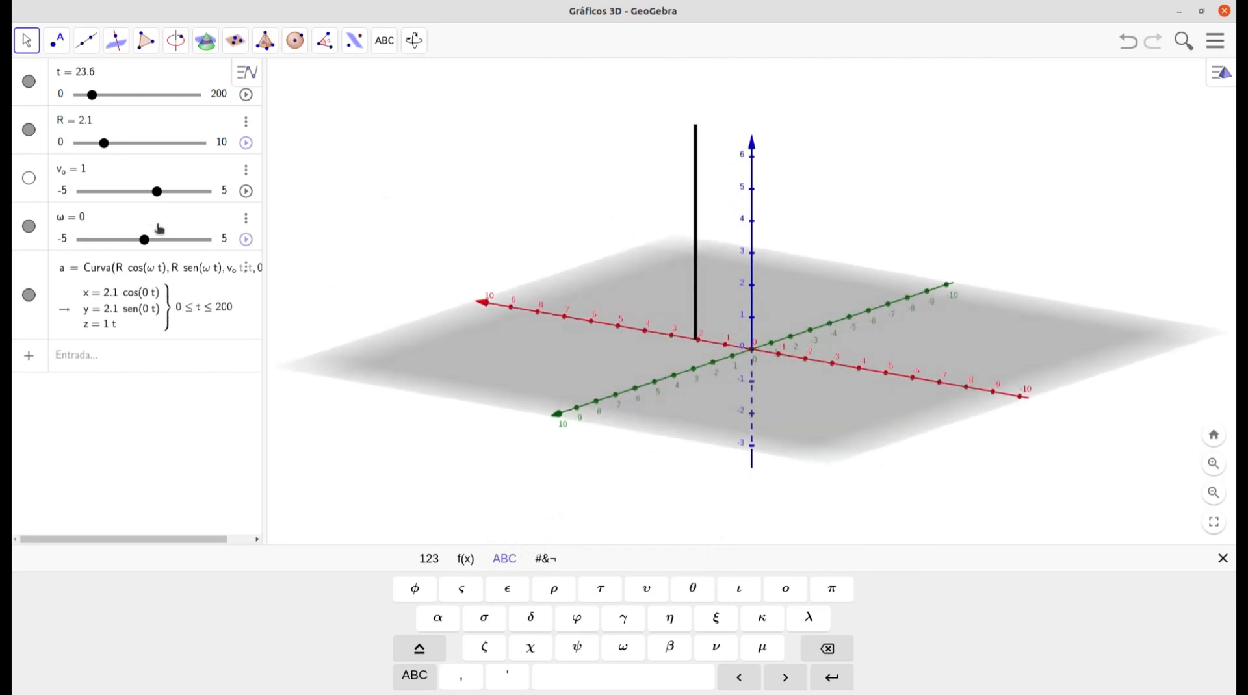
left_click_drag(151, 242, 170, 243)
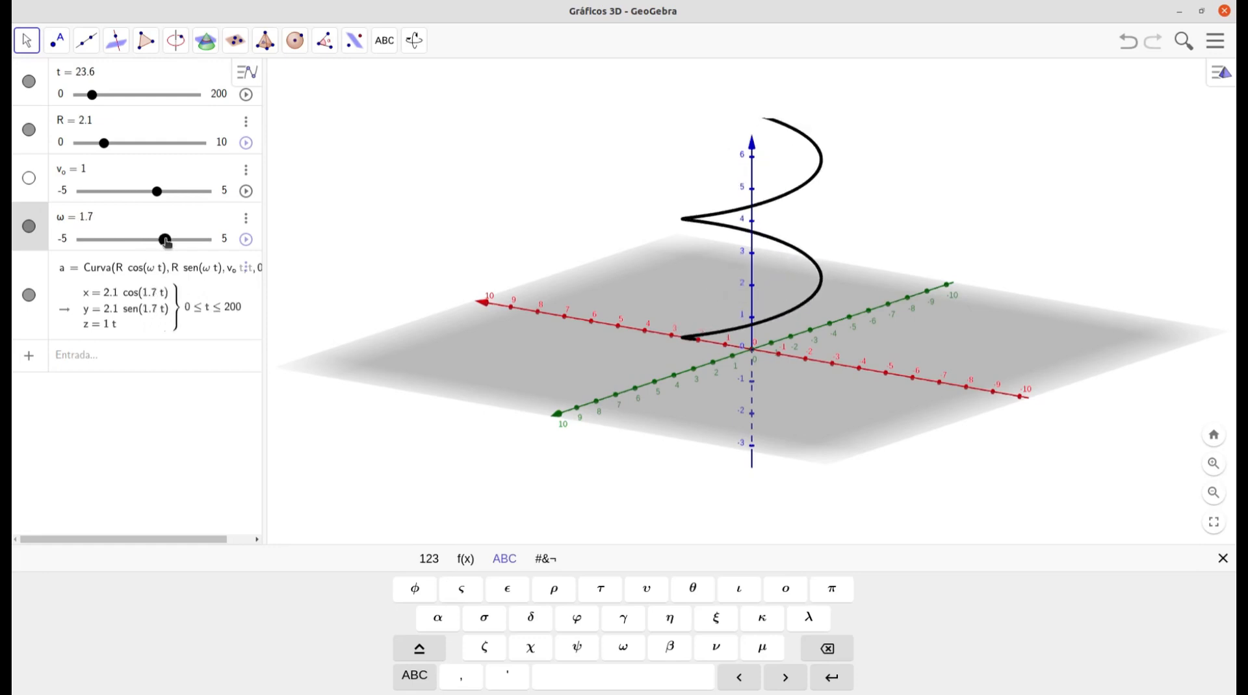
mouse_move(611, 394)
left_mouse_down()
mouse_move(616, 415)
mouse_move(596, 397)
mouse_move(638, 397)
mouse_move(622, 393)
left_mouse_up()
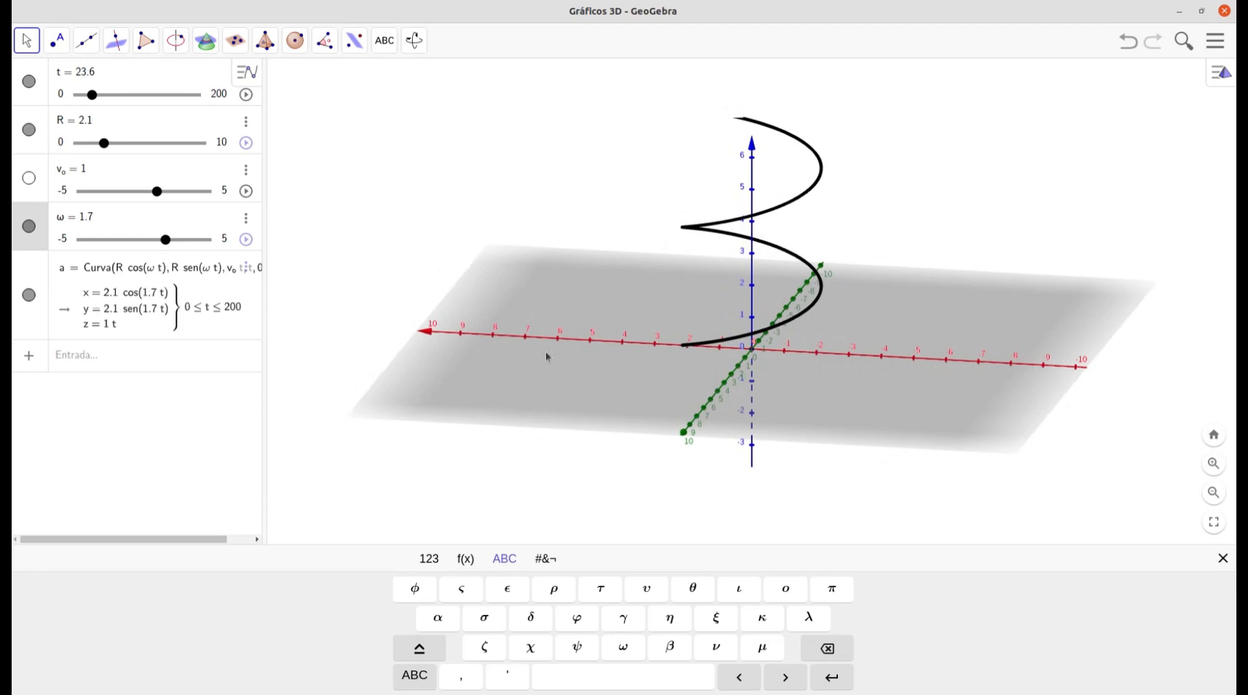
left_click_drag(796, 464, 754, 494)
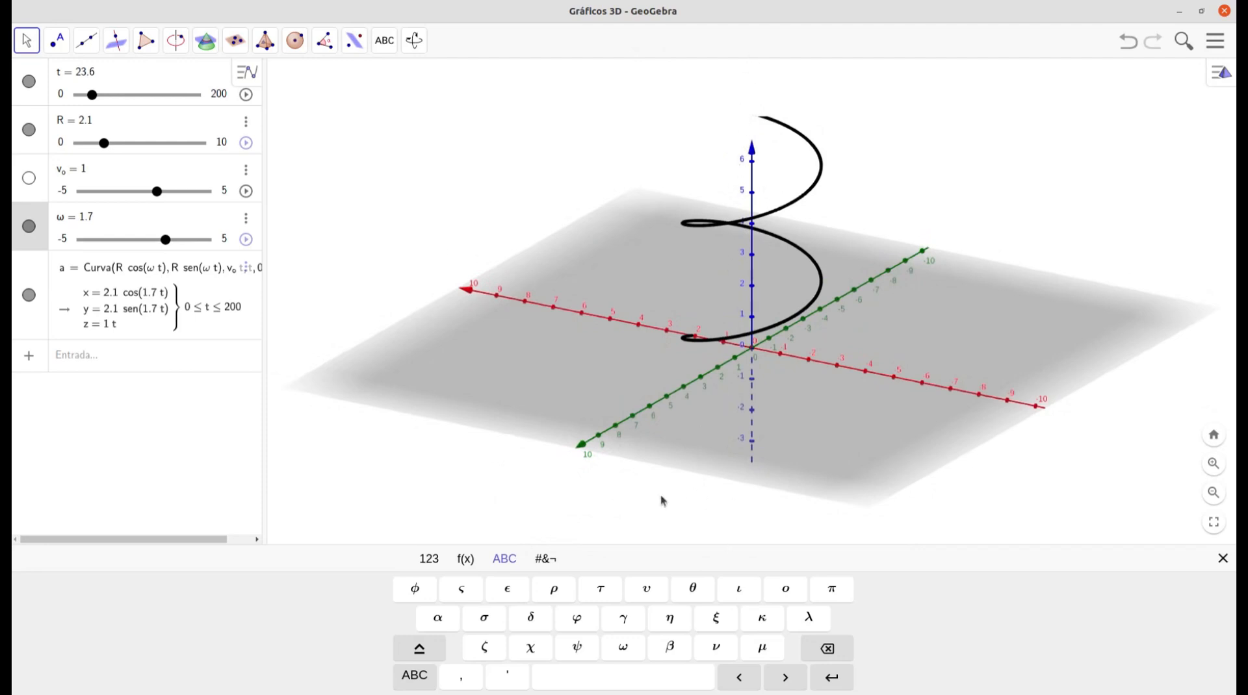
mouse_move(829, 436)
left_mouse_down()
mouse_move(836, 451)
mouse_move(830, 442)
left_mouse_up()
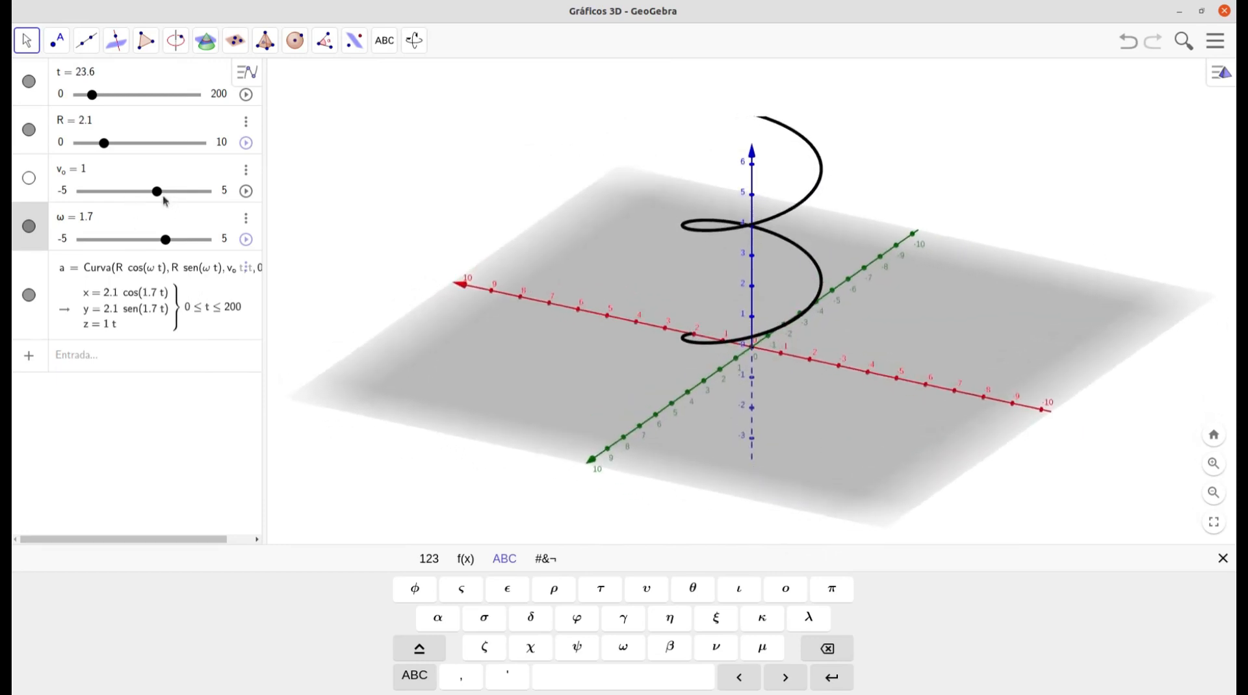
left_click_drag(166, 239, 185, 244)
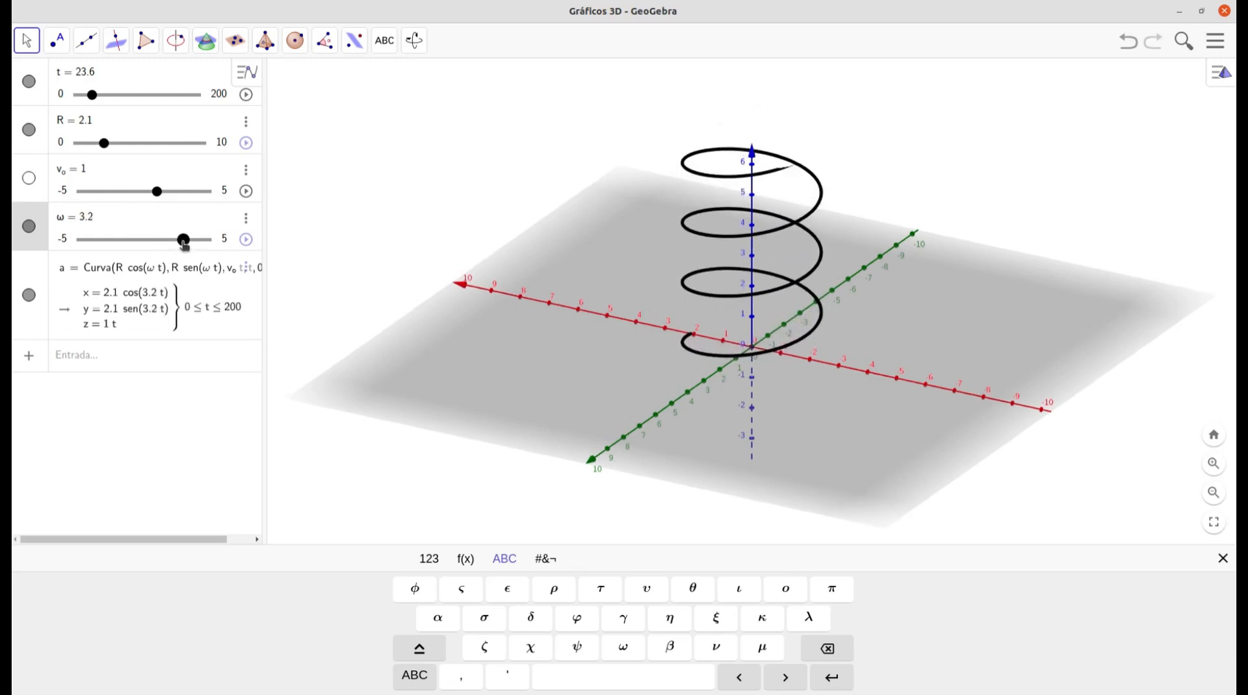
Step: Create a point on the helical curve at the slider's parameter value by entering a(t)
left_click(106, 354)
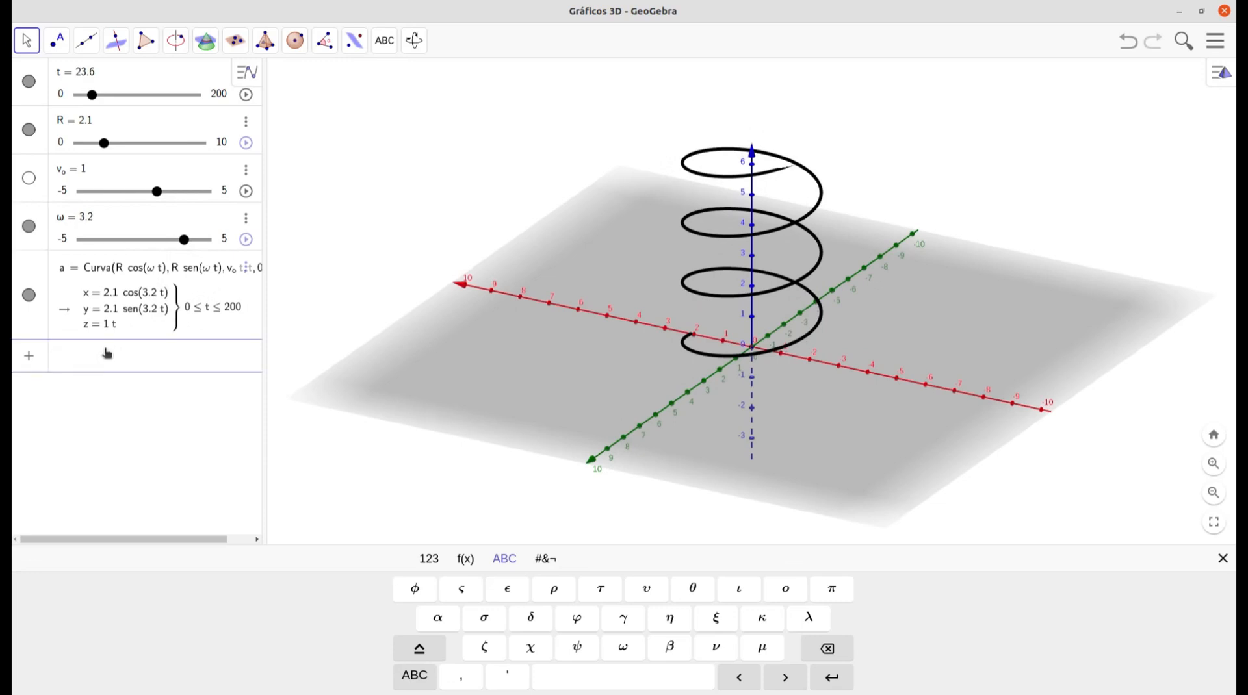
type("a")
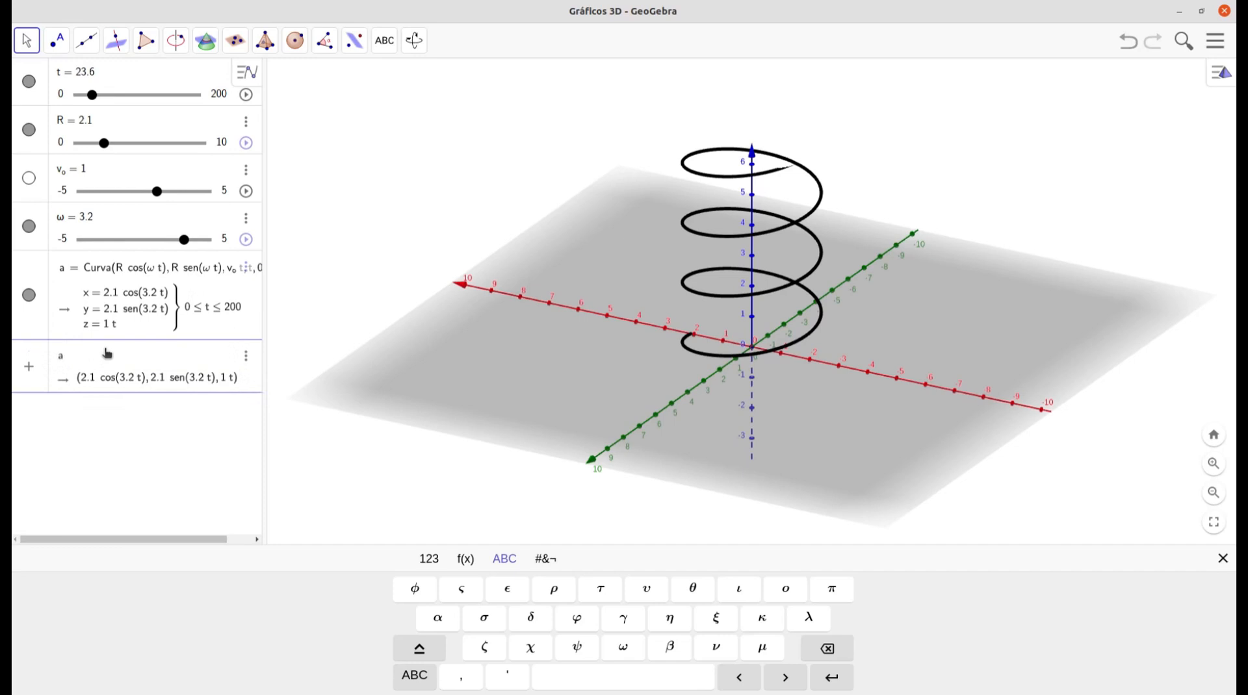
type("(")
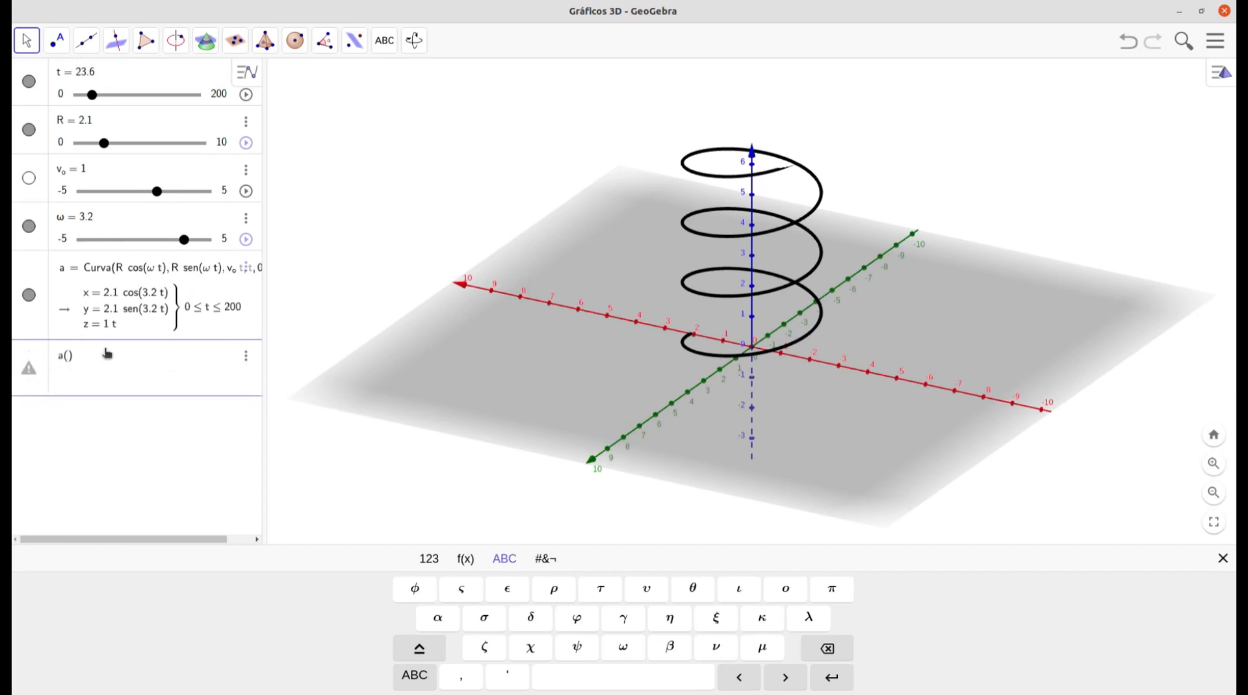
type("t")
key("Return")
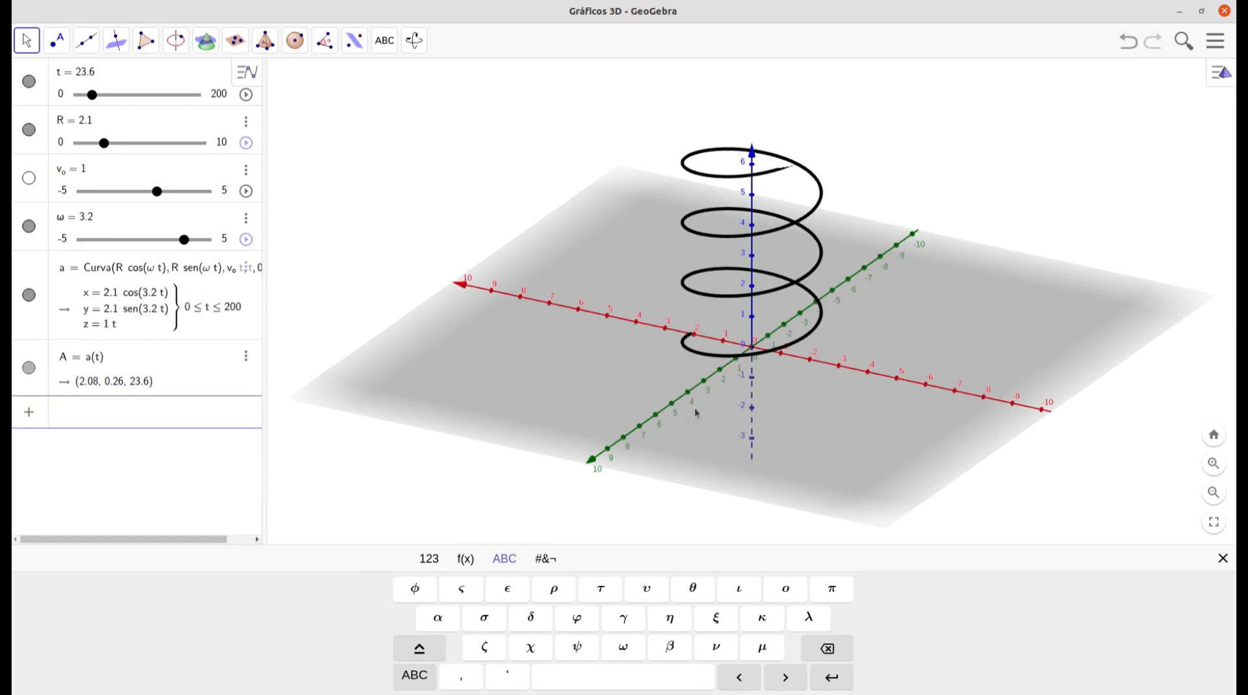
Step: Move slider t down to 0 to bring the point to the start of the helix
left_click(90, 95)
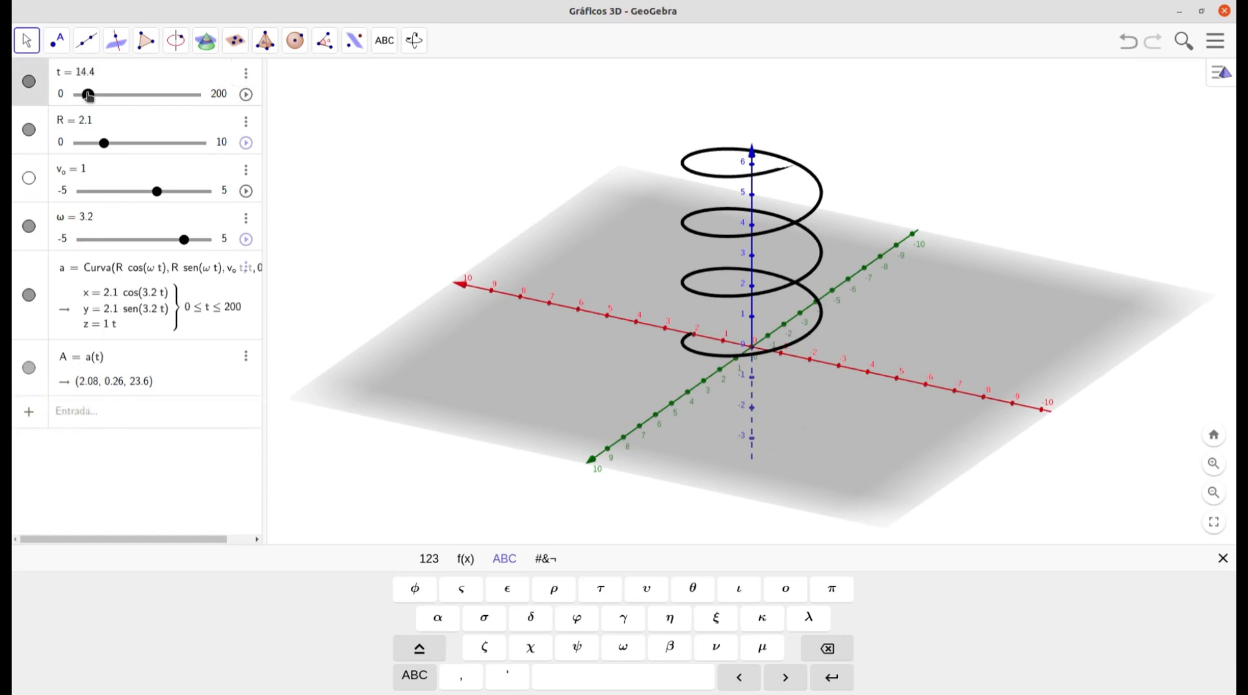
left_click_drag(89, 95, 76, 96)
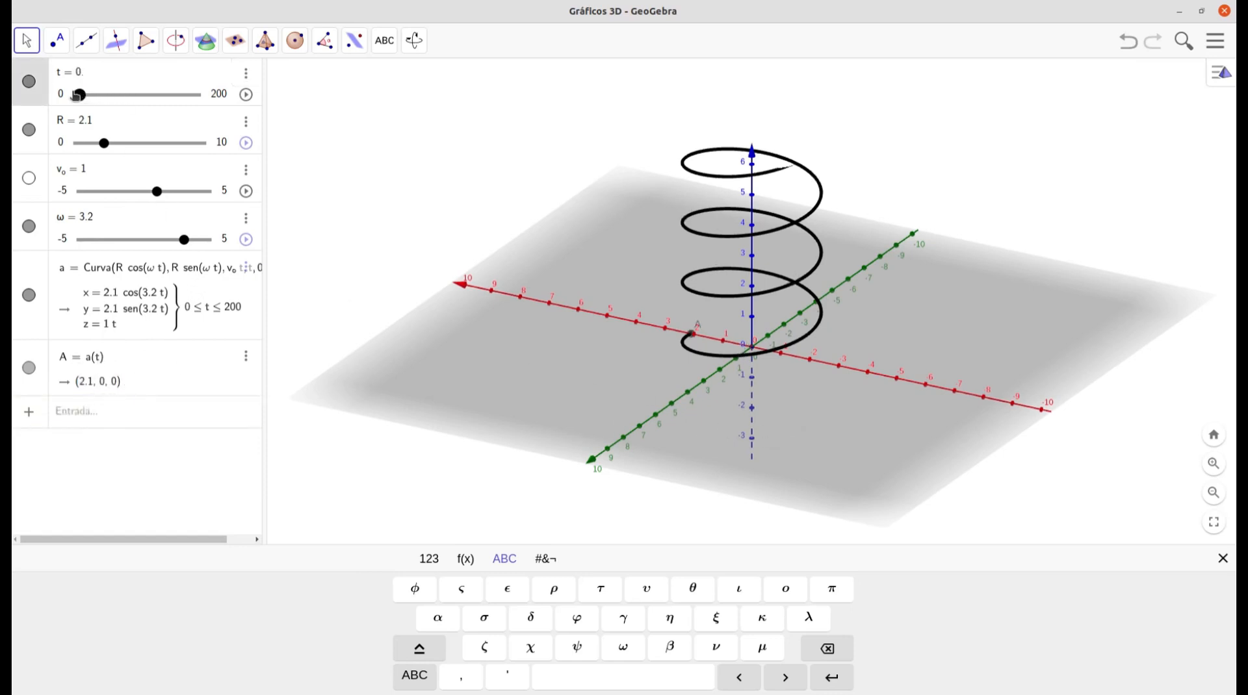
mouse_move(655, 359)
left_mouse_down()
mouse_move(672, 371)
mouse_move(665, 358)
left_mouse_up()
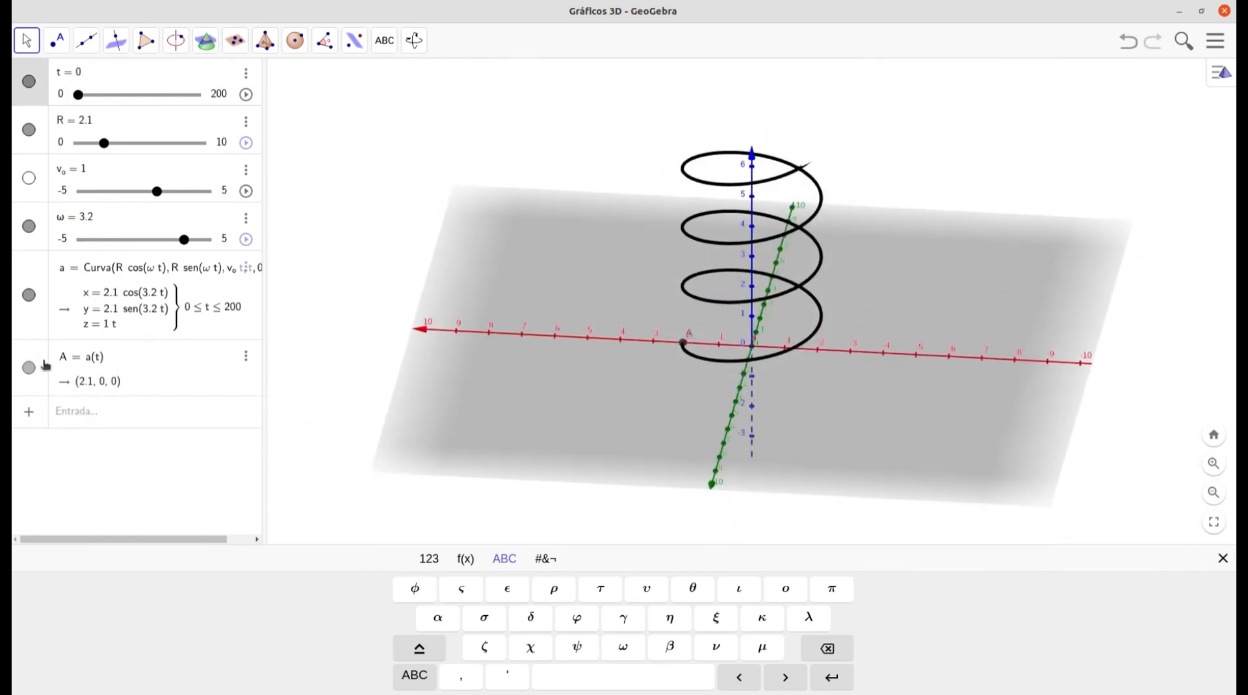
Step: Change the color of point A to cyan in its properties
left_click(246, 357)
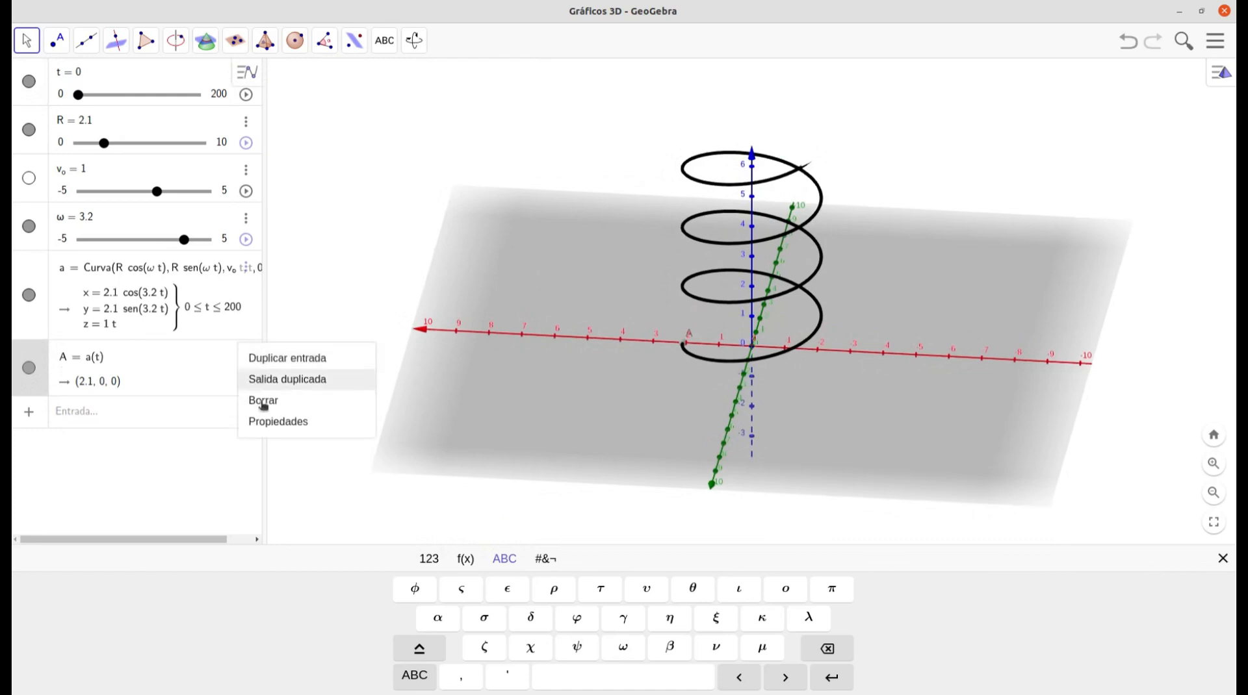
left_click(279, 421)
left_click(1042, 72)
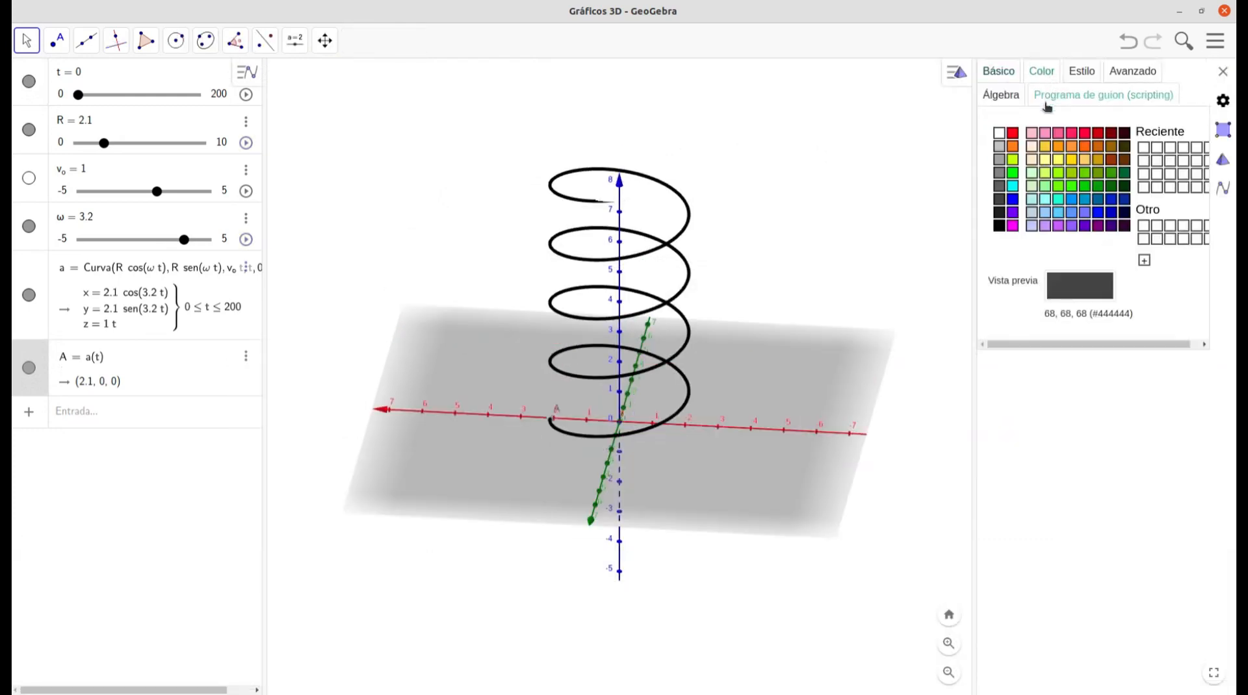
left_click(1017, 190)
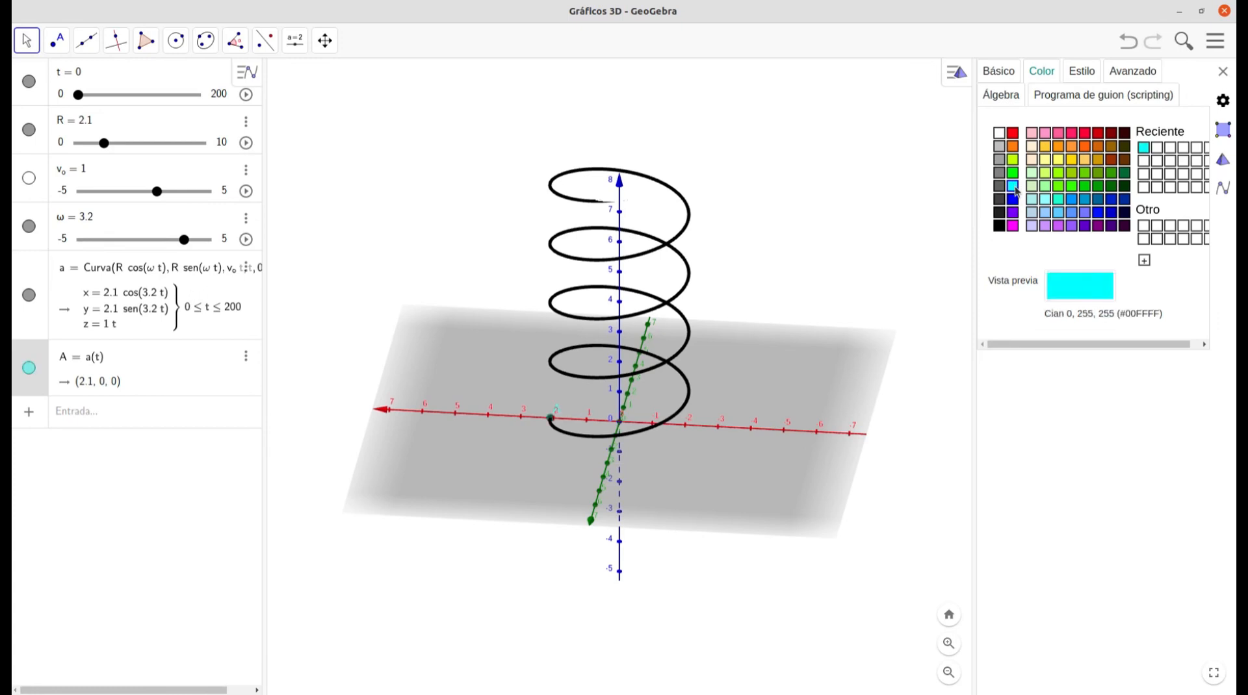
left_click(1222, 72)
Step: Run the animation of slider t from 0 to watch point A travel, and pause it
left_click_drag(785, 453, 791, 460)
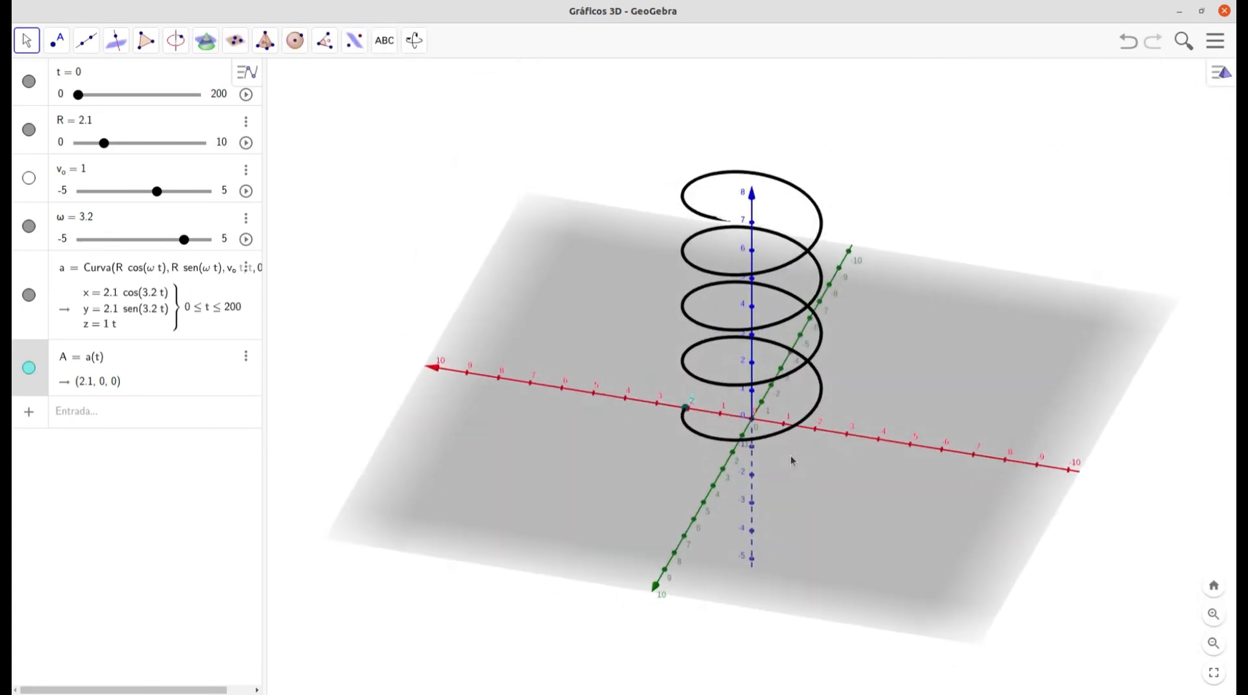
mouse_move(79, 95)
left_mouse_down()
mouse_move(91, 97)
mouse_move(65, 79)
left_mouse_up()
left_click(246, 95)
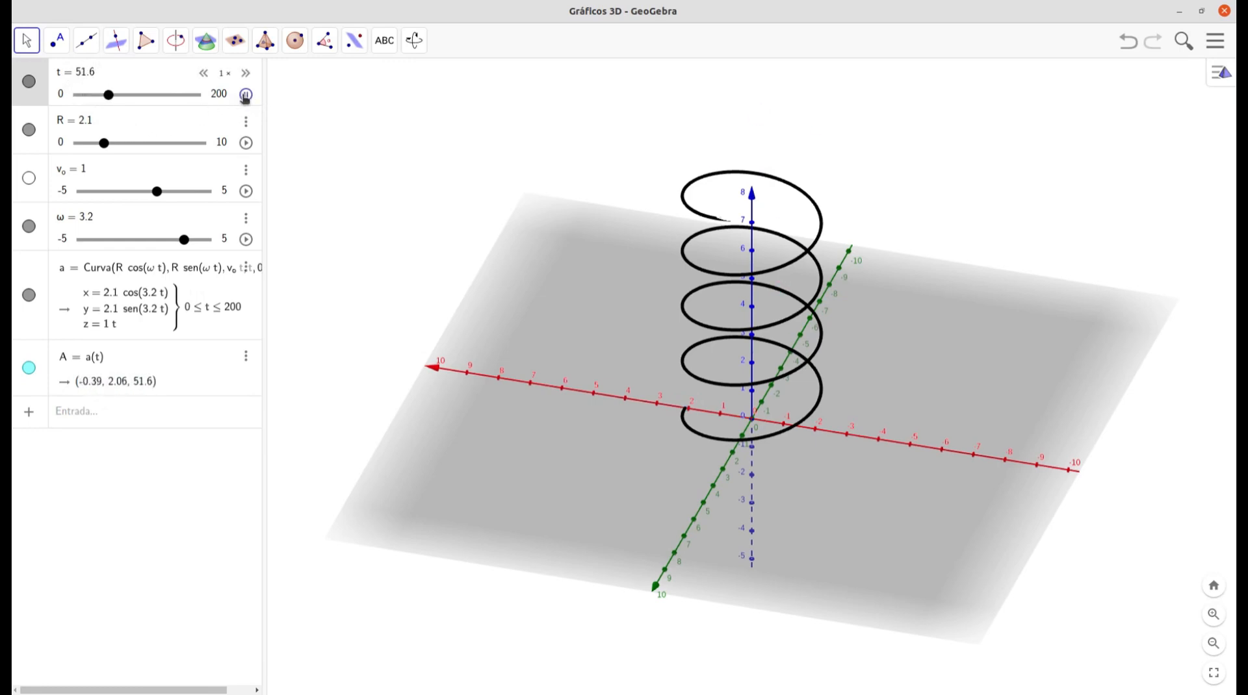
left_click(245, 94)
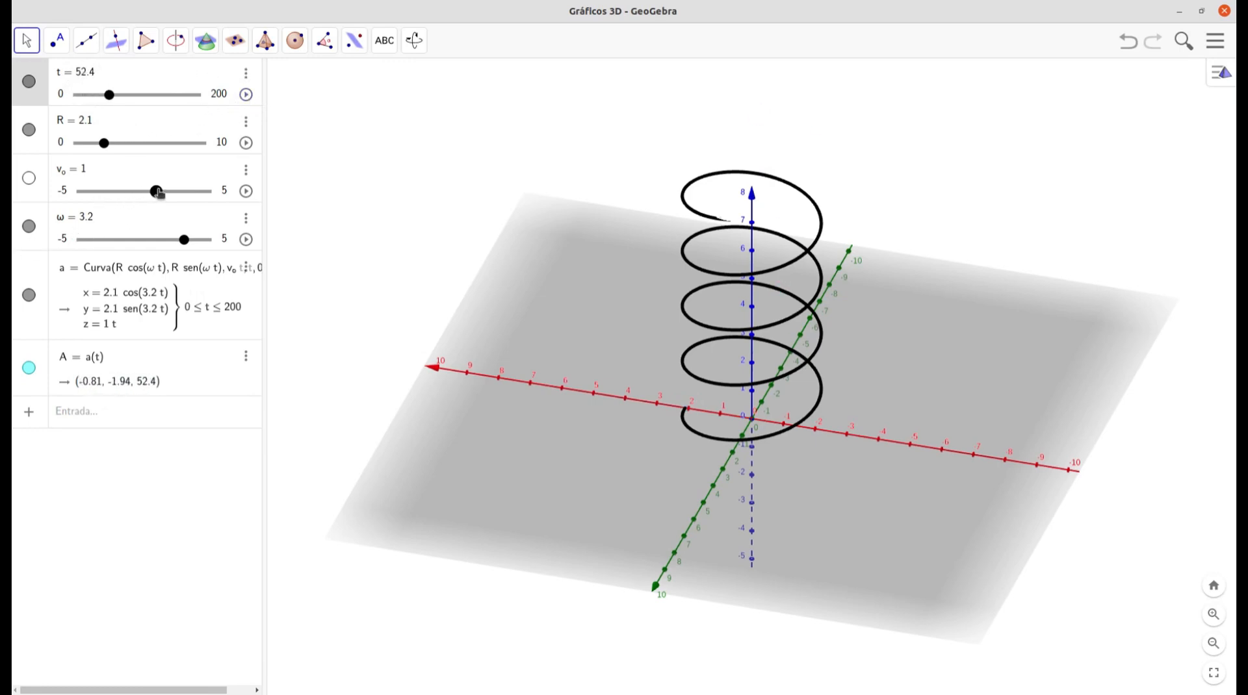
Step: Lower slider v_o to about 0.4 to tighten the helix, and return slider t to 0
left_click_drag(156, 192, 150, 192)
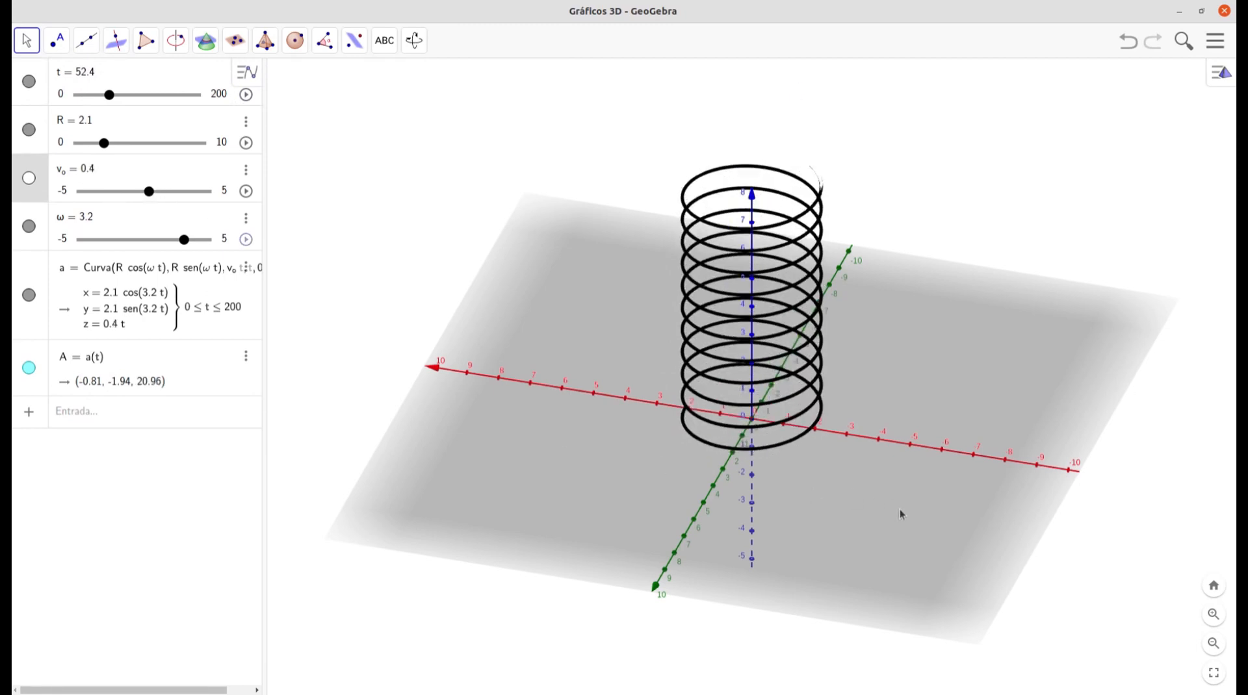
mouse_move(900, 509)
left_mouse_down()
mouse_move(877, 507)
mouse_move(888, 510)
left_mouse_up()
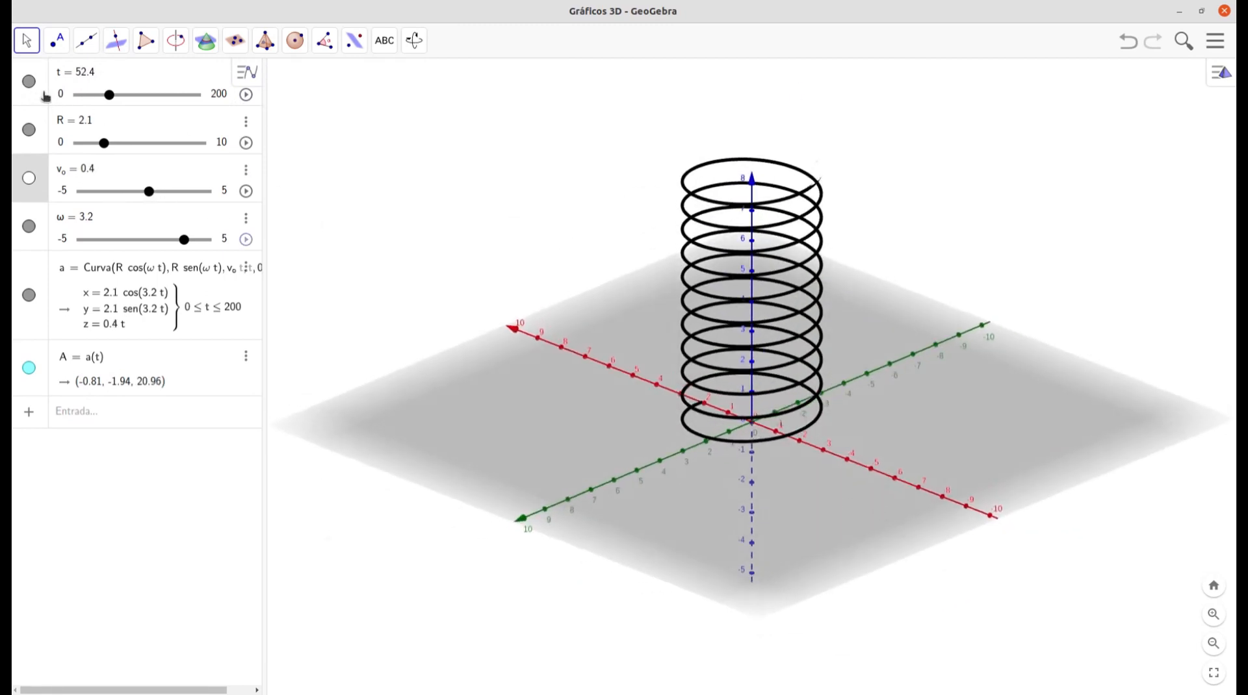
left_click_drag(112, 96, 73, 94)
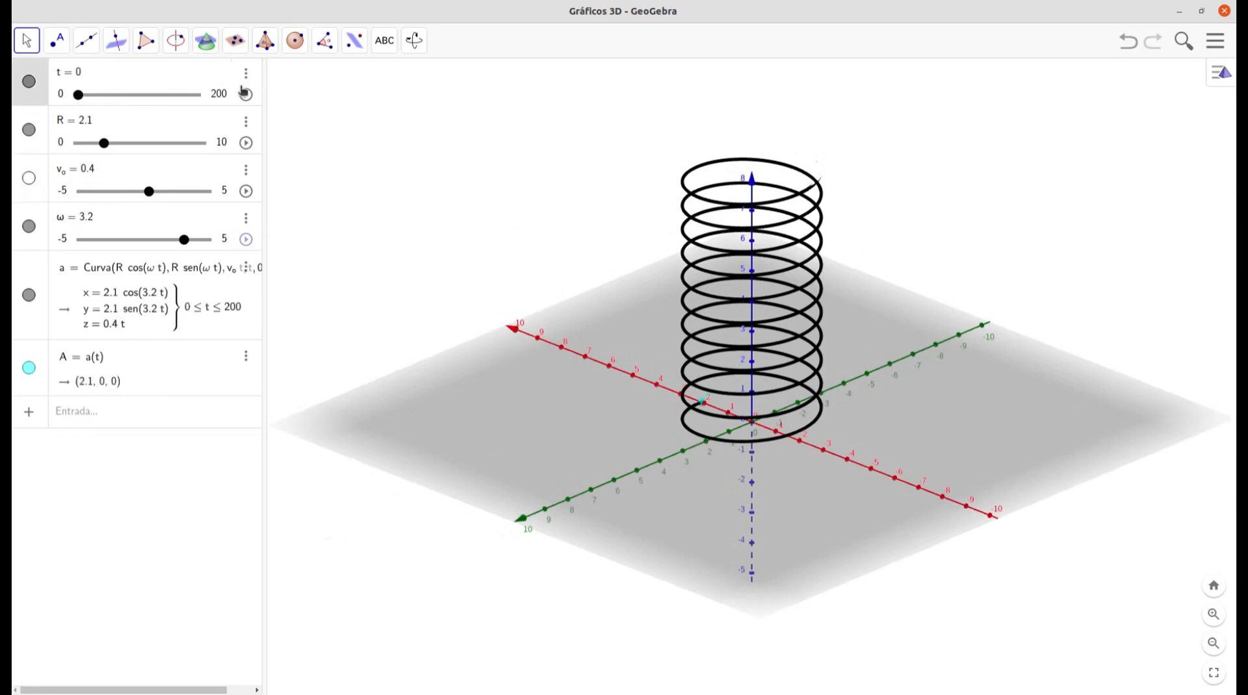
Step: Animate slider t, slow it to 0.05× speed, and restart the motion from near 0
left_click(245, 94)
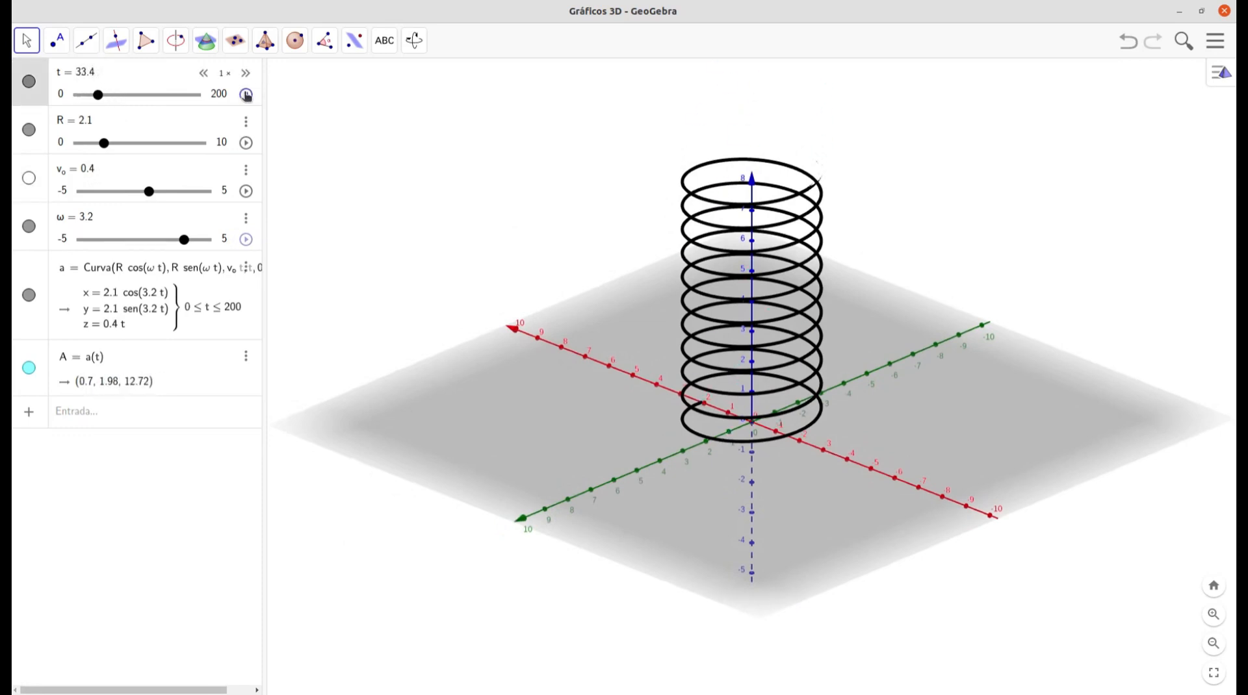
mouse_move(115, 95)
left_mouse_down()
mouse_move(129, 96)
mouse_move(113, 95)
left_mouse_up()
left_click(203, 74)
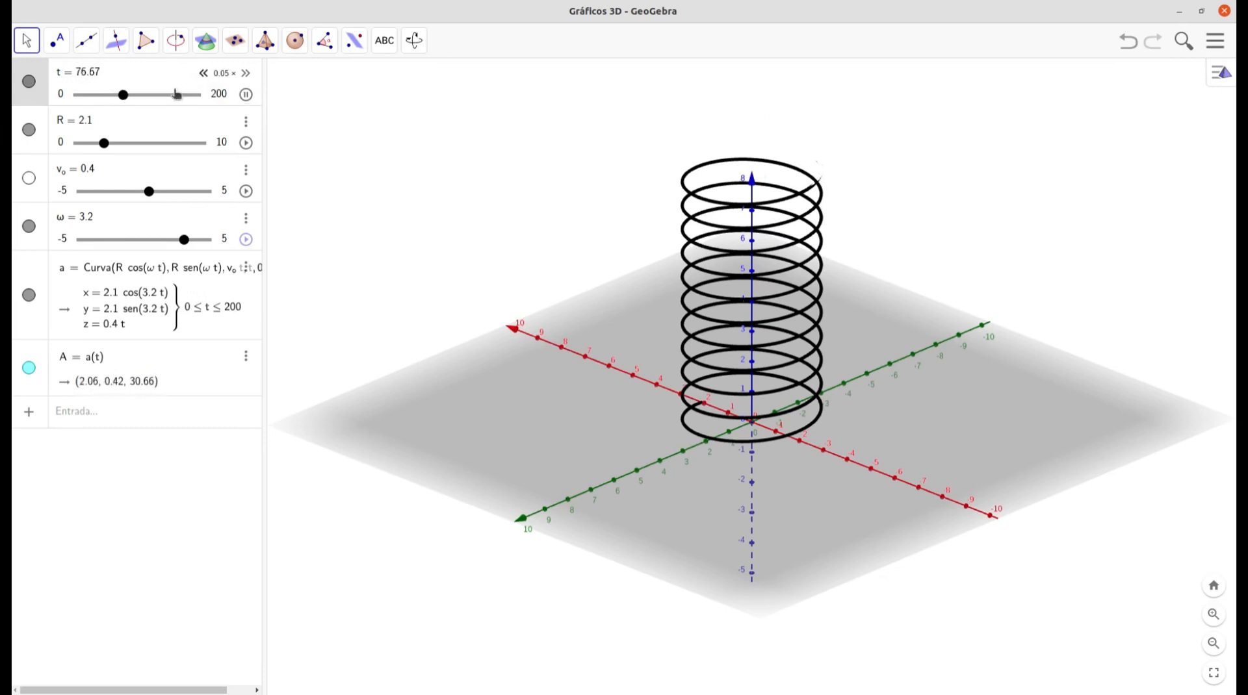
left_click_drag(123, 95, 78, 96)
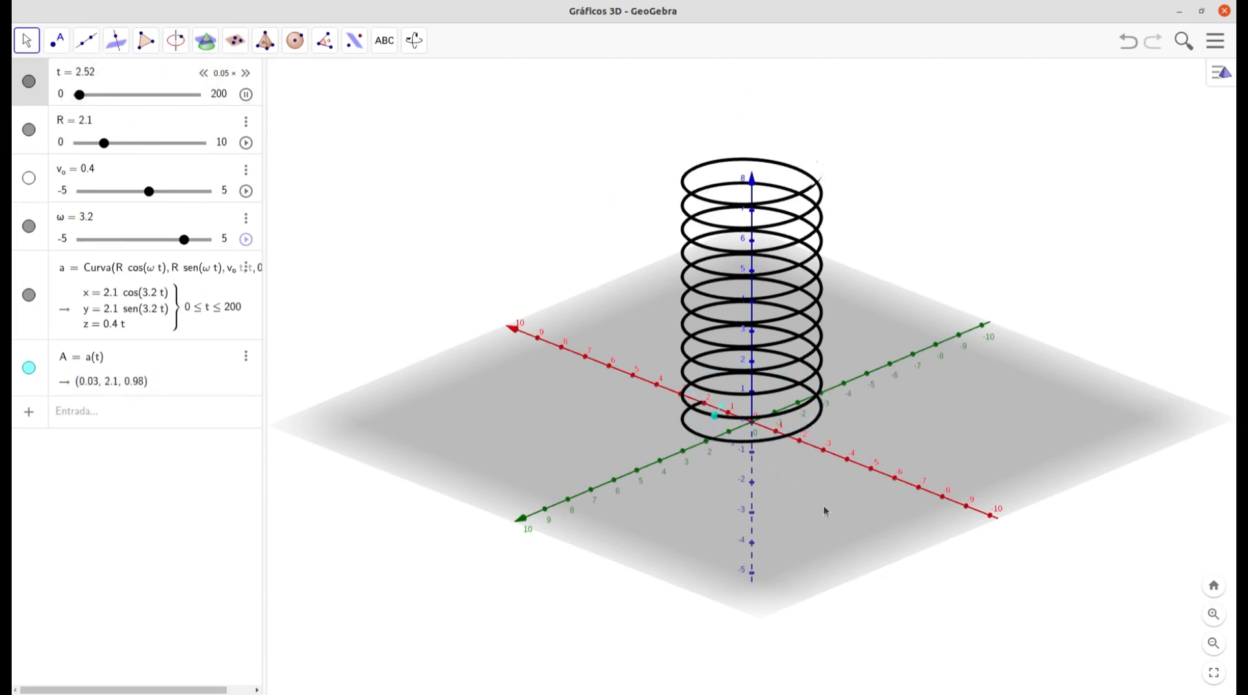
Step: Change the color of helix curve a to red (#FF0000) in its properties
left_click_drag(824, 507, 823, 558)
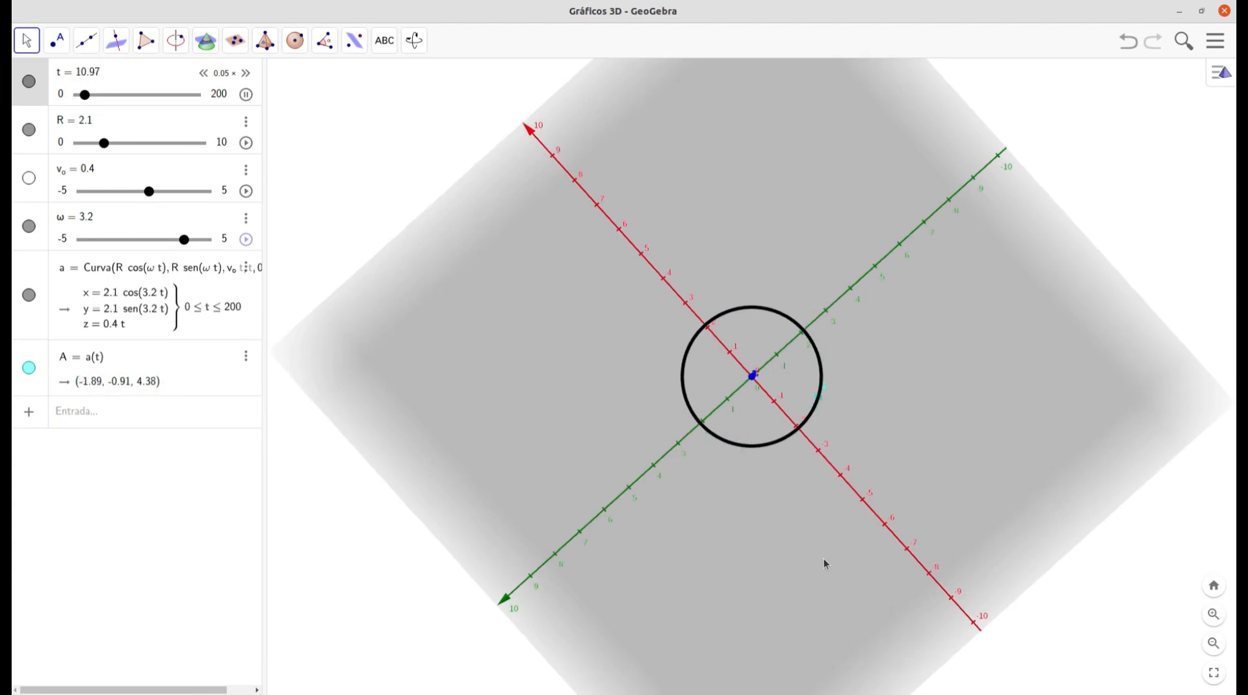
left_click_drag(823, 560, 828, 508)
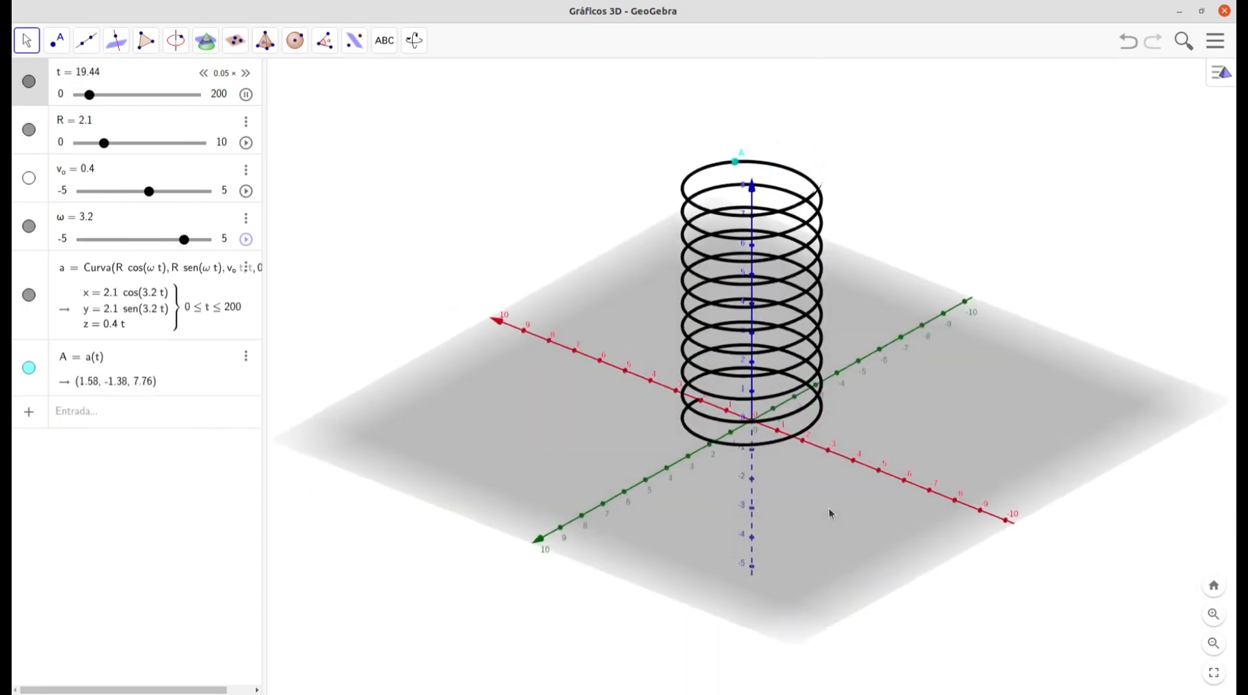
left_click(40, 275)
left_click(246, 267)
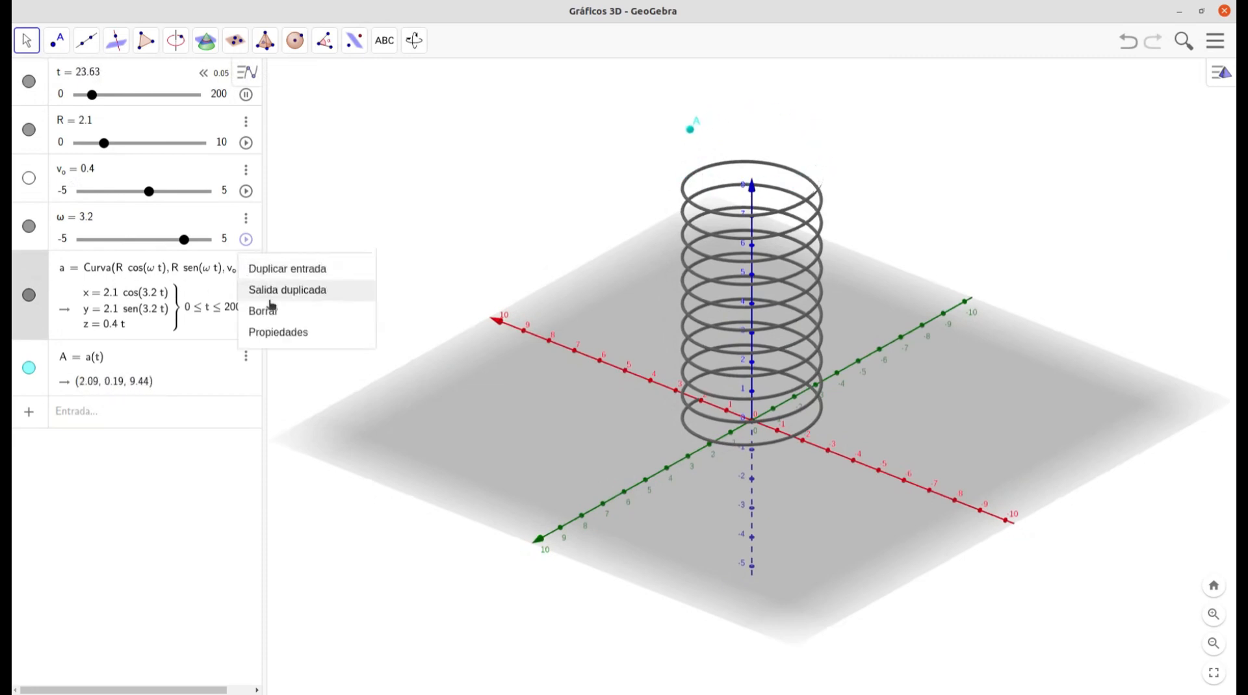
left_click(276, 334)
left_click(1057, 71)
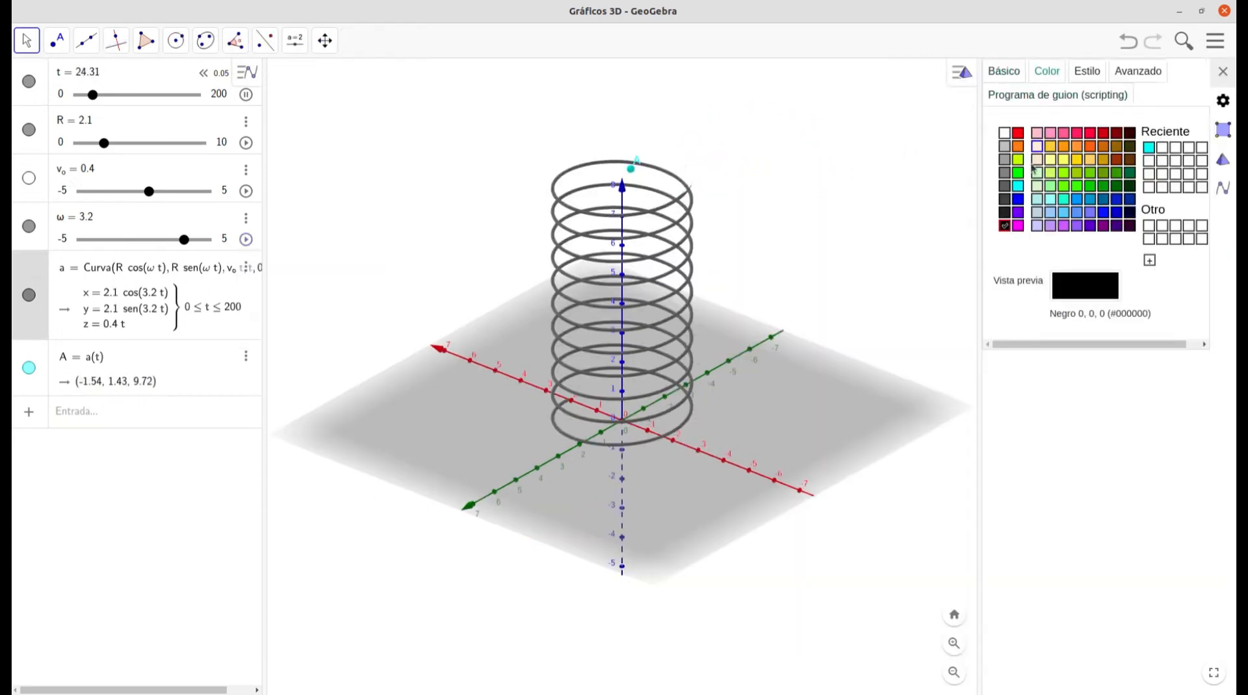
left_click(1018, 132)
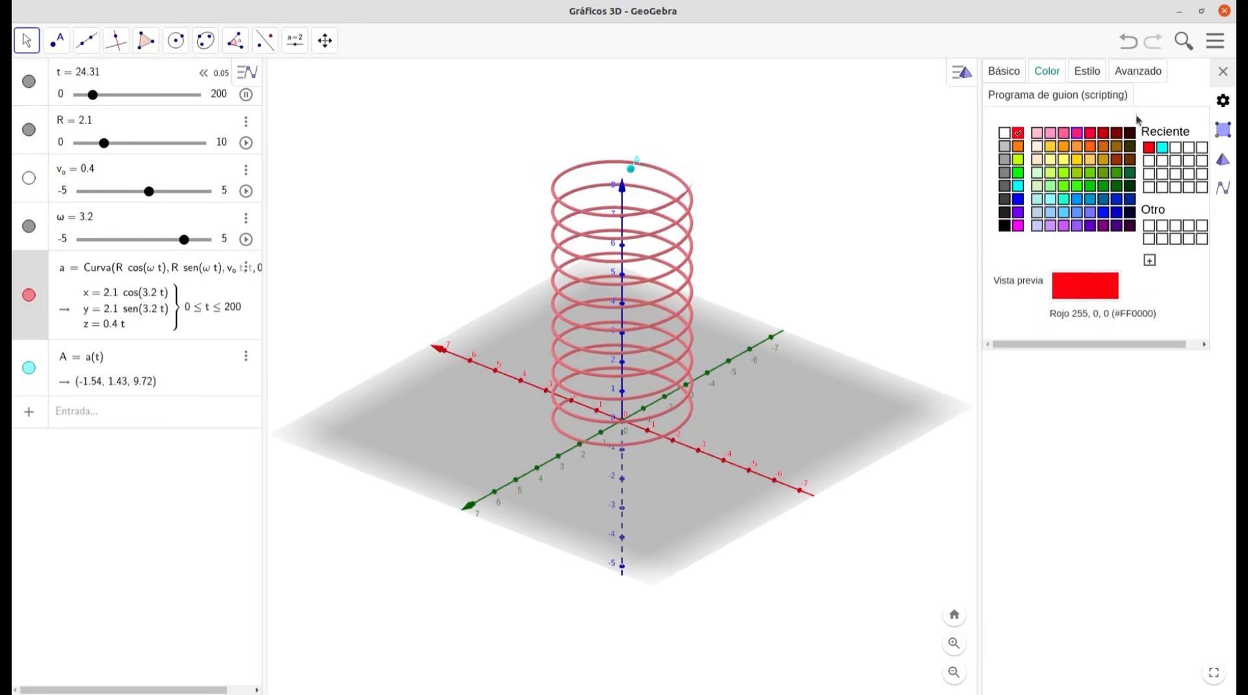
left_click(1223, 73)
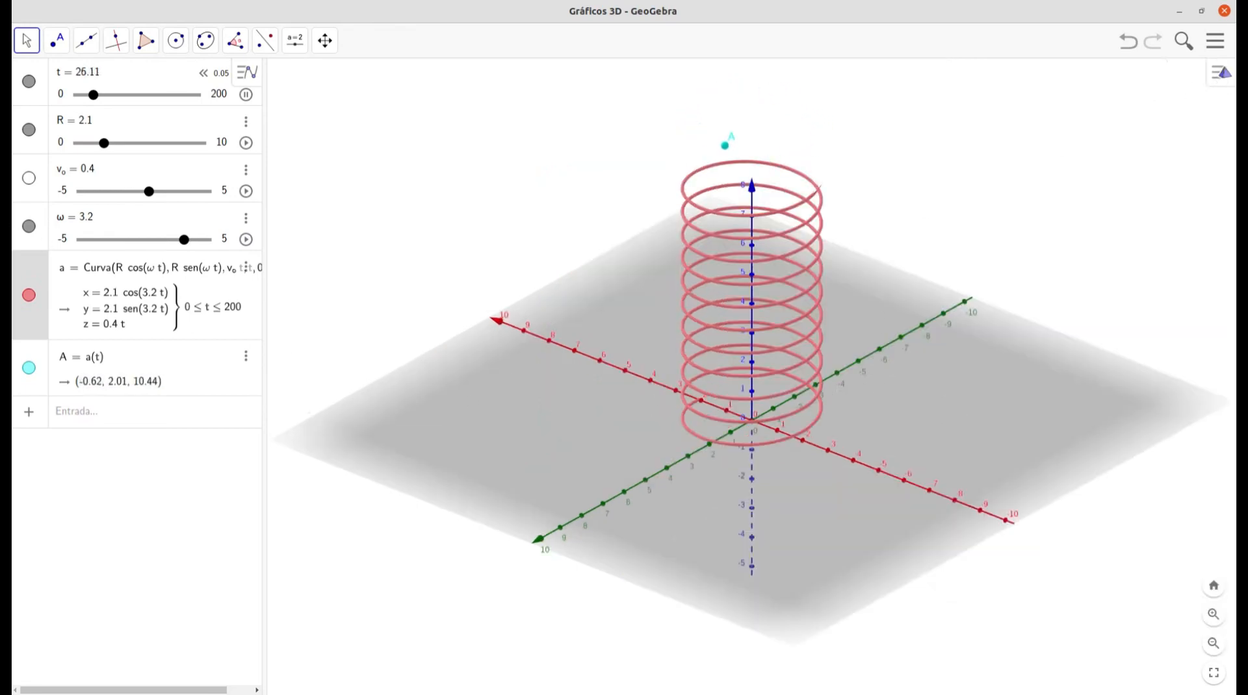
Step: Restart slider t from 0 and change the color of point A to green (#00FF00) in its properties
left_click_drag(95, 96, 68, 97)
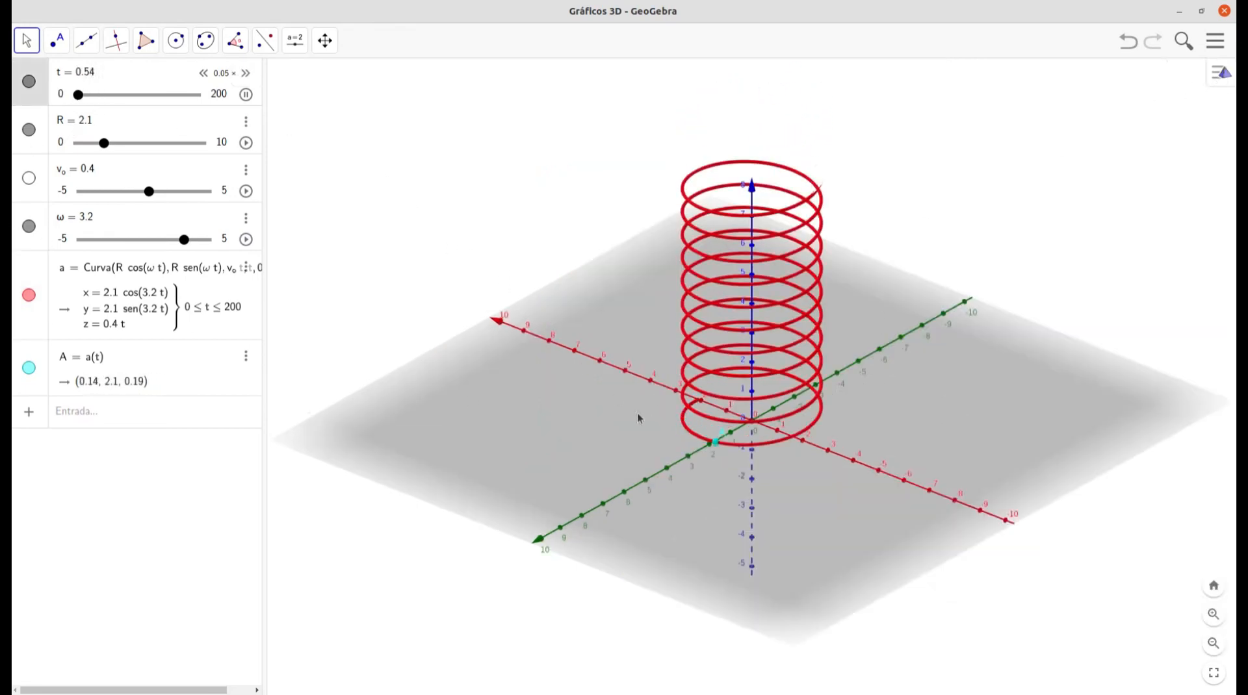
mouse_move(820, 530)
left_mouse_down()
mouse_move(800, 520)
mouse_move(836, 532)
mouse_move(820, 532)
left_mouse_up()
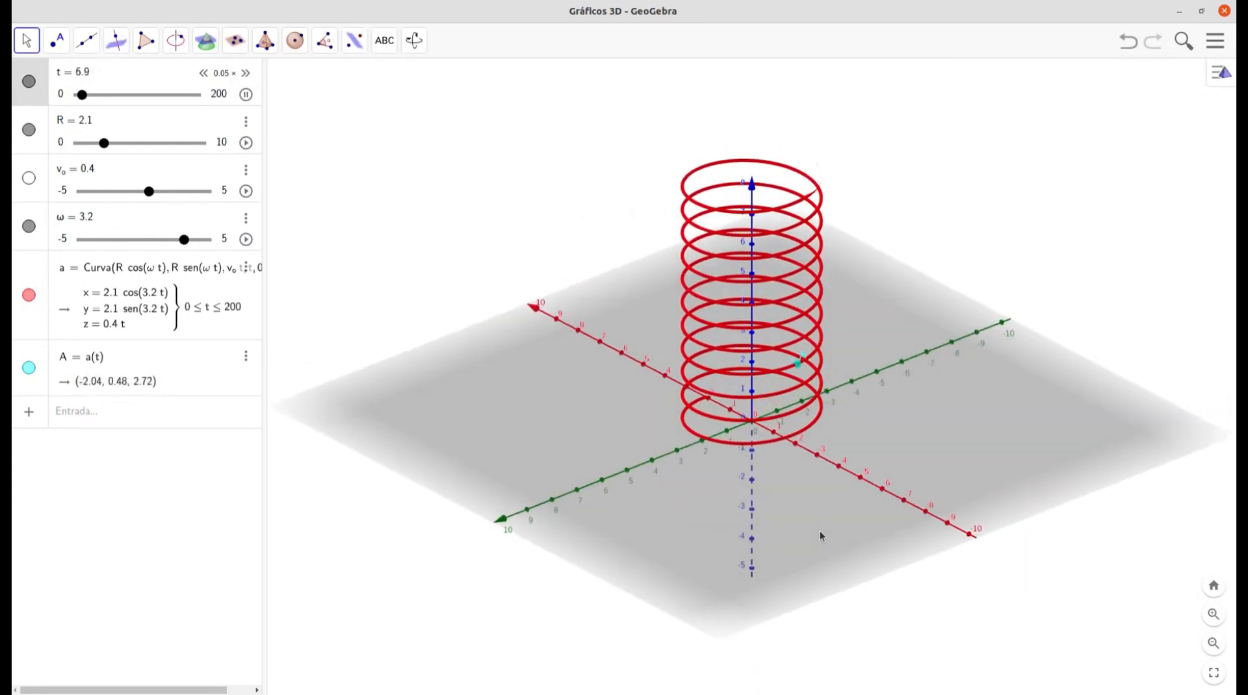
left_click(41, 361)
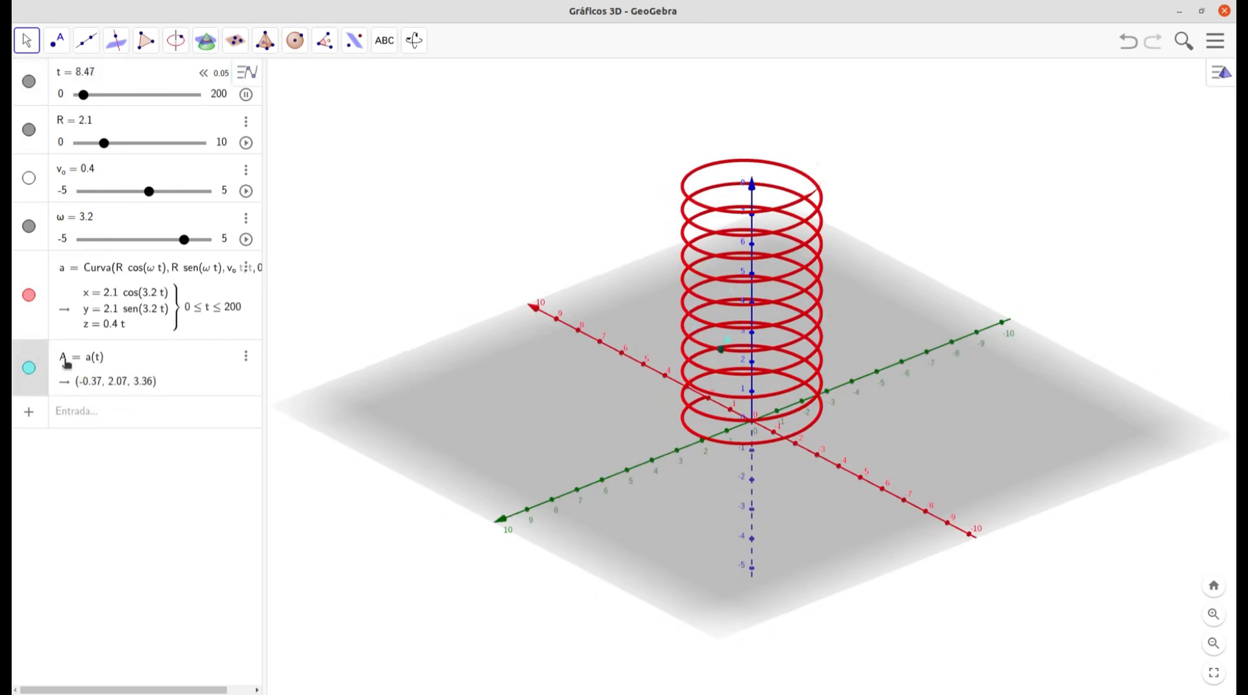
left_click(245, 356)
left_click(263, 421)
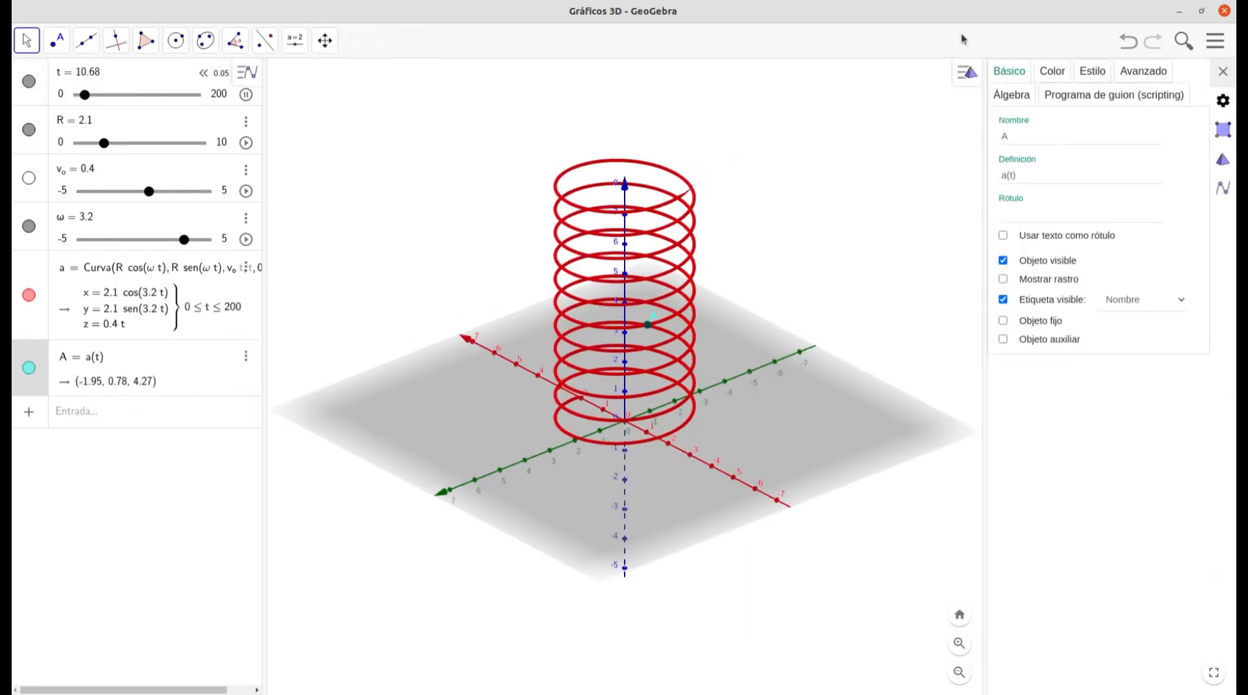
left_click(1051, 70)
left_click(1022, 172)
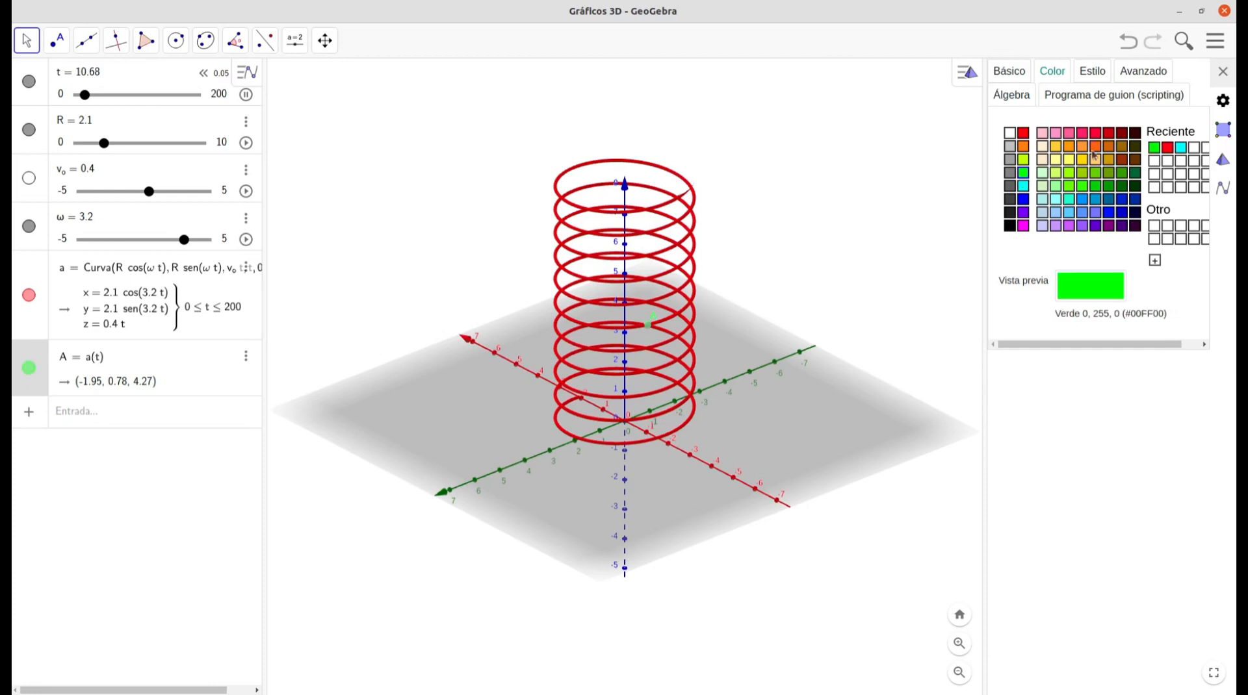
left_click(1222, 72)
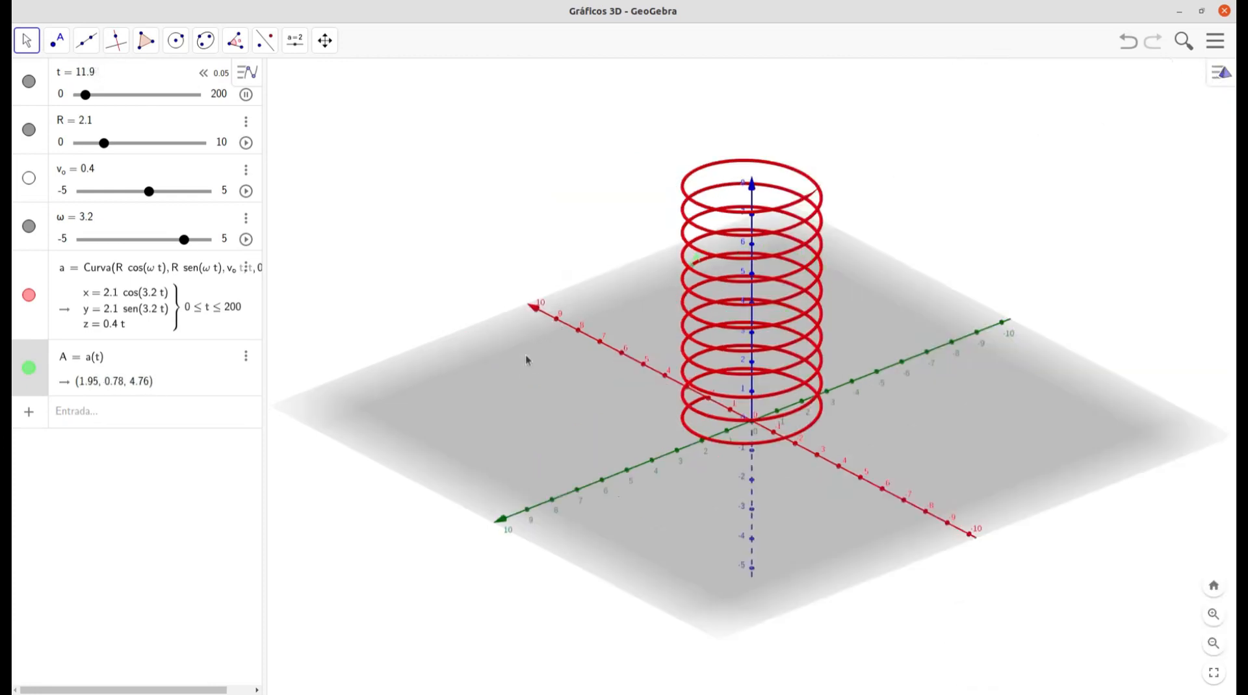
Step: Define the position vector r = Vector(A) from the origin to moving point A
mouse_move(901, 430)
left_mouse_down()
mouse_move(915, 448)
mouse_move(891, 417)
mouse_move(912, 428)
left_mouse_up()
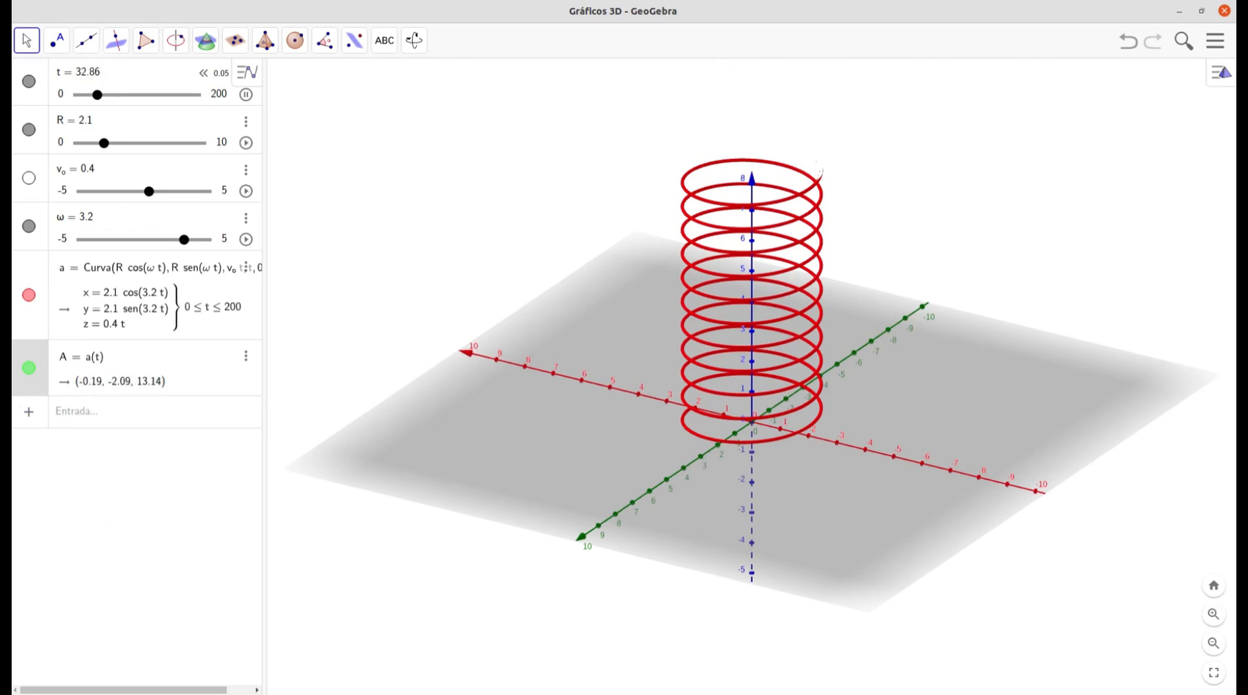
left_click(103, 419)
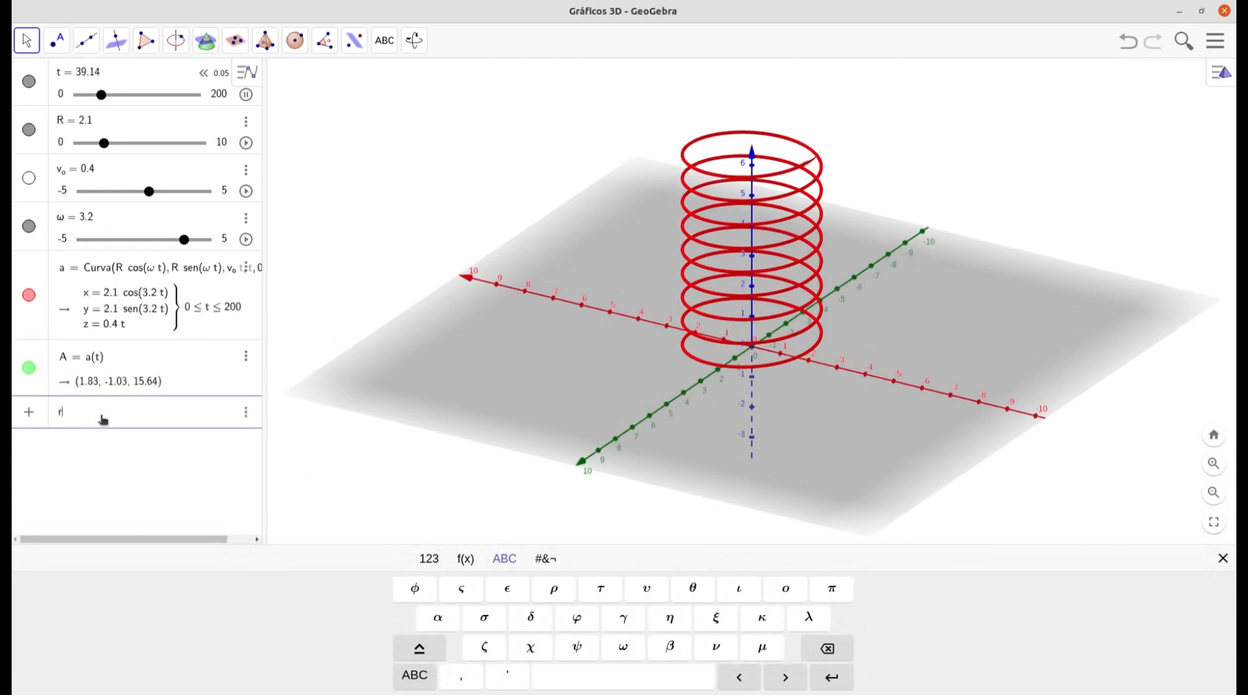
type("r = ve")
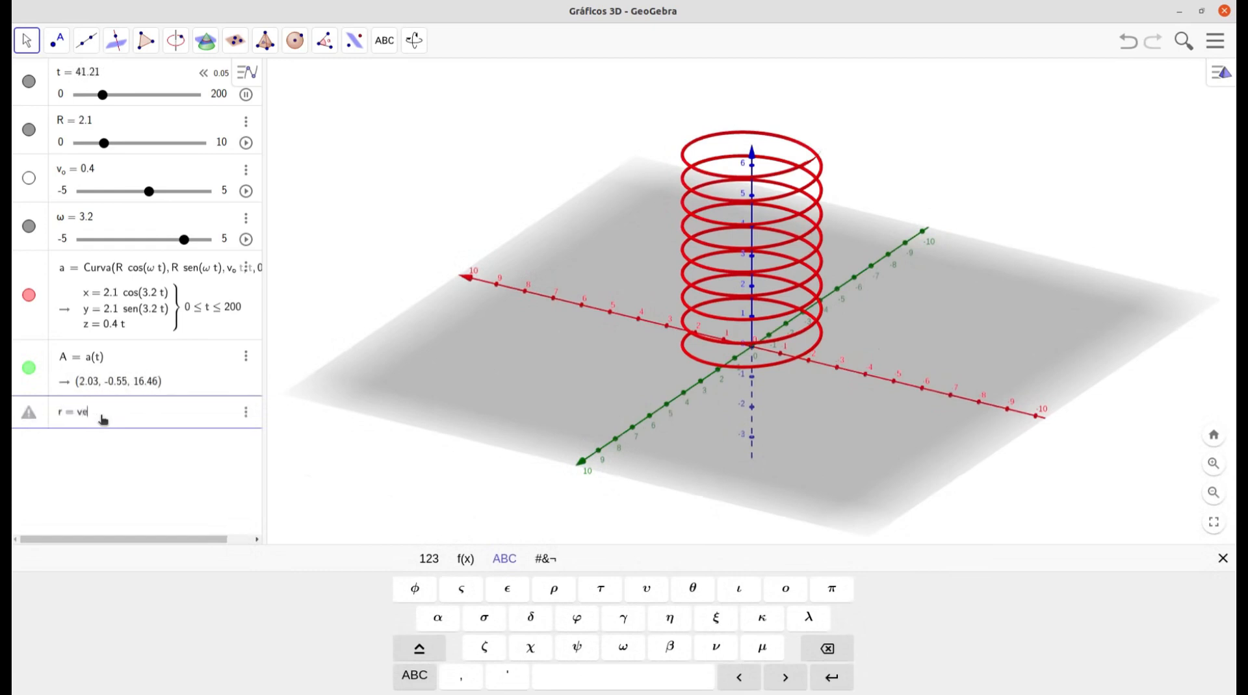
type("ctor(")
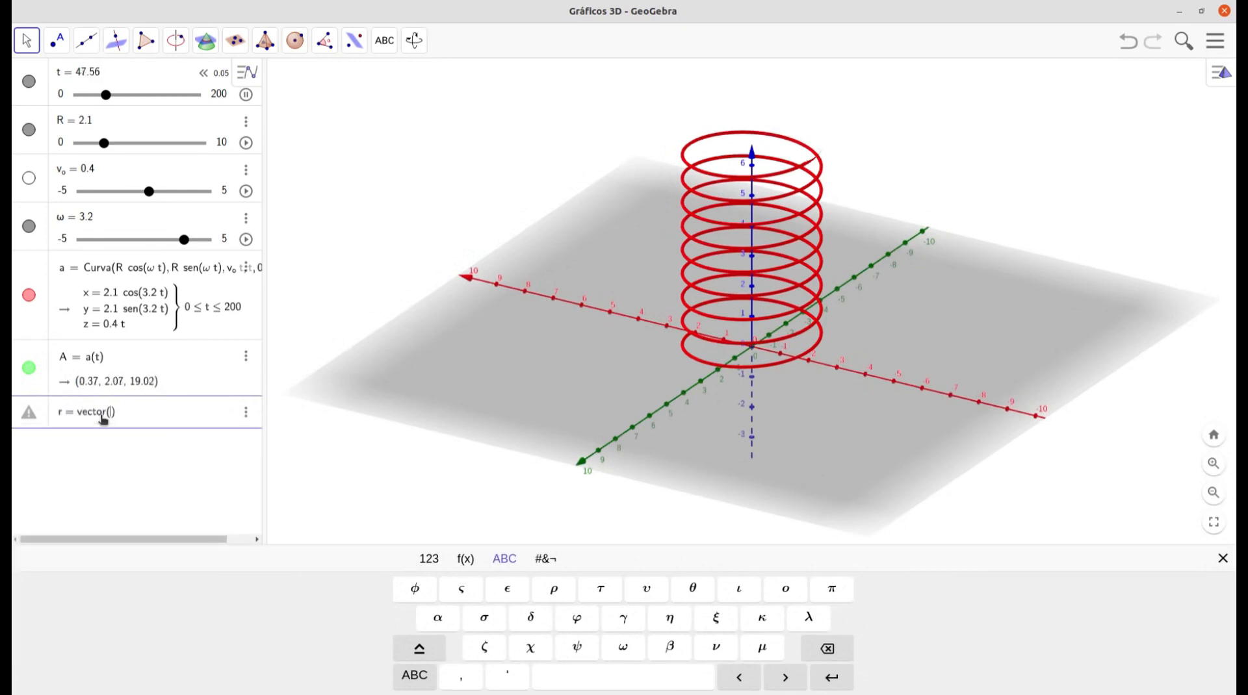
type("A")
key("Return")
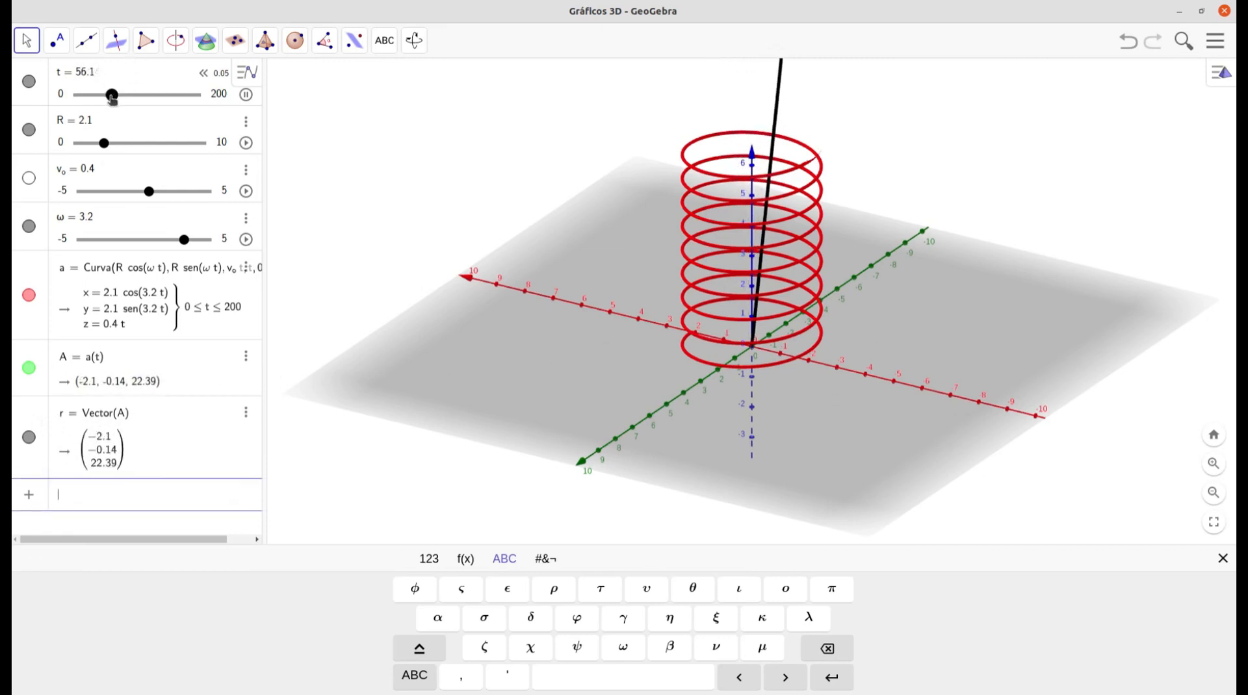
Step: Restart the motion of slider t from 0 and watch vector r follow point A from side and upper viewpoints
left_click_drag(110, 95, 65, 97)
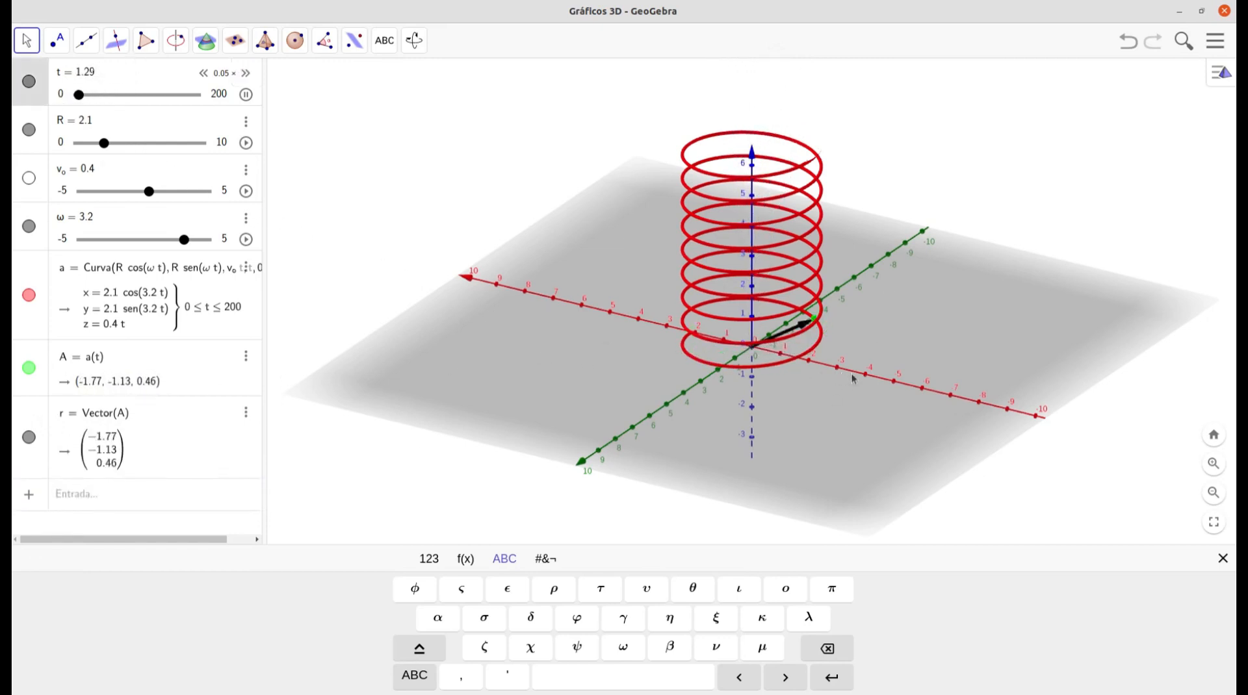
left_click_drag(836, 396, 830, 431)
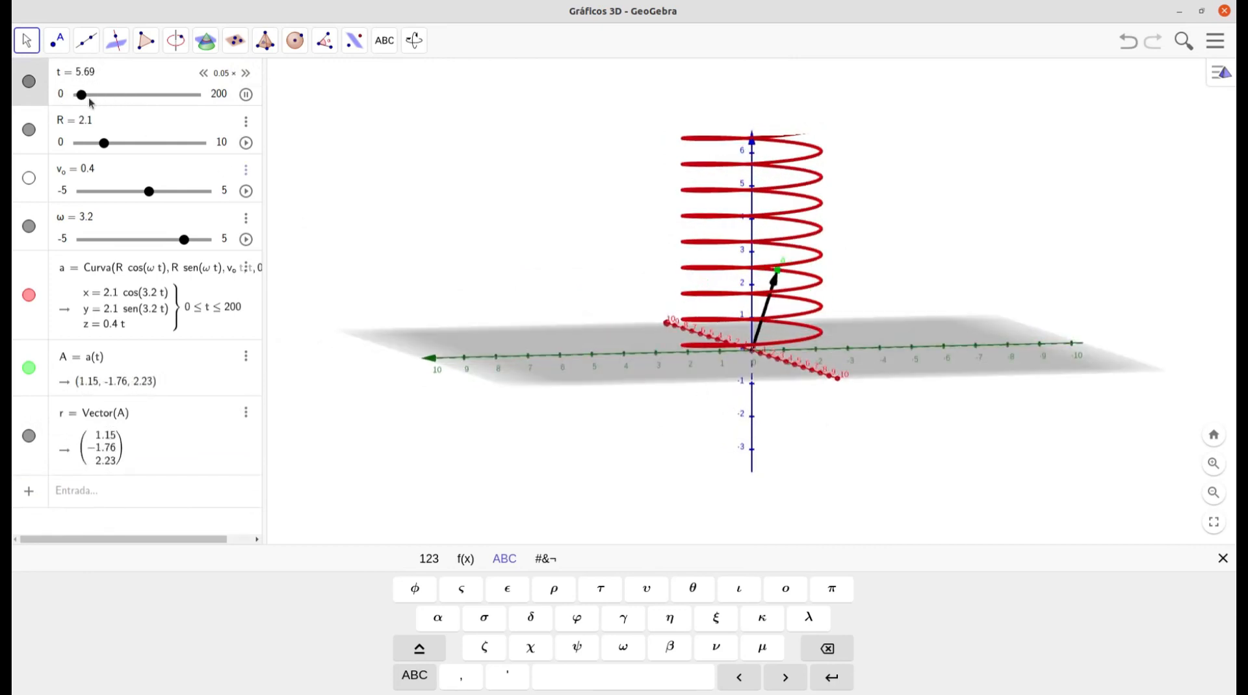
left_click_drag(83, 95, 63, 96)
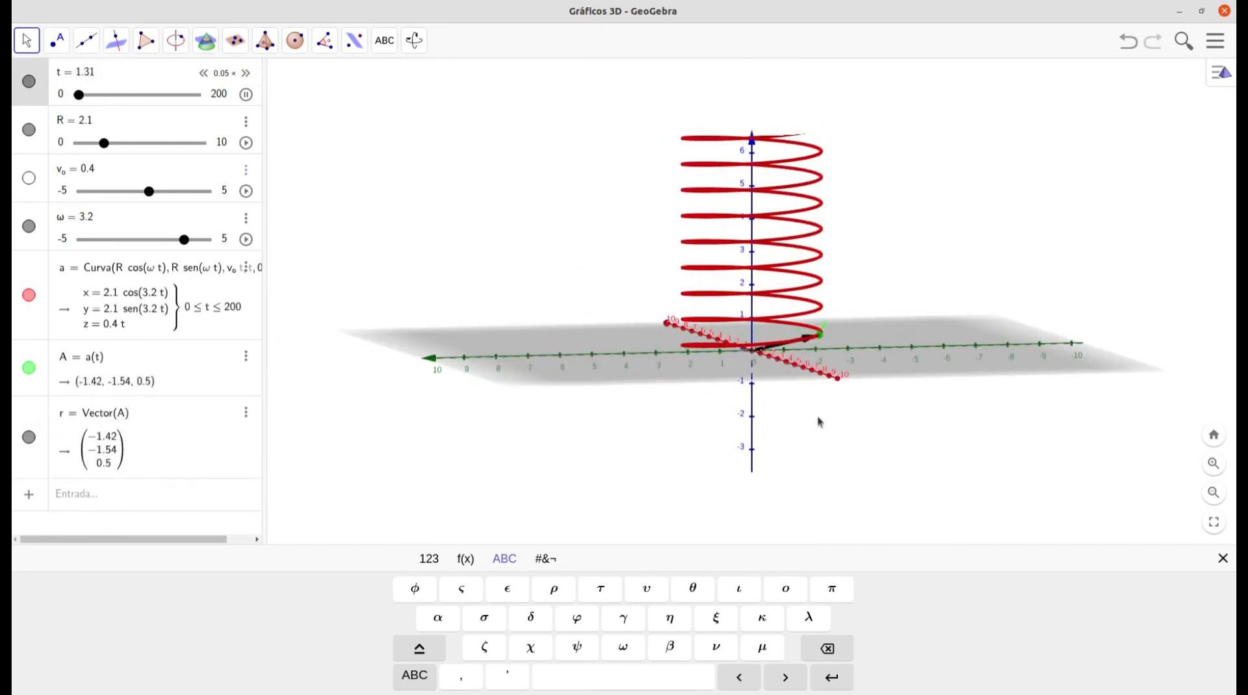
left_click_drag(855, 431, 840, 464)
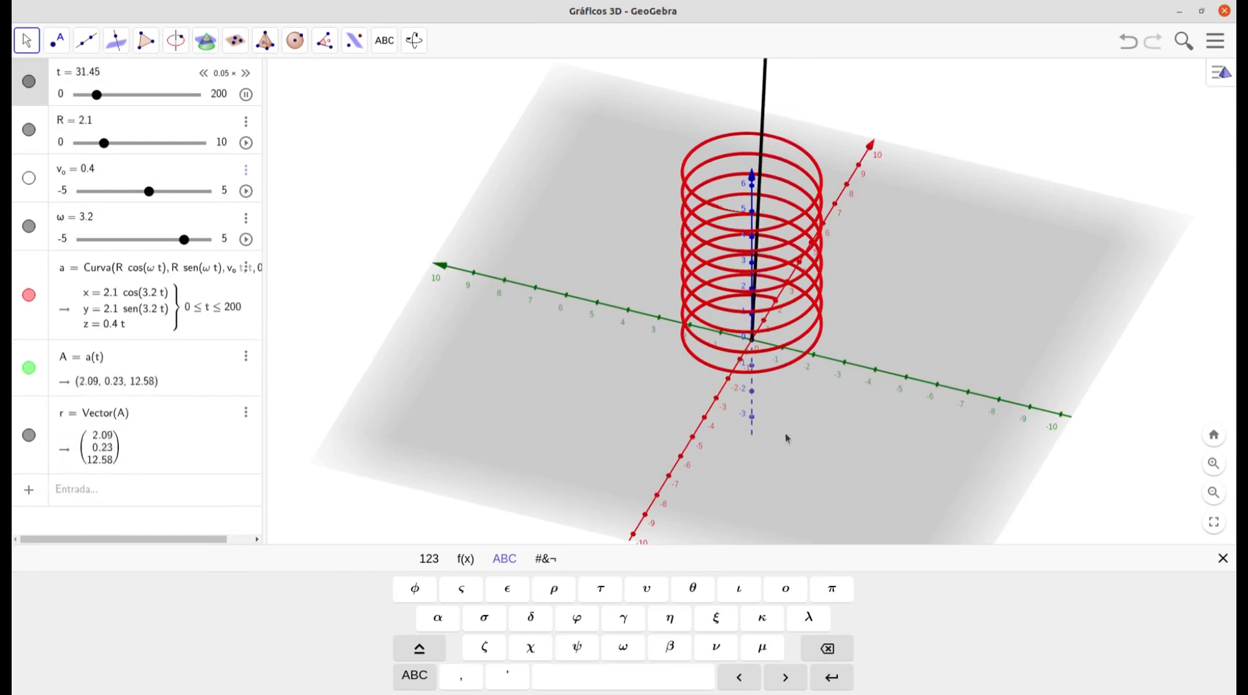
left_click_drag(786, 437, 785, 435)
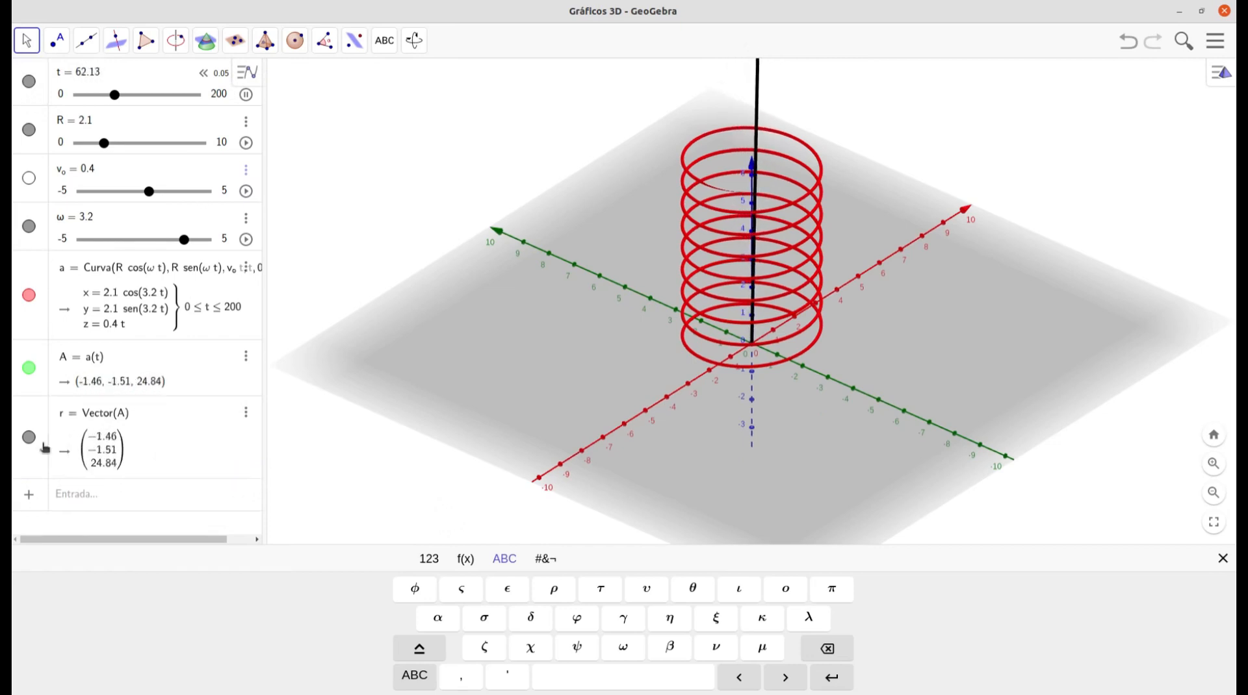
Step: Define the velocity vector v = Vector(A, A + a'(t)) starting at point A
left_click(75, 494)
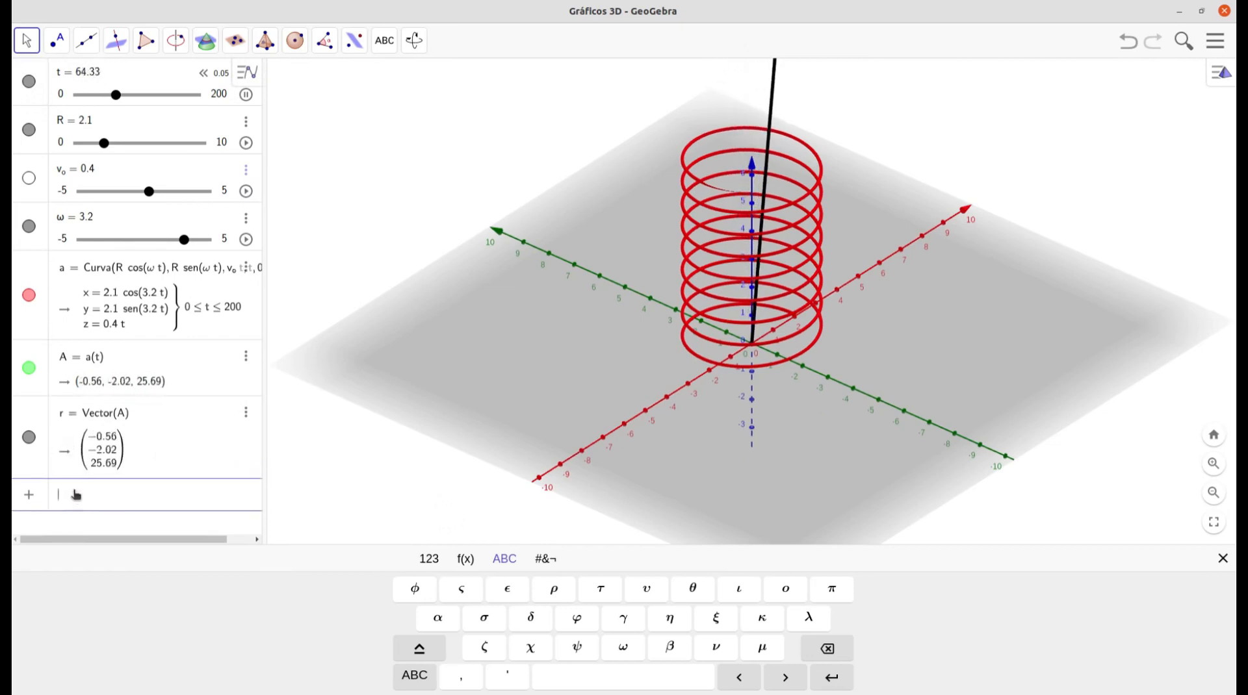
type("v = vec")
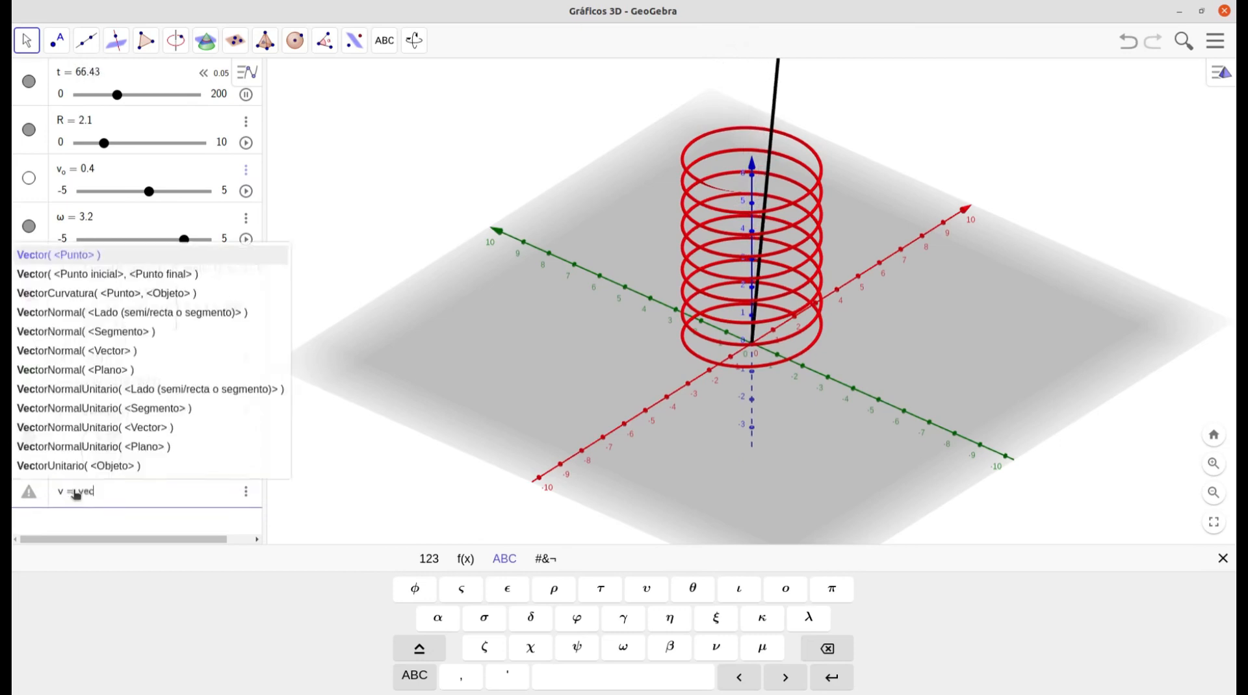
type("tor(")
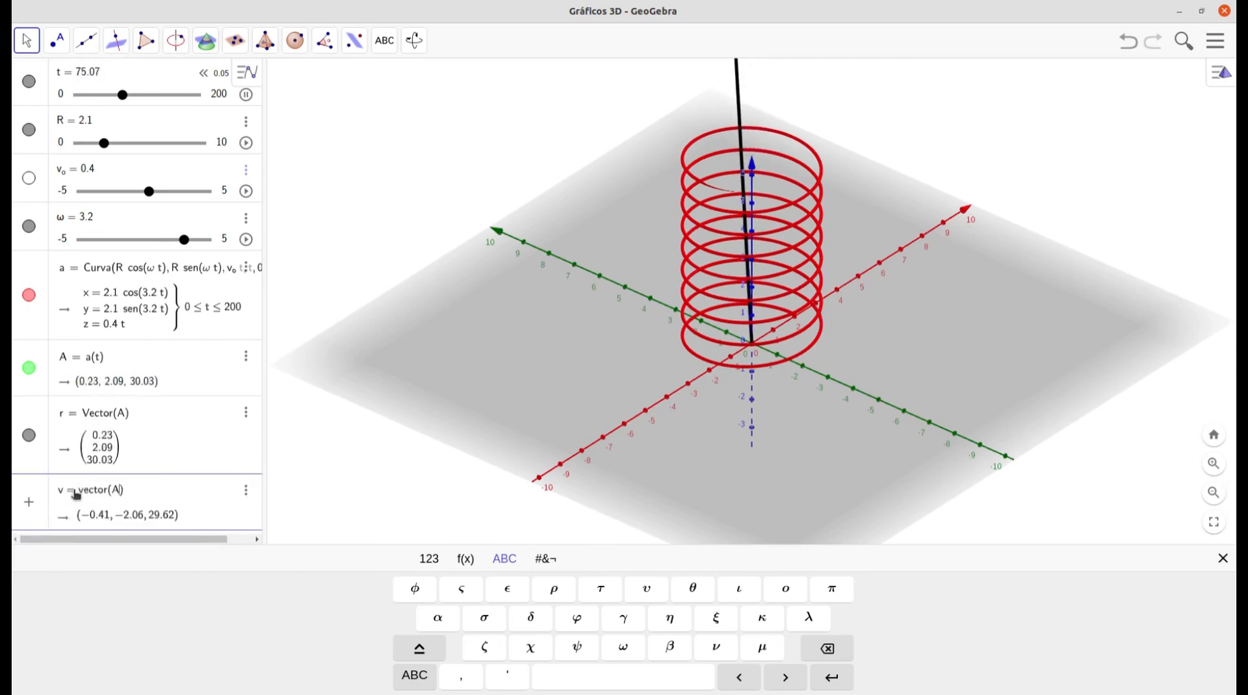
type("A, ")
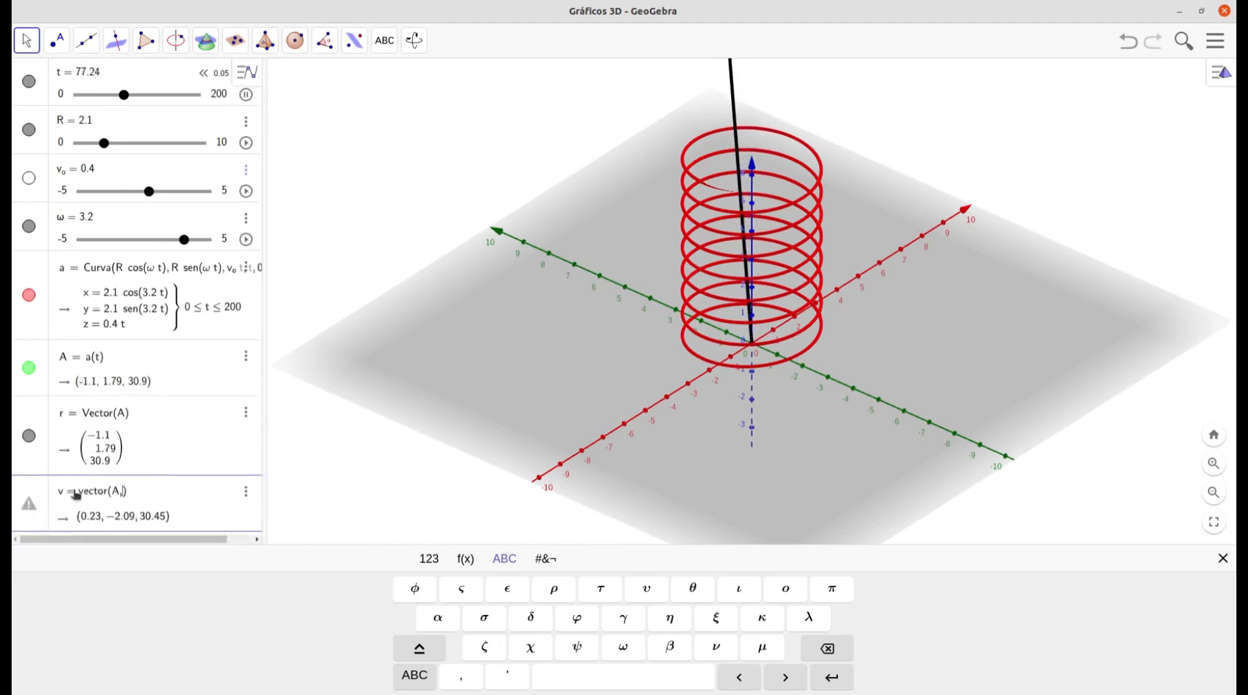
type("A + ")
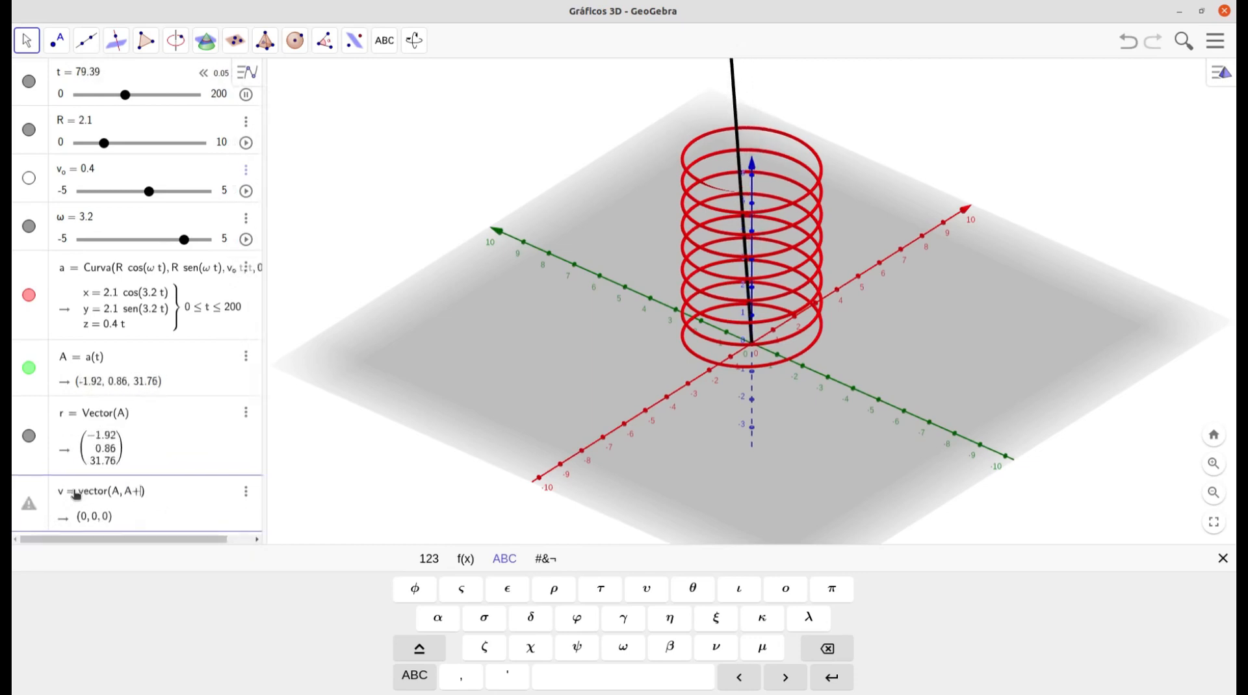
type("a")
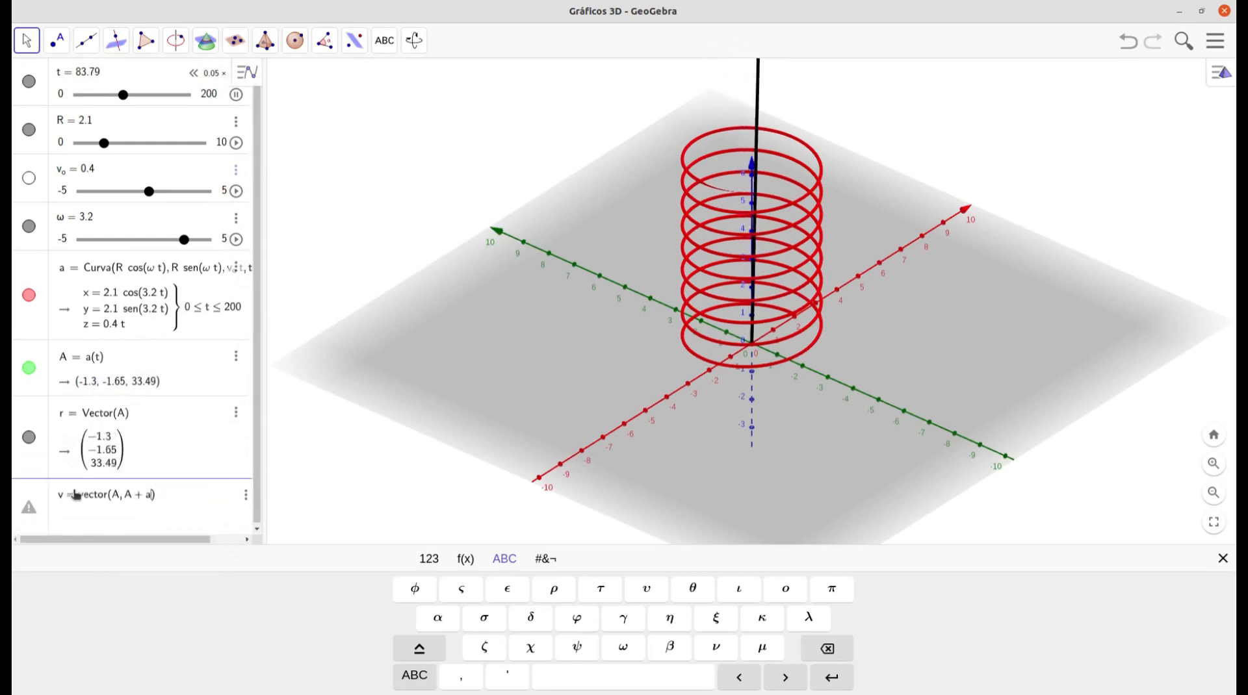
type("'")
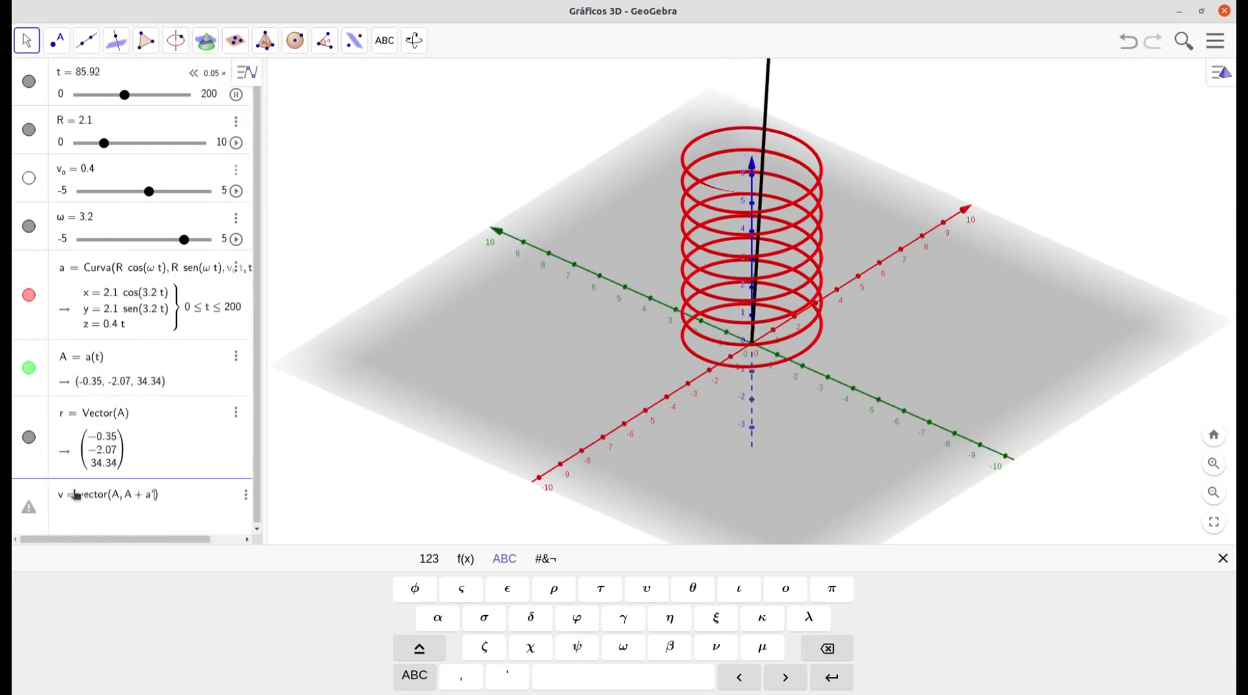
type("(t")
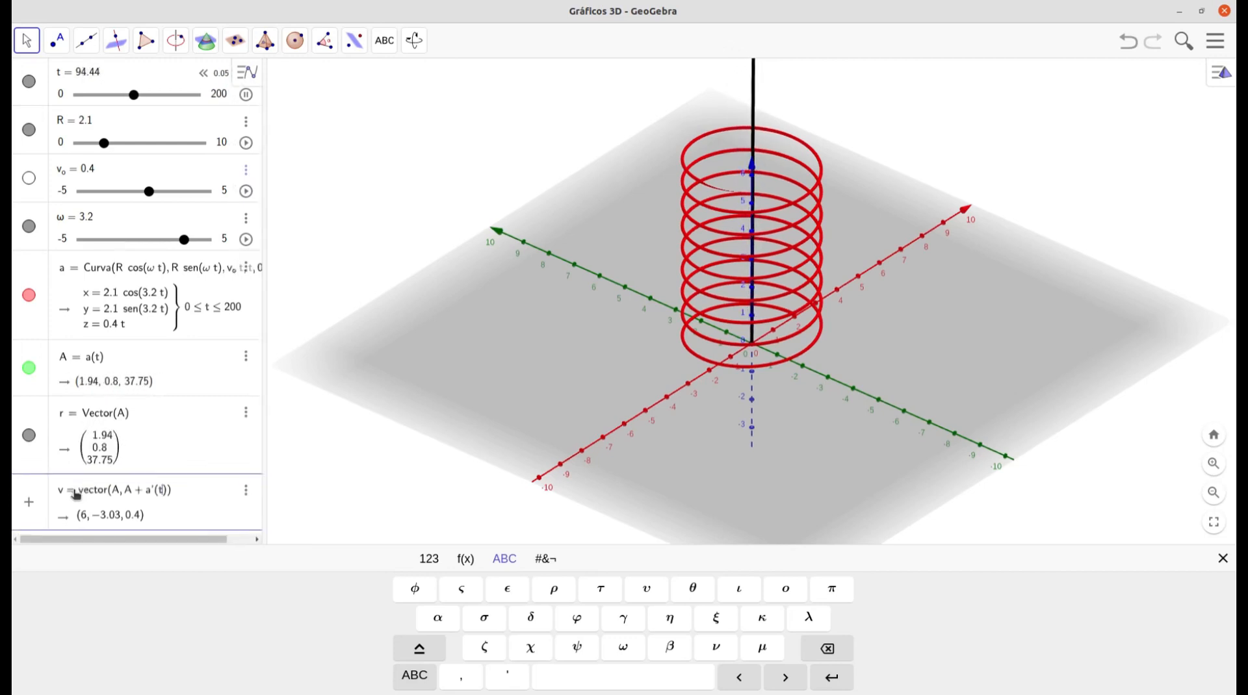
key("Return")
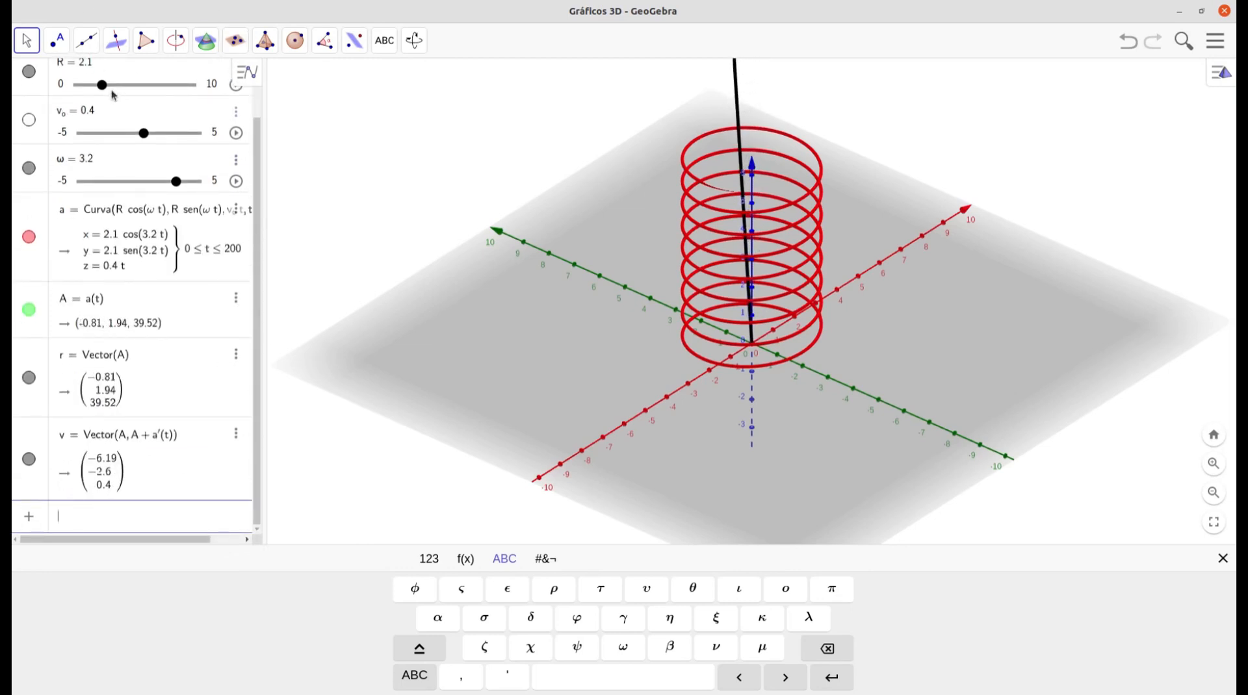
Step: Return slider t to 0 and watch vectors r and v move along the helix from different angles
left_click_drag(259, 134, 252, 99)
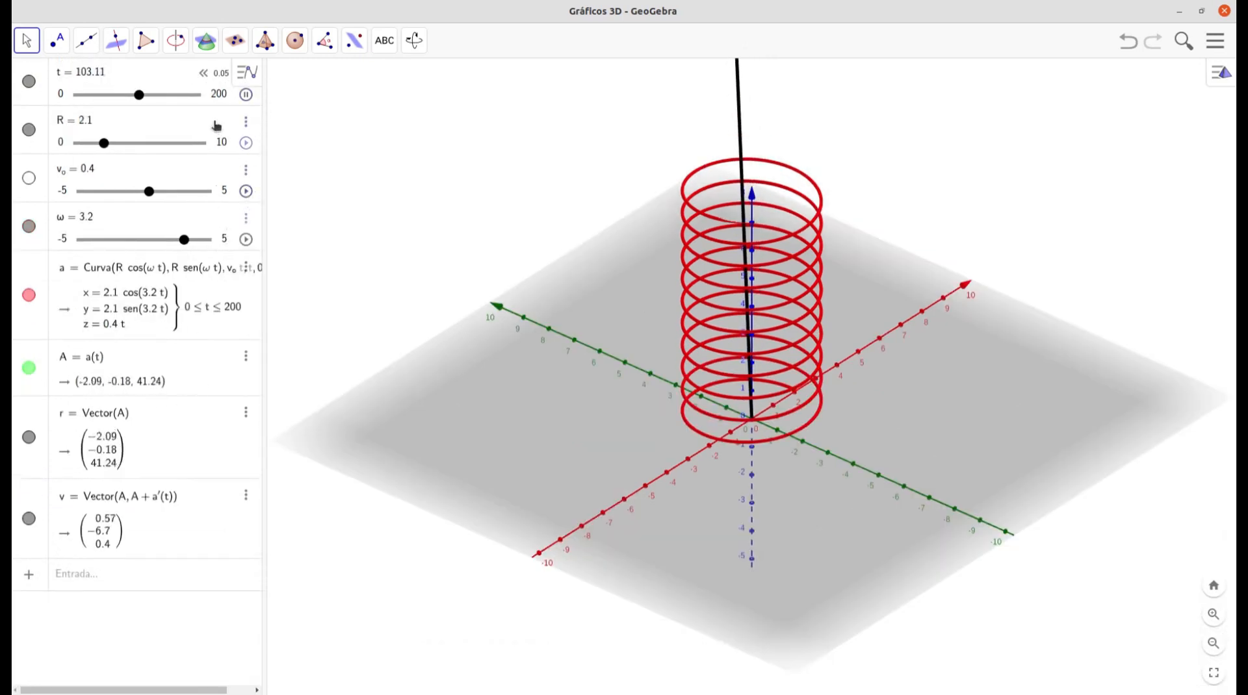
scroll(149, 126, "up", 1)
left_click_drag(140, 124, 75, 125)
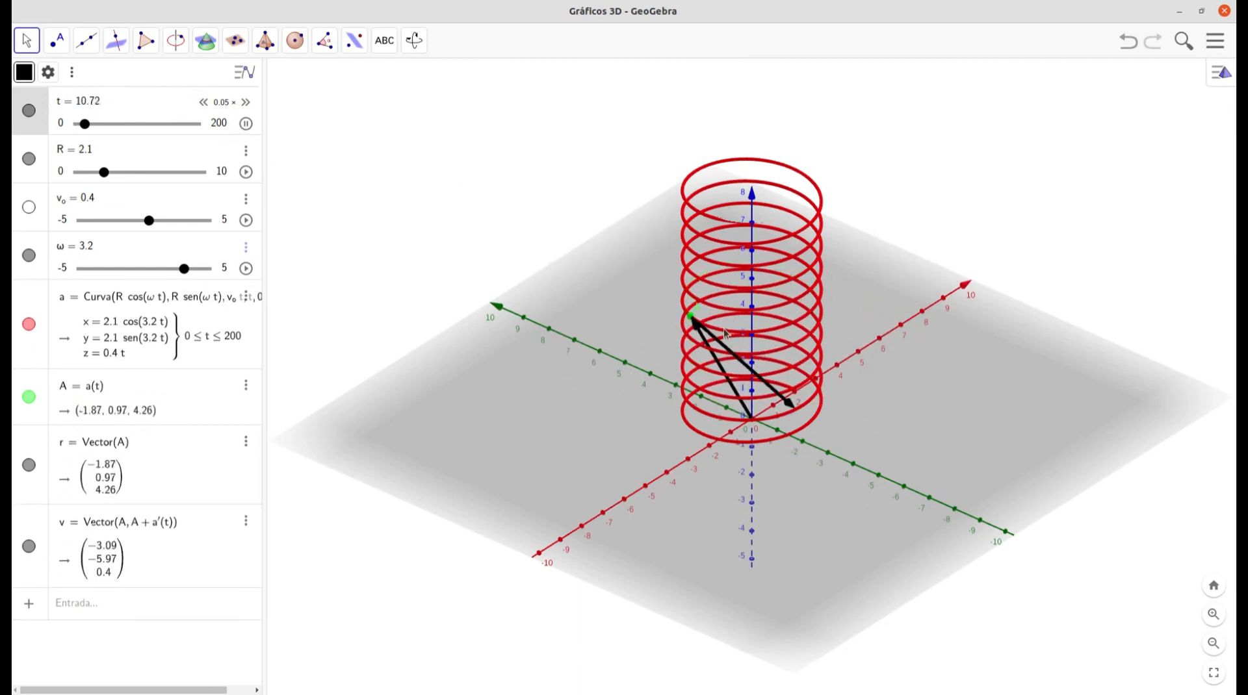
left_click_drag(935, 365, 864, 370)
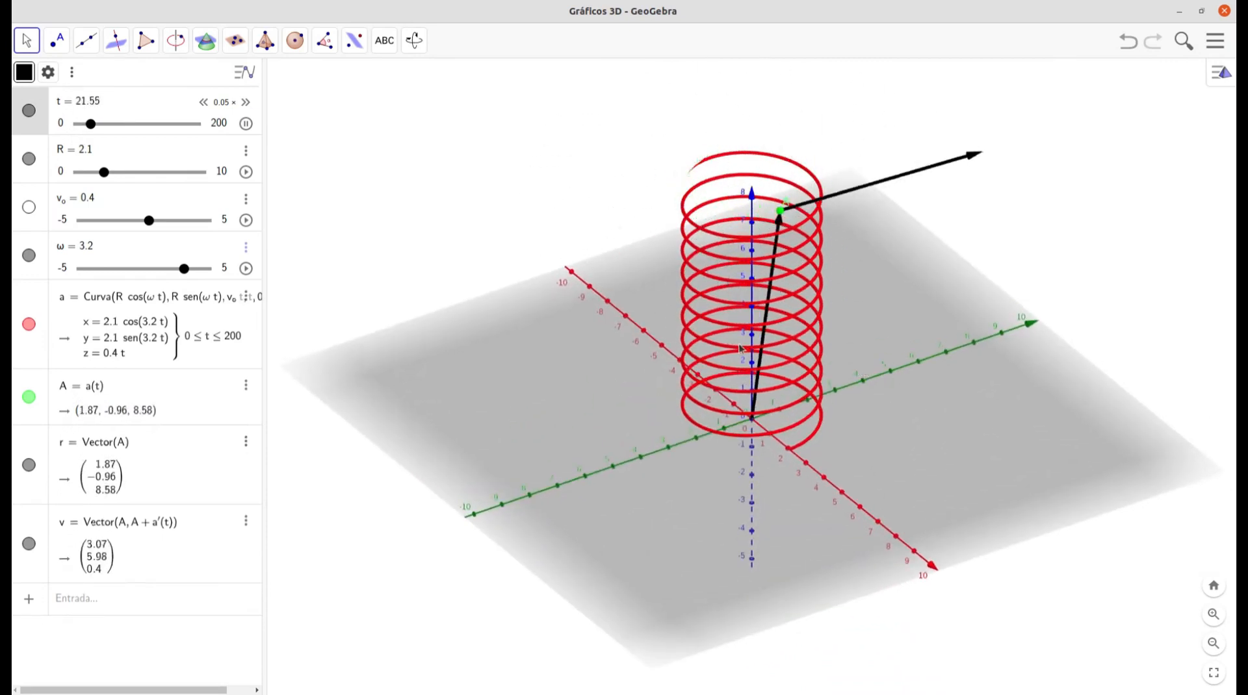
left_click_drag(868, 345, 863, 347)
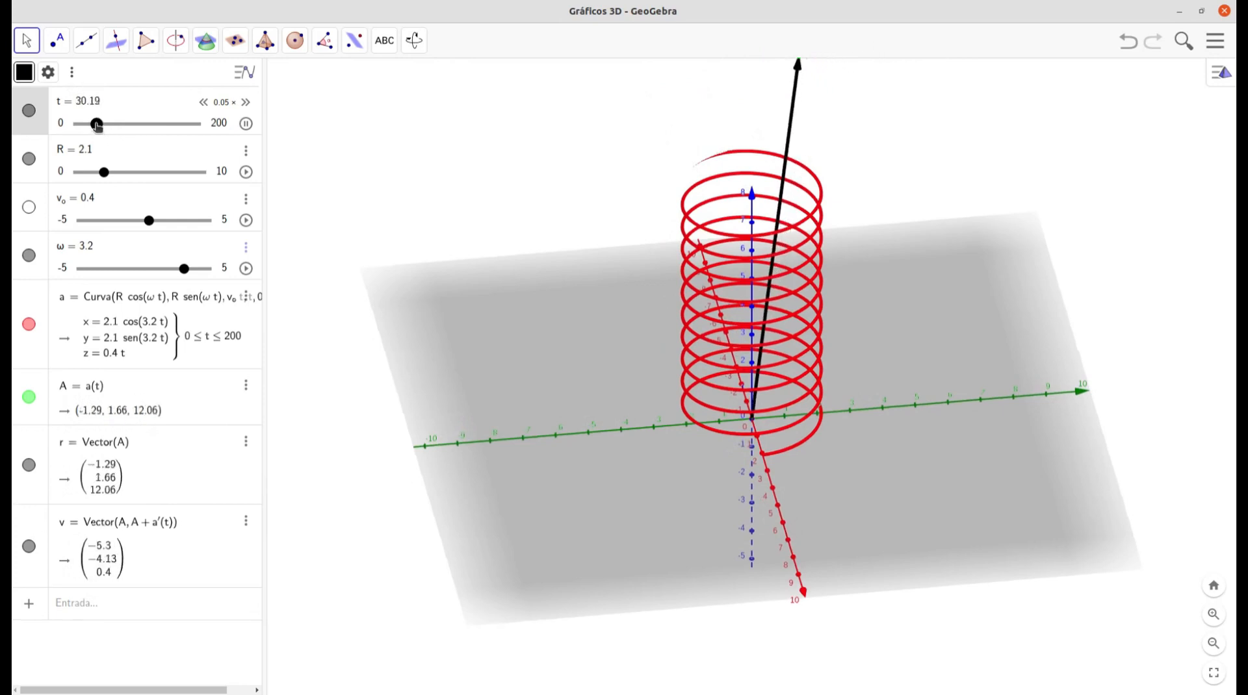
Step: Return slider t to 0 and color velocity vector v magenta
left_click_drag(97, 125, 76, 124)
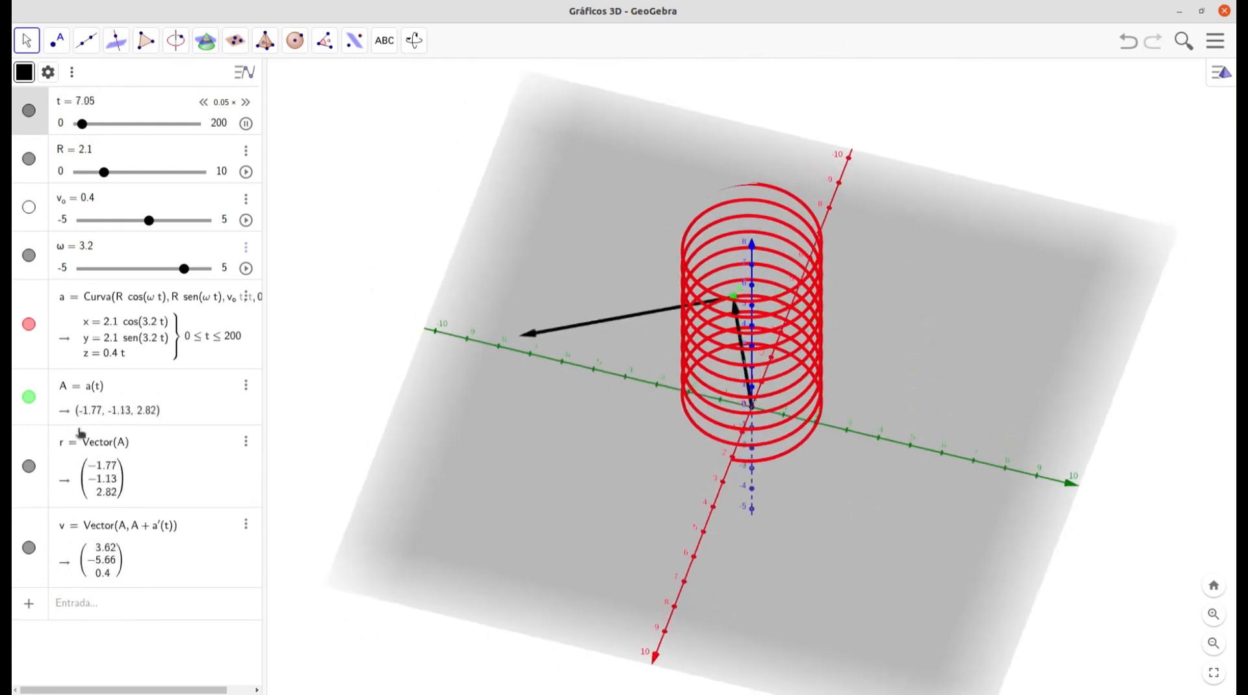
left_click(39, 525)
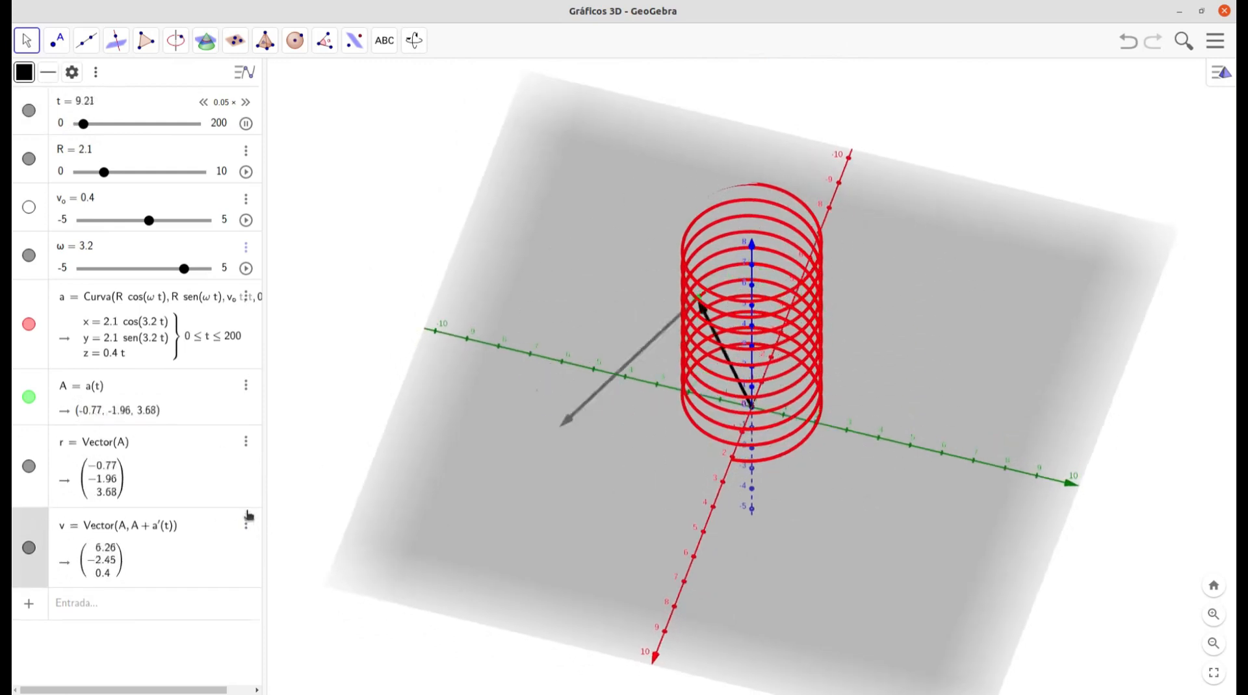
left_click(245, 522)
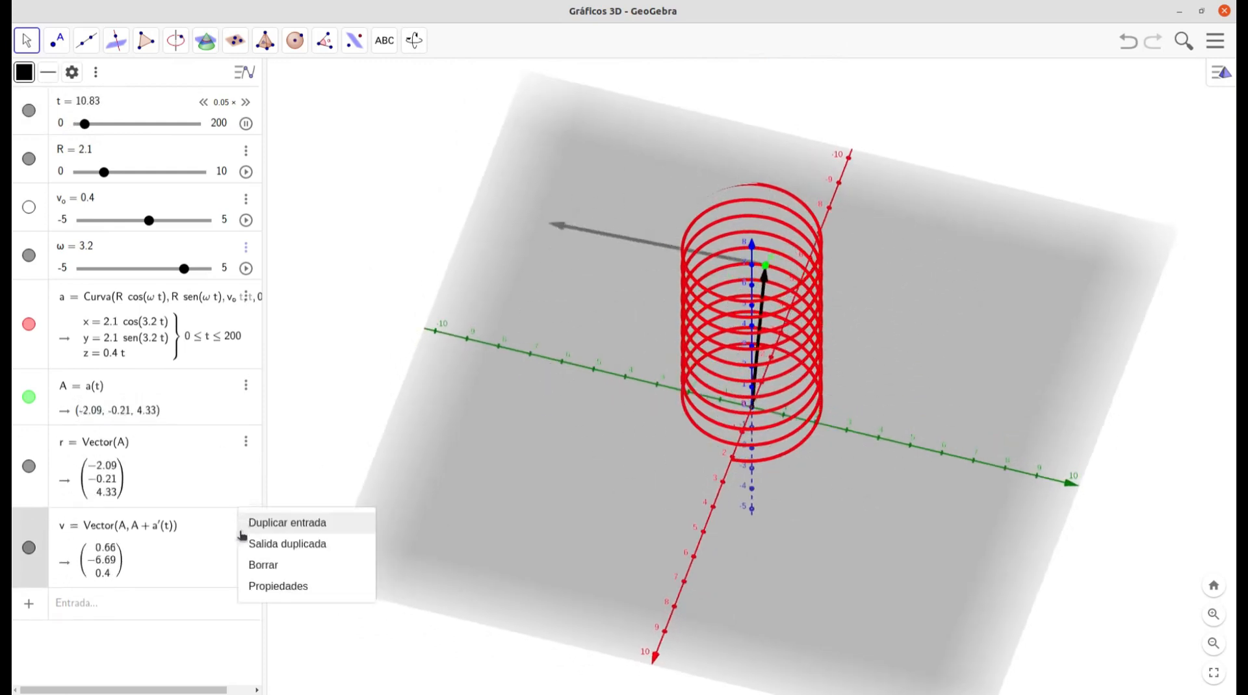
left_click(279, 585)
left_click(1051, 74)
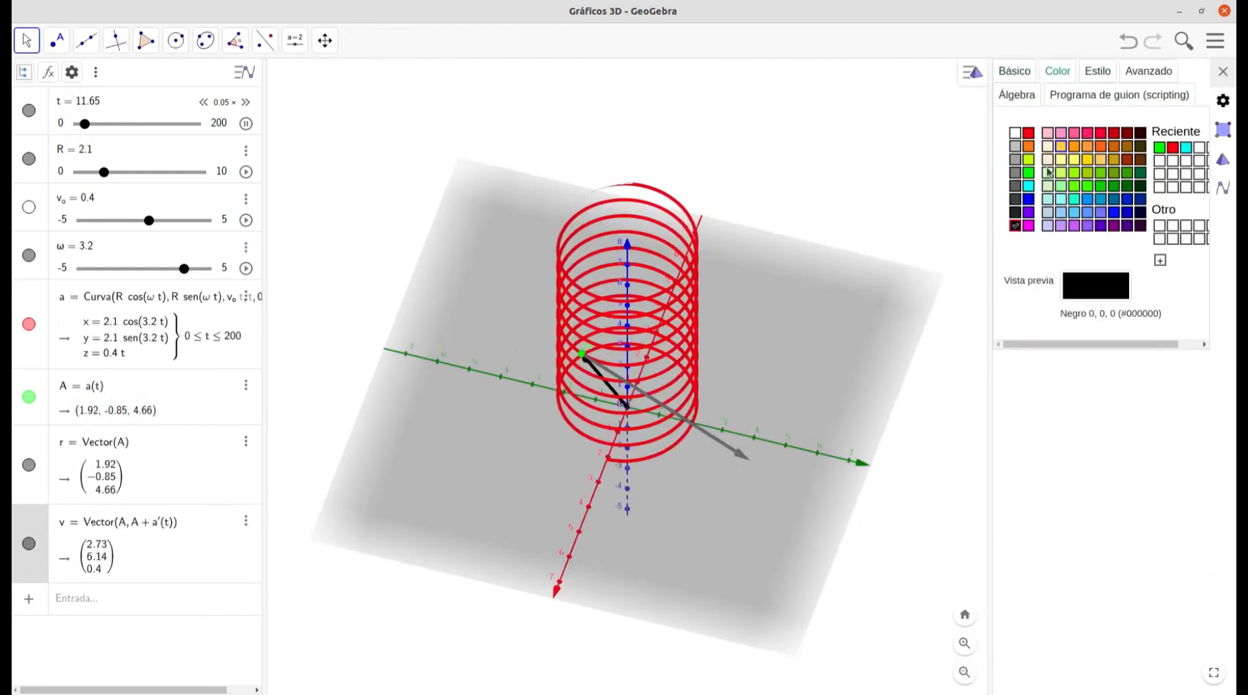
left_click(1028, 226)
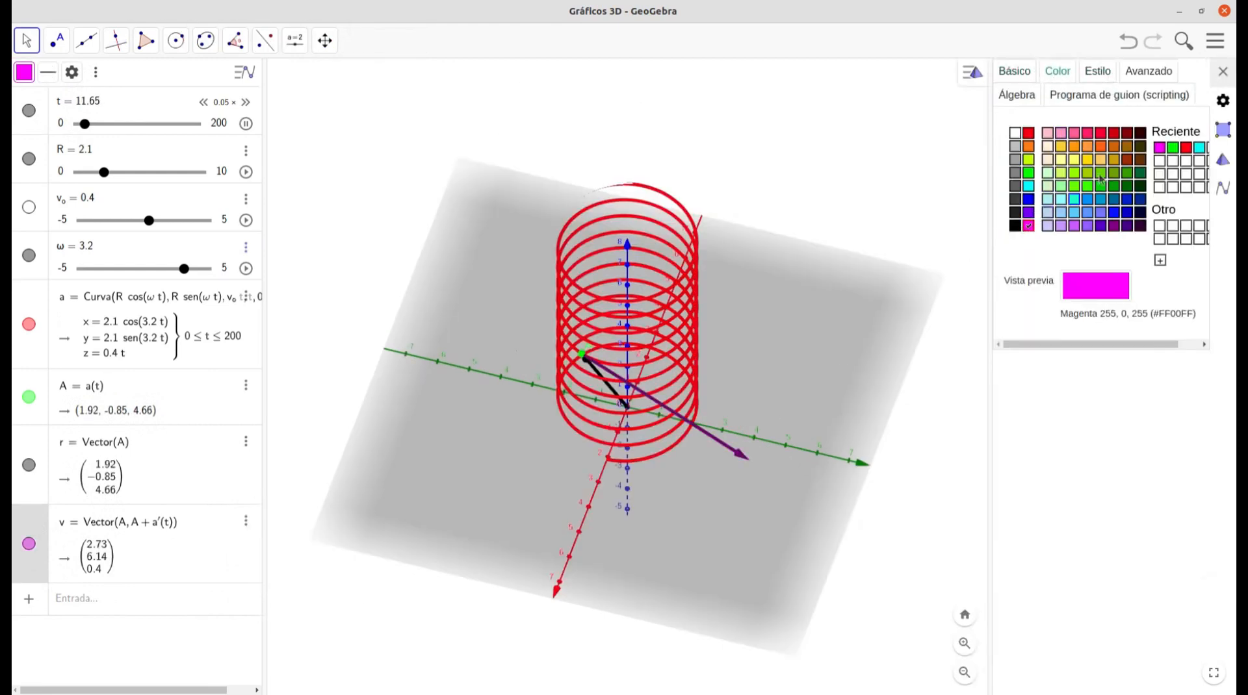
left_click(1222, 71)
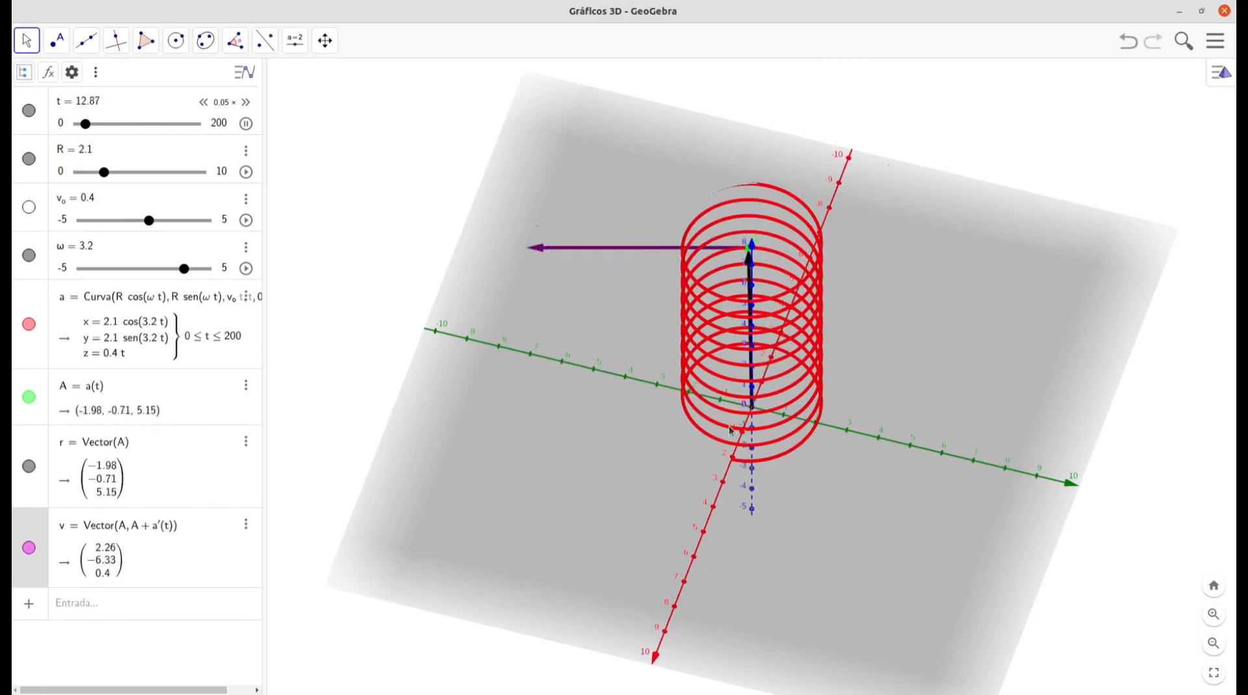
Step: Try helix radius R at 4, set ω to 0.8 and R to 2.2, and restart t from 0
mouse_move(922, 491)
left_mouse_down()
mouse_move(898, 474)
mouse_move(915, 482)
left_mouse_up()
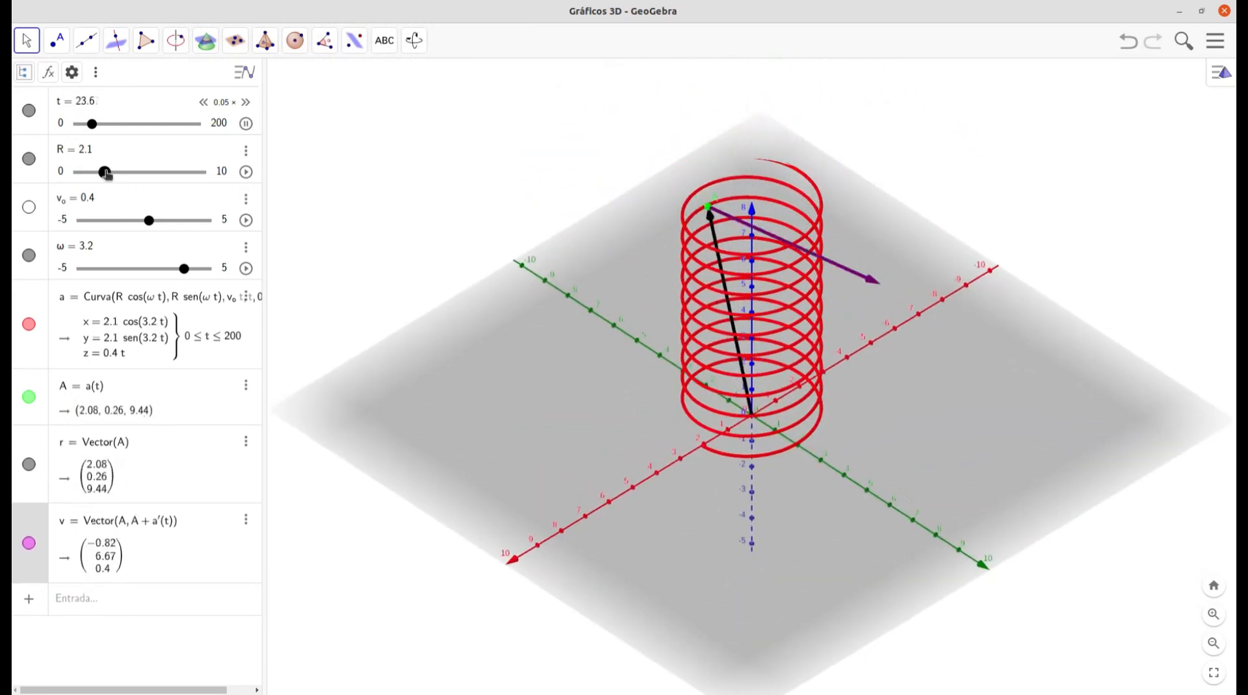
left_click_drag(104, 172, 132, 174)
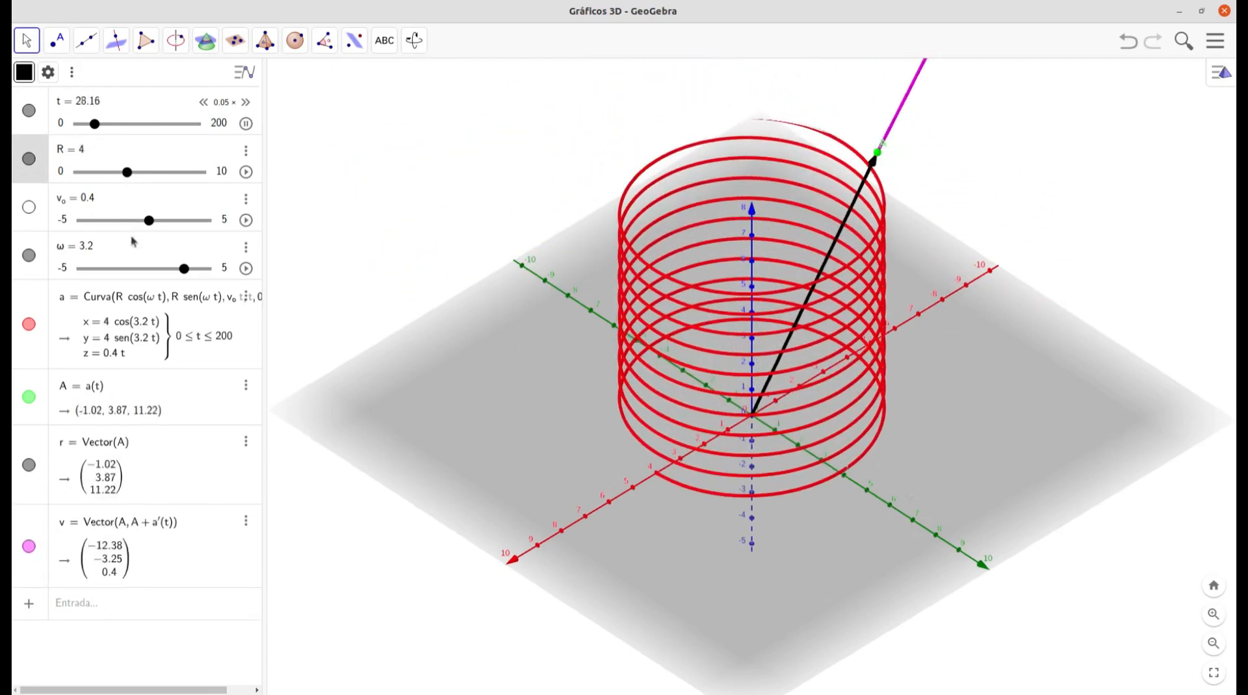
left_click_drag(183, 270, 154, 268)
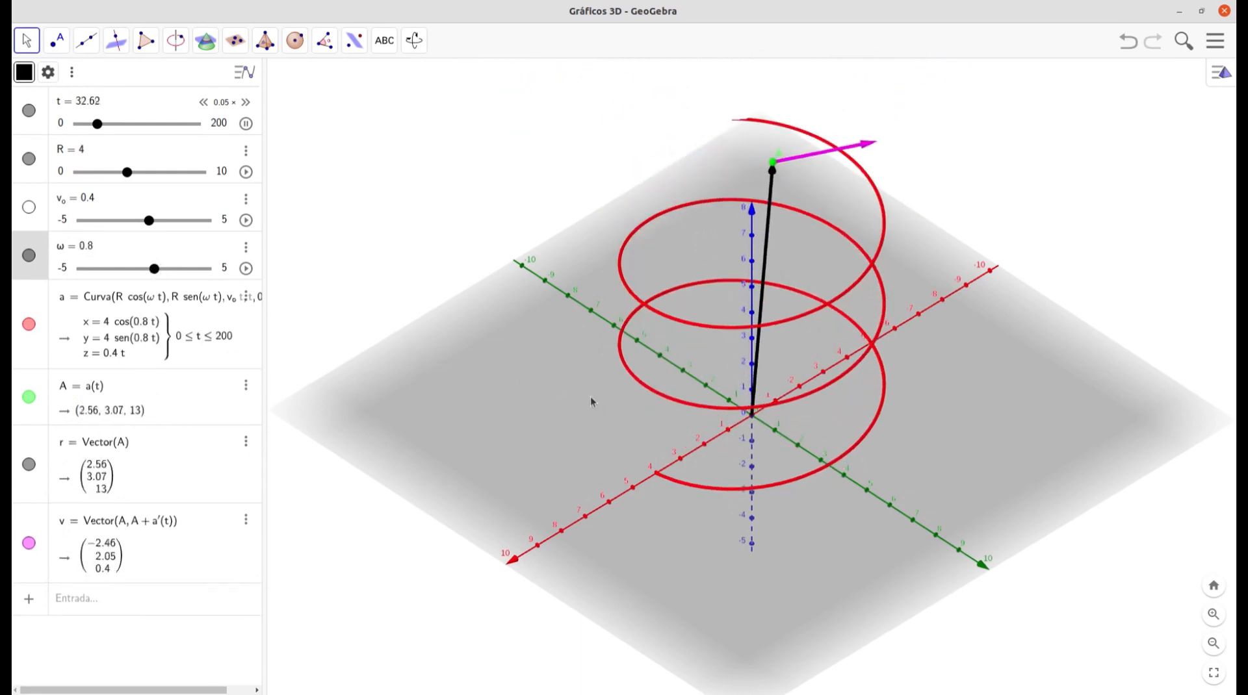
left_click_drag(127, 172, 93, 172)
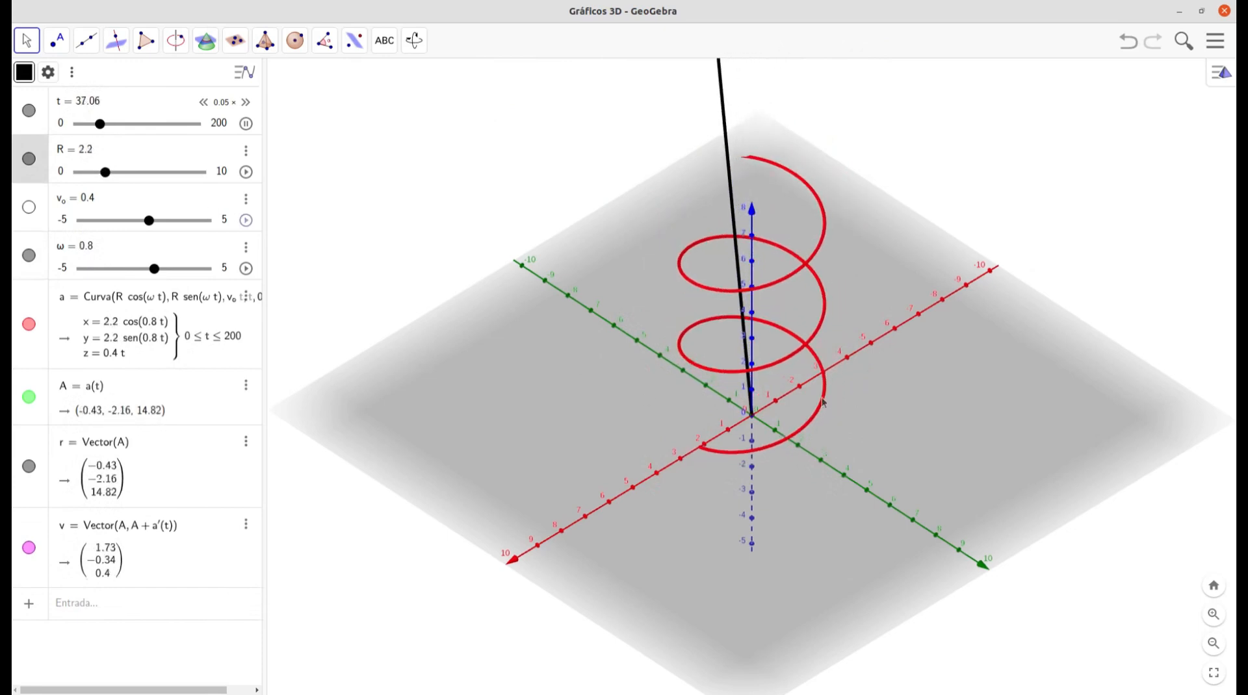
left_click_drag(101, 124, 77, 125)
mouse_move(789, 502)
left_mouse_down()
mouse_move(775, 512)
mouse_move(752, 483)
mouse_move(802, 490)
mouse_move(828, 460)
mouse_move(843, 489)
mouse_move(804, 468)
mouse_move(774, 472)
mouse_move(794, 479)
left_mouse_up()
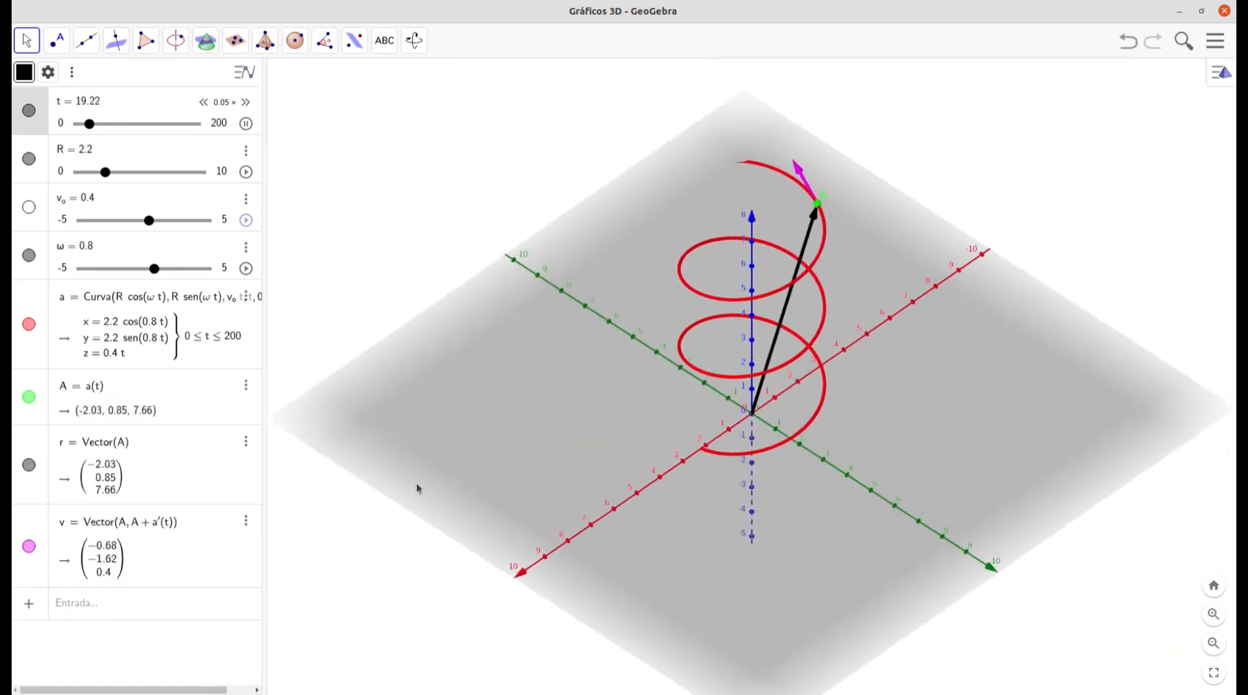
Step: Define the acceleration vector g = Vector(A, A + a''(t)) starting at point A
left_click(104, 604)
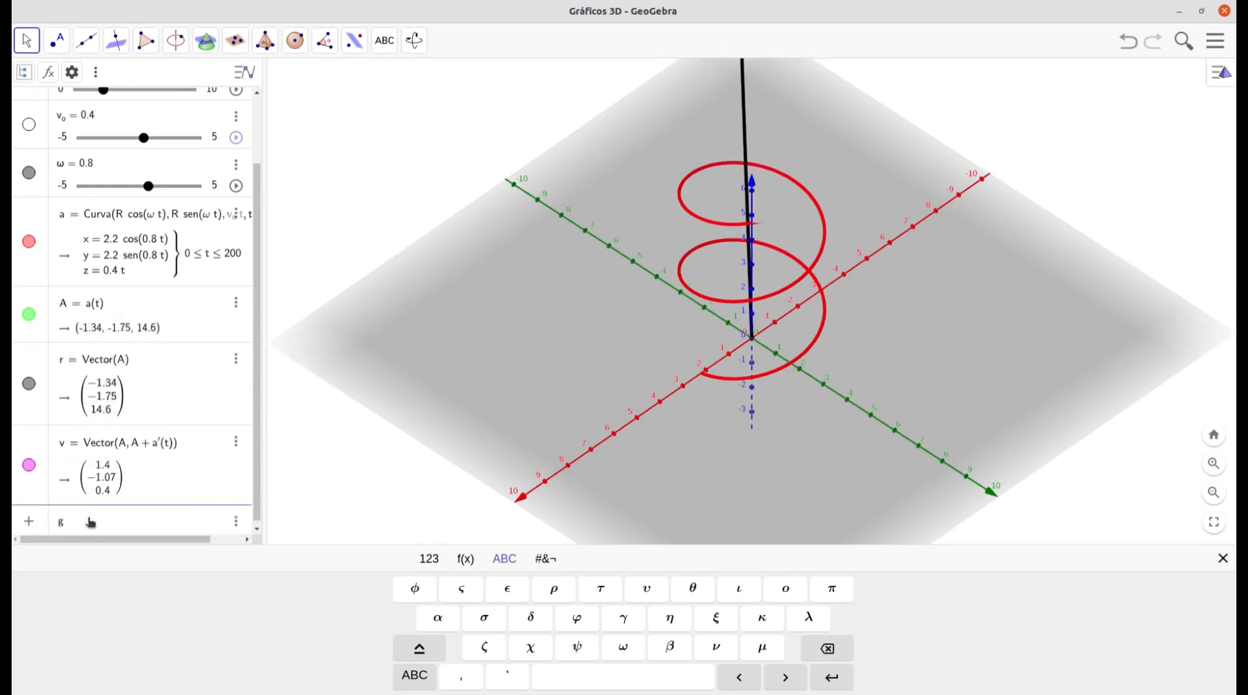
type("= ")
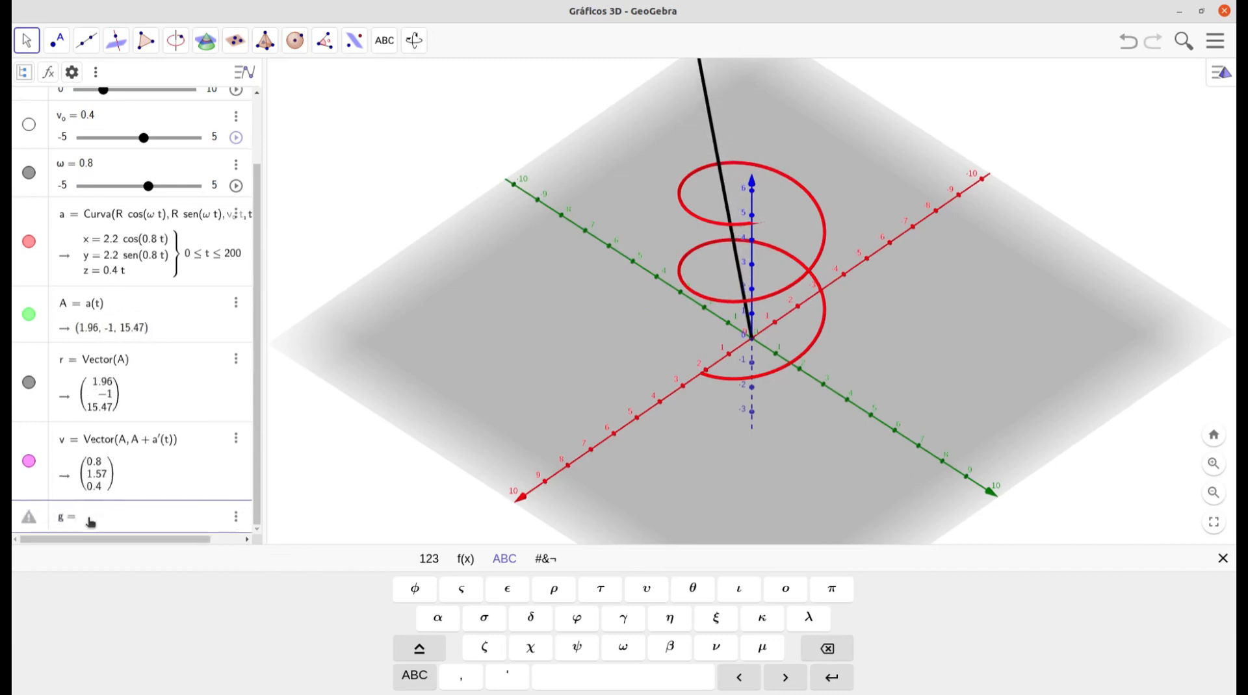
type("vector")
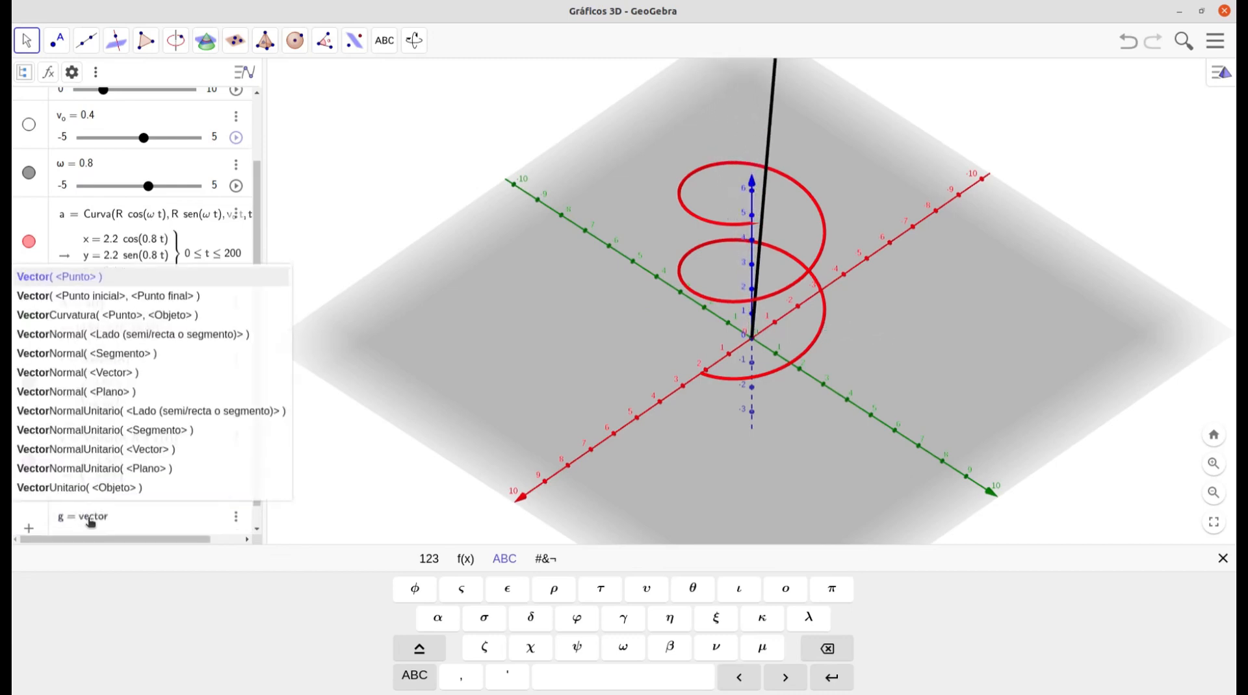
type("(")
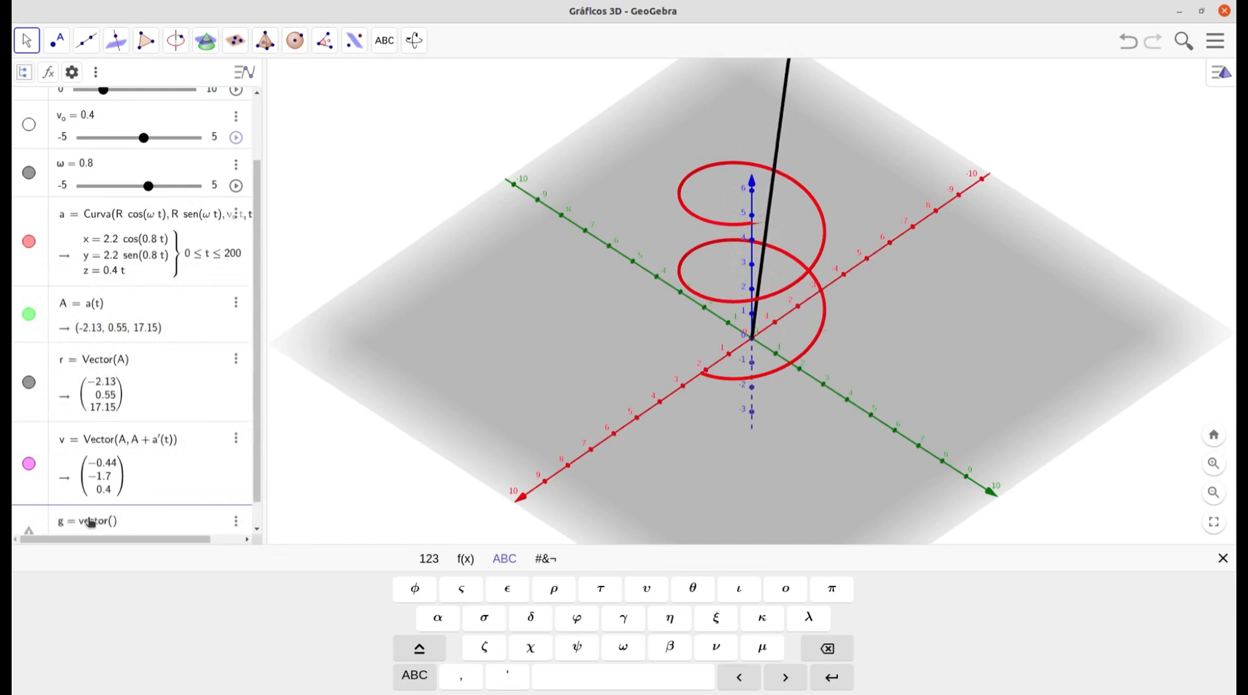
type("A, ")
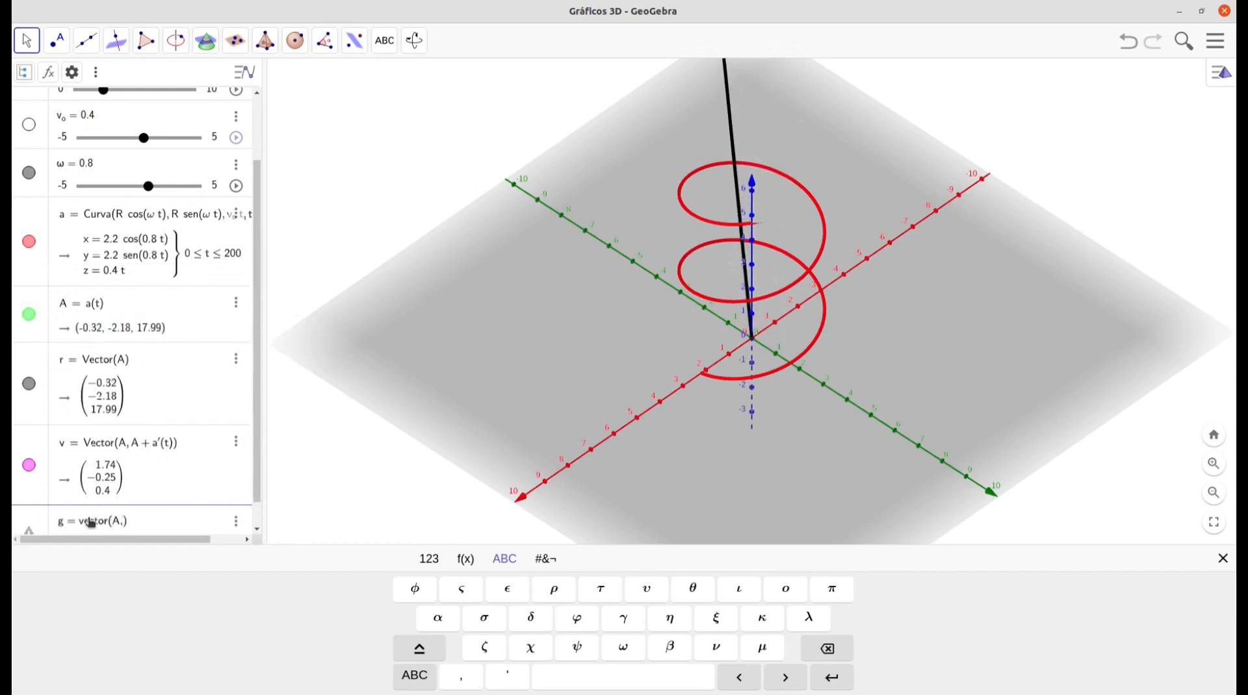
type("A + ")
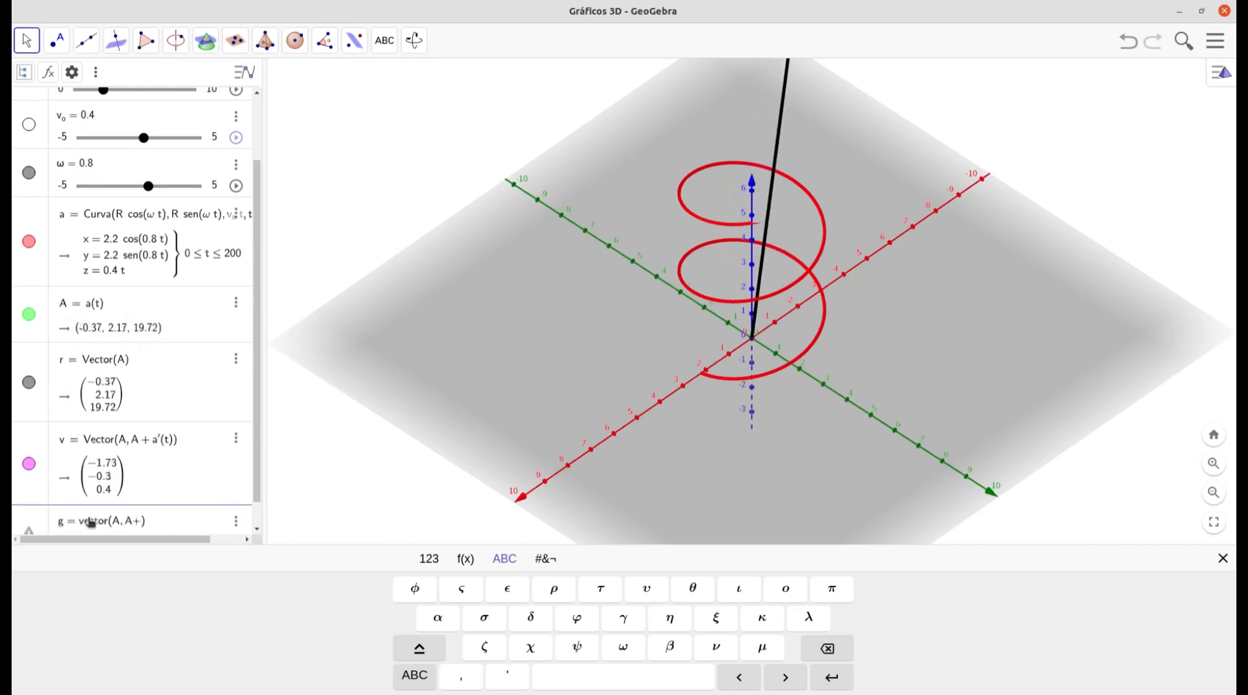
type("a")
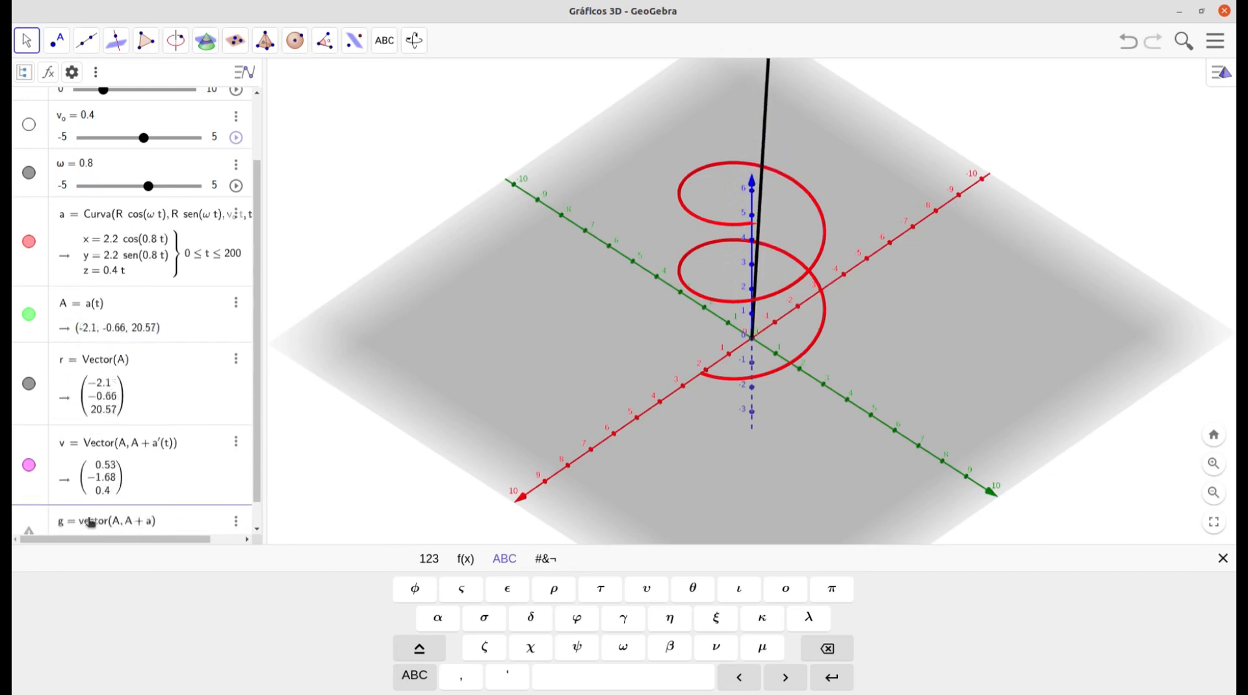
type("''(t")
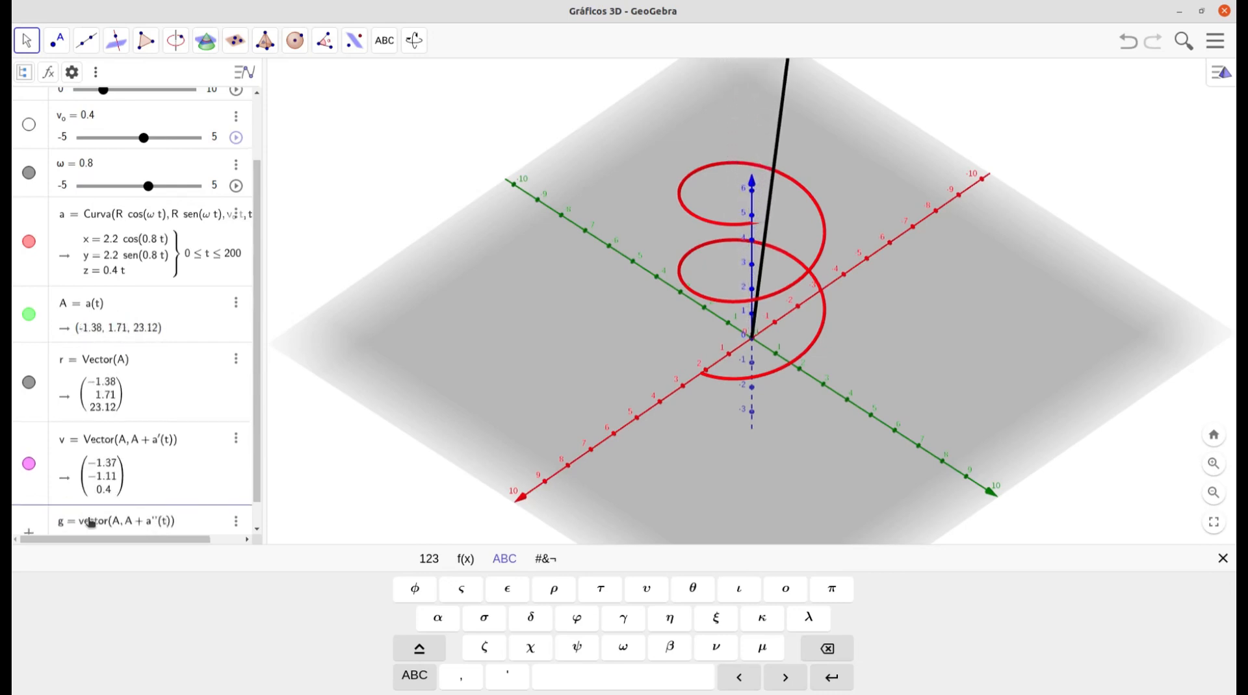
key("Return")
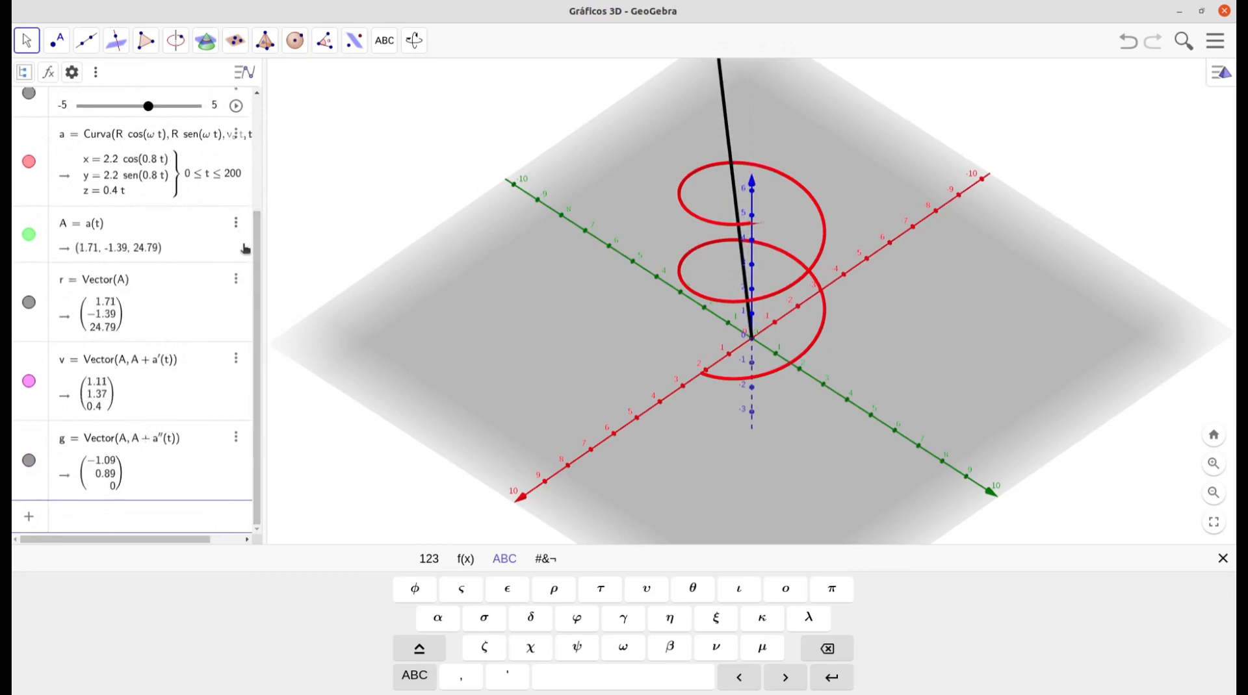
Step: Return slider t to 0 and watch vectors r, v and g move along the helix from several viewpoints
left_click_drag(258, 245, 257, 205)
left_click_drag(258, 157, 263, 107)
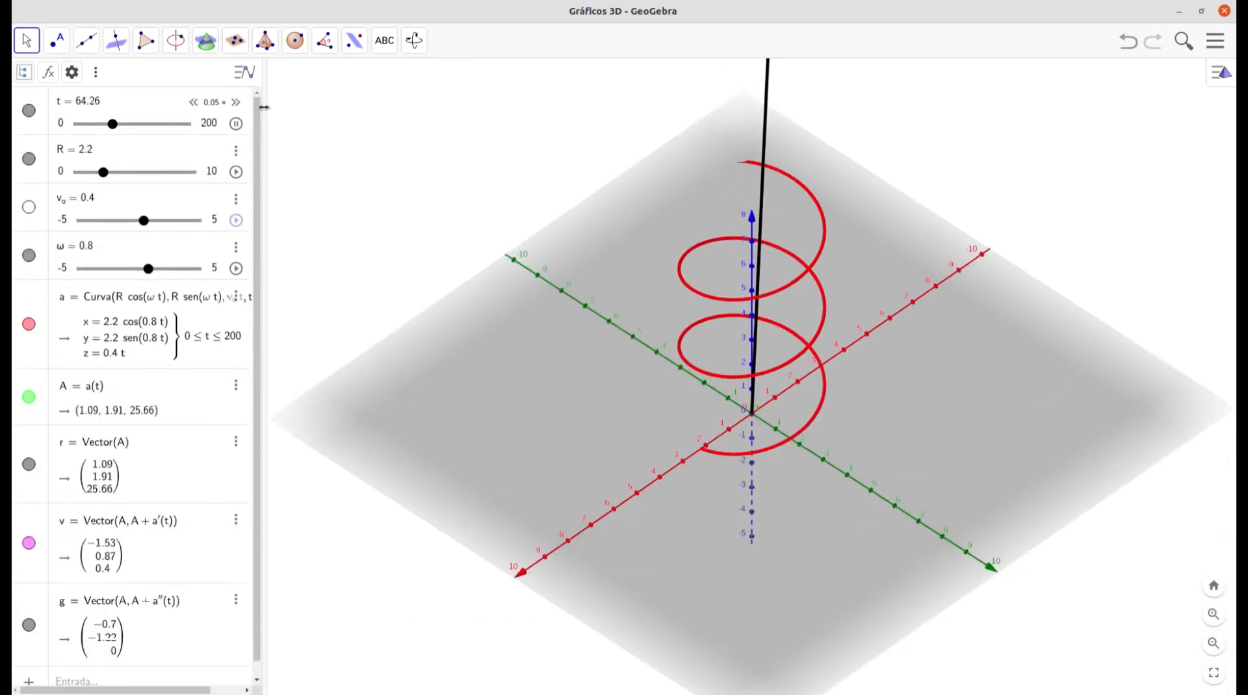
left_click_drag(113, 123, 74, 123)
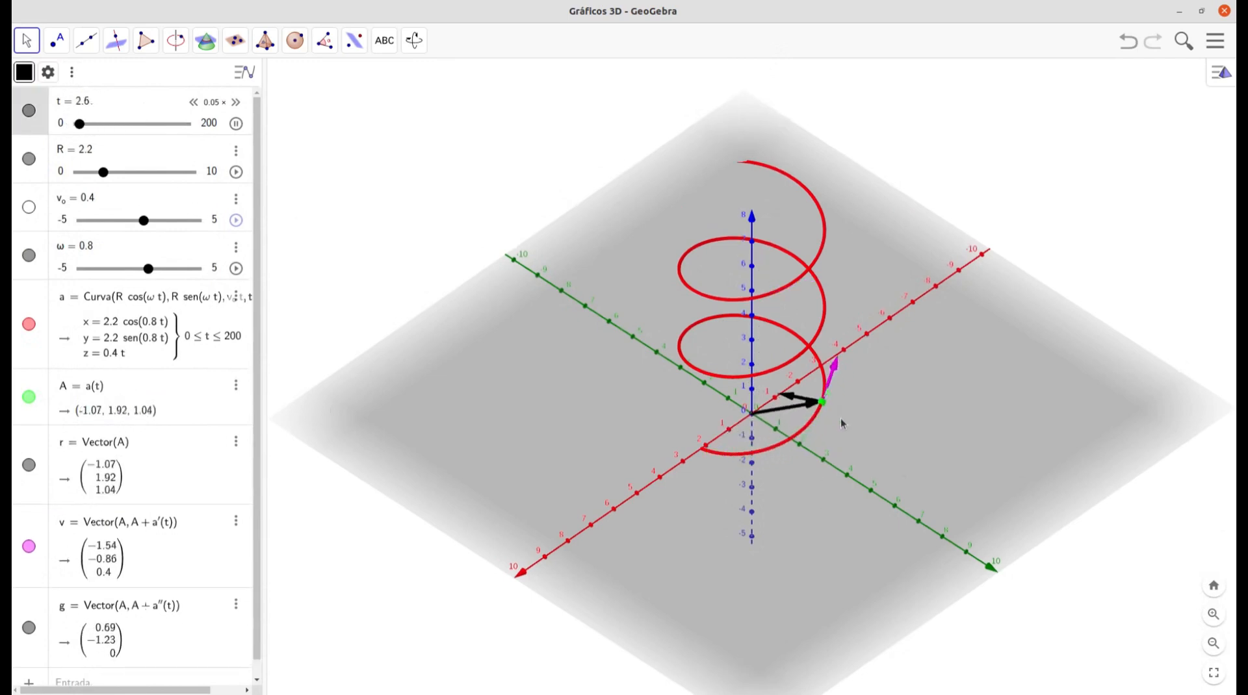
mouse_move(846, 421)
left_mouse_down()
mouse_move(831, 401)
mouse_move(883, 412)
mouse_move(833, 431)
left_mouse_up()
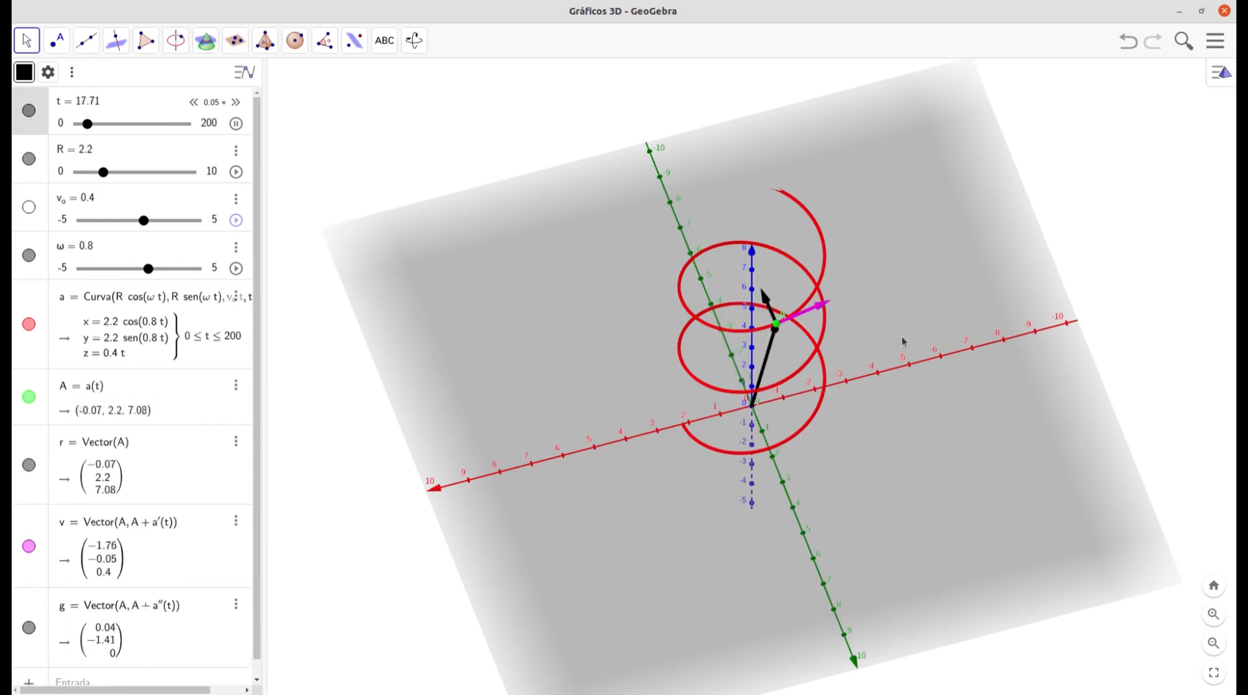
left_click_drag(901, 338, 874, 288)
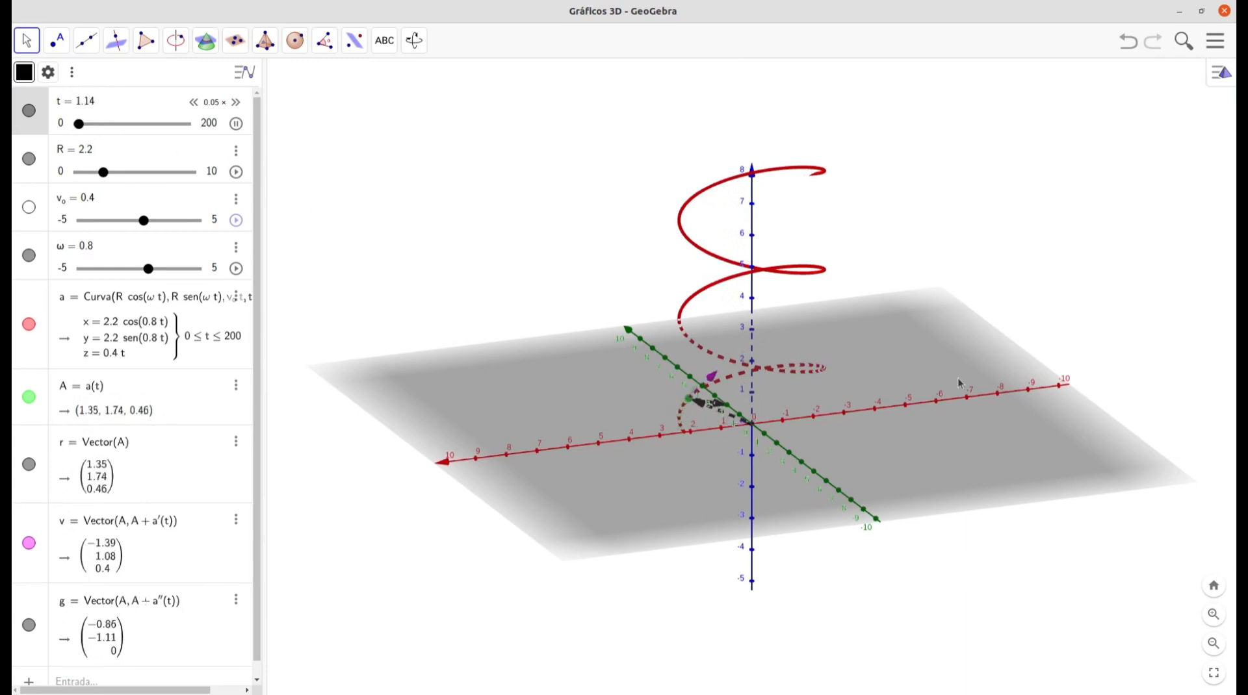
left_click_drag(883, 369, 892, 408)
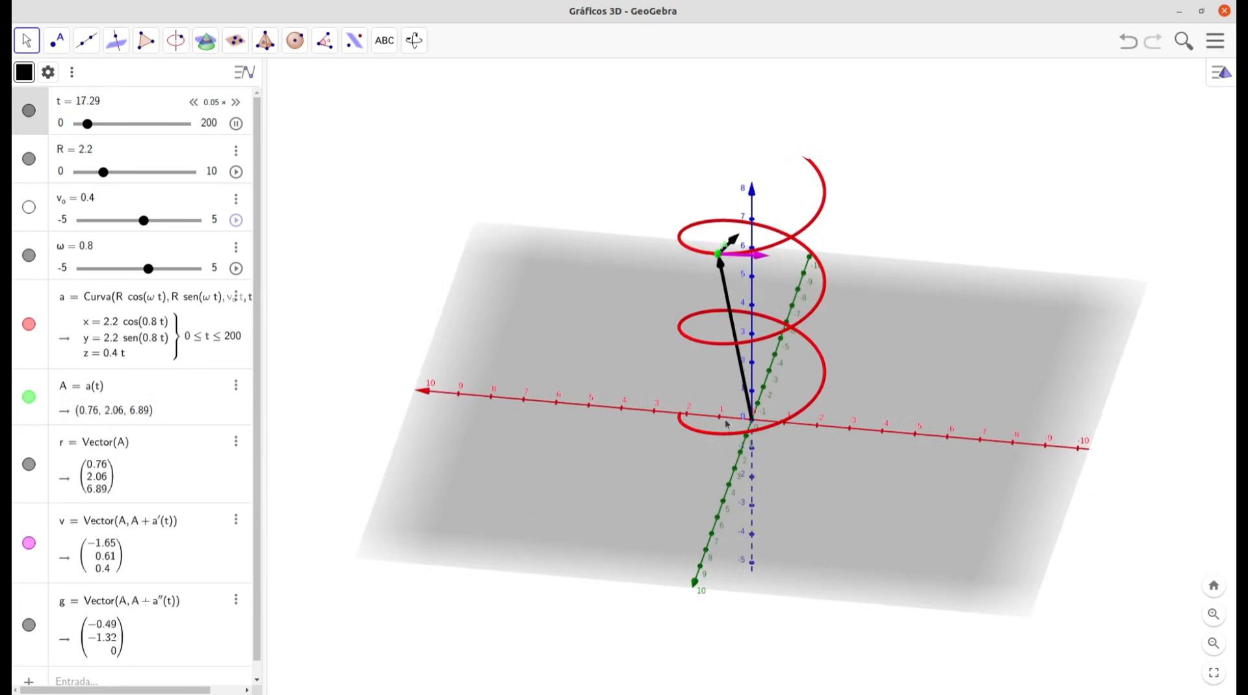
Step: Color acceleration vector g orange
left_click(36, 616)
left_click(242, 605)
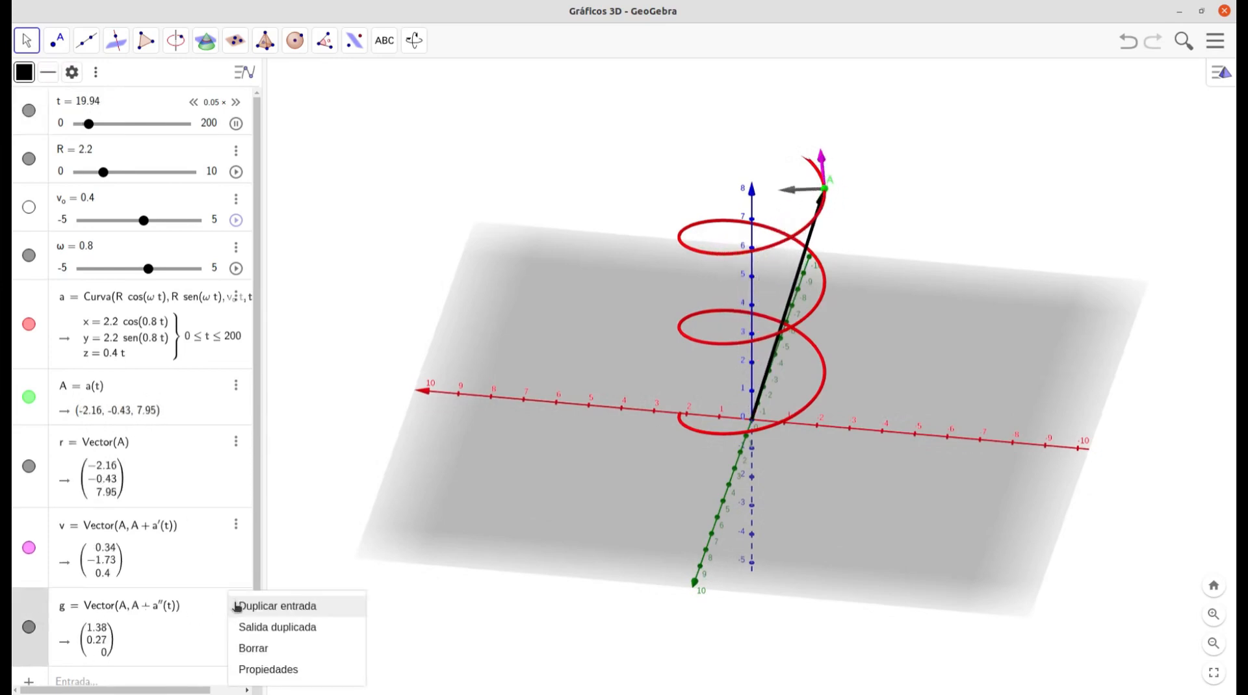
left_click(273, 671)
left_click(1064, 73)
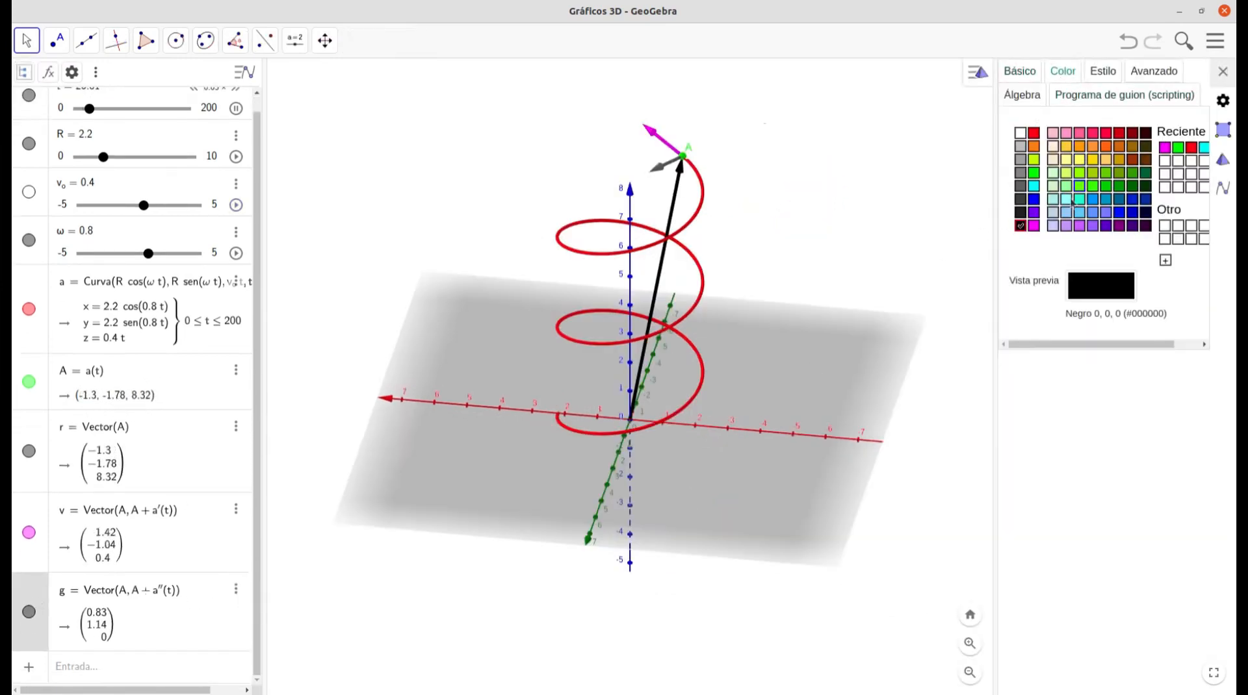
left_click(1033, 147)
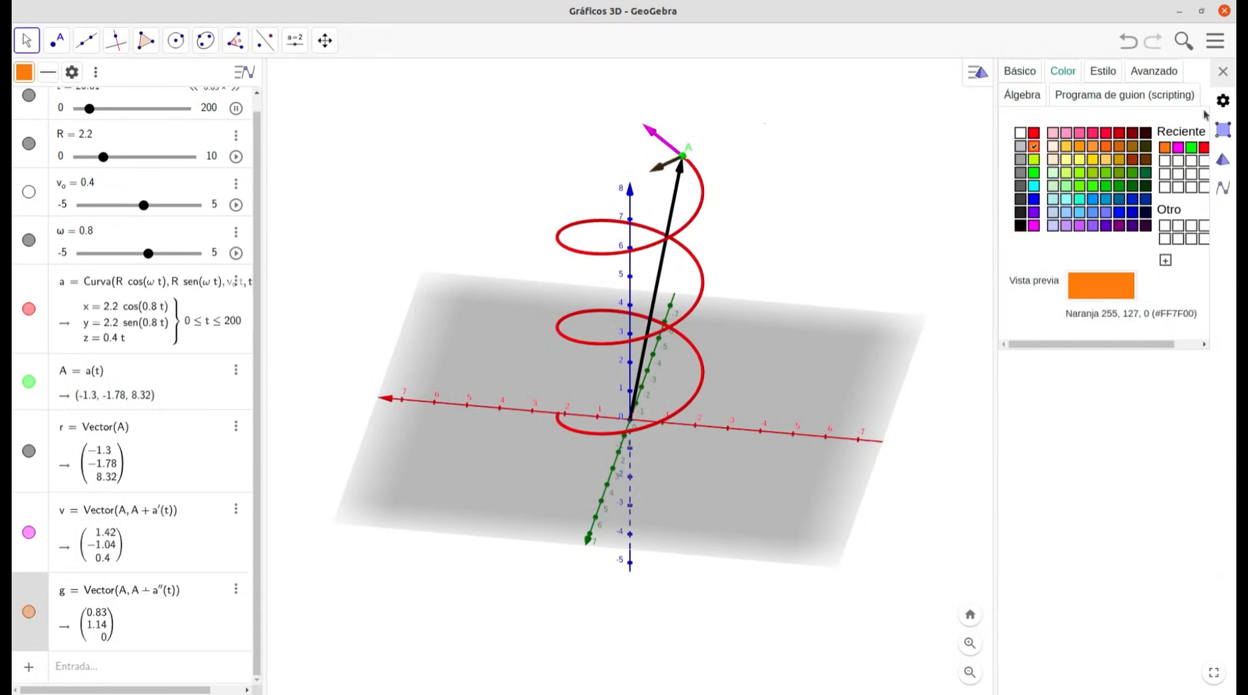
left_click(1223, 73)
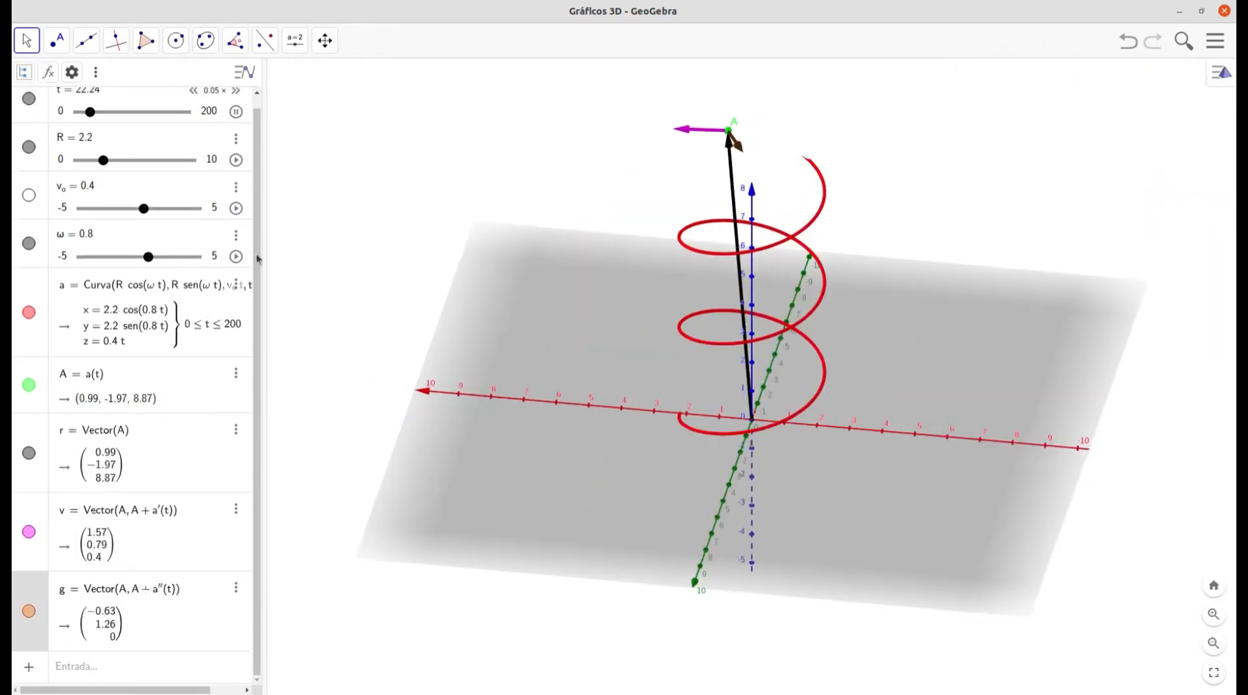
Step: Restart slider t from 0 and view the three colored vectors along the helix from another angle
left_click_drag(89, 116, 75, 114)
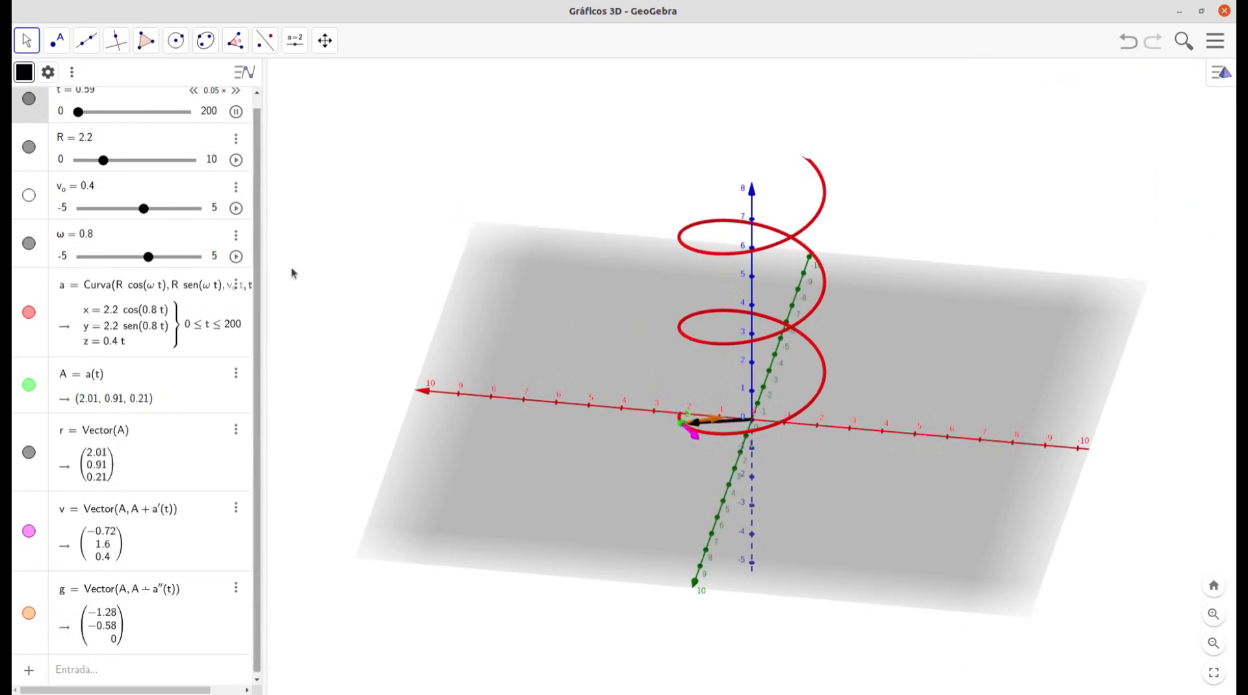
left_click(810, 478)
left_click_drag(814, 483, 852, 486)
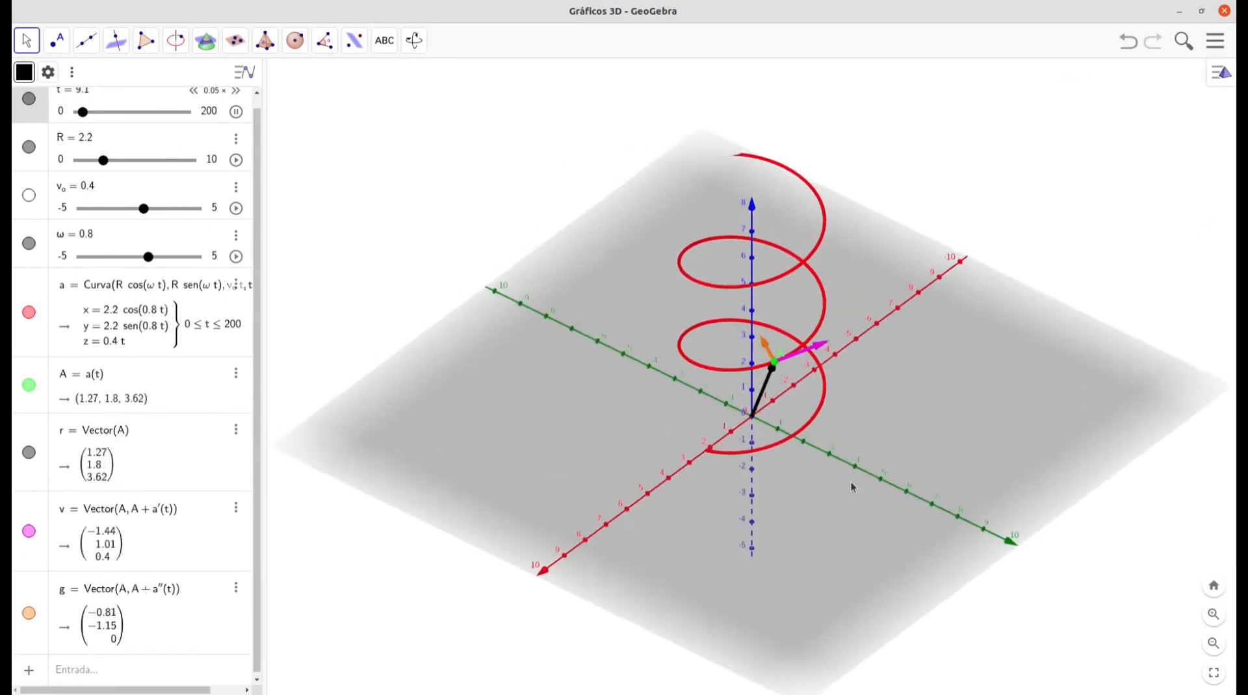
Step: Set the helix radius R to 3.4 and the angular frequency ω to 1.8
left_click_drag(104, 161, 117, 161)
left_click_drag(152, 259, 160, 259)
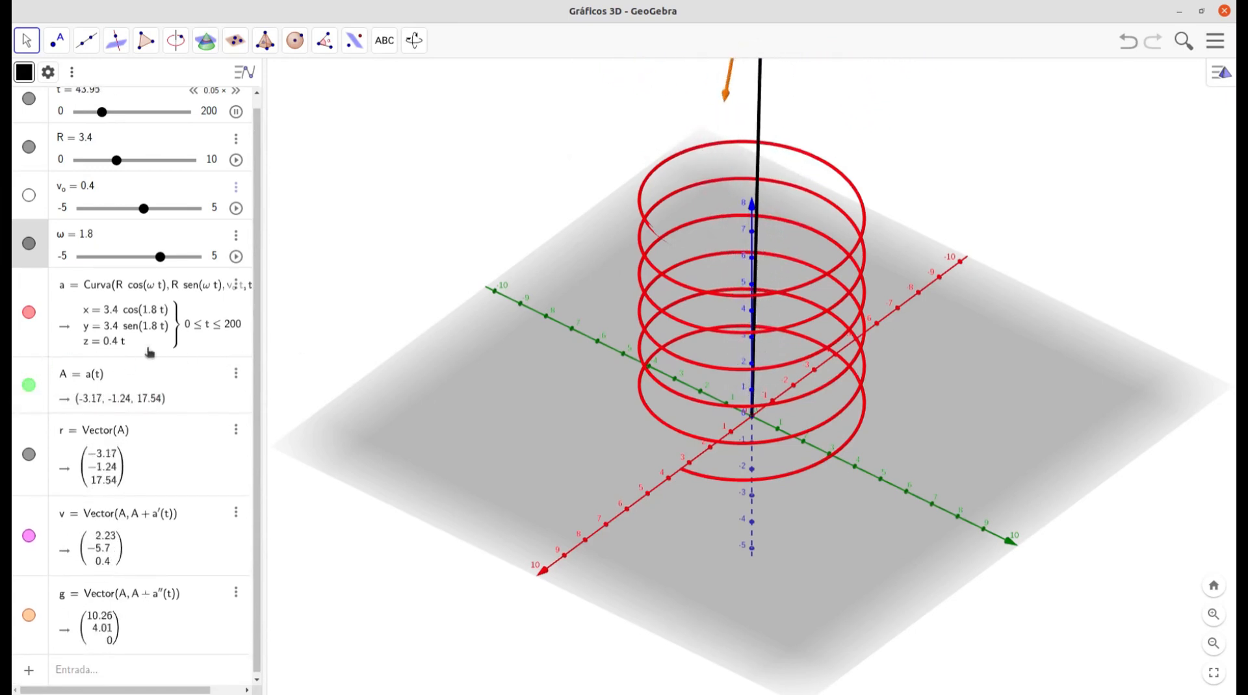
left_click_drag(255, 343, 254, 349)
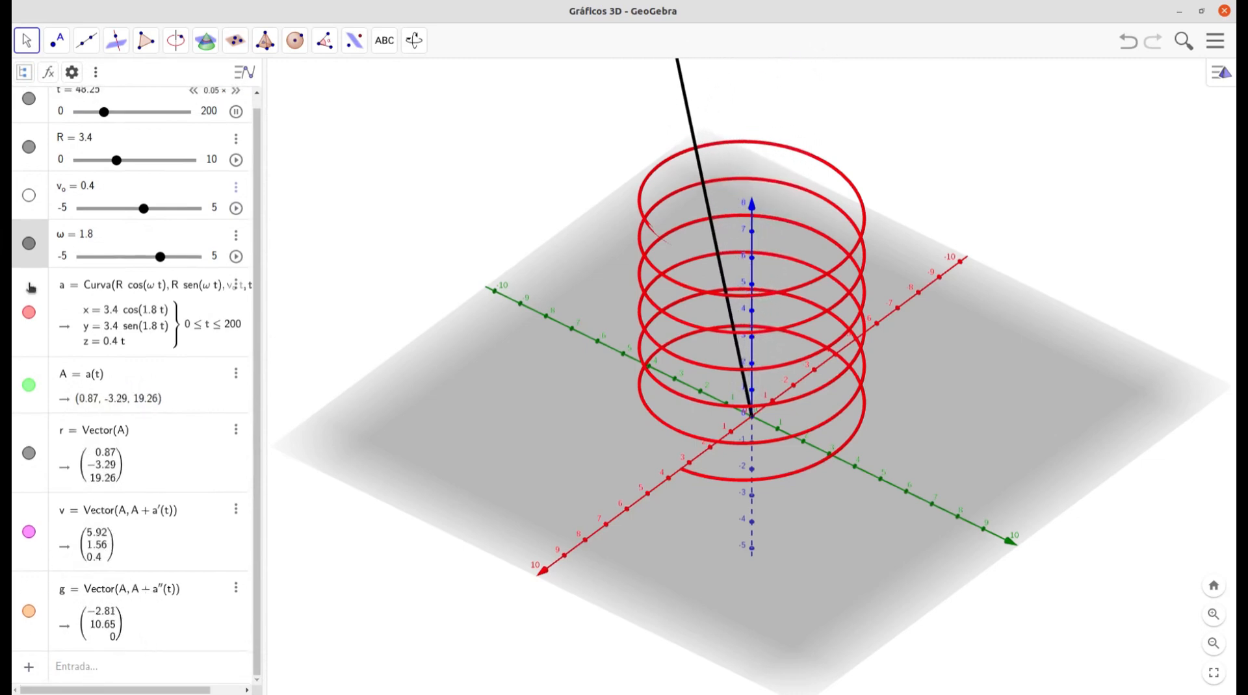
Step: Switch to the handwritten notes and go to the empty area below the parameter list
left_click(6, 309)
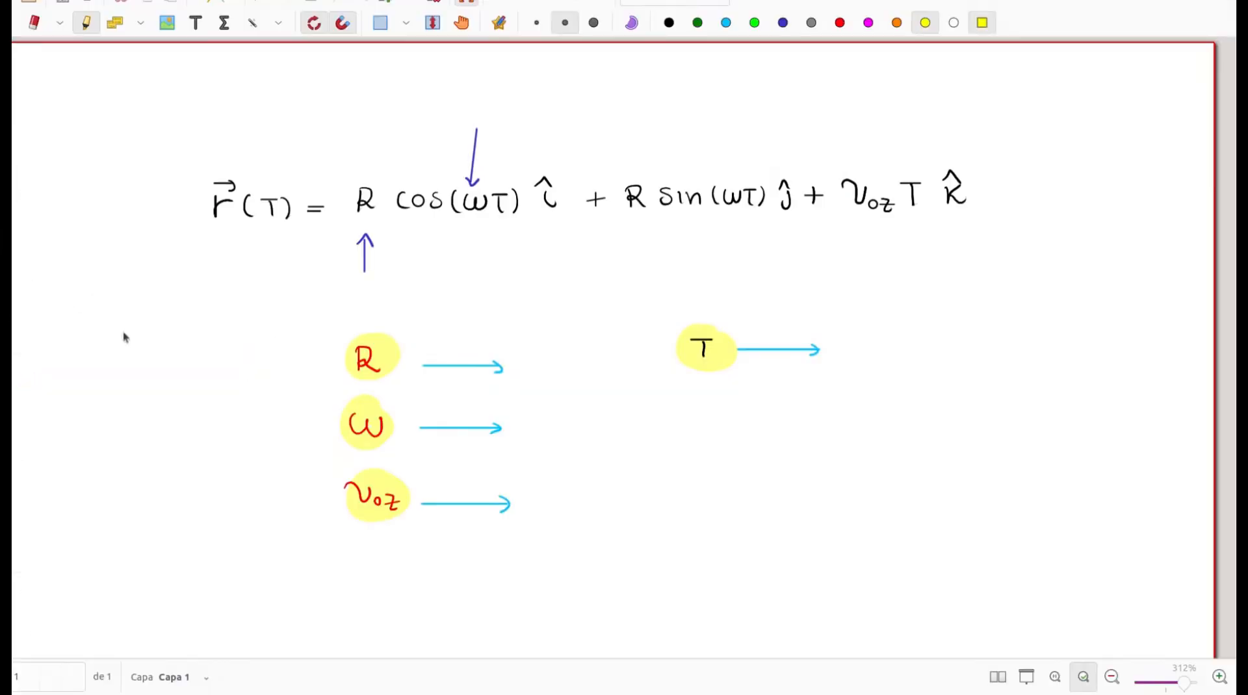
scroll(563, 446, "down", 5)
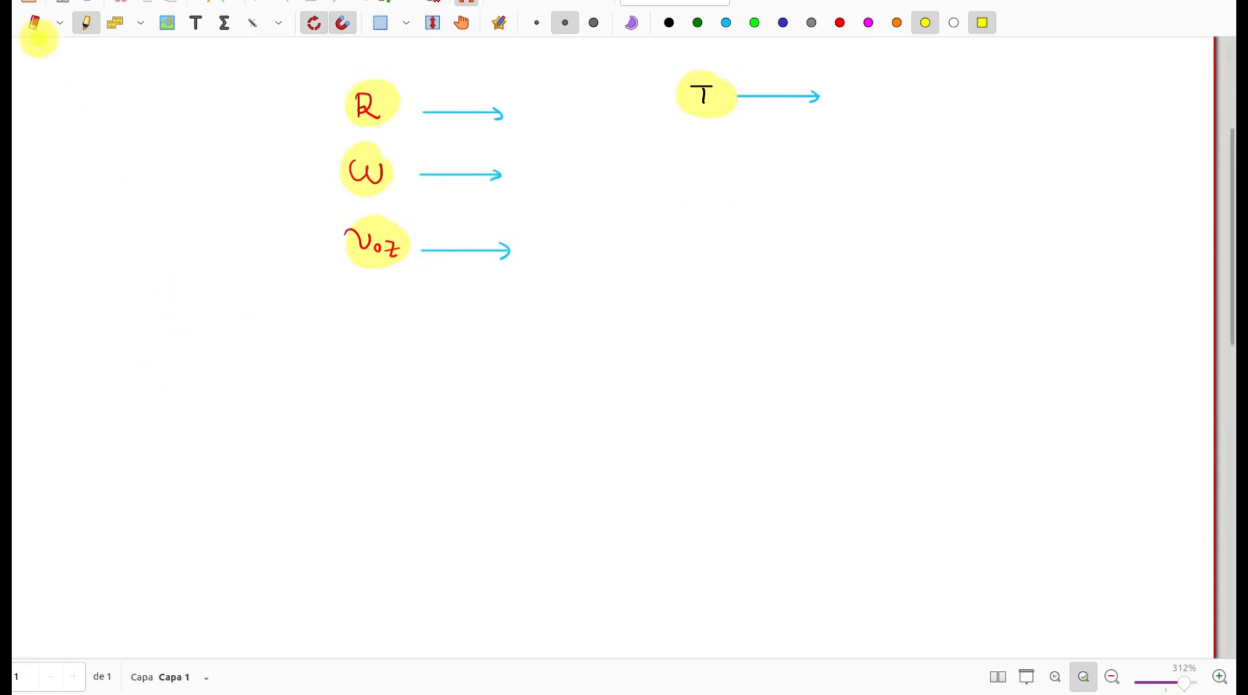
Step: Write the velocity definition v⃗ = dr⃗/dT in black in the empty area below the parameter list
left_click(253, 23)
left_click(676, 26)
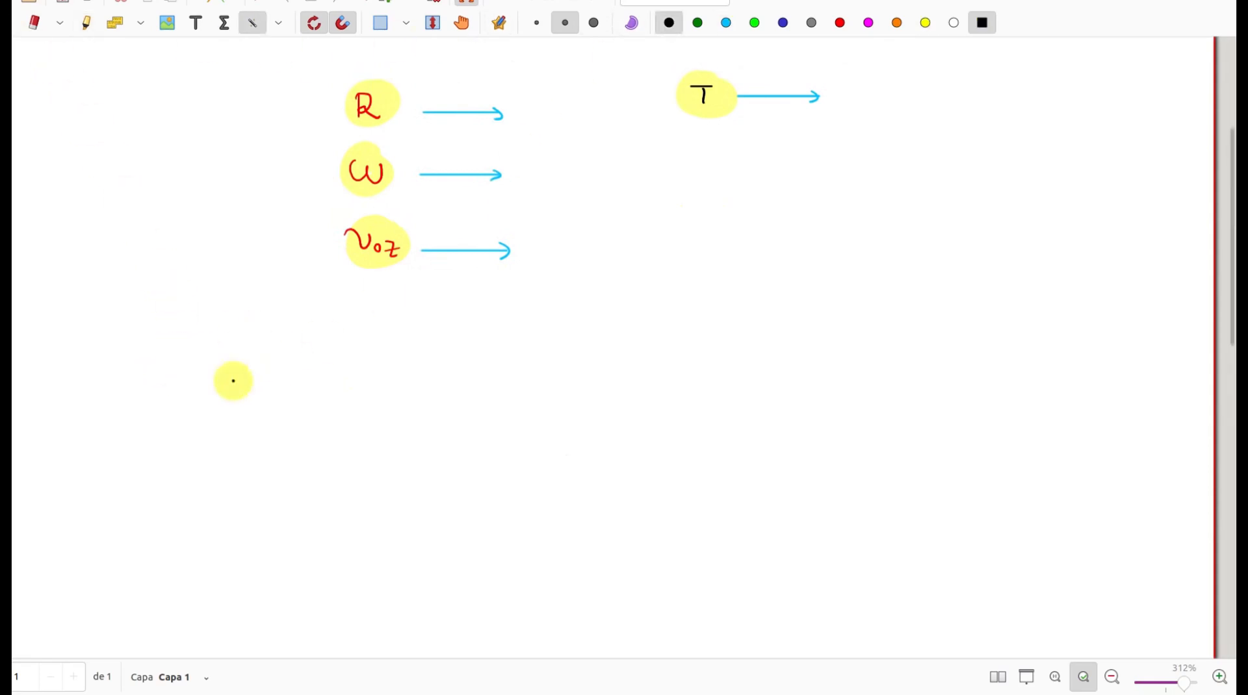
mouse_move(110, 423)
left_mouse_down()
mouse_move(137, 421)
mouse_move(137, 408)
mouse_move(180, 430)
mouse_move(231, 426)
mouse_move(262, 400)
mouse_move(266, 432)
mouse_move(227, 463)
left_mouse_up()
mouse_move(241, 446)
left_mouse_down()
mouse_move(256, 447)
mouse_move(252, 464)
left_mouse_up()
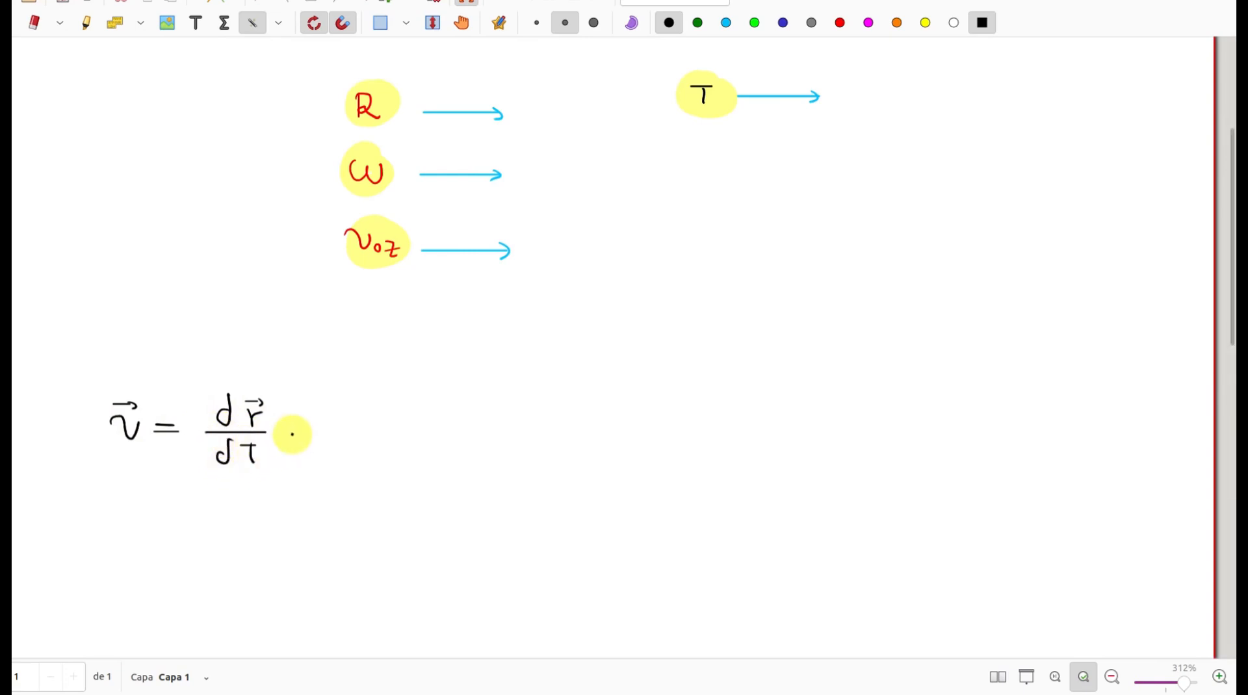
Step: Mark ωT in the cosine and sine terms of r⃗(T) with red arrows and underline v₀zT with a red brace
scroll(370, 347, "up", 2)
scroll(455, 206, "up", 5)
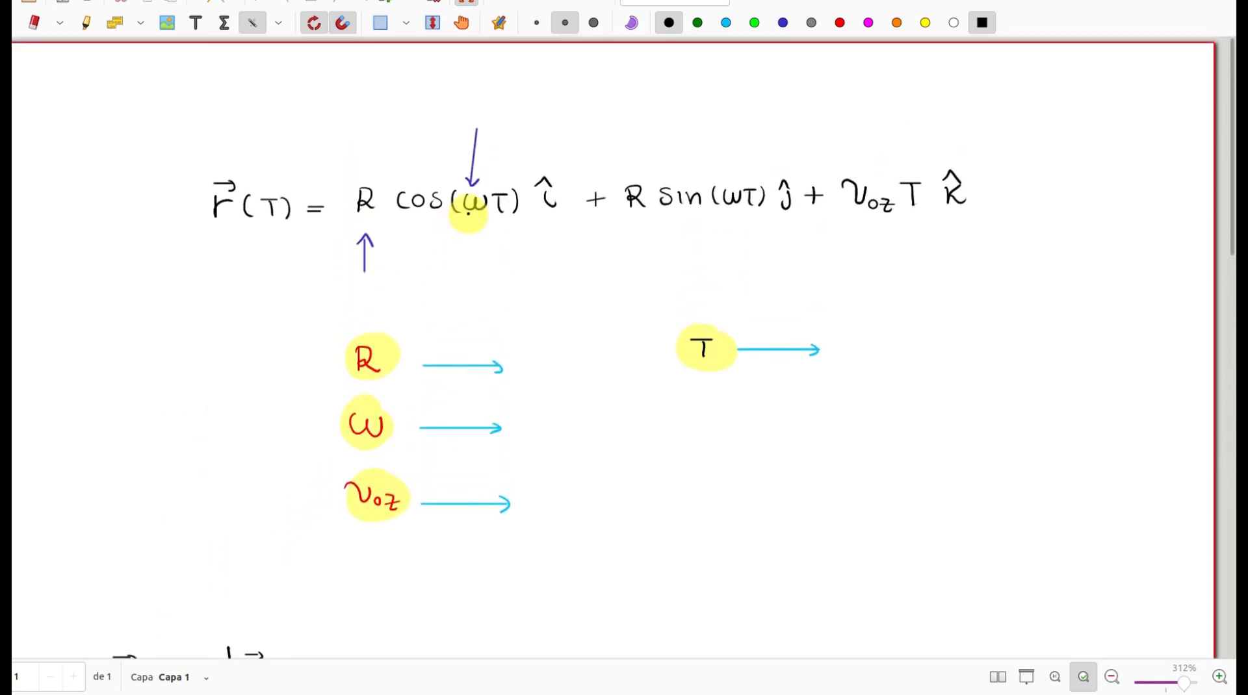
scroll(504, 398, "down", 5)
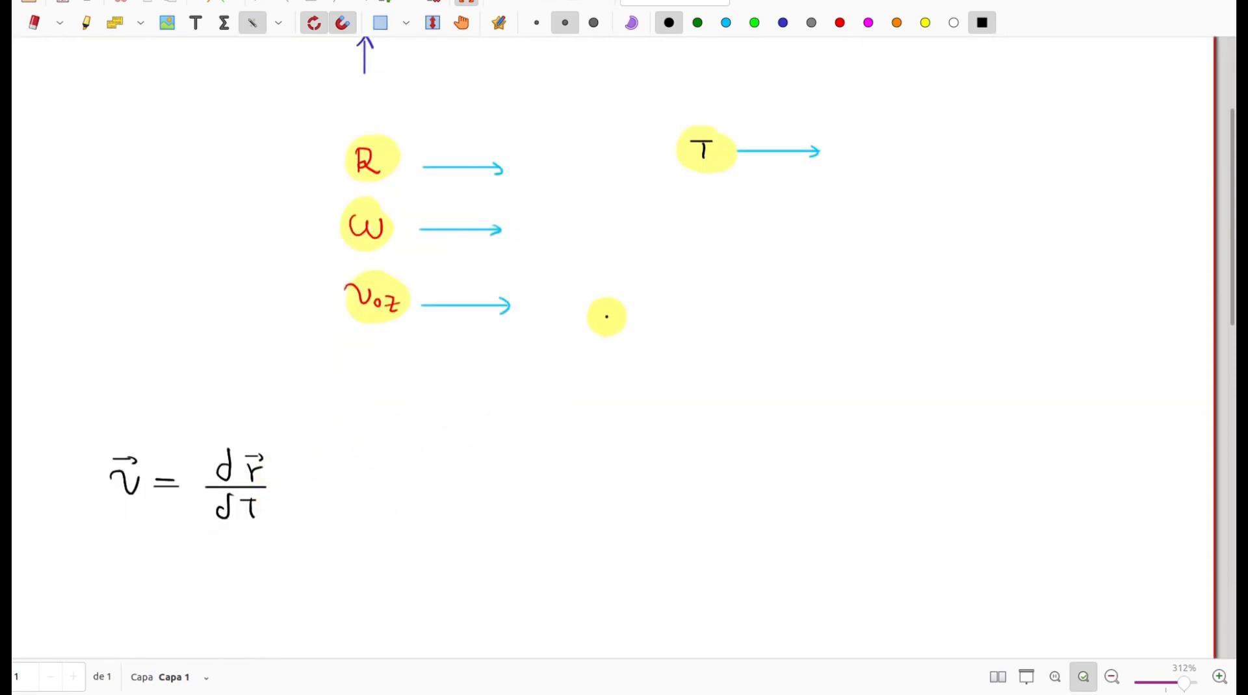
scroll(743, 204, "up", 5)
left_click(840, 23)
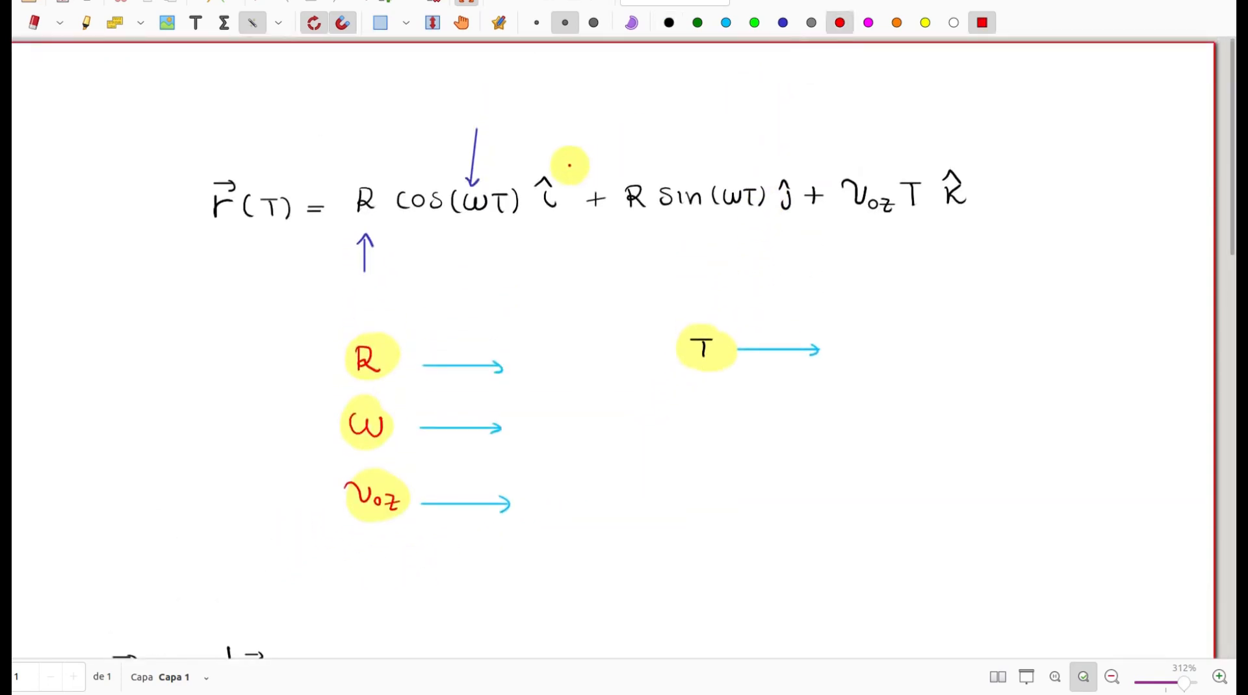
left_click(385, 207)
key("ctrl+z")
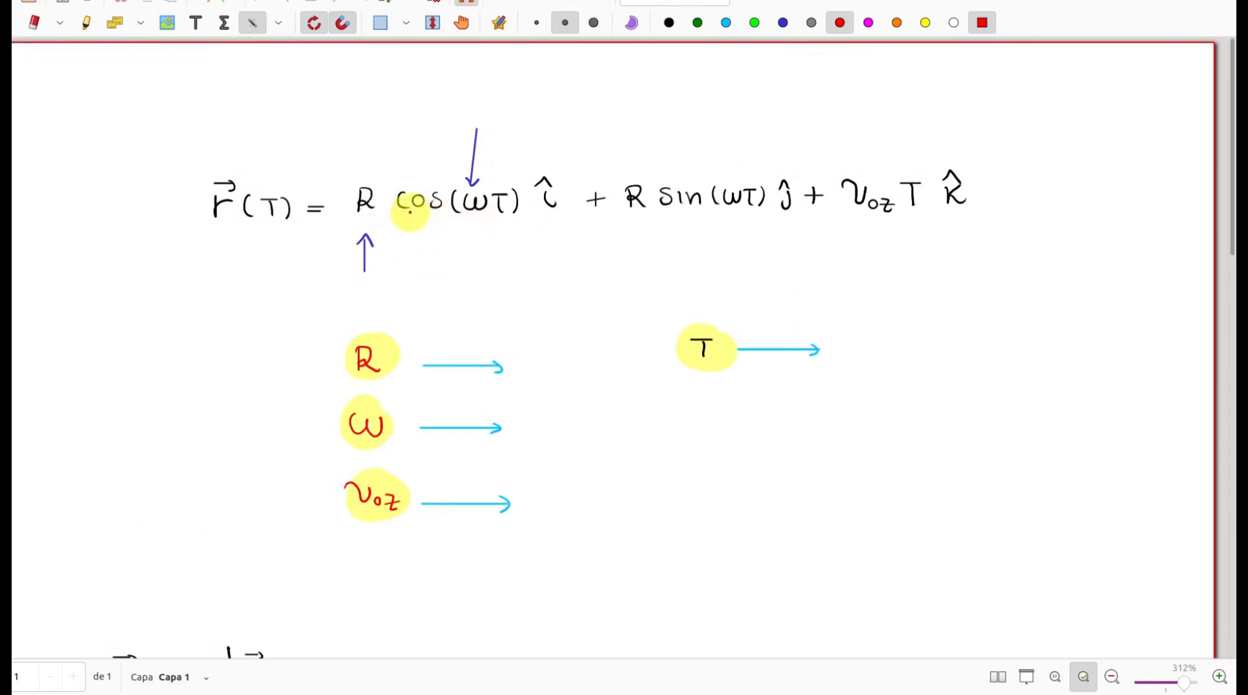
left_click_drag(446, 269, 475, 247)
left_click_drag(760, 123, 733, 162)
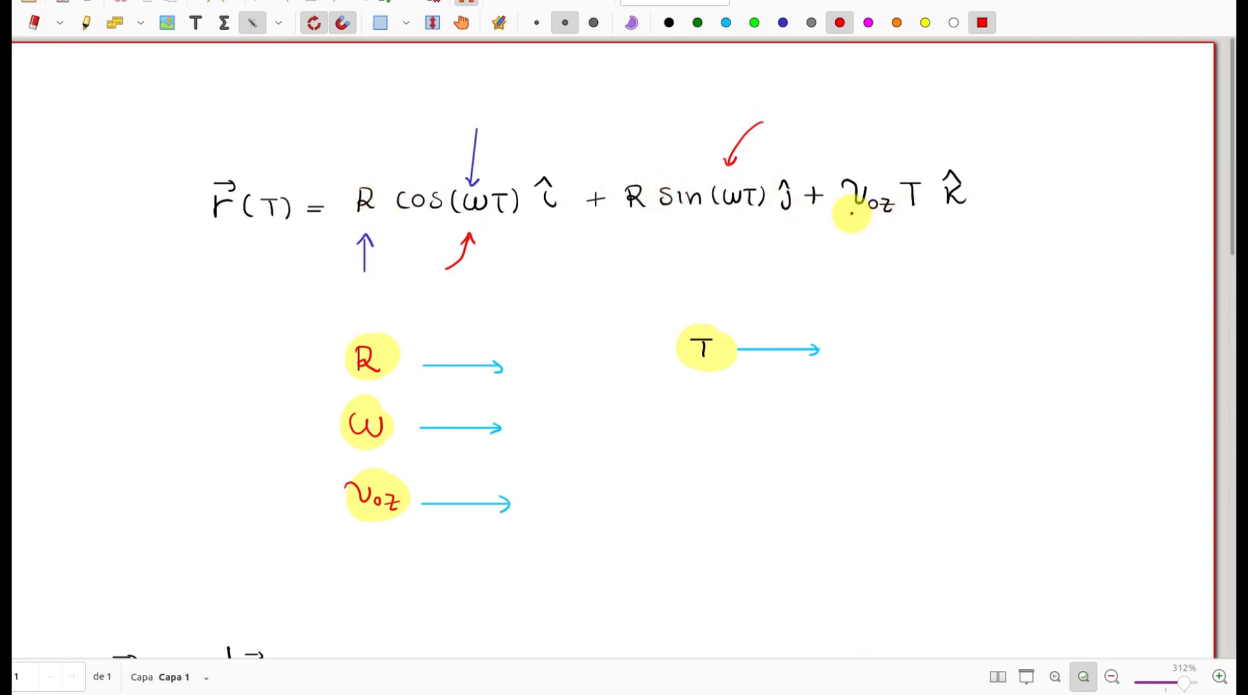
left_click_drag(851, 218, 911, 222)
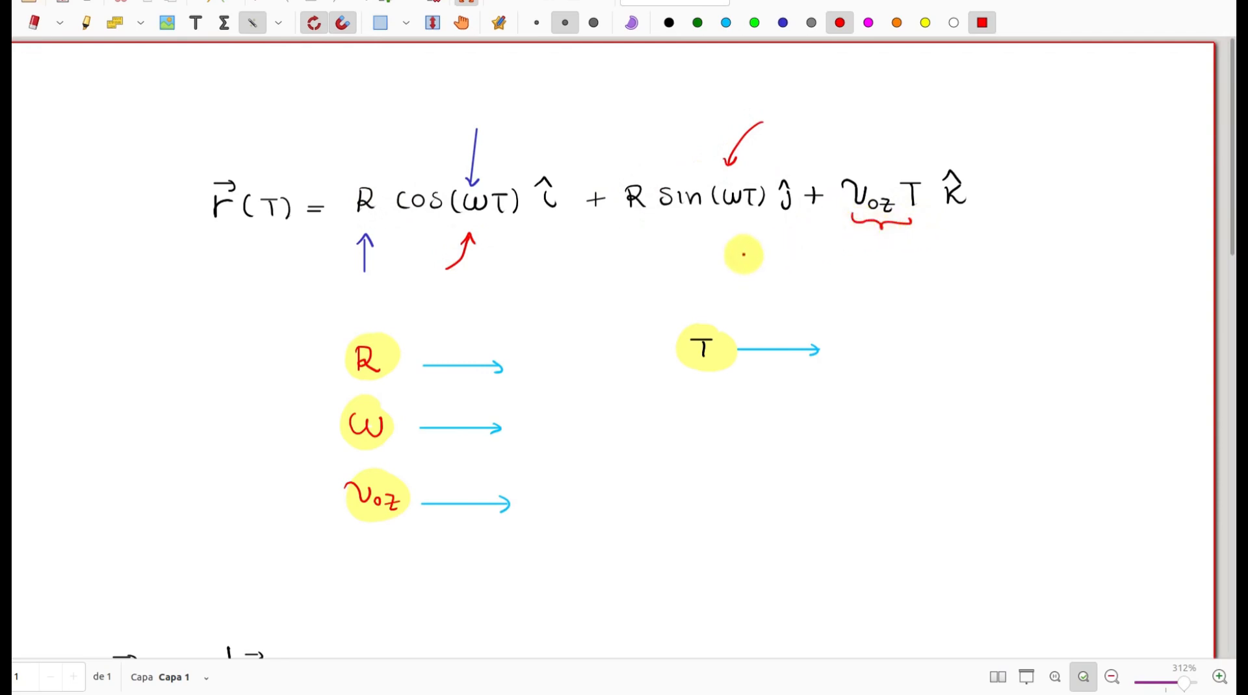
Step: Highlight the unit vectors î, ĵ and k̂ in the position equation in yellow
left_click(669, 23)
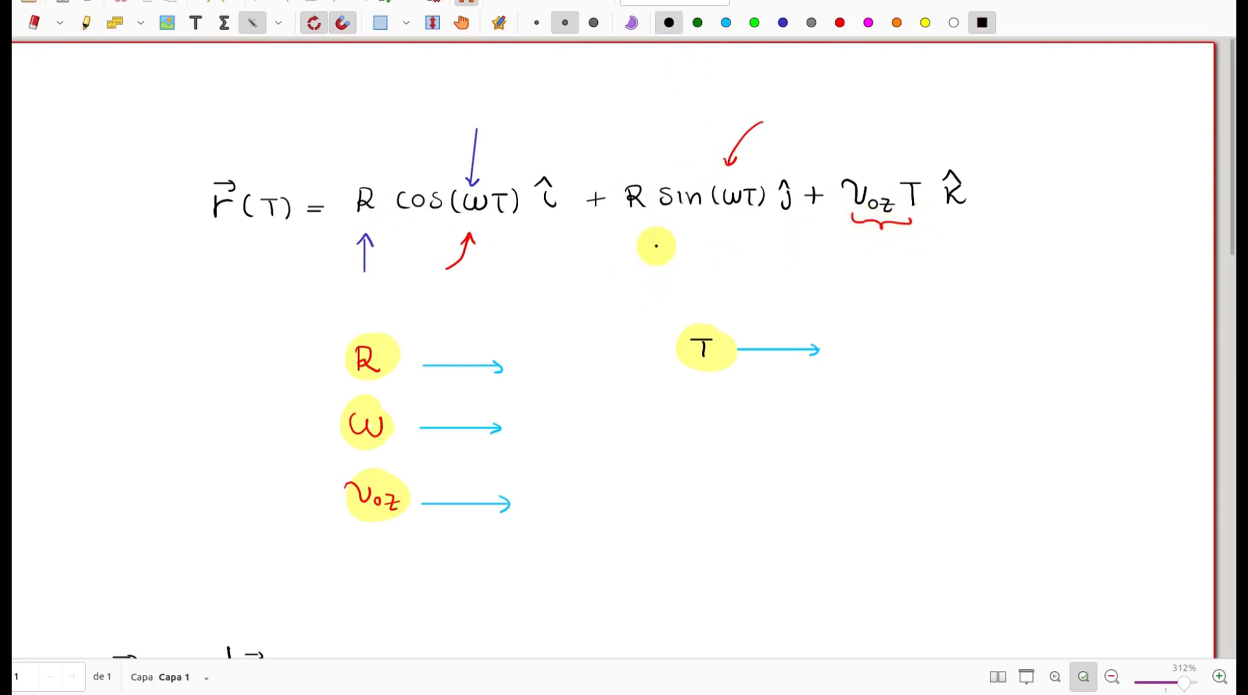
left_click(36, 28)
left_click(3, 23)
left_click(85, 24)
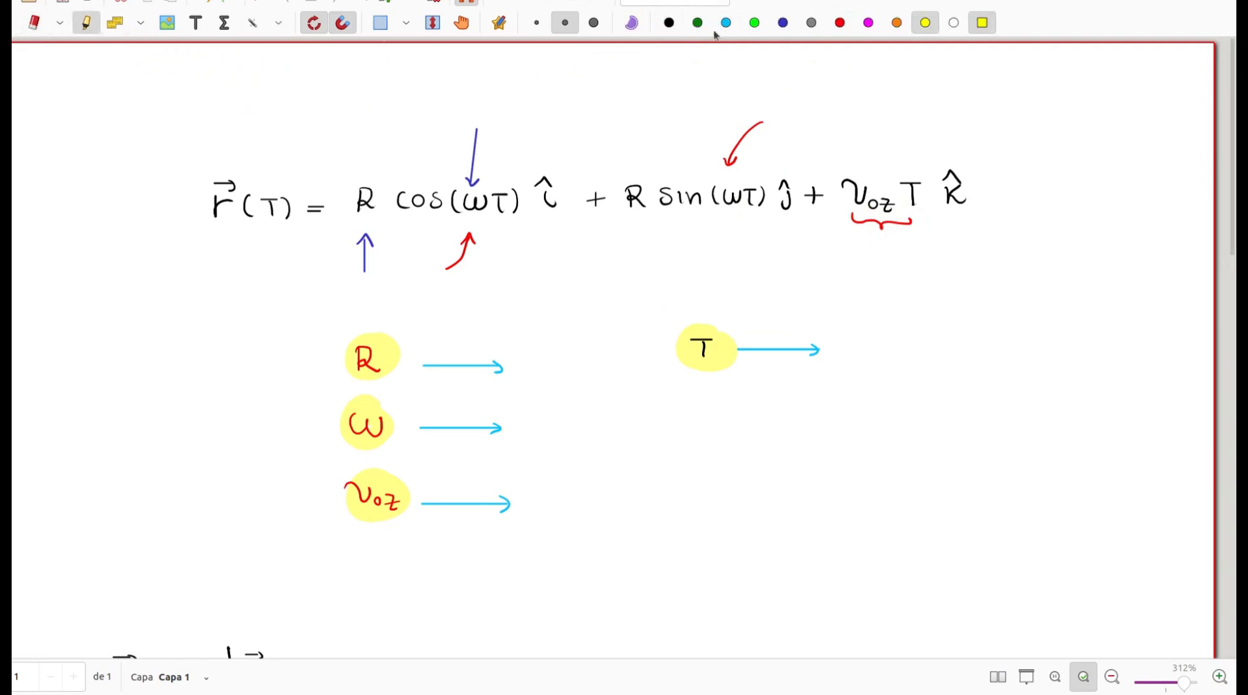
left_click_drag(554, 189, 549, 195)
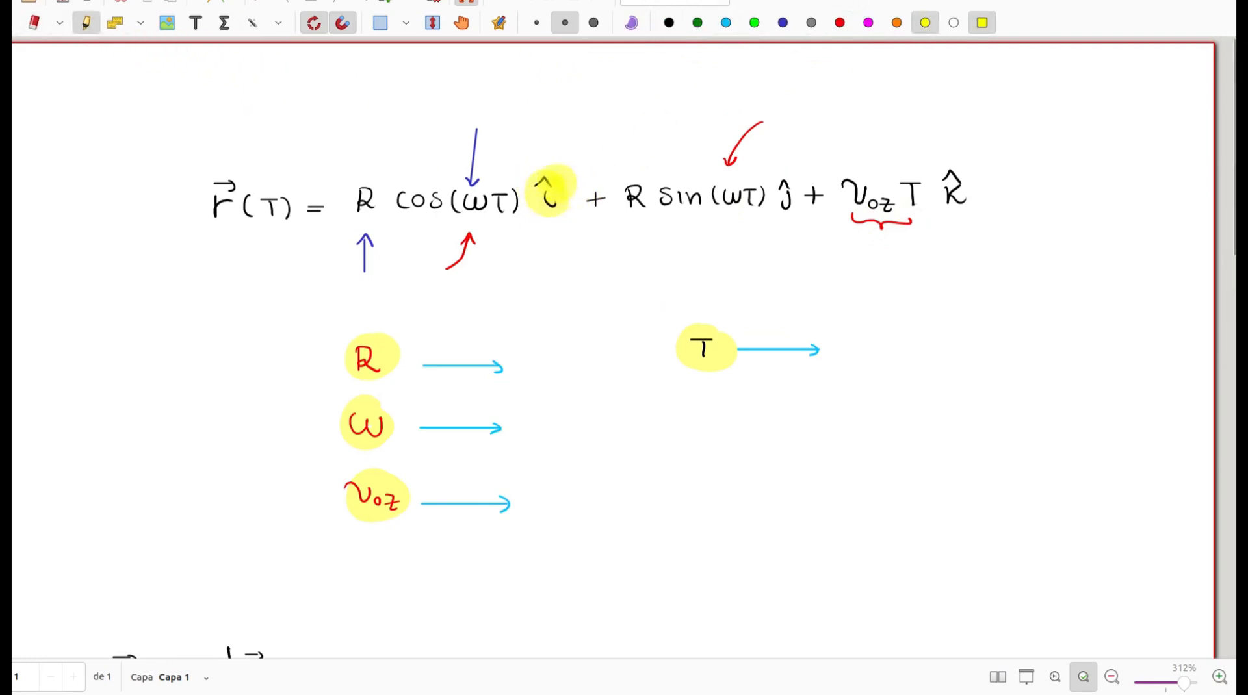
left_click_drag(794, 199, 779, 195)
mouse_move(945, 202)
left_mouse_down()
mouse_move(959, 172)
mouse_move(947, 192)
mouse_move(985, 190)
left_mouse_up()
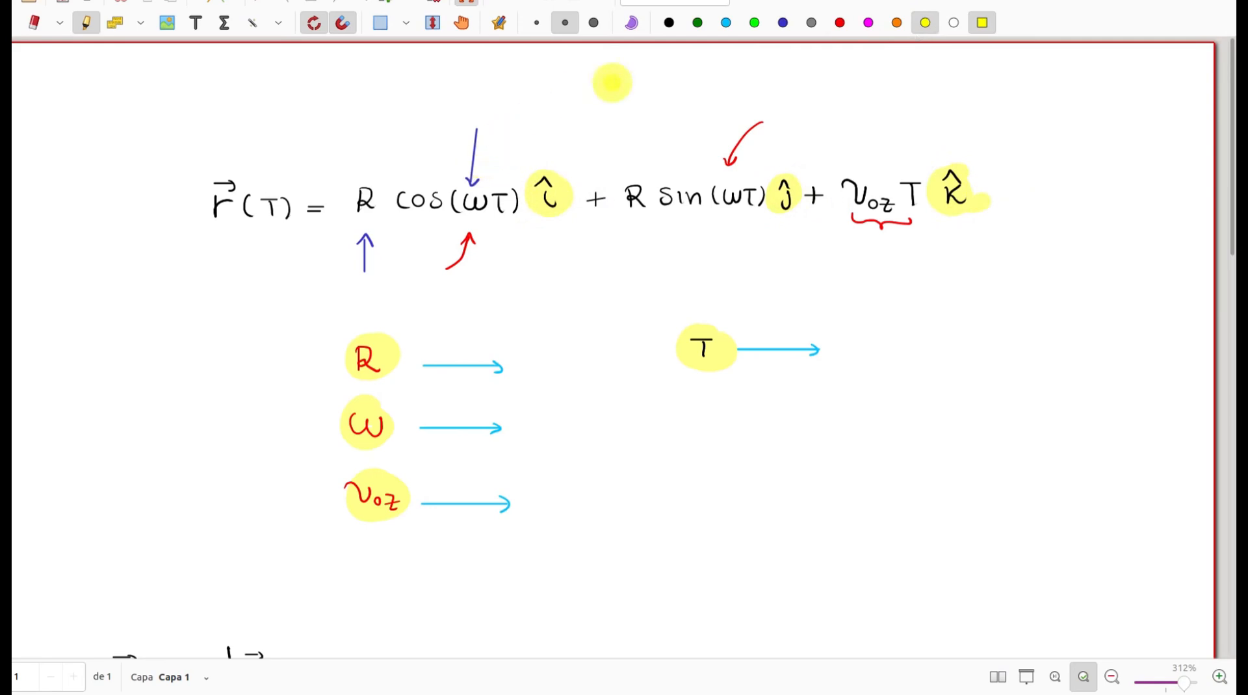
Step: Continue the velocity equation after dr⃗/dT in black with = −R sin(ωT)
left_click(669, 23)
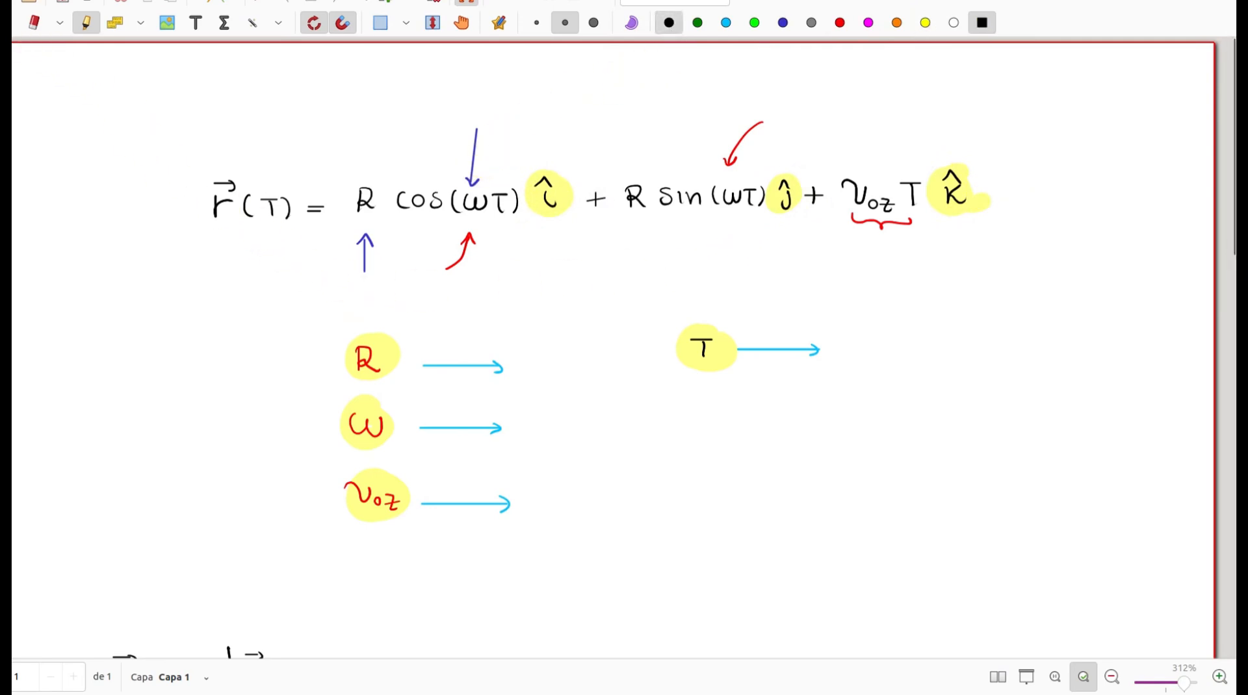
left_click(2, 23)
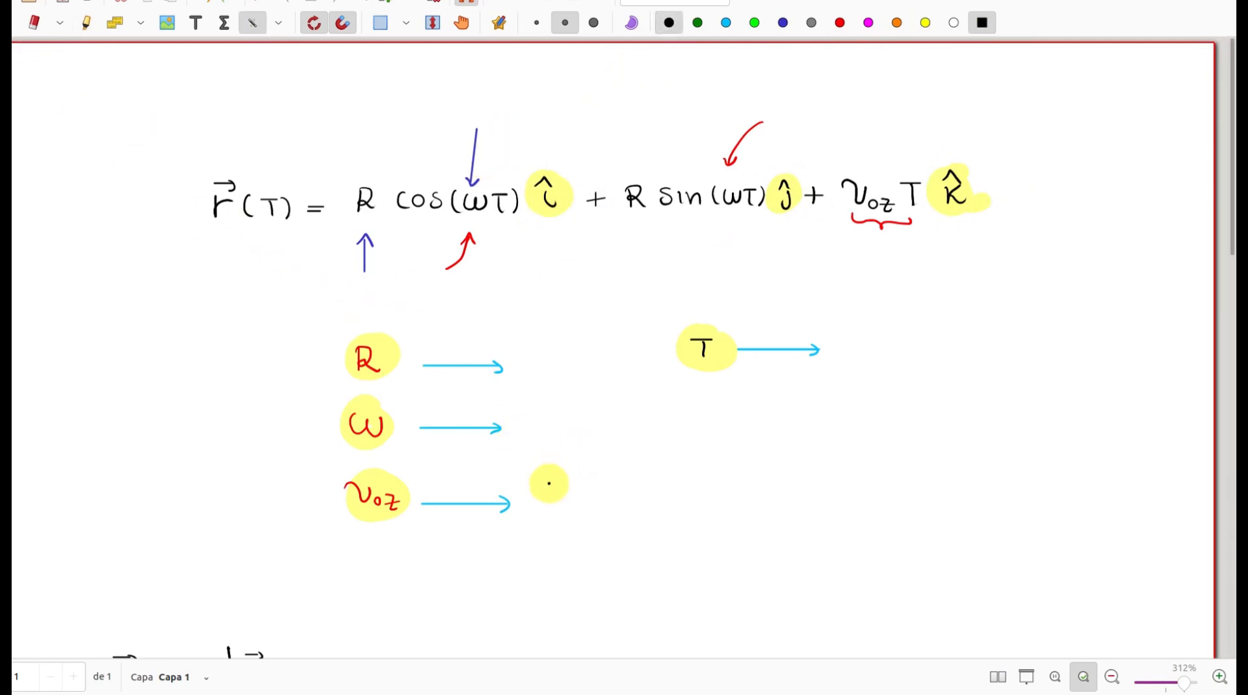
scroll(549, 483, "down", 5)
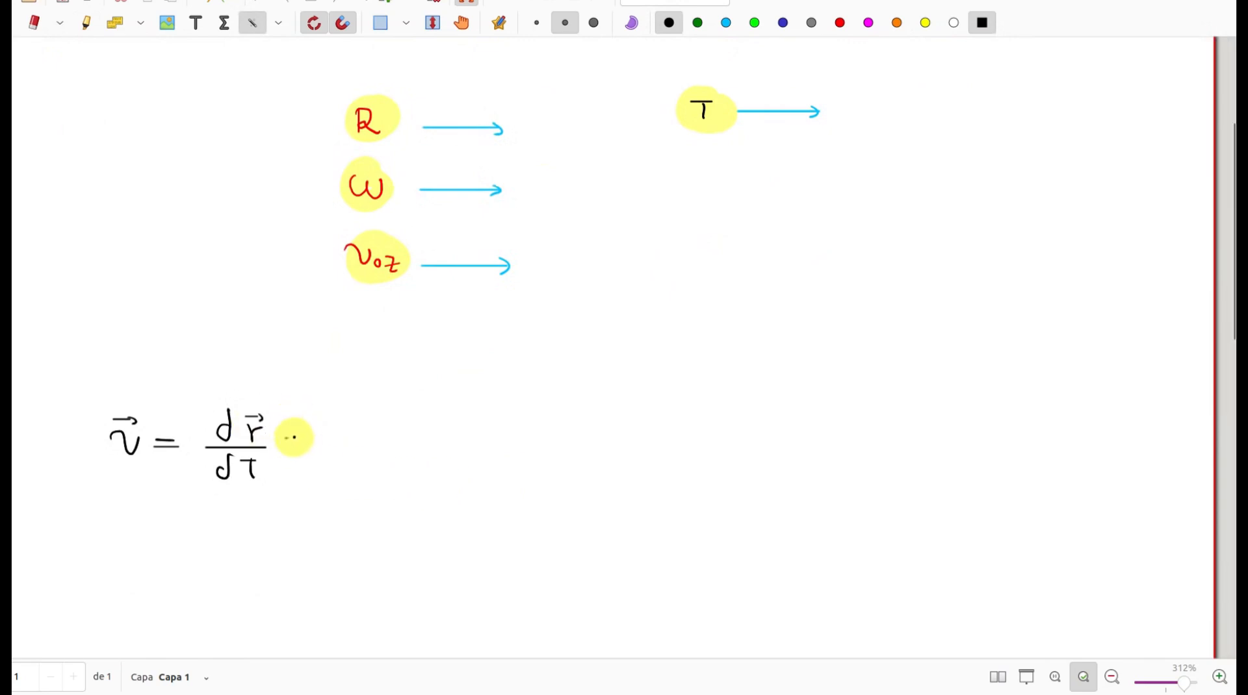
left_click_drag(286, 436, 301, 436)
left_click_drag(286, 443, 440, 440)
mouse_move(461, 427)
left_mouse_down()
mouse_move(465, 442)
mouse_move(489, 433)
left_mouse_up()
left_click_drag(496, 426, 518, 446)
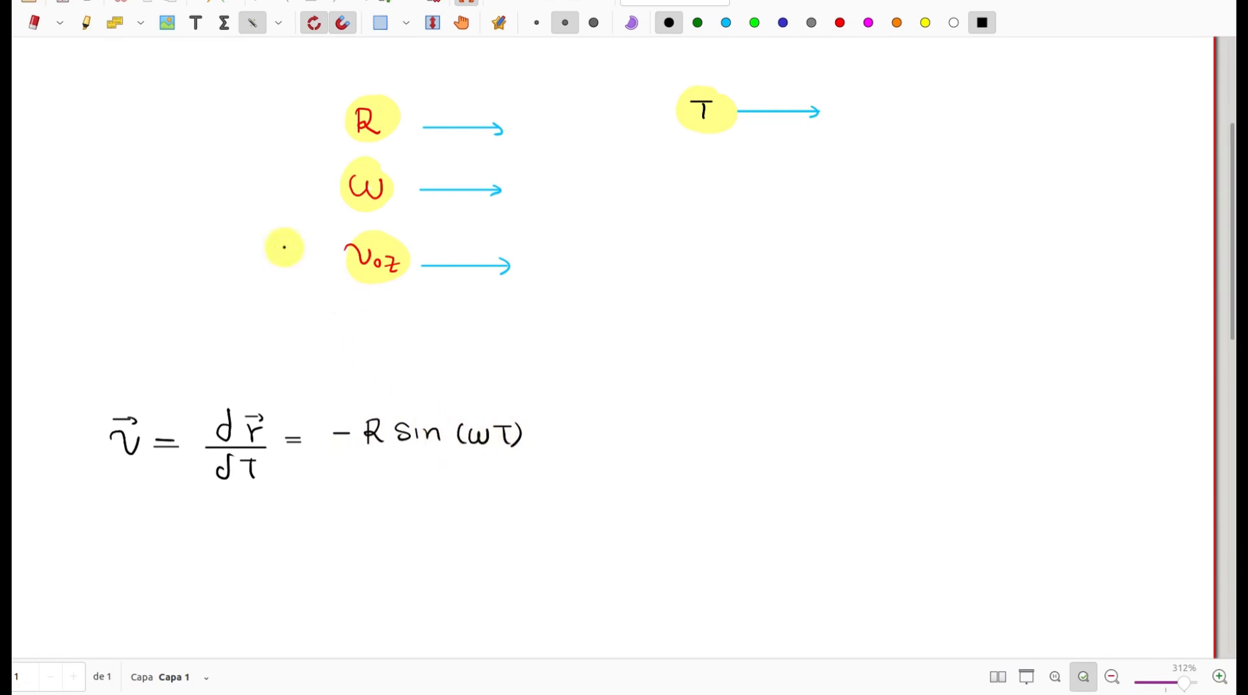
Step: Erase R sin(ωT) after the minus sign and write Rω sin(ωT) î in its place
left_click(33, 23)
left_click_drag(413, 432, 428, 432)
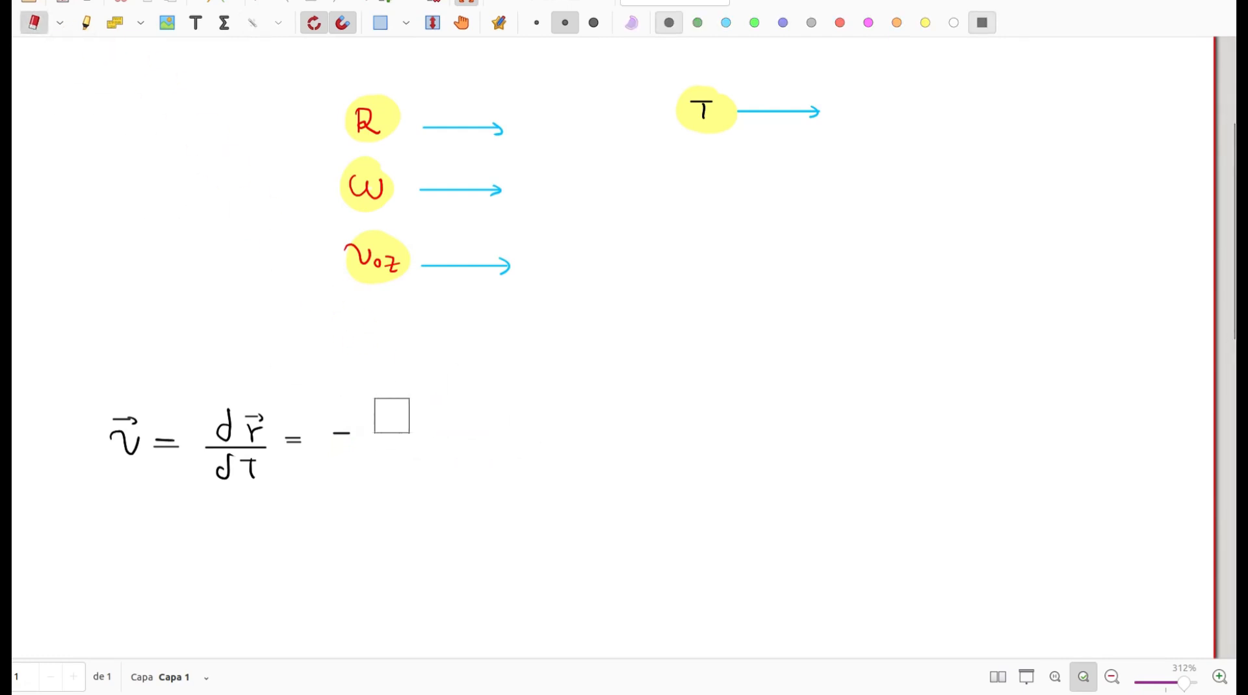
left_click(3, 23)
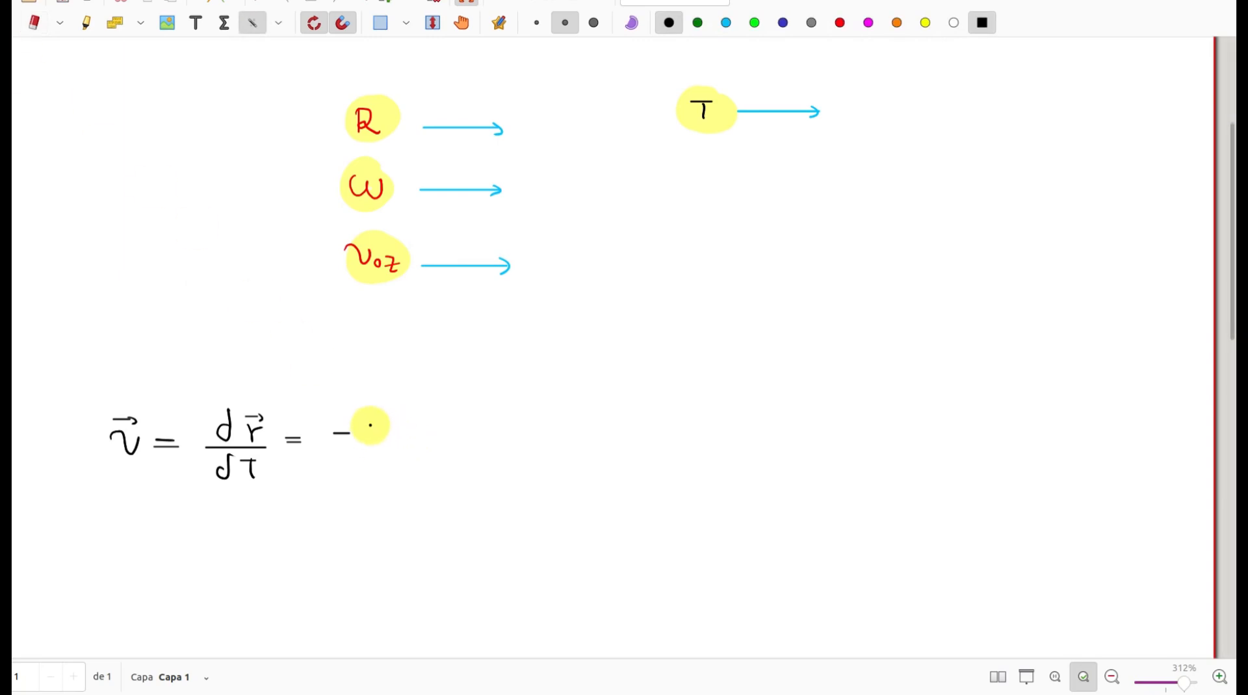
left_click_drag(393, 429, 415, 429)
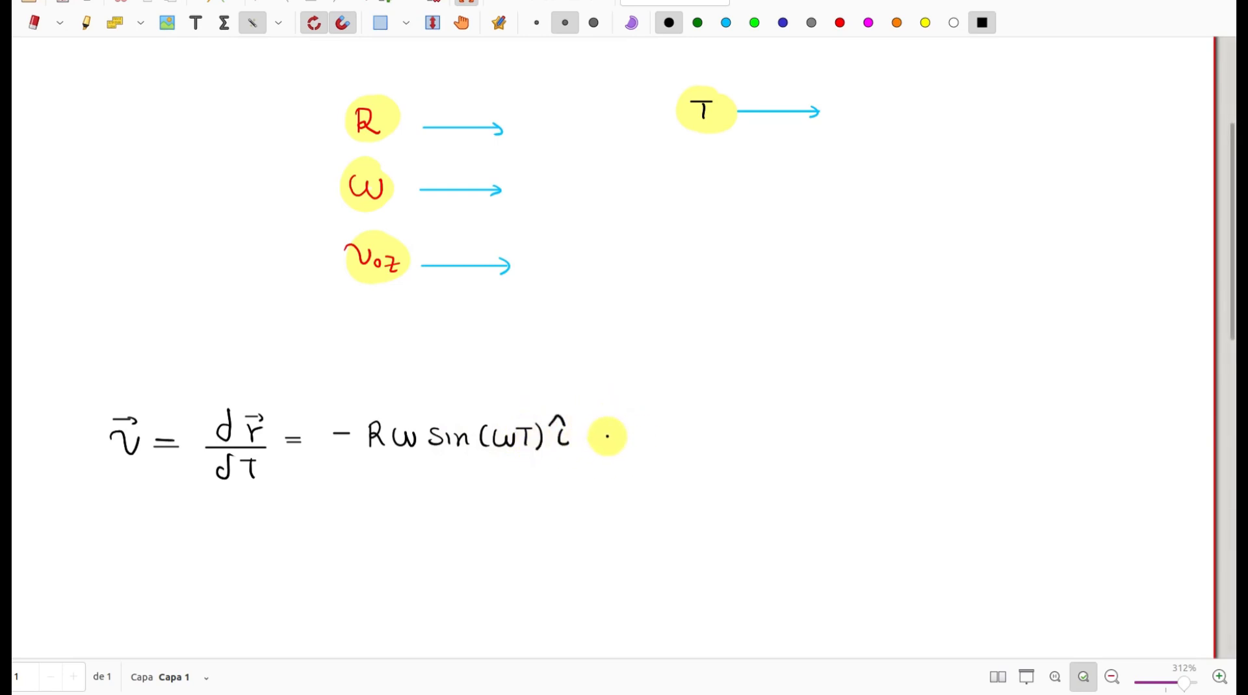
Step: Complete the velocity equation with + Rω cos(ωT) ĵ + v₀z k̂
left_click_drag(604, 438, 692, 429)
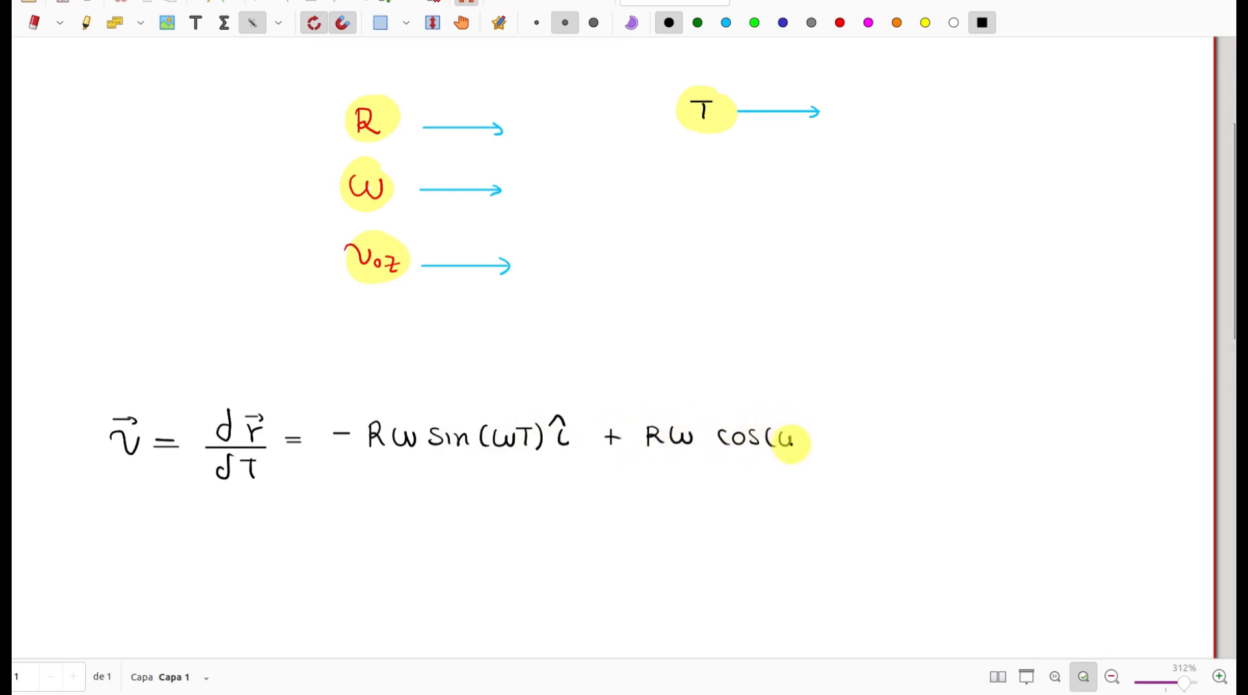
left_click_drag(810, 431, 811, 447)
left_click_drag(817, 425, 819, 448)
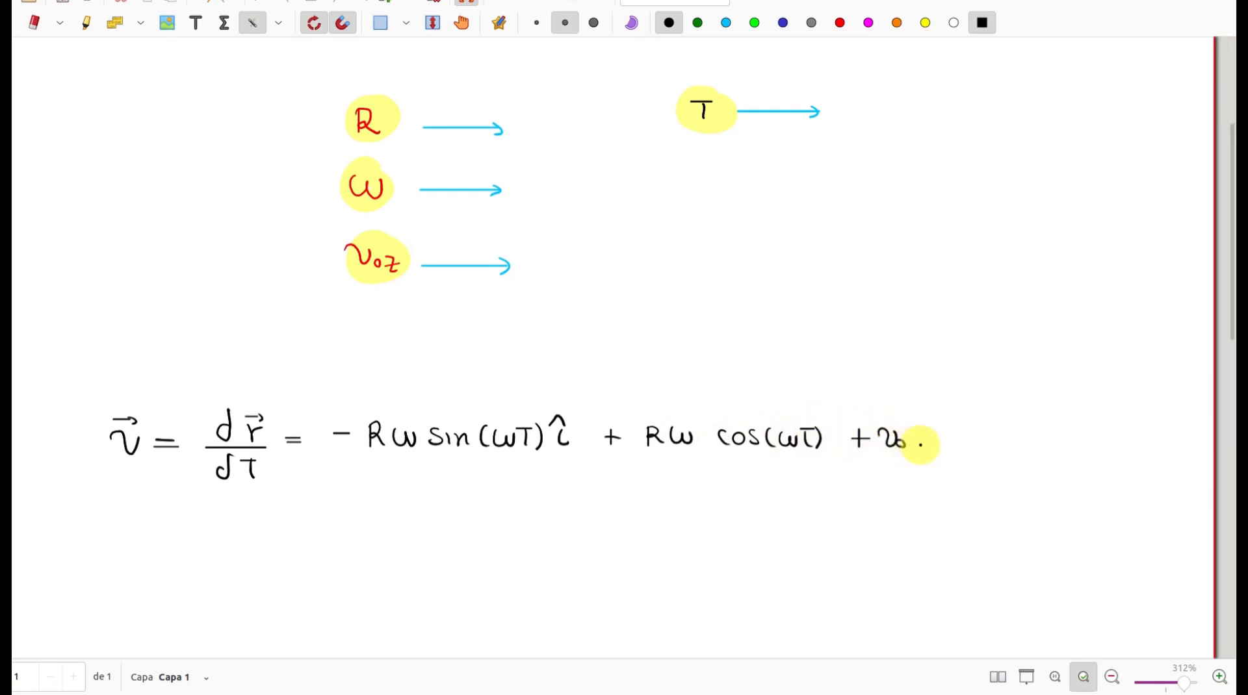
mouse_move(946, 437)
left_mouse_down()
mouse_move(957, 449)
mouse_move(948, 427)
left_mouse_up()
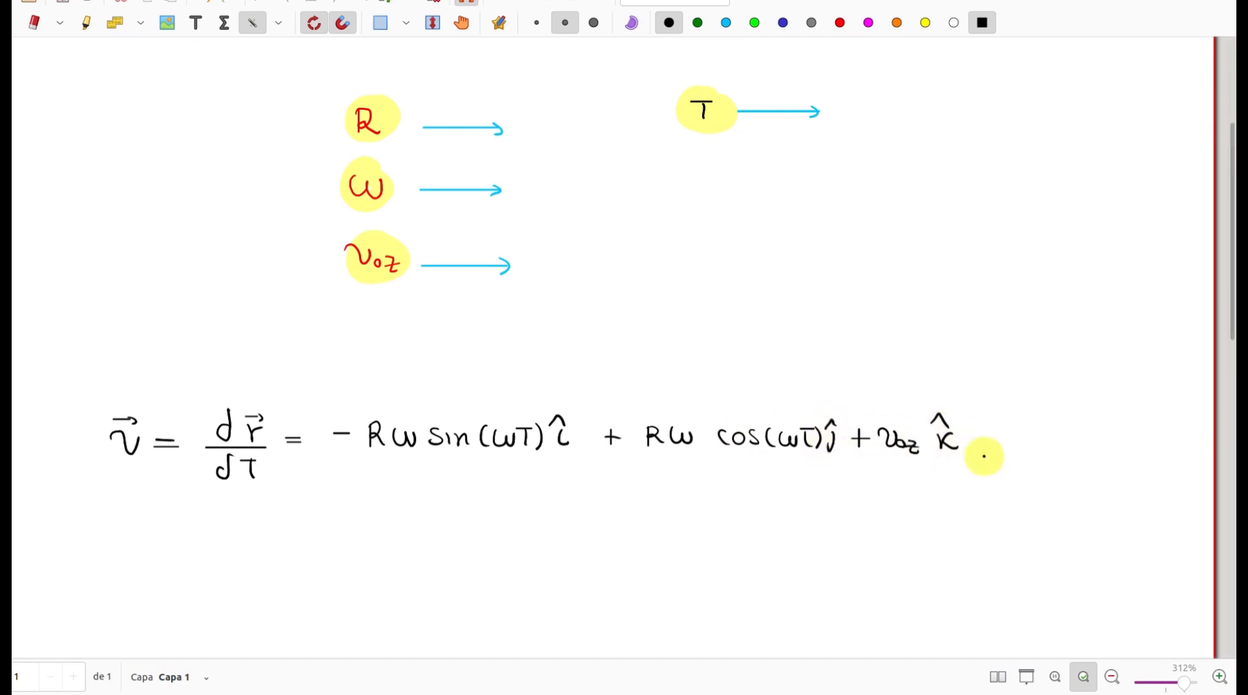
Step: Write the acceleration definition a⃗ = d²r⃗/dT² = below the velocity equation
scroll(788, 436, "down", 3)
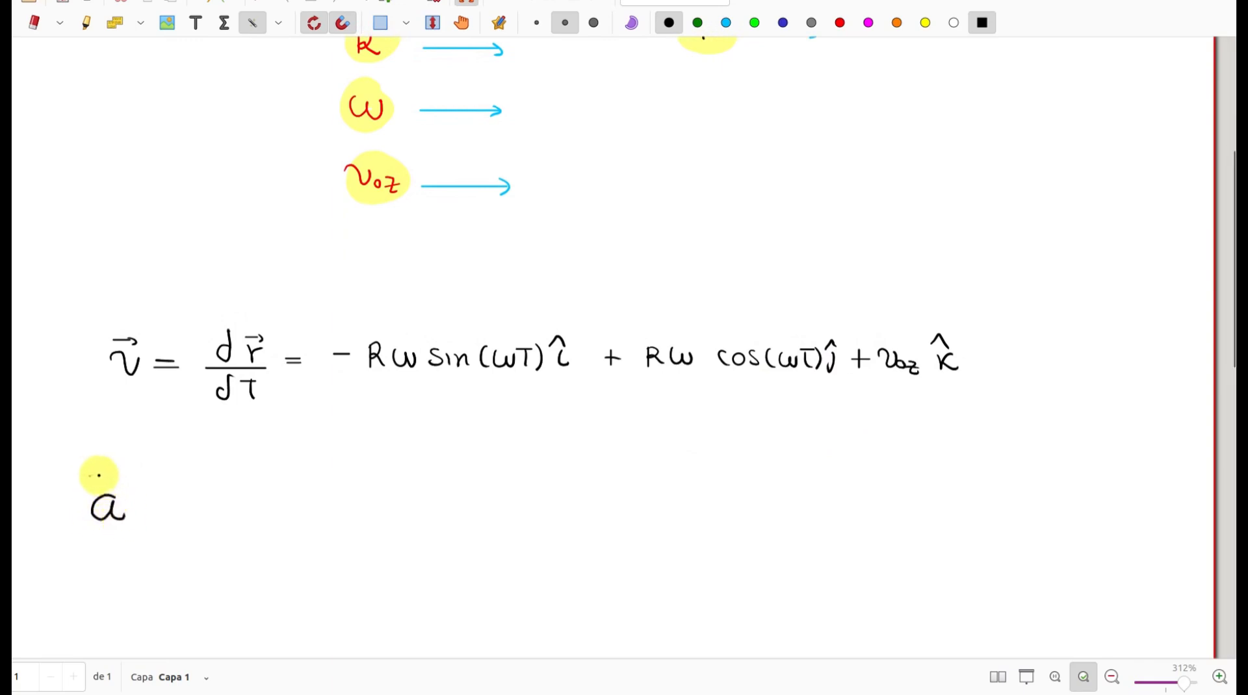
mouse_move(89, 477)
left_mouse_down()
mouse_move(156, 510)
mouse_move(213, 474)
mouse_move(226, 485)
left_mouse_up()
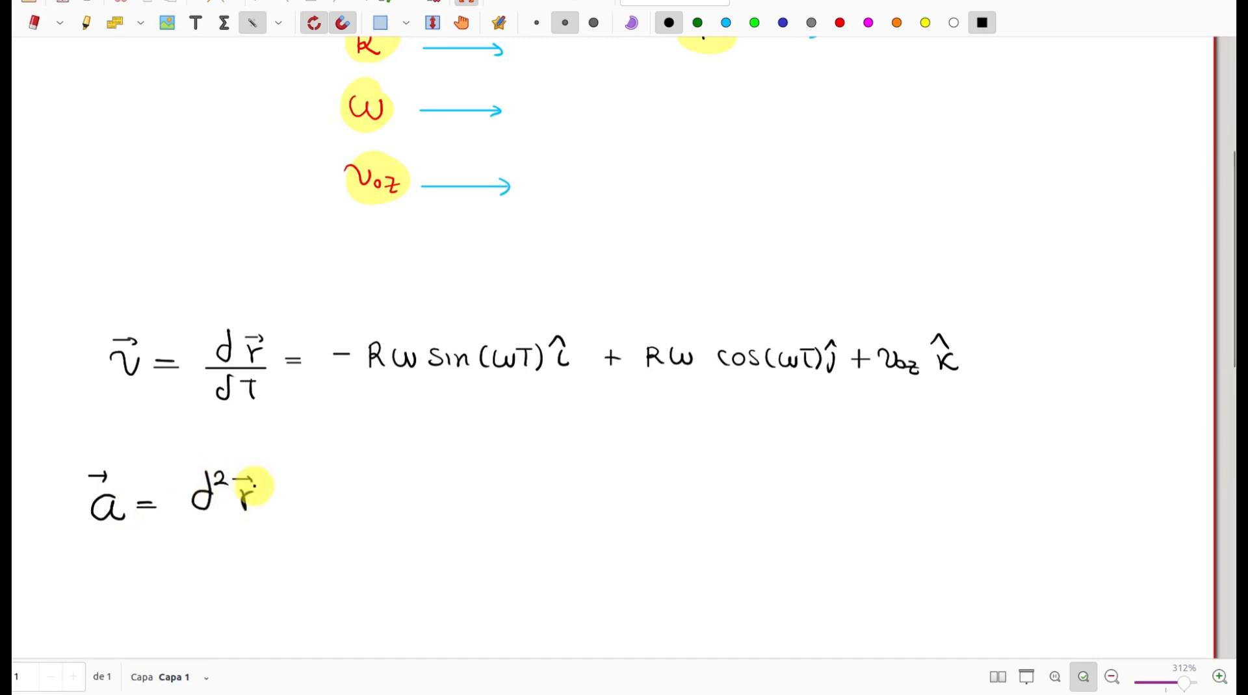
mouse_move(177, 520)
left_mouse_down()
mouse_move(253, 519)
mouse_move(258, 551)
mouse_move(286, 510)
left_mouse_up()
left_click_drag(274, 519, 288, 517)
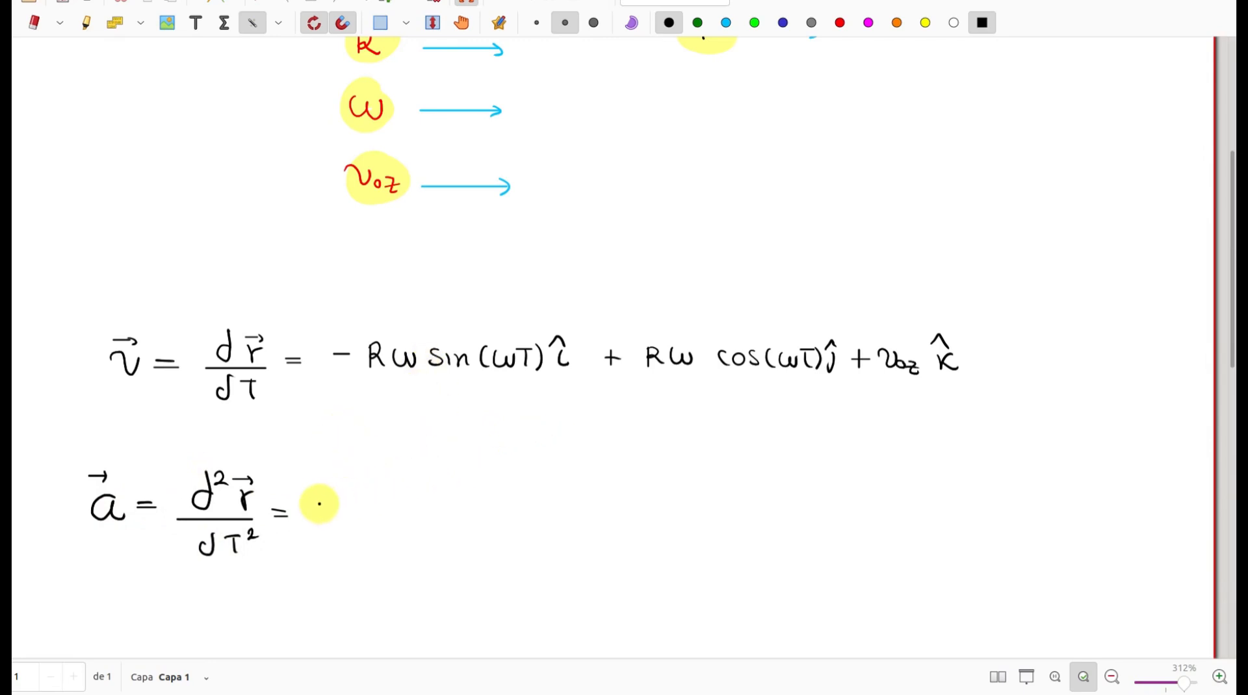
Step: Write the acceleration components −Rω² cos(ωT) î − Rω² sin(ωT) ĵ + 0 k̂ after the equals sign
left_click_drag(316, 504, 333, 502)
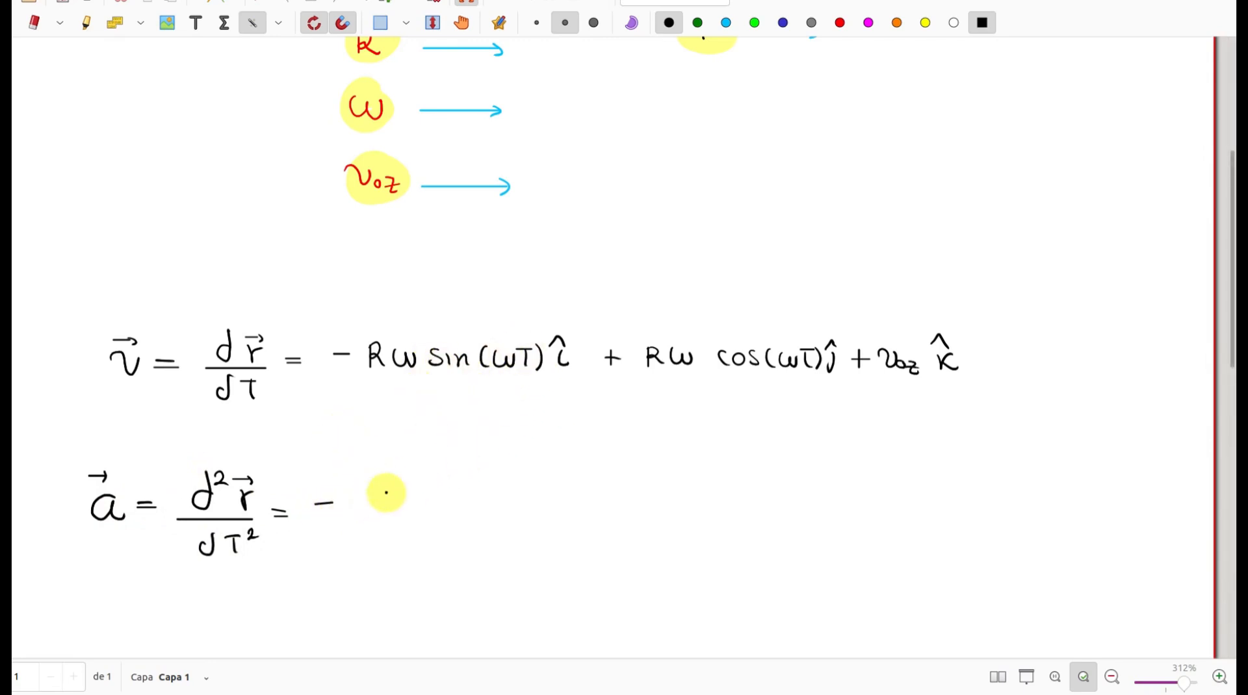
mouse_move(361, 503)
left_mouse_down()
mouse_move(375, 514)
mouse_move(423, 484)
left_mouse_up()
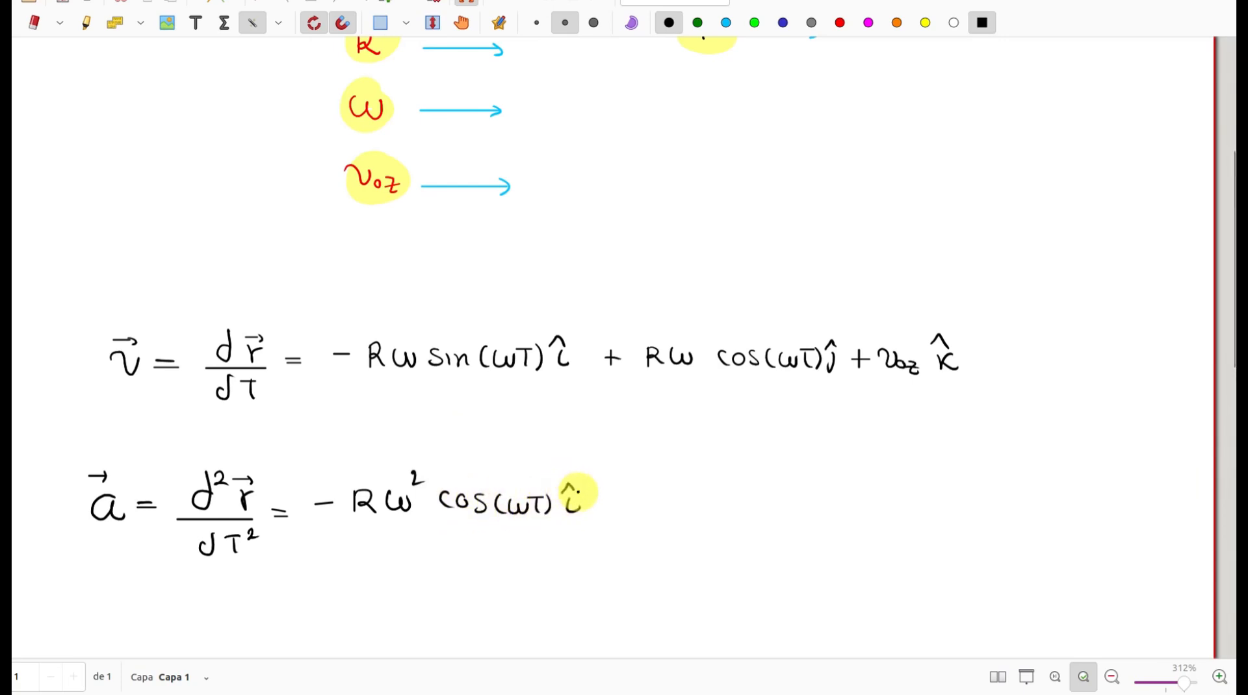
mouse_move(603, 500)
left_mouse_down()
mouse_move(658, 514)
mouse_move(694, 502)
left_mouse_up()
left_click_drag(700, 486, 708, 494)
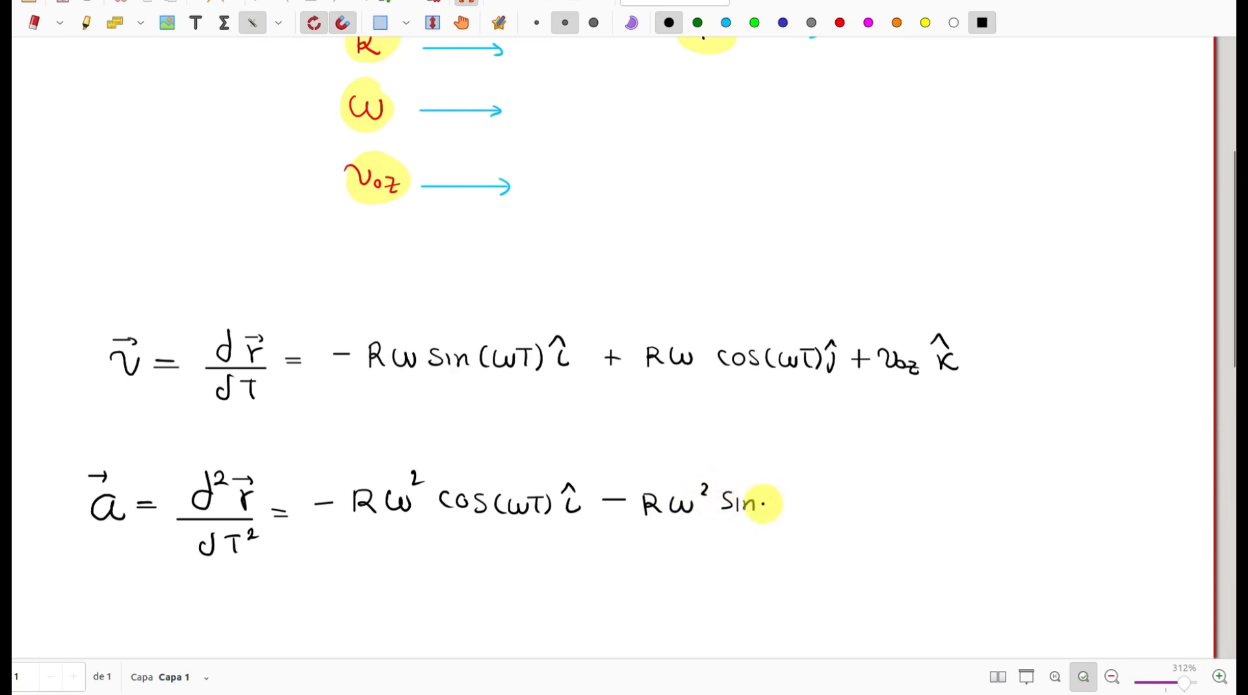
mouse_move(782, 506)
left_mouse_down()
mouse_move(831, 491)
mouse_move(868, 506)
left_mouse_up()
left_click_drag(858, 497, 858, 516)
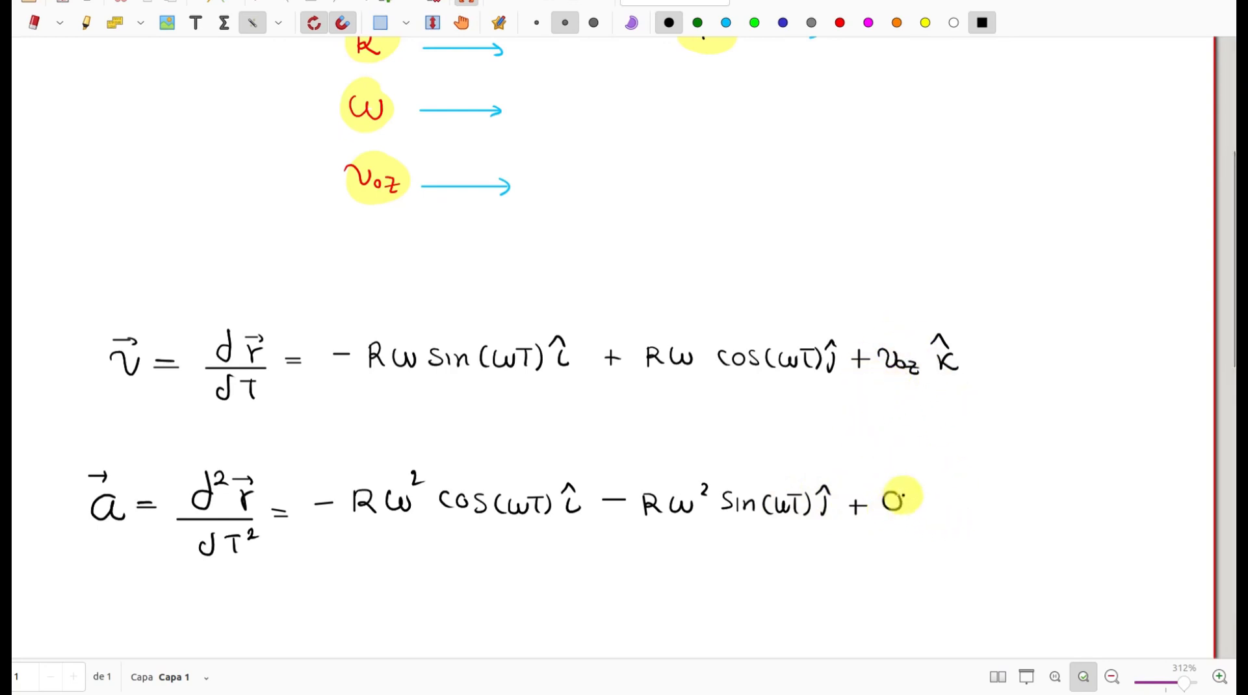
mouse_move(923, 492)
left_mouse_down()
mouse_move(939, 512)
mouse_move(938, 484)
left_mouse_up()
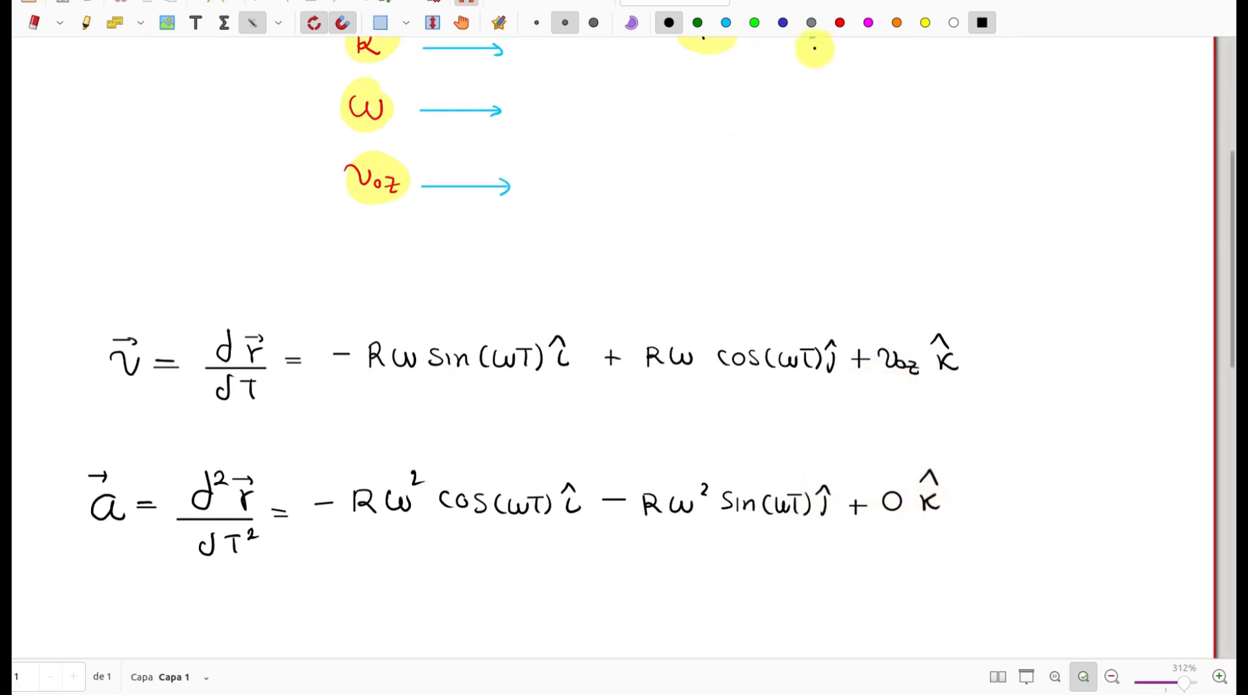
Step: Draw a red brace under the î and ĵ components of the acceleration, undoing the straight line drawn first
left_click(840, 23)
mouse_move(364, 534)
left_mouse_down()
mouse_move(554, 562)
mouse_move(777, 551)
left_mouse_up()
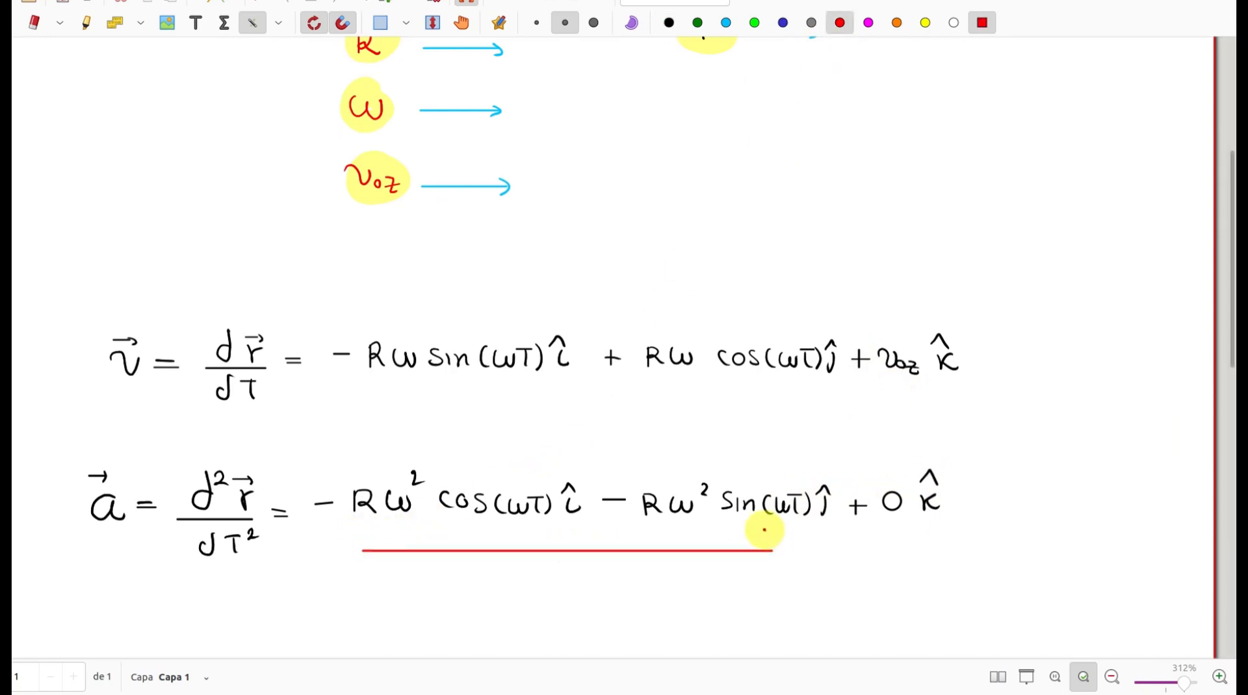
key("ctrl+z")
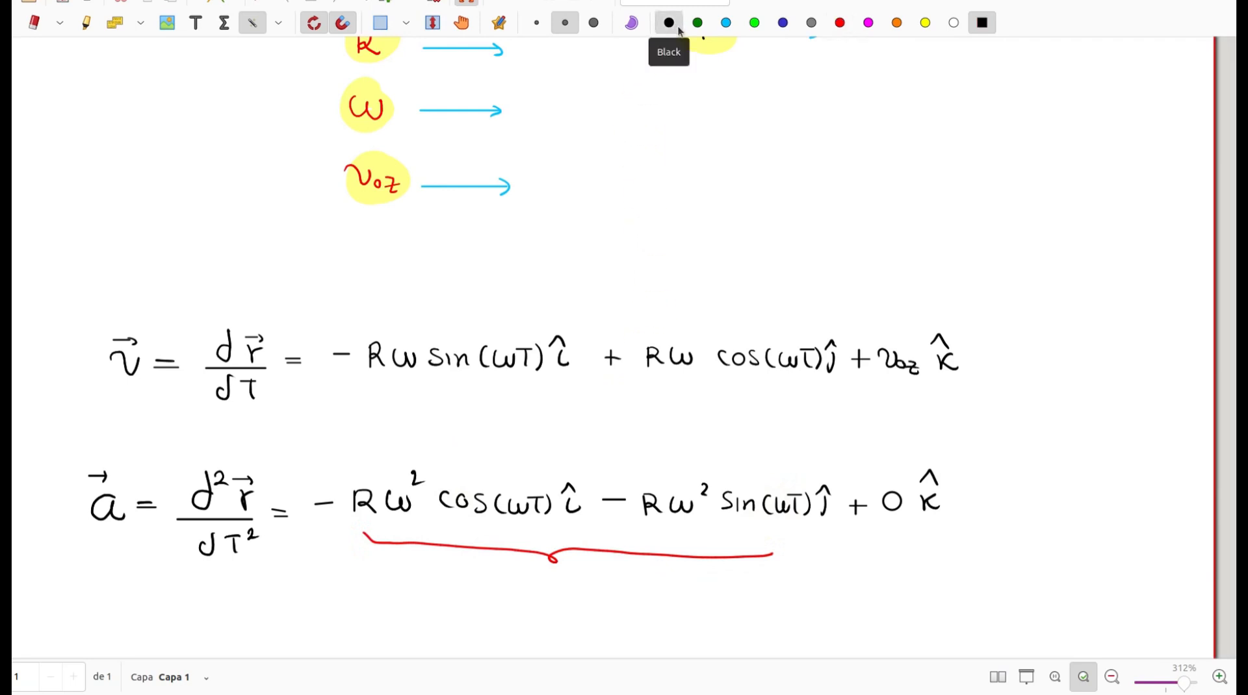
Step: Write the velocity magnitude ‖v⃗‖ = below the acceleration equation with a square root containing the term R²ω² sin²(ωT)
scroll(527, 404, "down", 5)
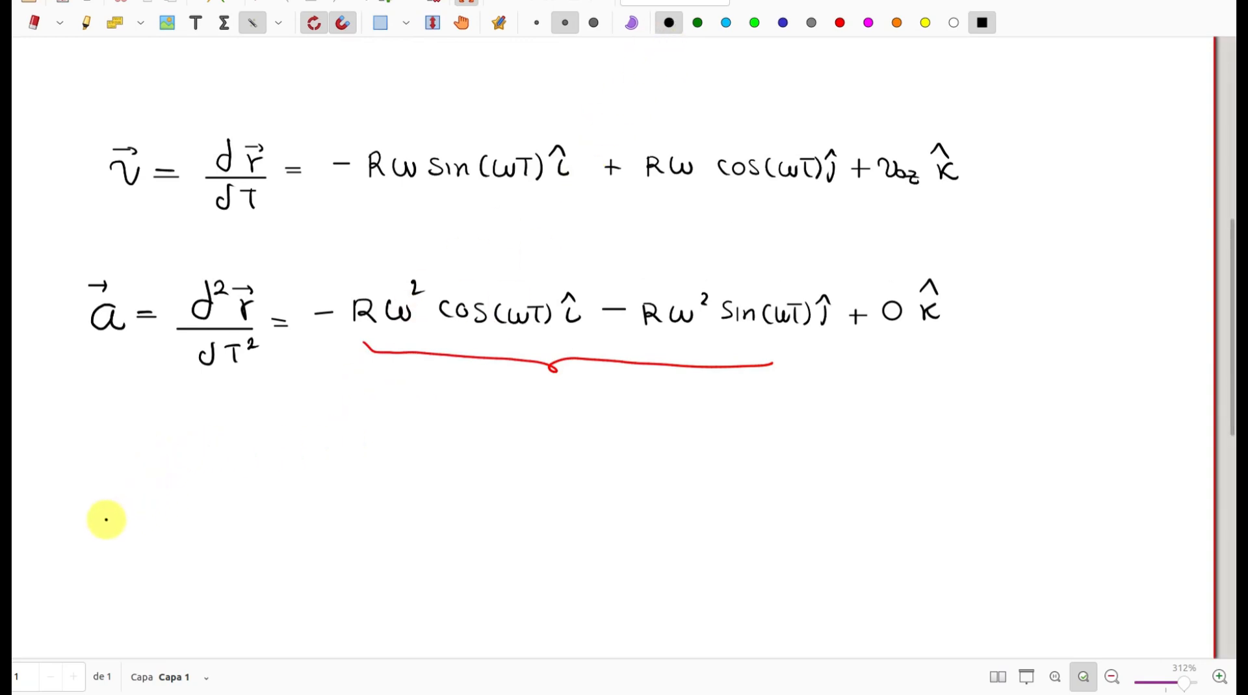
mouse_move(109, 510)
left_mouse_down()
mouse_move(129, 511)
mouse_move(126, 497)
mouse_move(87, 509)
mouse_move(90, 533)
mouse_move(178, 512)
left_mouse_up()
left_click_drag(164, 524, 180, 523)
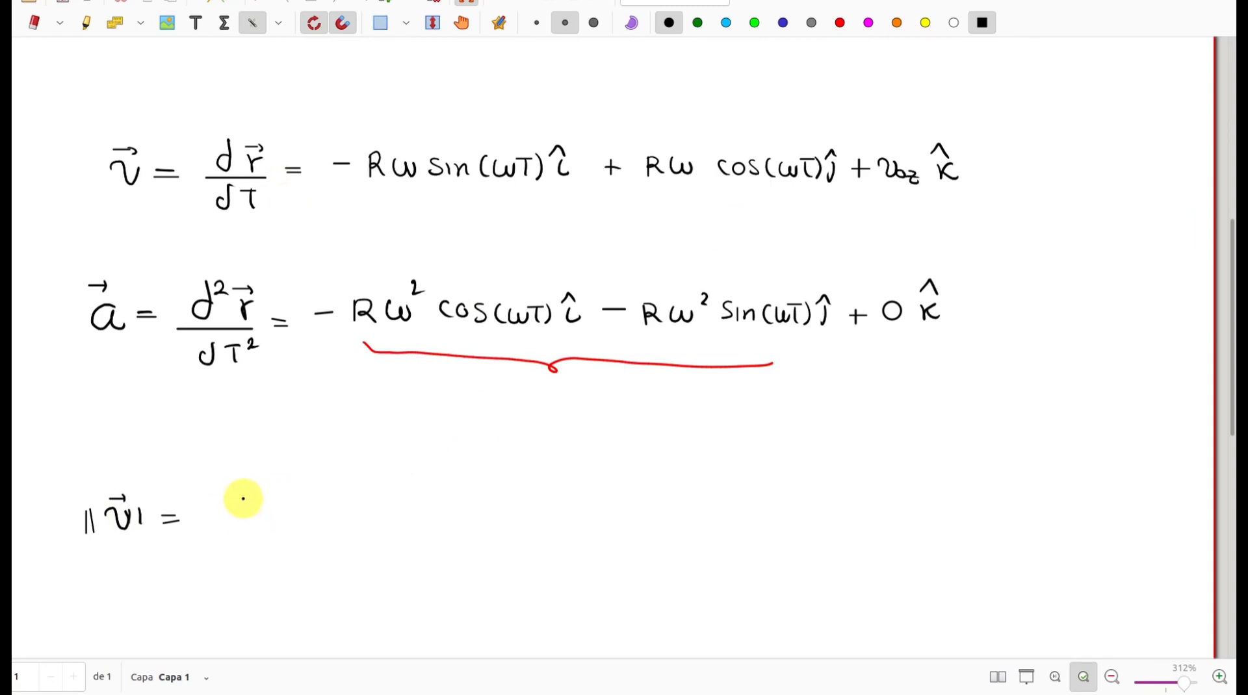
mouse_move(249, 513)
left_mouse_down()
mouse_move(292, 467)
mouse_move(630, 469)
left_mouse_up()
mouse_move(281, 520)
left_mouse_down()
mouse_move(279, 501)
mouse_move(306, 495)
mouse_move(329, 522)
left_mouse_up()
left_click_drag(332, 513, 355, 521)
left_click_drag(403, 504, 405, 504)
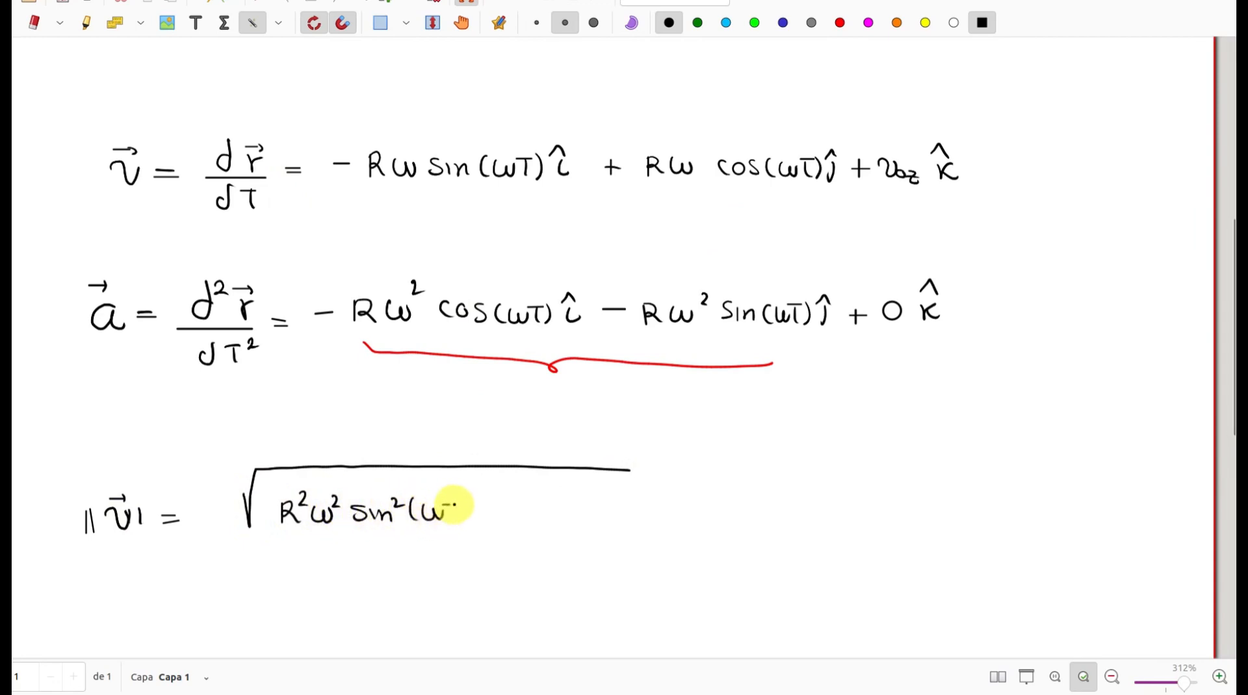
left_click_drag(463, 516, 460, 521)
Step: Add + R²ω² cos²ωT + v₀z under the velocity magnitude's square root and lengthen its bar to cover the terms
mouse_move(490, 507)
left_mouse_down()
mouse_move(490, 519)
mouse_move(524, 524)
left_mouse_up()
left_click_drag(530, 501, 594, 519)
mouse_move(607, 505)
left_mouse_down()
mouse_move(603, 521)
mouse_move(634, 510)
mouse_move(644, 522)
left_mouse_up()
mouse_move(639, 506)
left_mouse_down()
mouse_move(709, 471)
mouse_move(808, 470)
left_mouse_up()
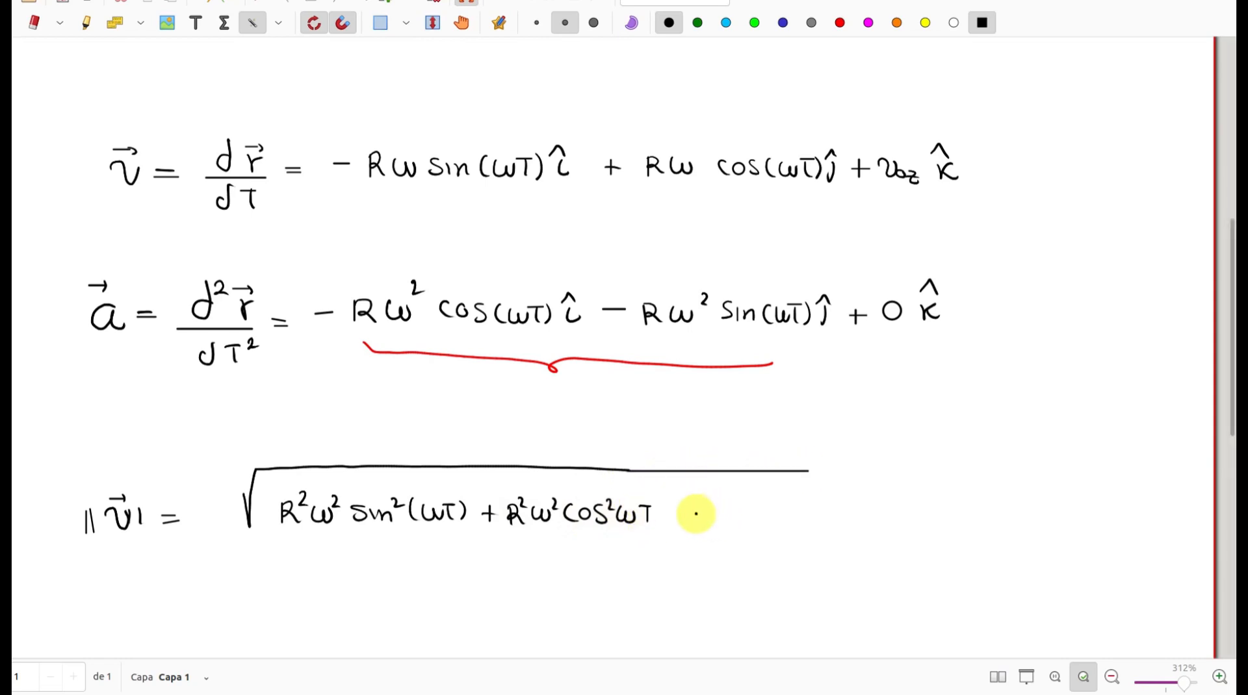
left_click_drag(685, 519, 698, 518)
mouse_move(694, 510)
left_mouse_down()
mouse_move(694, 525)
mouse_move(739, 524)
mouse_move(761, 503)
left_mouse_up()
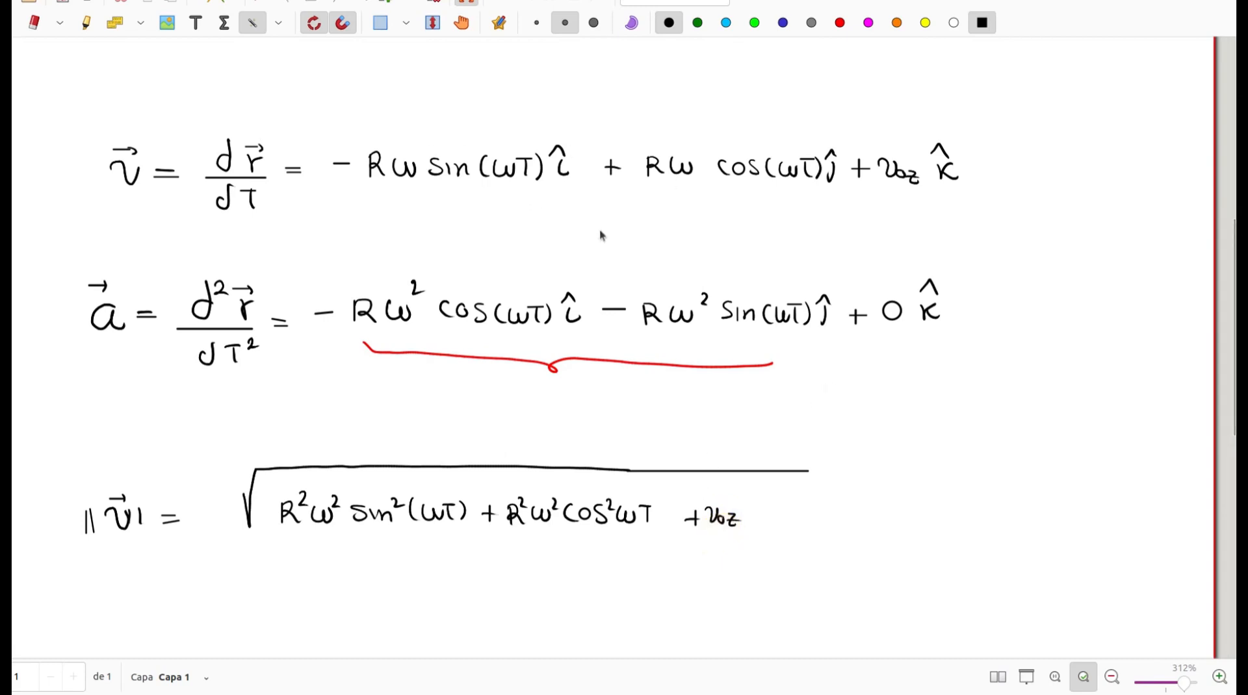
Step: Start a second velocity magnitude line below with ‖v⃗‖ = and an empty square root sign
scroll(649, 321, "down", 5)
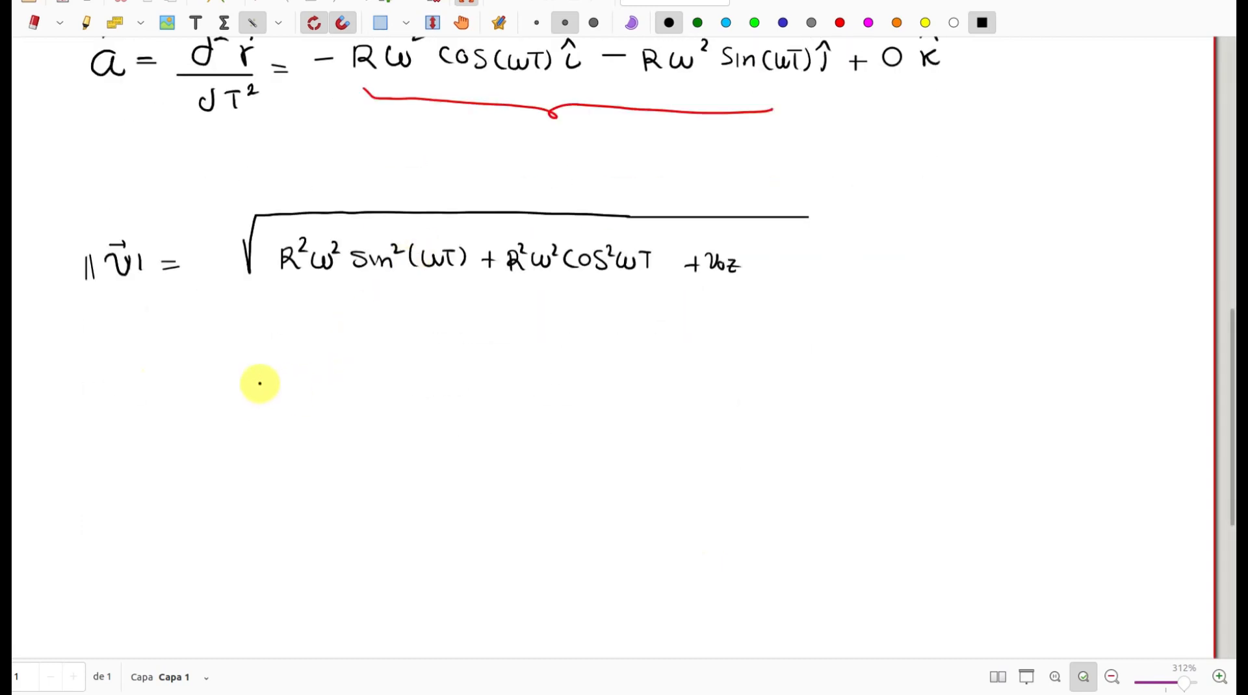
left_click_drag(81, 372, 81, 390)
mouse_move(88, 390)
left_mouse_down()
mouse_move(87, 376)
mouse_move(120, 376)
mouse_move(122, 362)
mouse_move(132, 393)
left_mouse_up()
left_click(125, 388)
left_click(131, 388)
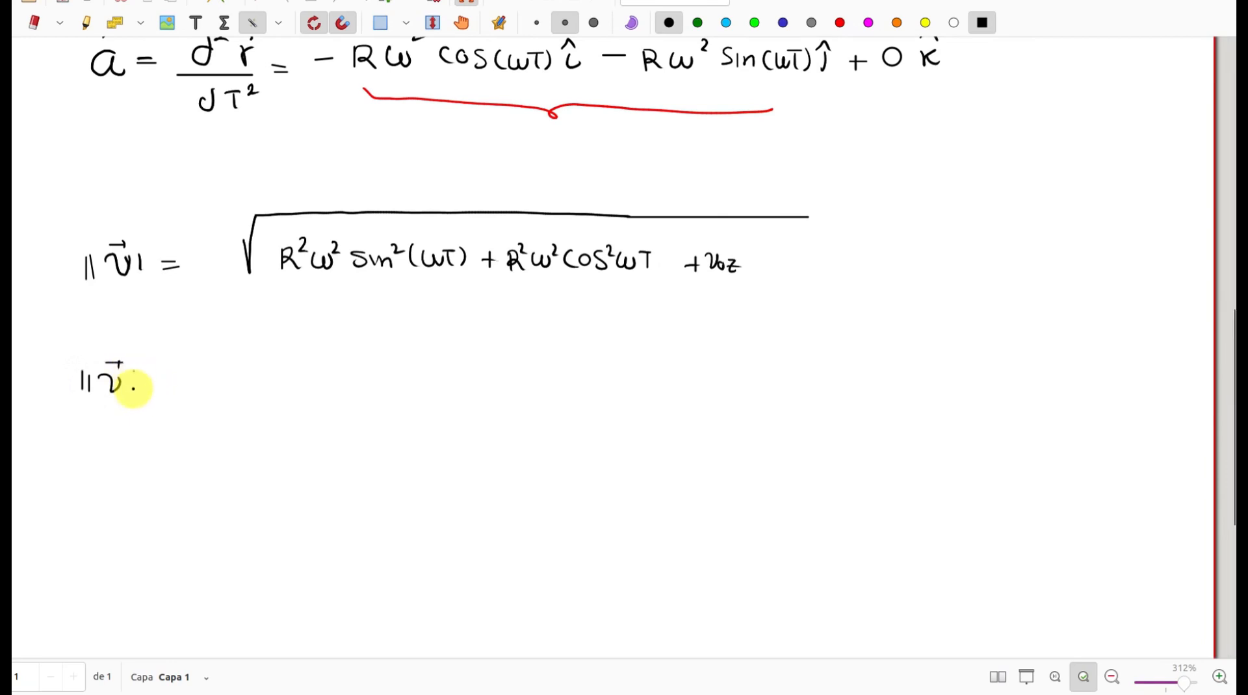
left_click_drag(134, 372, 134, 392)
mouse_move(142, 371)
left_mouse_down()
mouse_move(142, 392)
mouse_move(178, 380)
left_mouse_up()
mouse_move(163, 388)
left_mouse_down()
mouse_move(349, 332)
mouse_move(653, 327)
left_mouse_up()
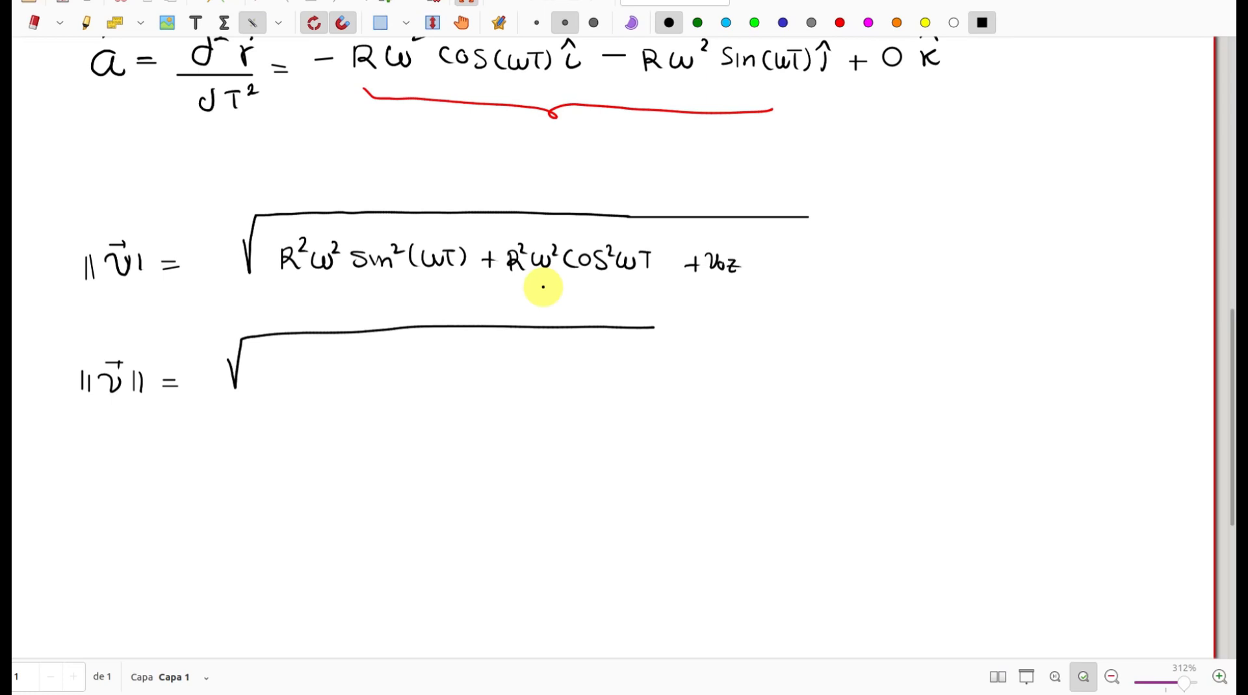
Step: Write R²ω² + v₀z² under the new square root and add the missing square to v₀z in the line above
mouse_move(279, 366)
left_mouse_down()
mouse_move(294, 384)
mouse_move(304, 369)
mouse_move(351, 371)
mouse_move(397, 379)
mouse_move(386, 388)
left_mouse_up()
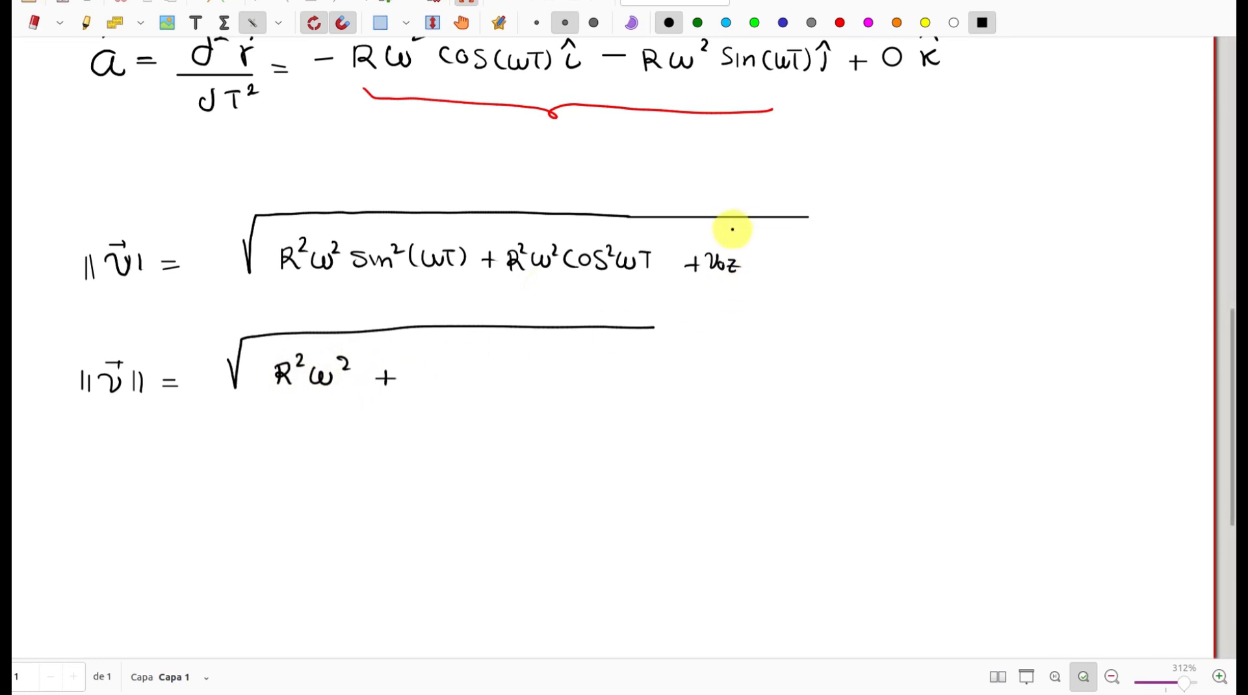
left_click_drag(734, 240, 748, 251)
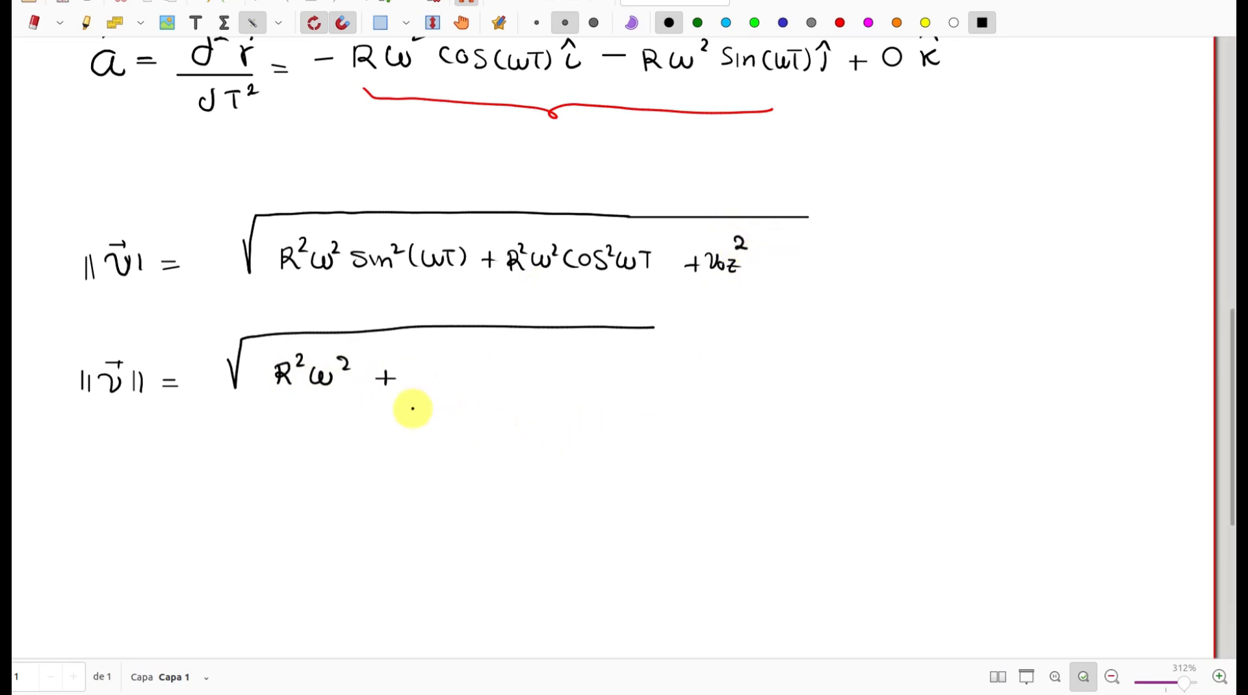
left_click_drag(423, 365, 470, 377)
left_click_drag(480, 355, 492, 363)
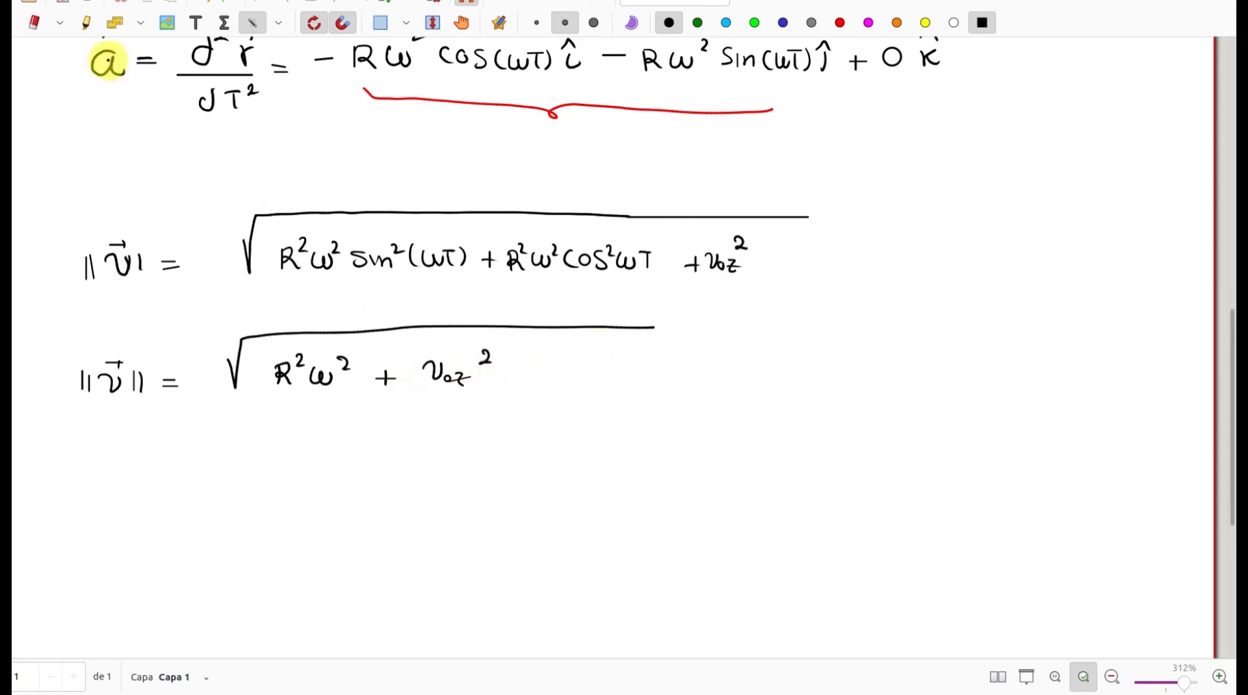
Step: Erase the excess length of the bar over R²ω² + v₀z² and close its end with a short vertical stroke
left_click(33, 23)
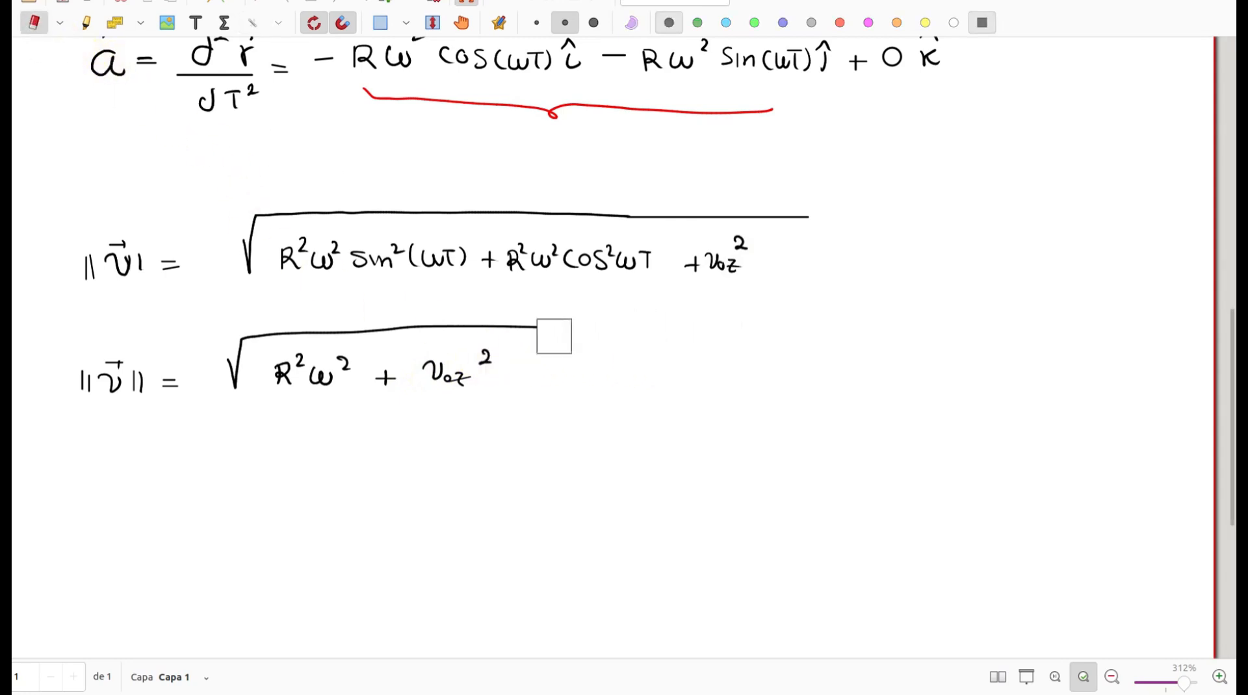
key("ctrl+1")
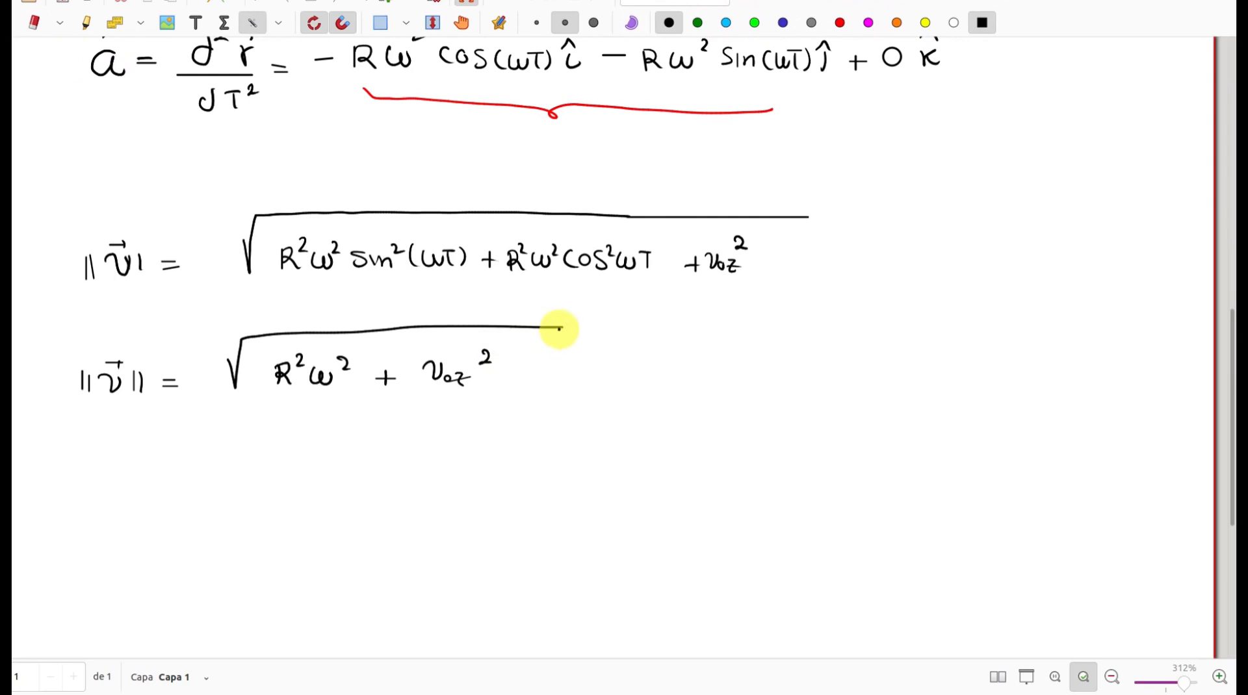
left_click_drag(564, 327, 564, 354)
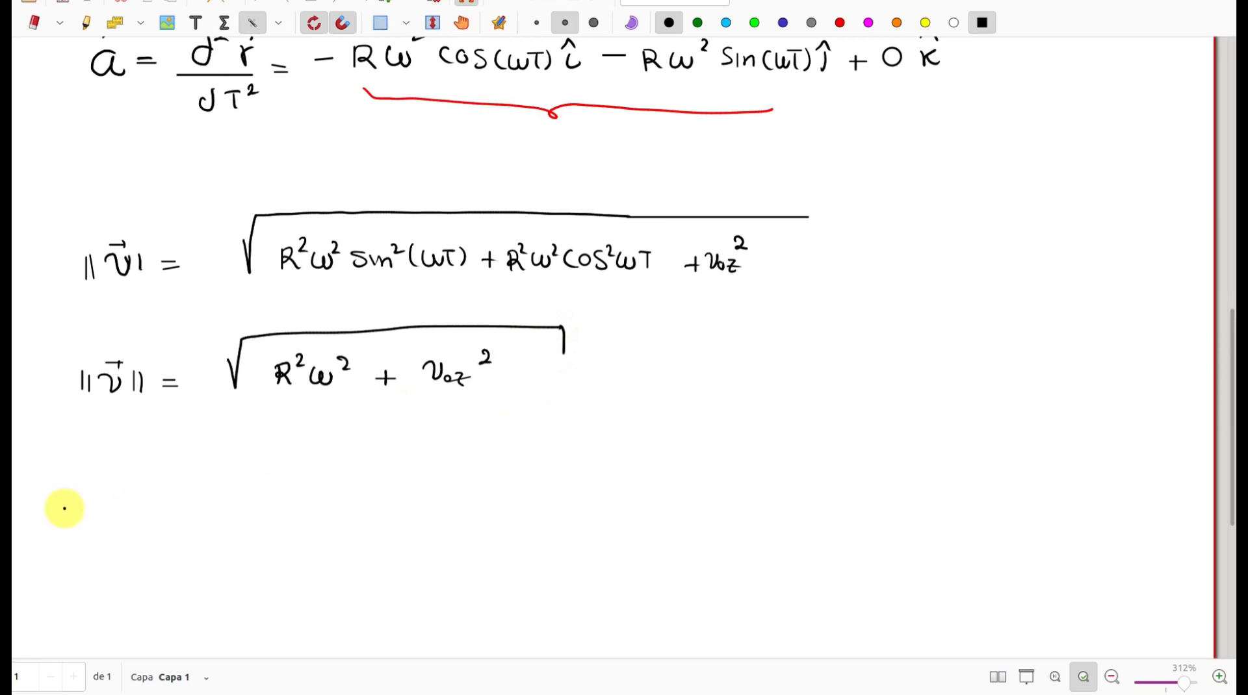
Step: Write ‖a⃗‖ = below the simplified velocity magnitude
mouse_move(66, 507)
left_mouse_down()
mouse_move(65, 528)
mouse_move(119, 526)
mouse_move(116, 495)
mouse_move(142, 525)
mouse_move(180, 511)
left_mouse_up()
left_click_drag(160, 521, 180, 521)
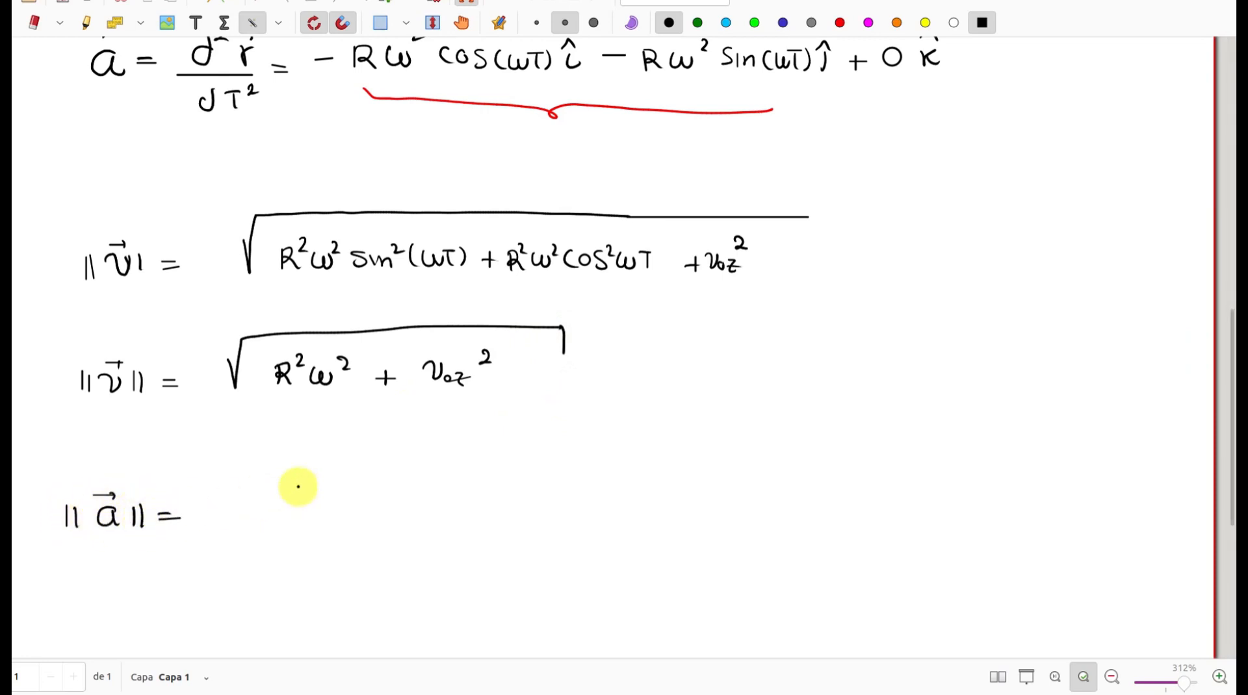
Step: Draw red arrows pointing at the minus signs of the î and ĵ components in the acceleration equation
scroll(613, 256, "up", 3)
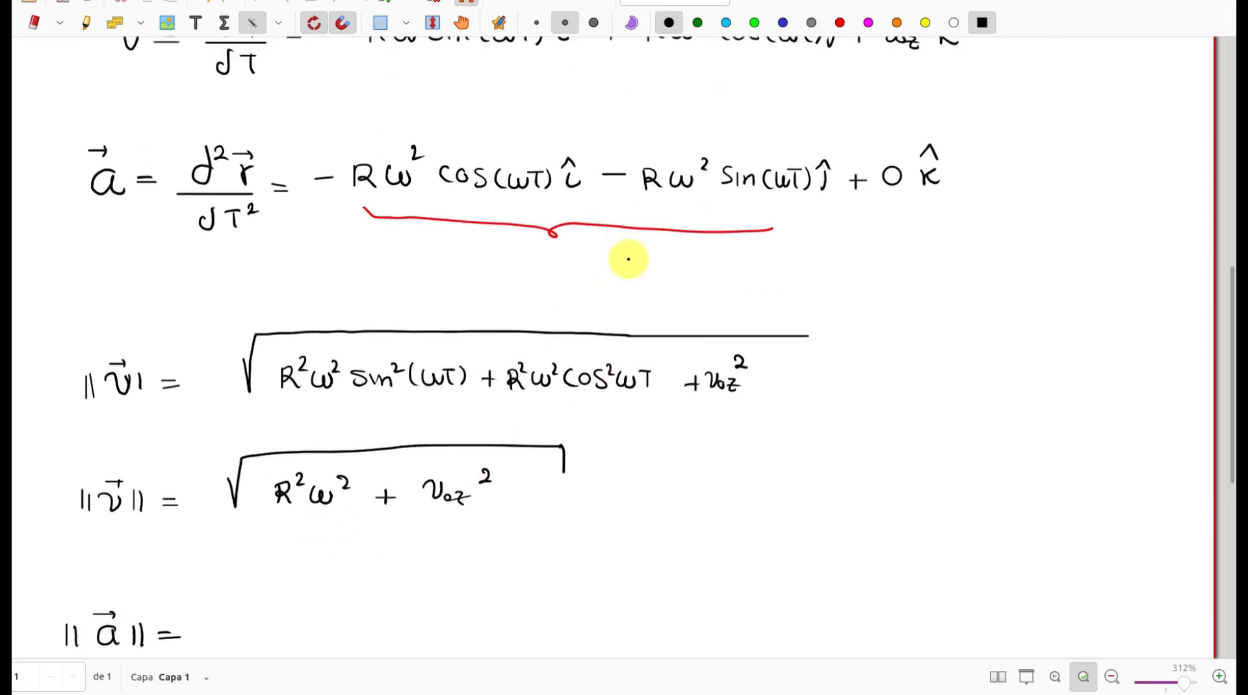
left_click(840, 23)
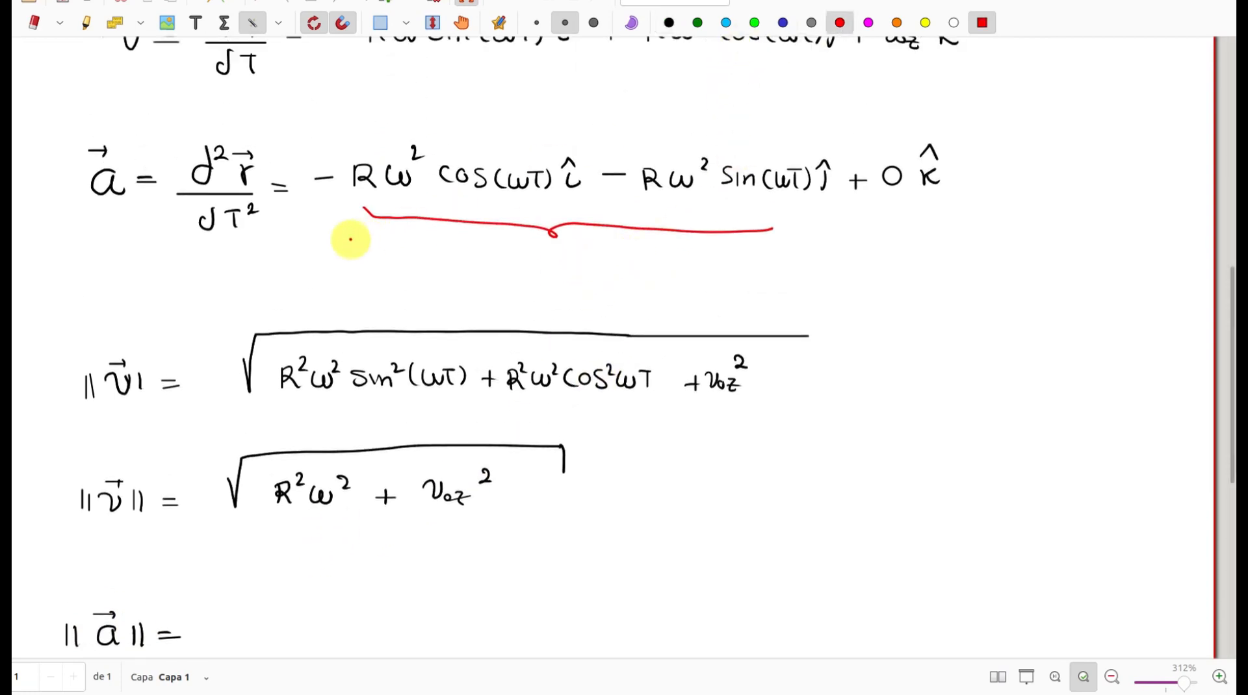
left_click_drag(278, 273, 320, 220)
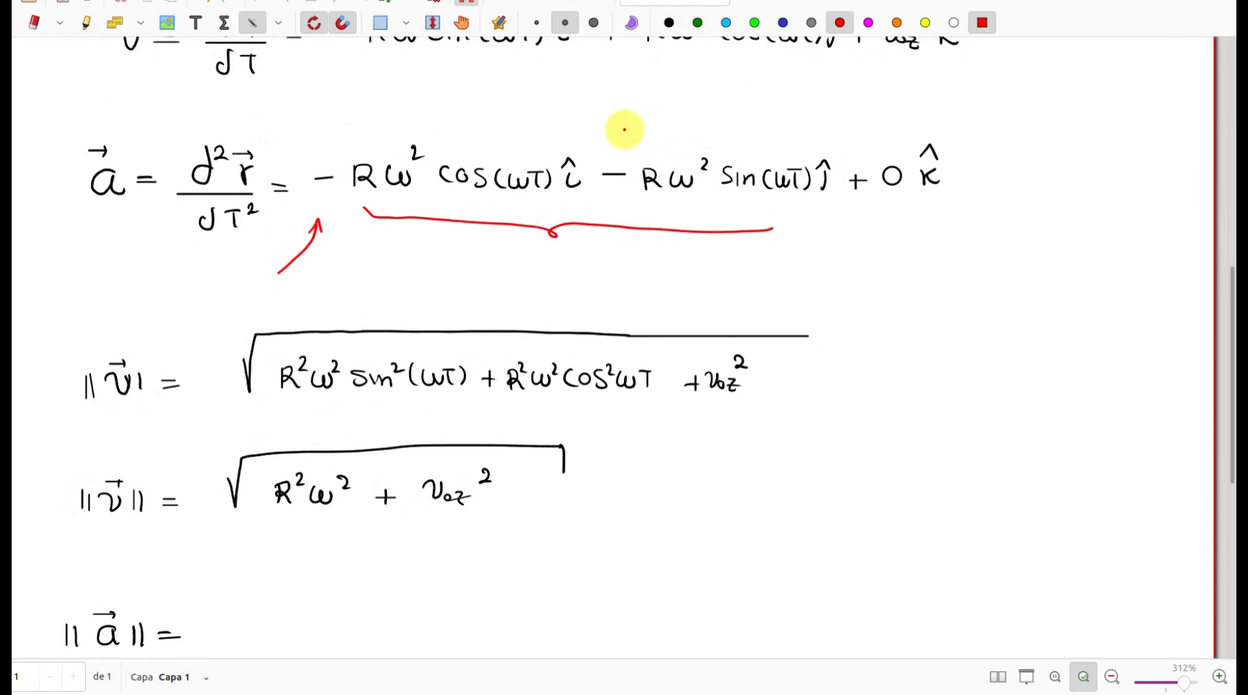
left_click_drag(619, 92, 622, 132)
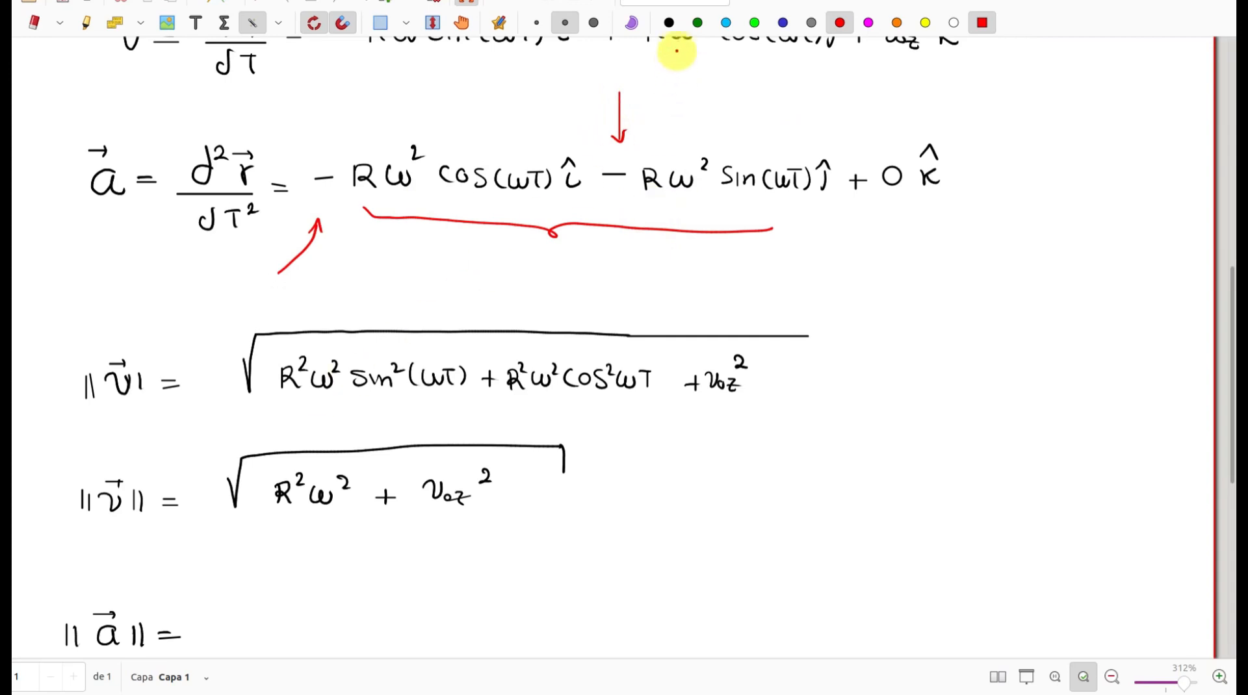
Step: Complete the acceleration magnitude in black with √(R²ω⁴ cos²(ωT) + R²ω⁴ sin²(ωT)), extending the root bar over both terms
left_click(668, 23)
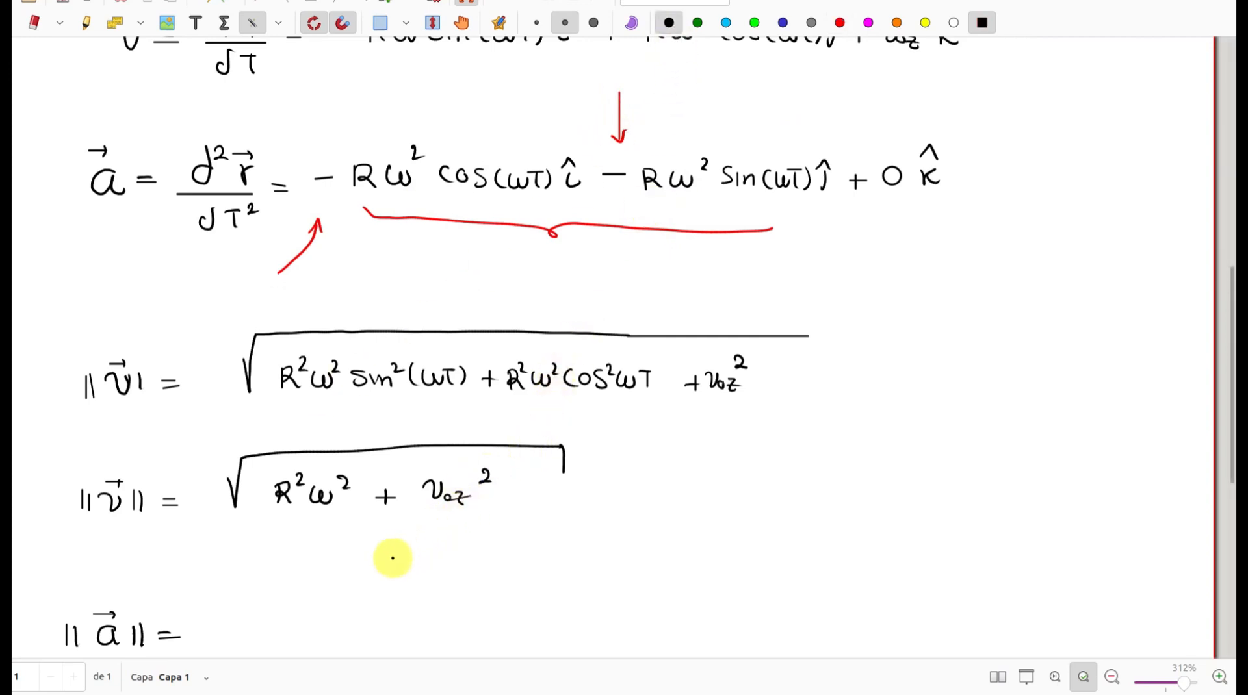
scroll(409, 546, "down", 2)
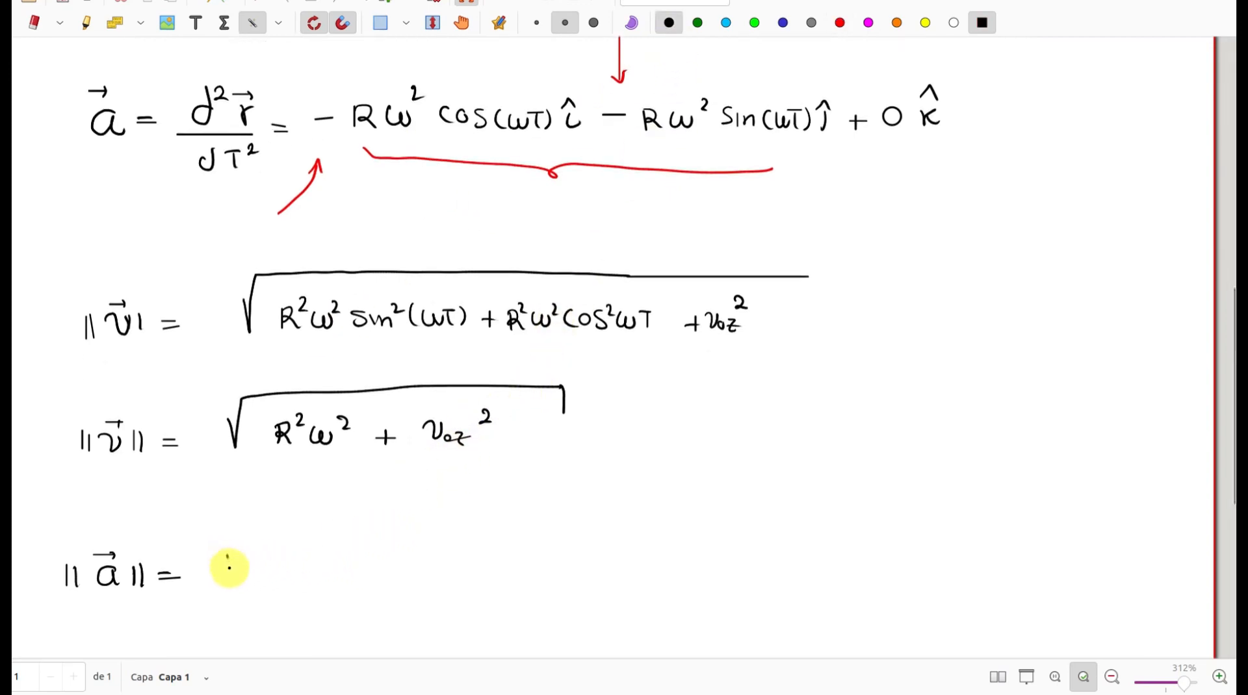
mouse_move(228, 567)
left_mouse_down()
mouse_move(238, 527)
mouse_move(370, 520)
mouse_move(607, 536)
left_mouse_up()
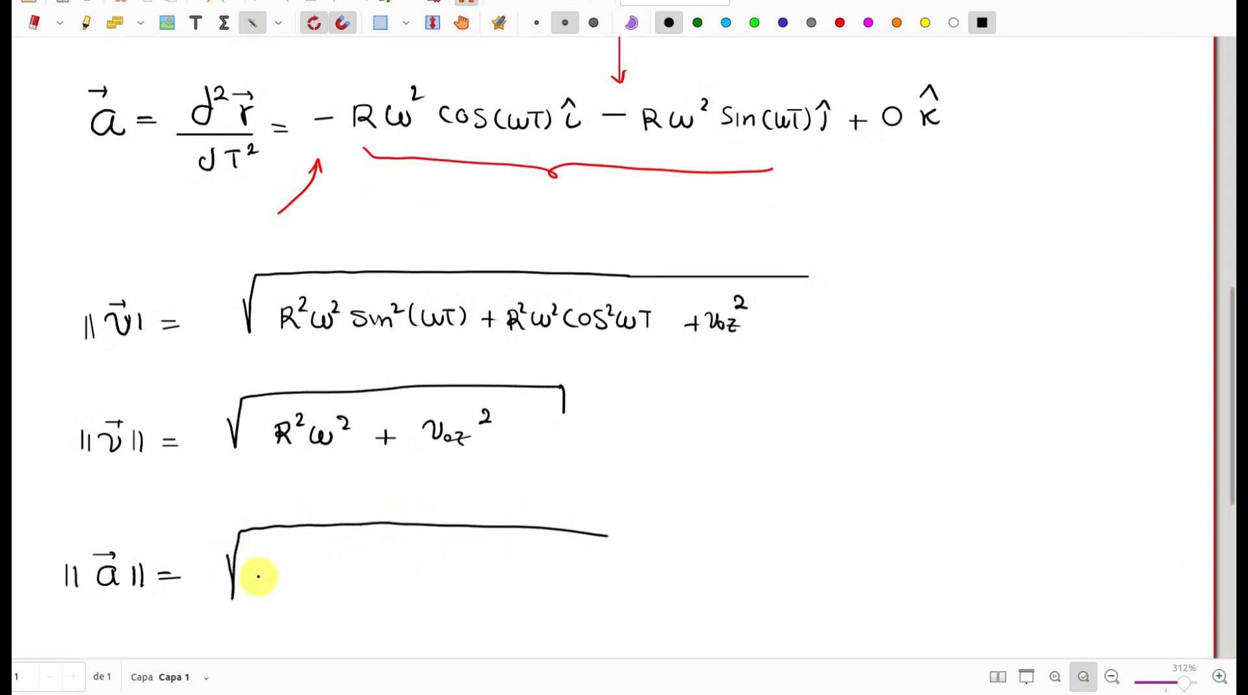
left_click_drag(262, 572, 328, 571)
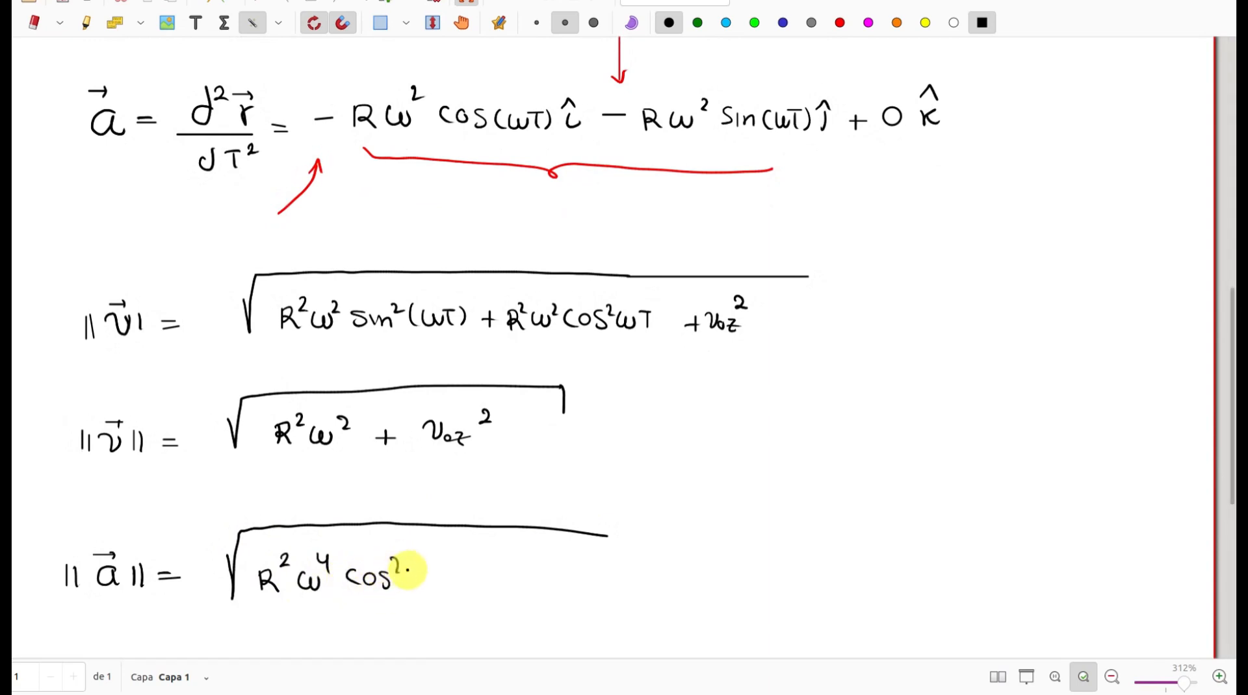
left_click_drag(443, 572, 458, 587)
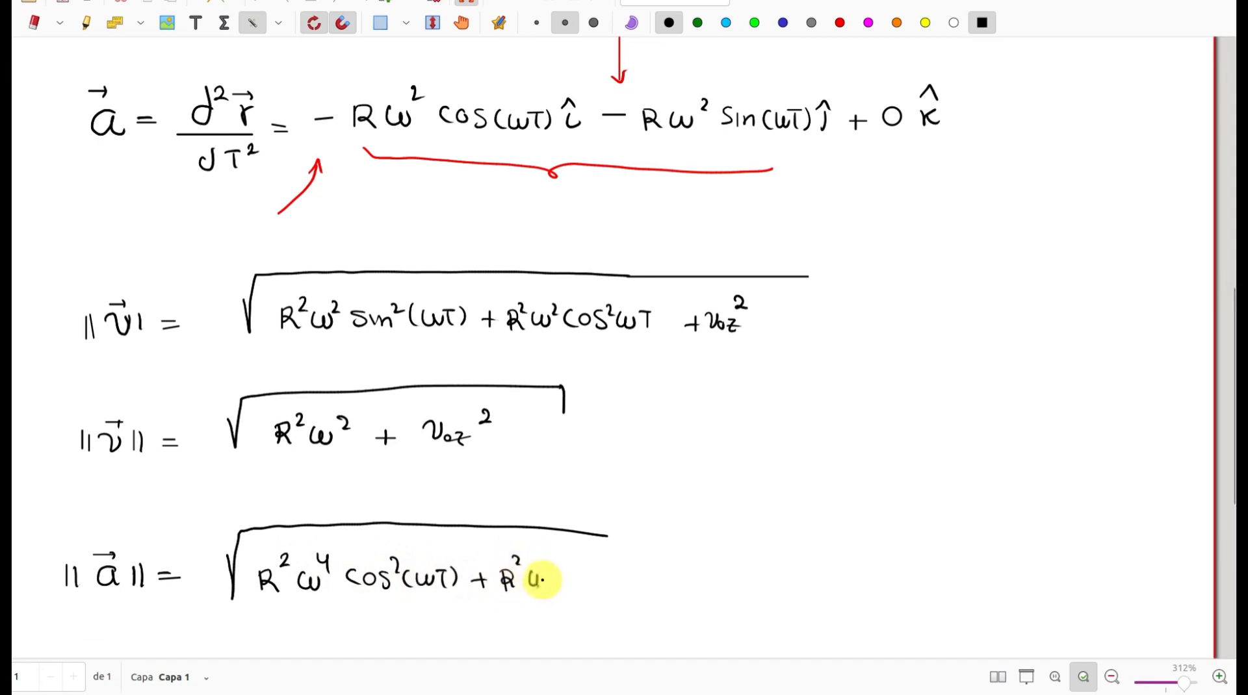
left_click_drag(543, 579, 543, 582)
left_click_drag(543, 554, 549, 565)
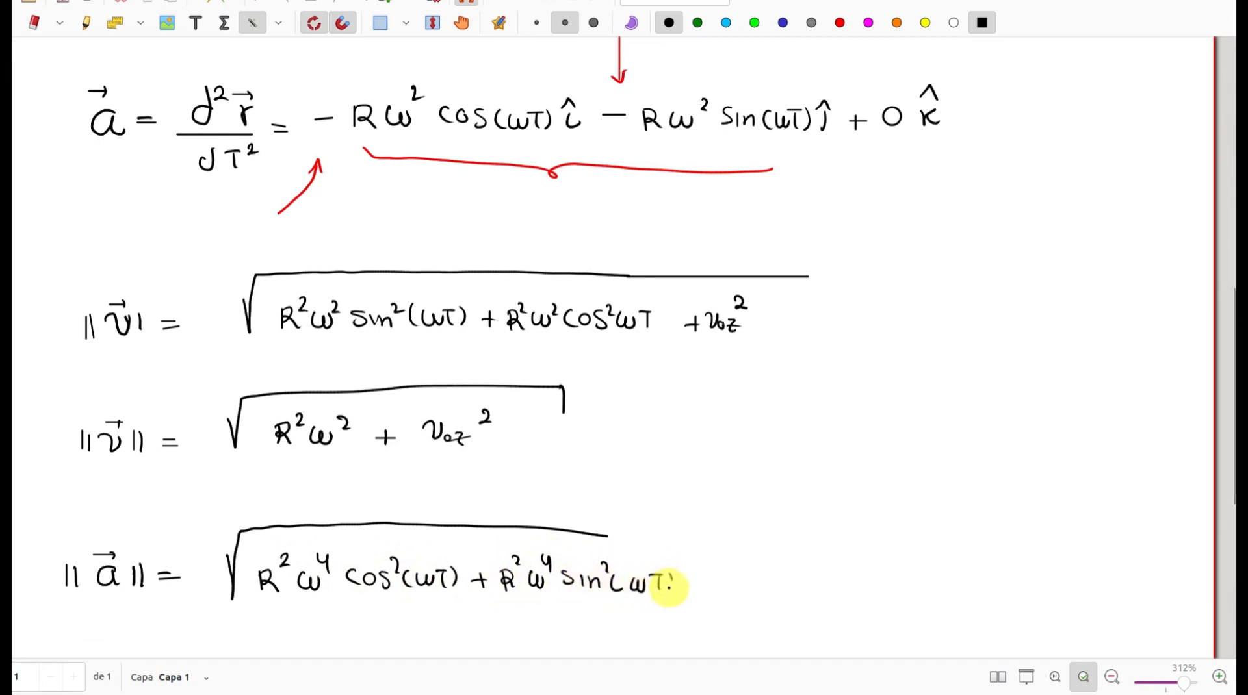
left_click_drag(603, 537, 685, 531)
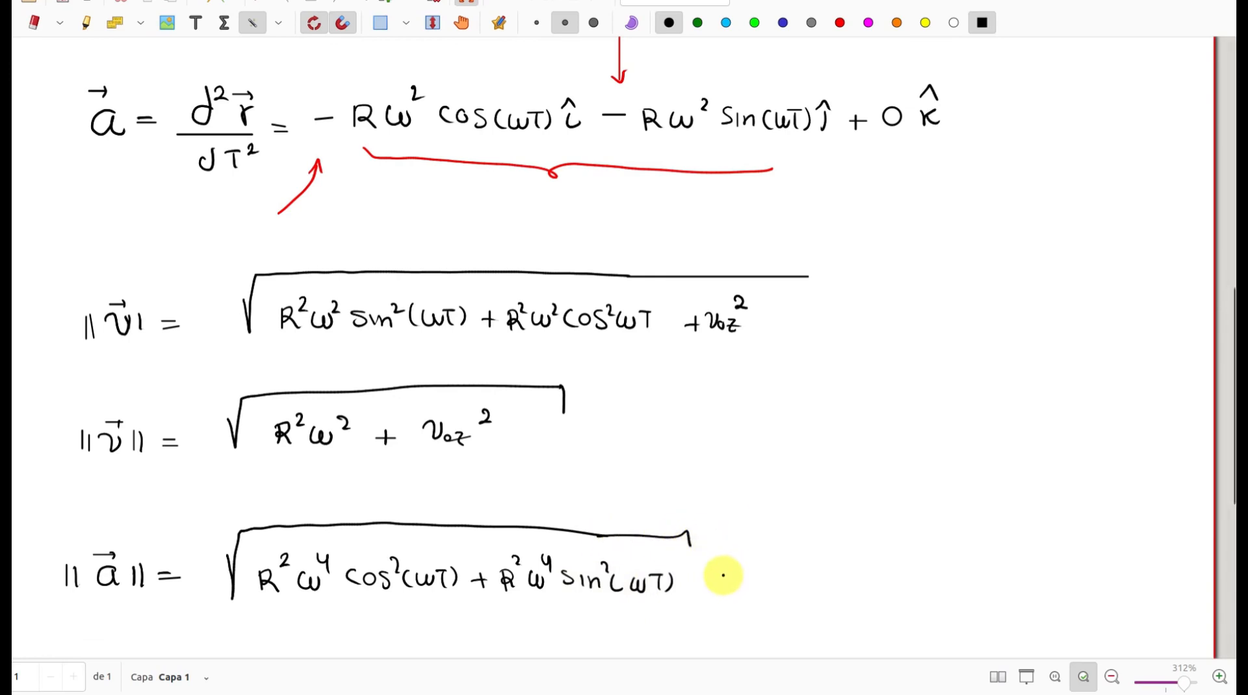
Step: Write the simplified result = Rω² after the acceleration magnitude's square root
left_click_drag(722, 573, 742, 573)
left_click_drag(721, 583, 743, 582)
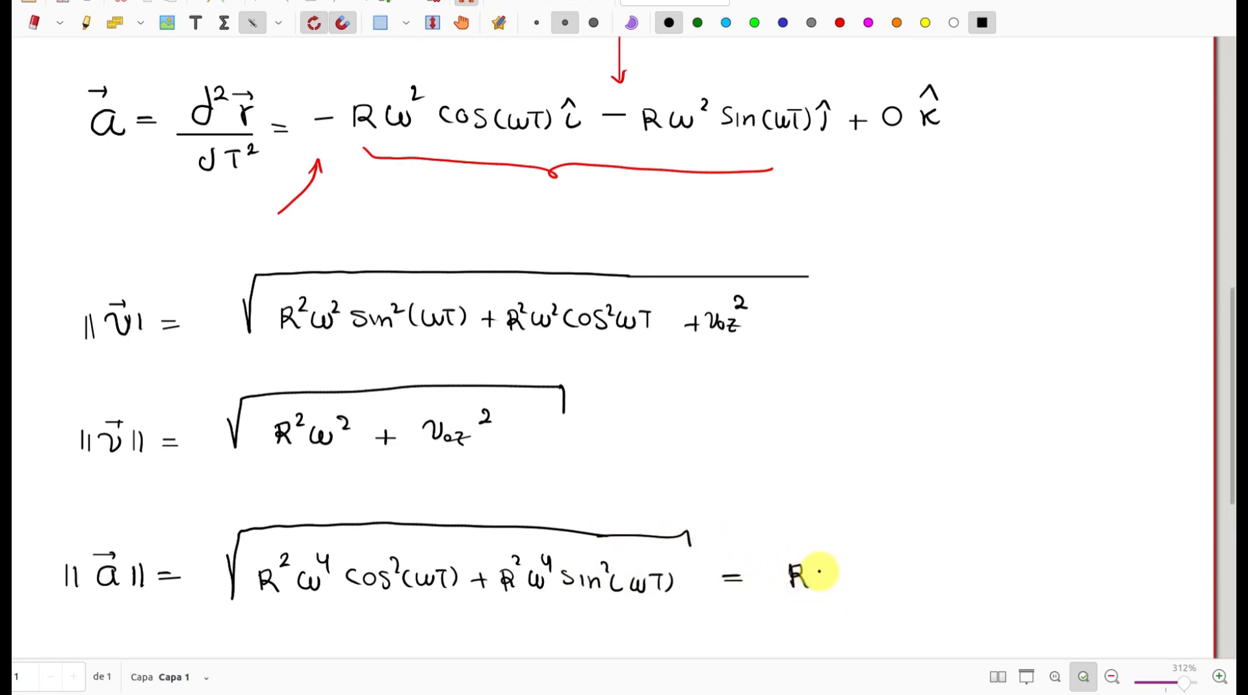
left_click_drag(850, 560, 864, 568)
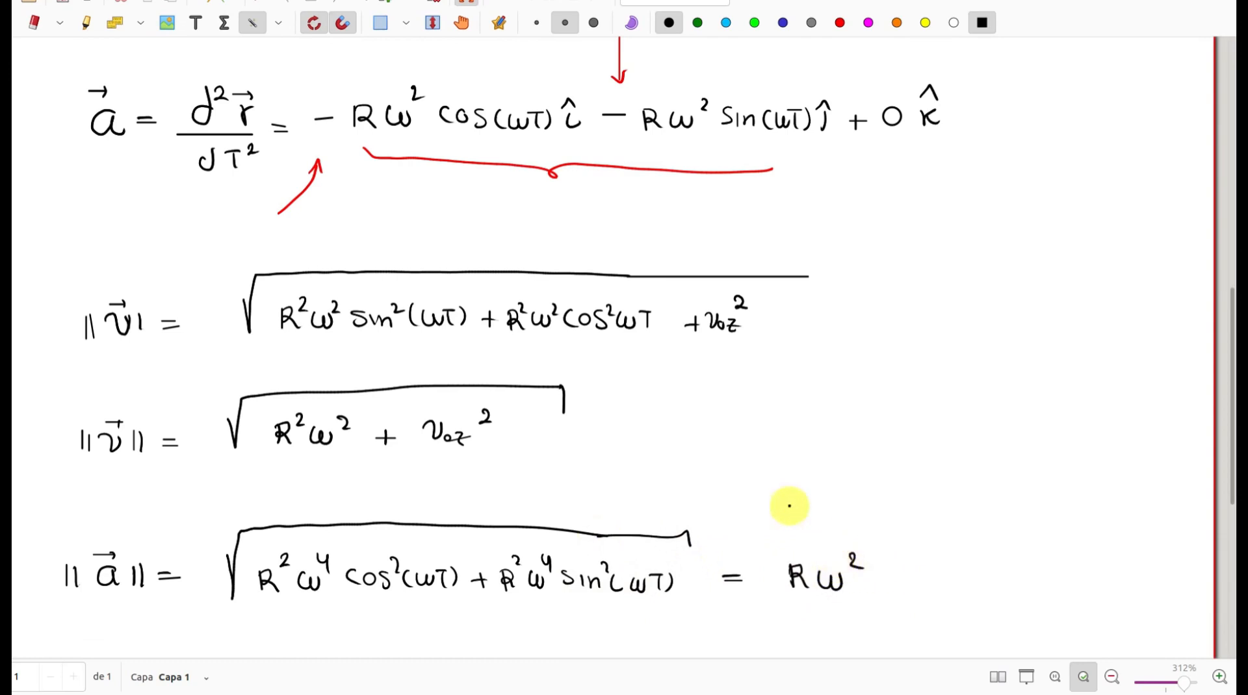
Step: Draw blue arrows pointing at the Rω² result and at R² and ω² in the simplified velocity magnitude
left_click(784, 24)
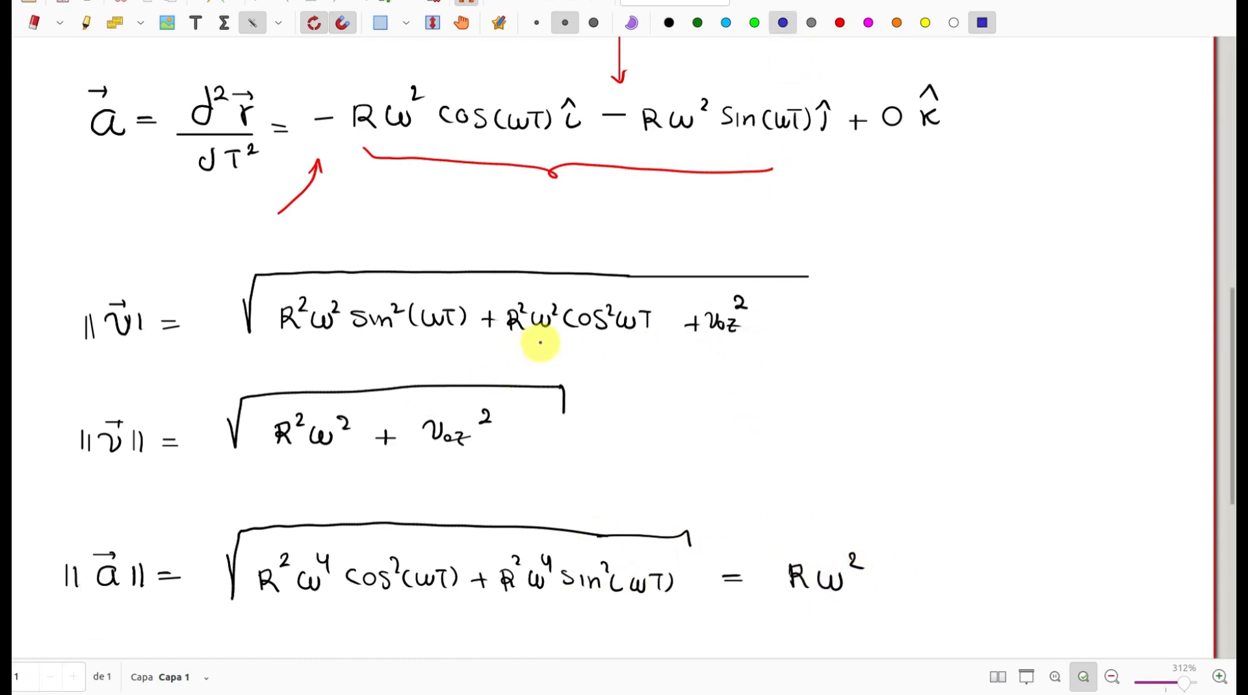
left_click_drag(952, 499, 901, 577)
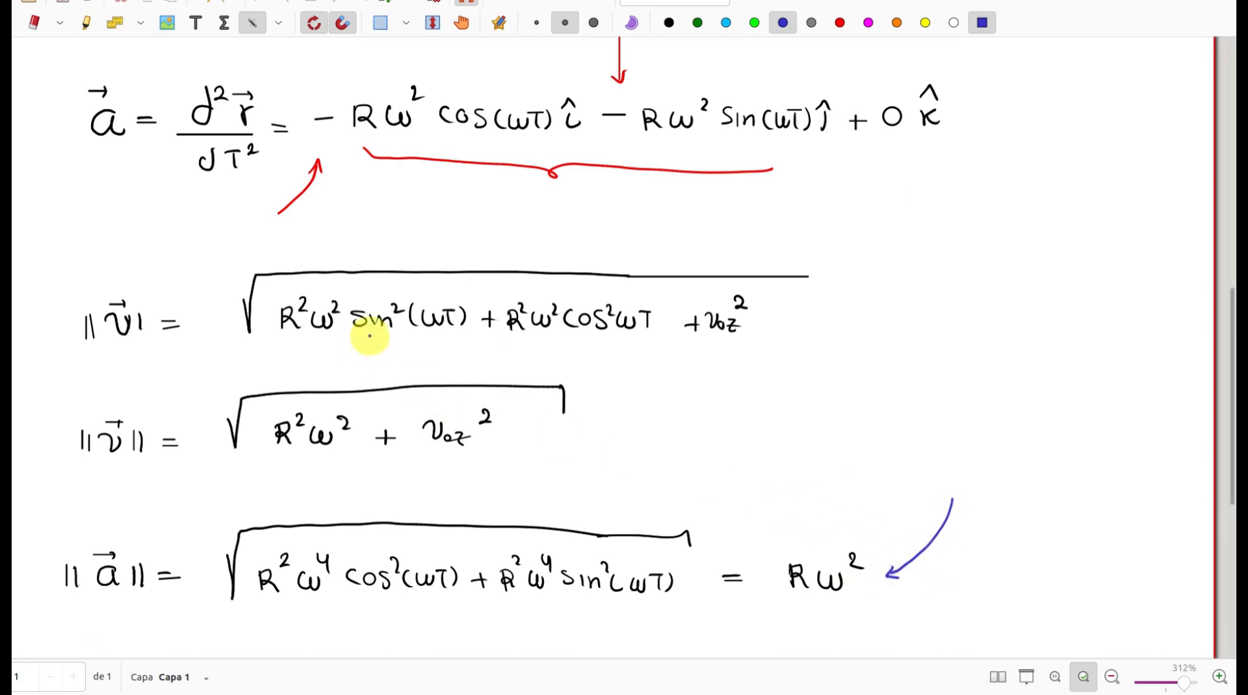
mouse_move(242, 512)
left_mouse_down()
mouse_move(271, 473)
mouse_move(281, 479)
left_mouse_up()
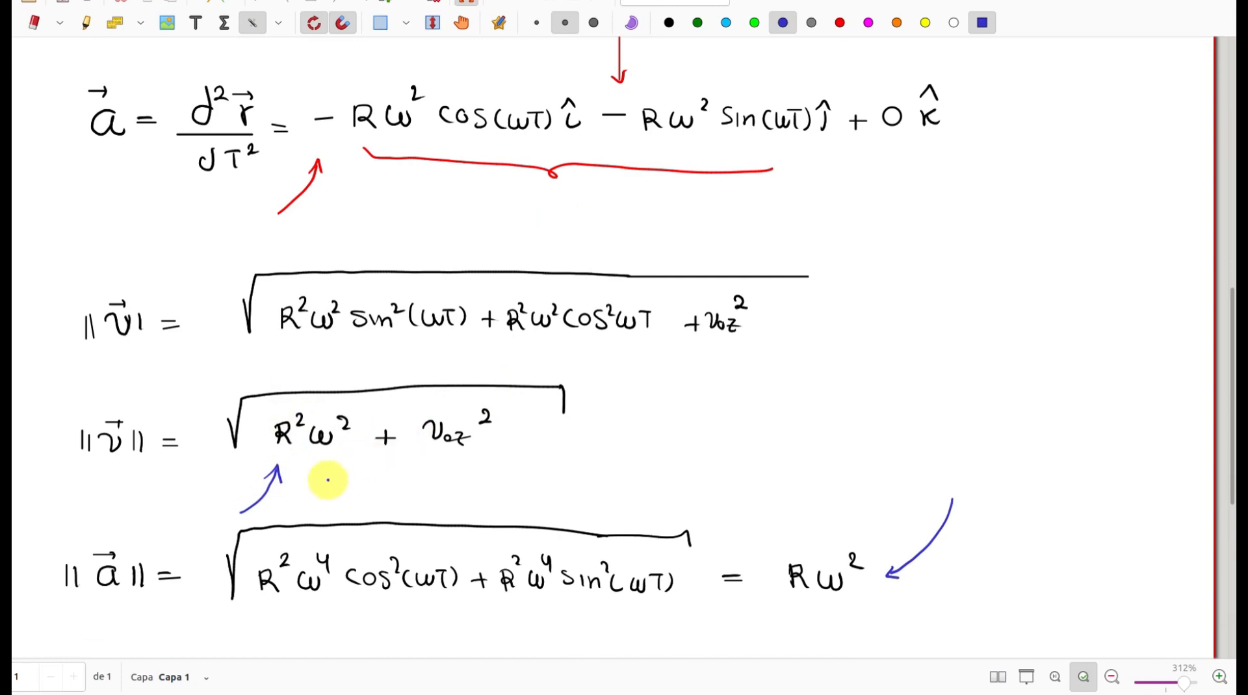
mouse_move(329, 498)
left_mouse_down()
mouse_move(325, 465)
mouse_move(333, 479)
left_mouse_up()
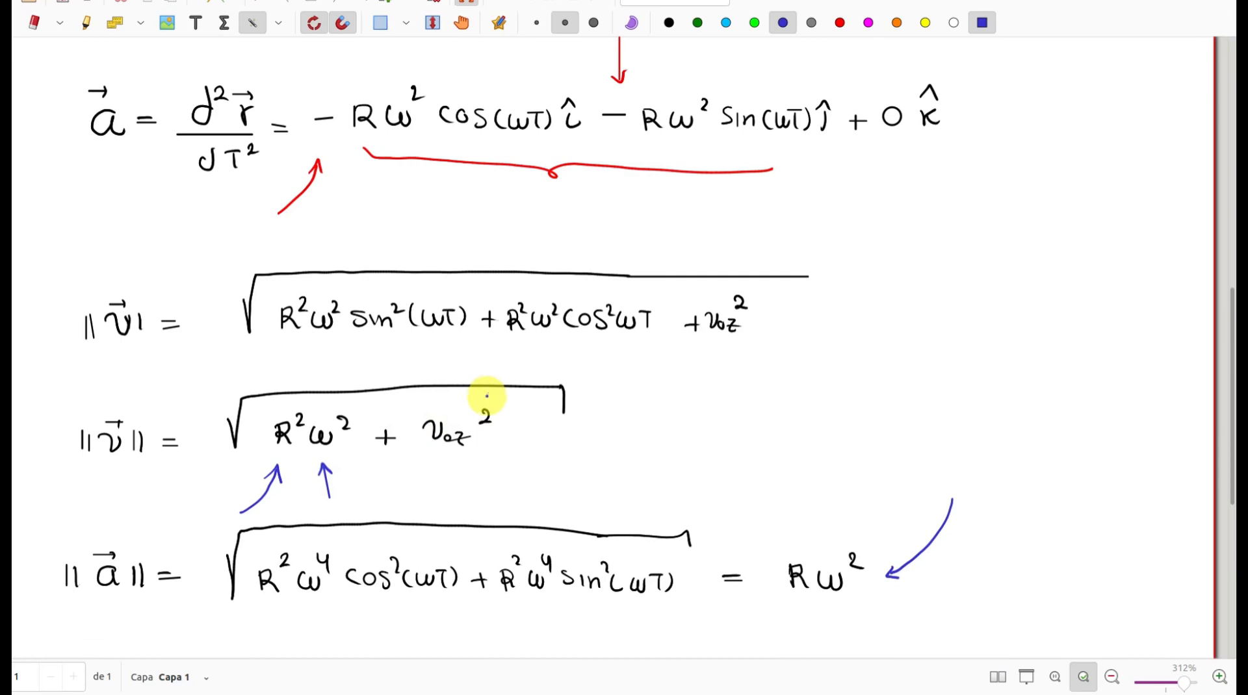
Step: Switch to GeoGebra and change the helix's ω slider to −2.8, followed by 1.7
key("alt+Tab")
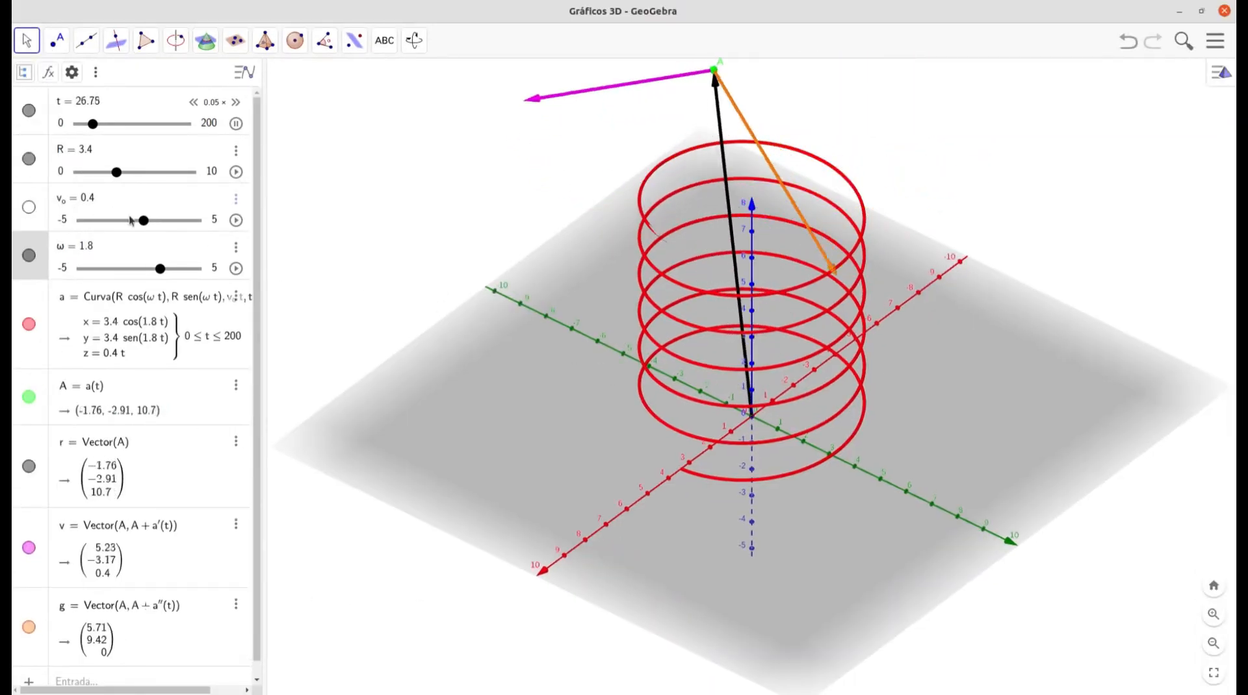
left_click_drag(159, 270, 107, 269)
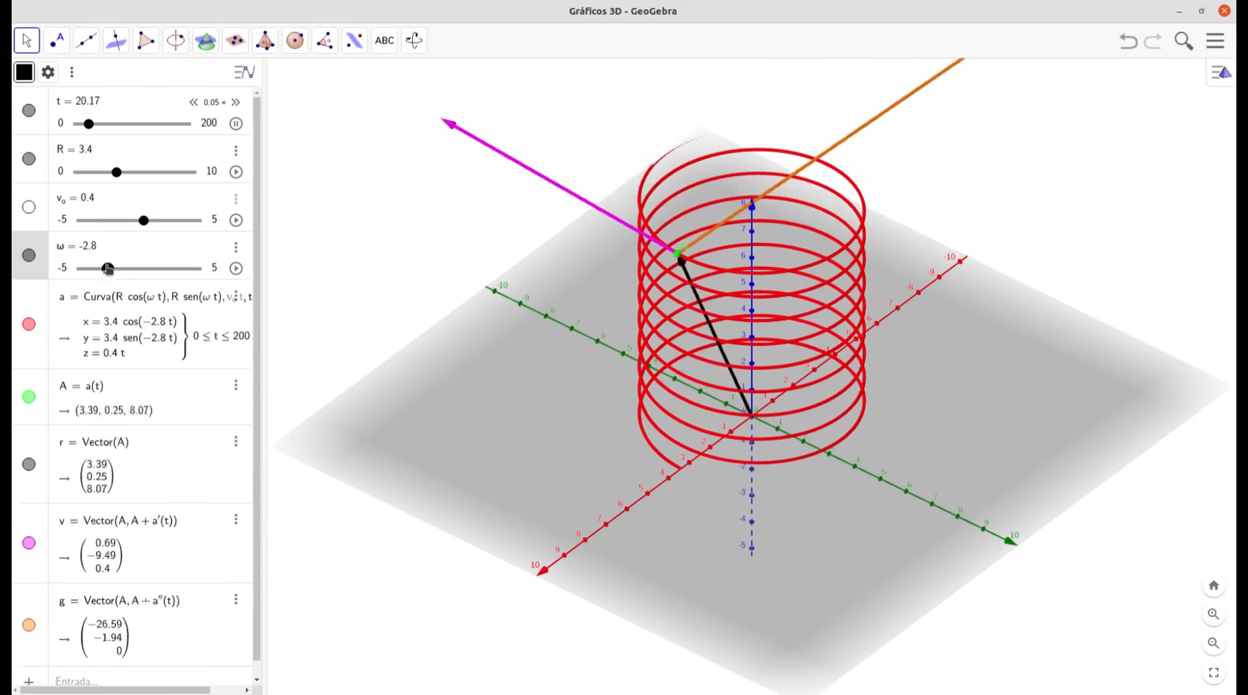
left_click_drag(107, 269, 160, 270)
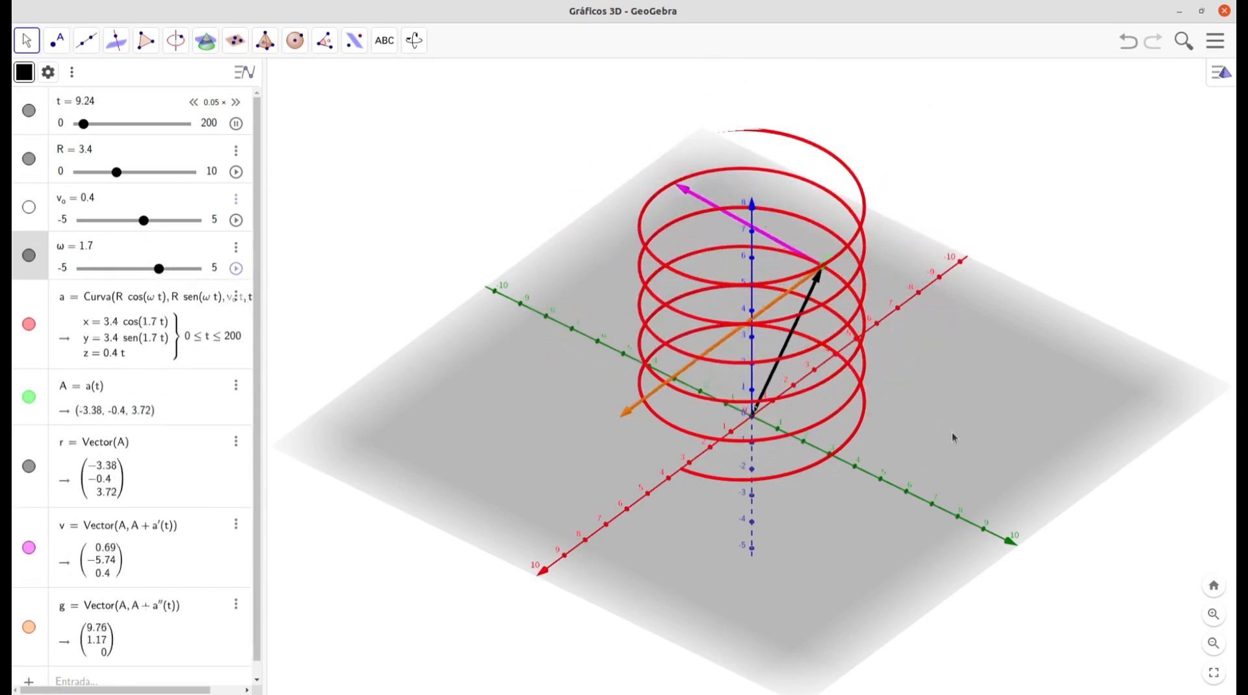
left_click_drag(952, 431, 990, 430)
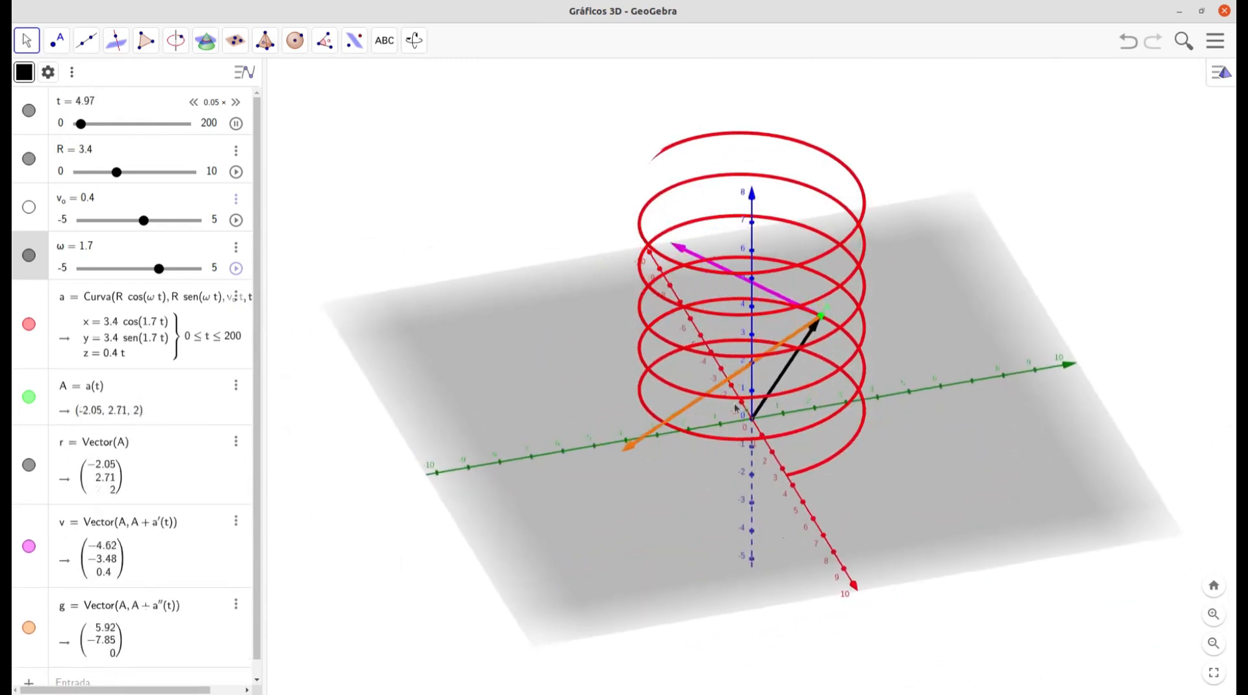
left_click_drag(257, 348, 255, 448)
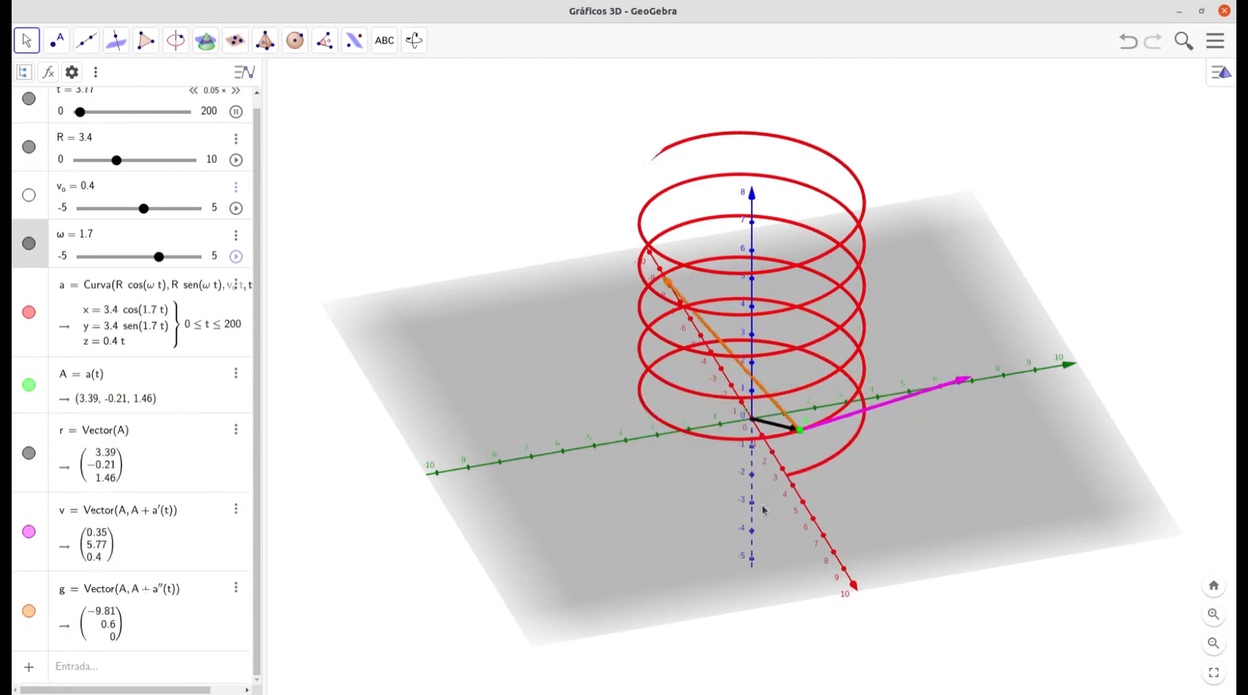
mouse_move(769, 481)
left_mouse_down()
mouse_move(777, 542)
mouse_move(761, 499)
left_mouse_up()
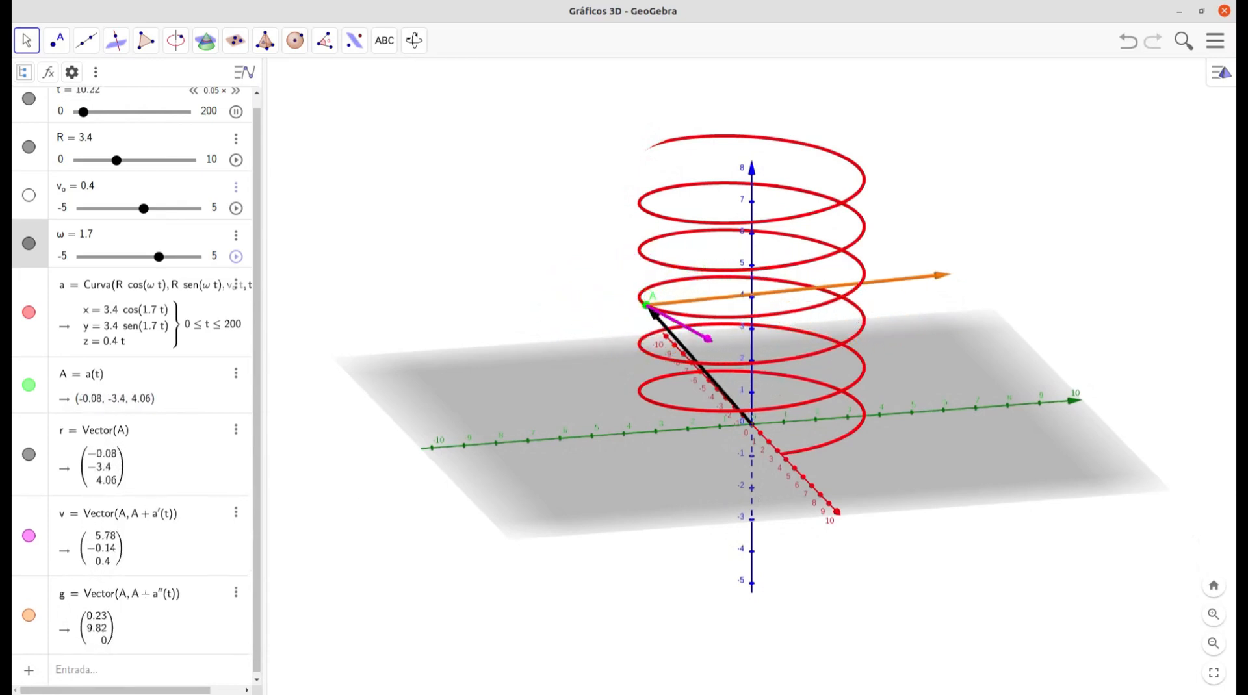
Step: Switch to the handwritten notes and write v⃗·a⃗ = ‖v⃗‖ ‖a⃗‖ cosθ in black below the acceleration magnitude
left_click(5, 309)
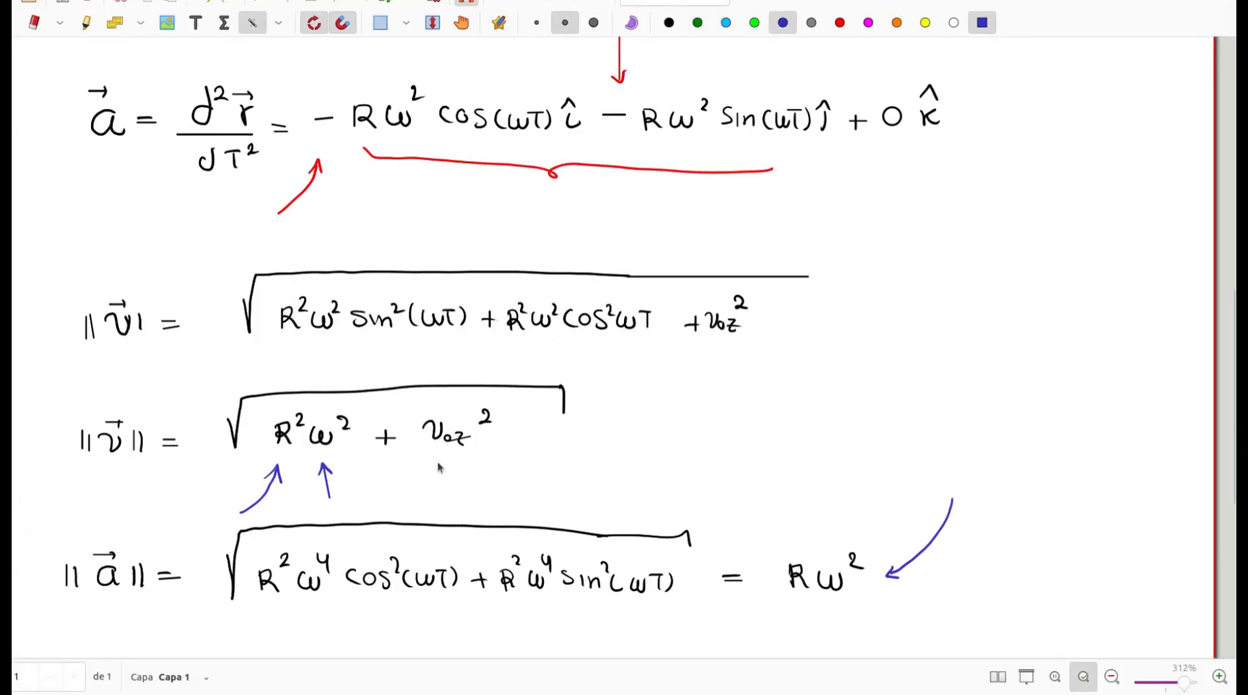
scroll(499, 472, "down", 6)
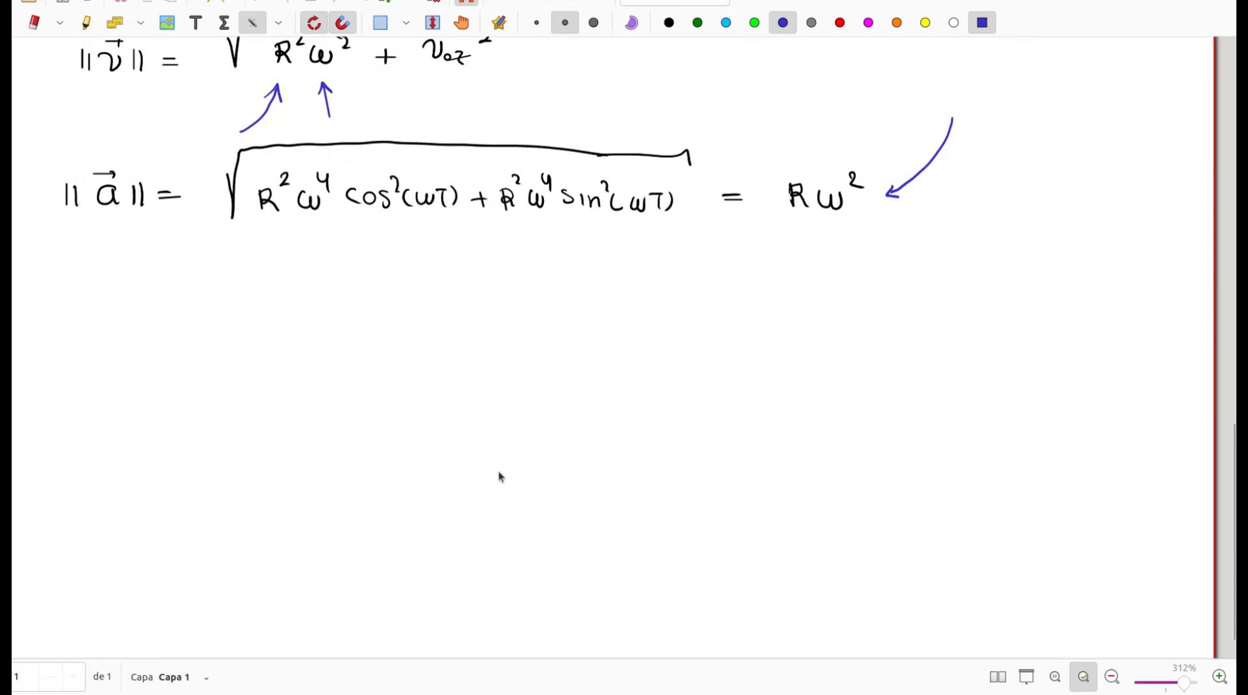
left_click(669, 23)
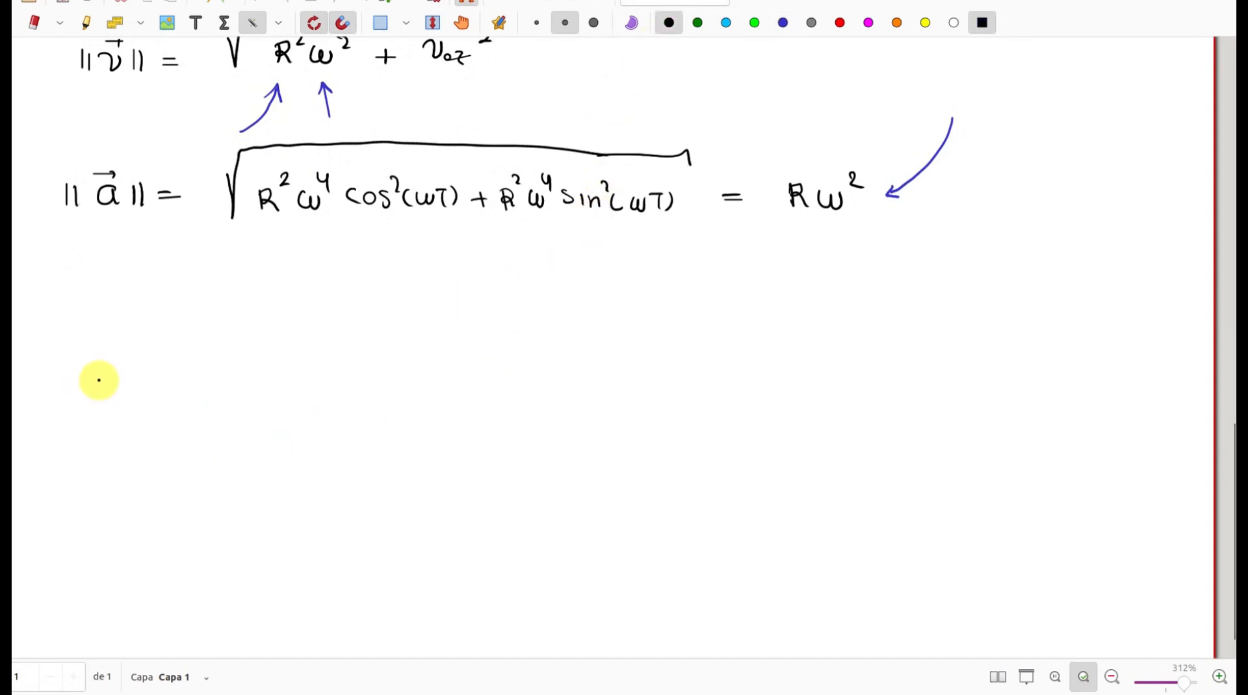
mouse_move(118, 392)
left_mouse_down()
mouse_move(119, 362)
mouse_move(183, 395)
mouse_move(170, 358)
mouse_move(215, 382)
left_mouse_up()
left_click(139, 388)
left_click_drag(199, 390, 260, 390)
mouse_move(272, 376)
left_mouse_down()
mouse_move(294, 377)
mouse_move(294, 362)
mouse_move(312, 390)
mouse_move(336, 389)
left_mouse_up()
mouse_move(345, 372)
left_mouse_down()
mouse_move(345, 390)
mouse_move(405, 389)
left_mouse_up()
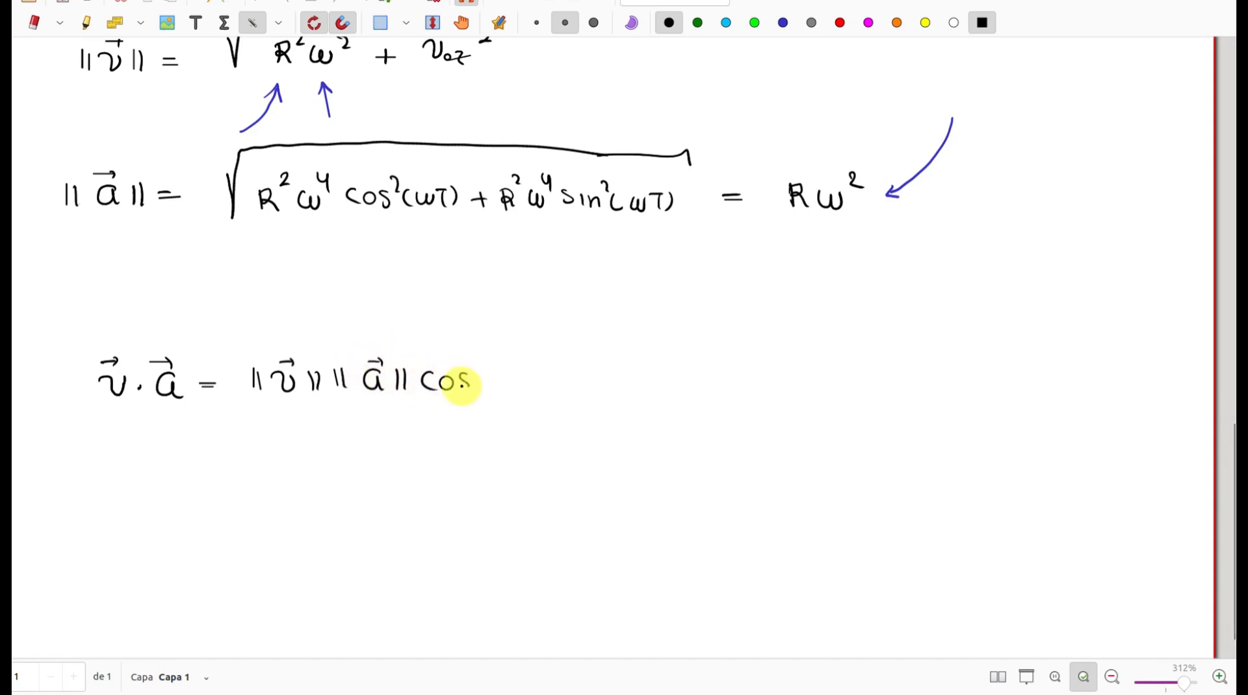
left_click_drag(495, 373, 480, 382)
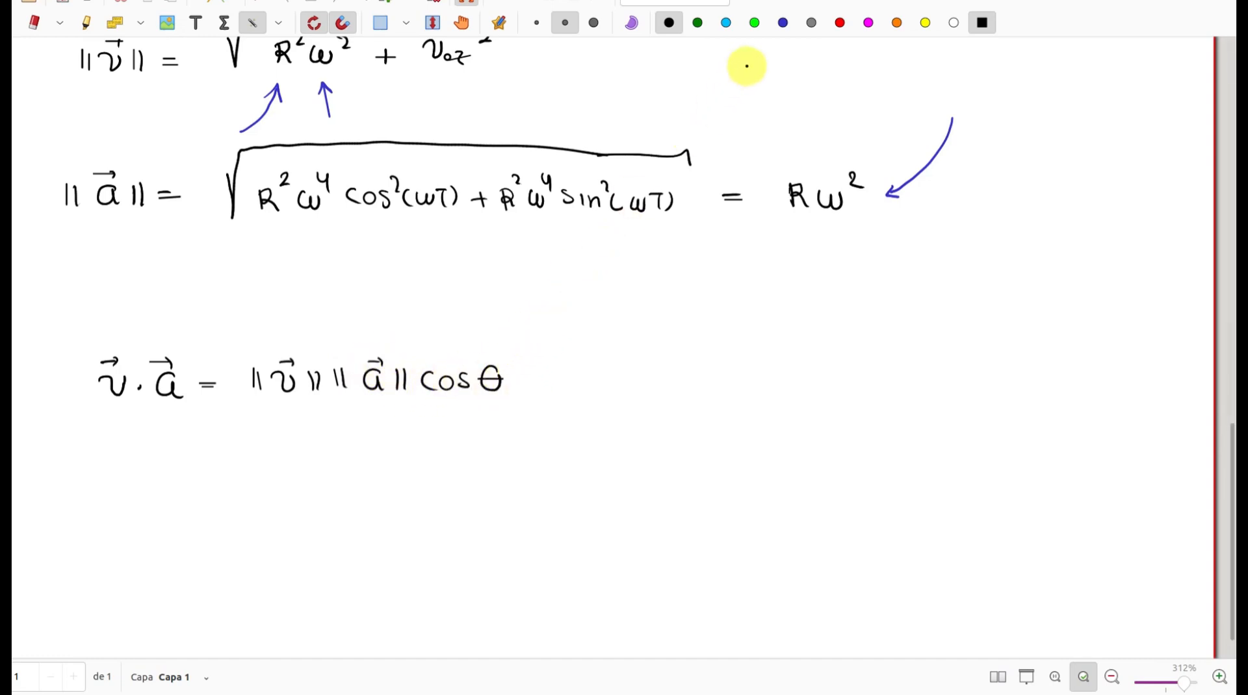
Step: Draw green arrows pointing at the dot product v⃗·a⃗ and at cosθ in the new equation
left_click(755, 24)
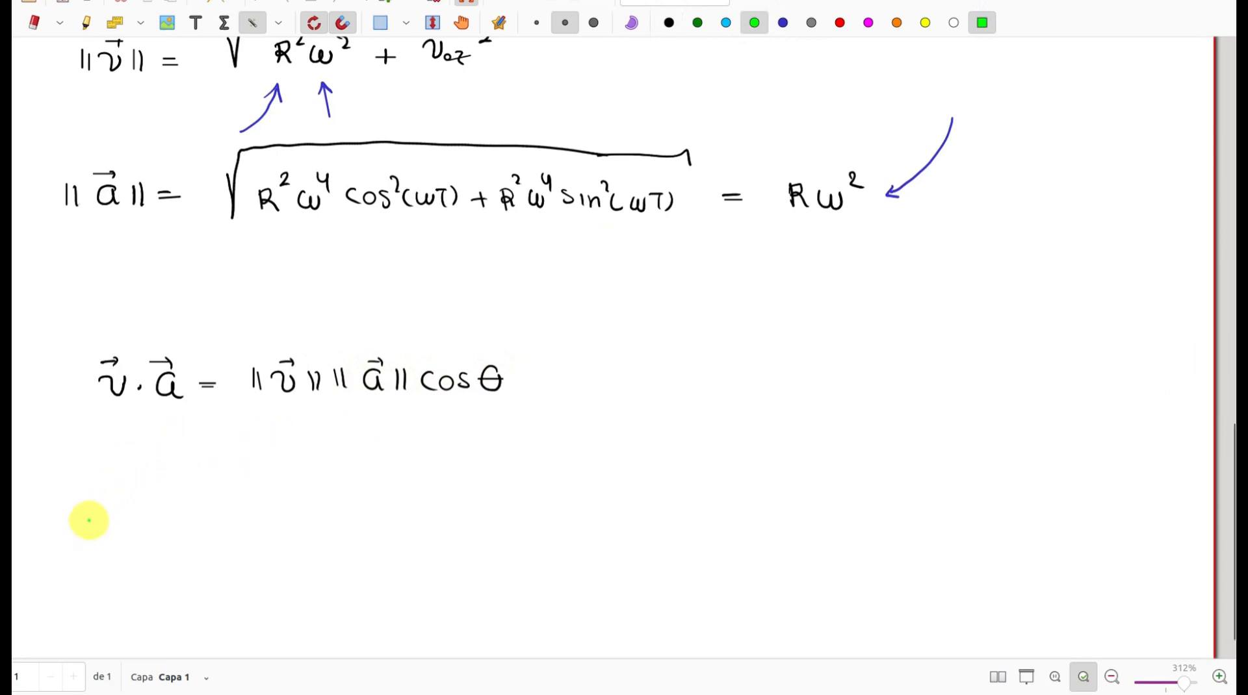
mouse_move(86, 523)
left_mouse_down()
mouse_move(127, 438)
mouse_move(136, 447)
left_mouse_up()
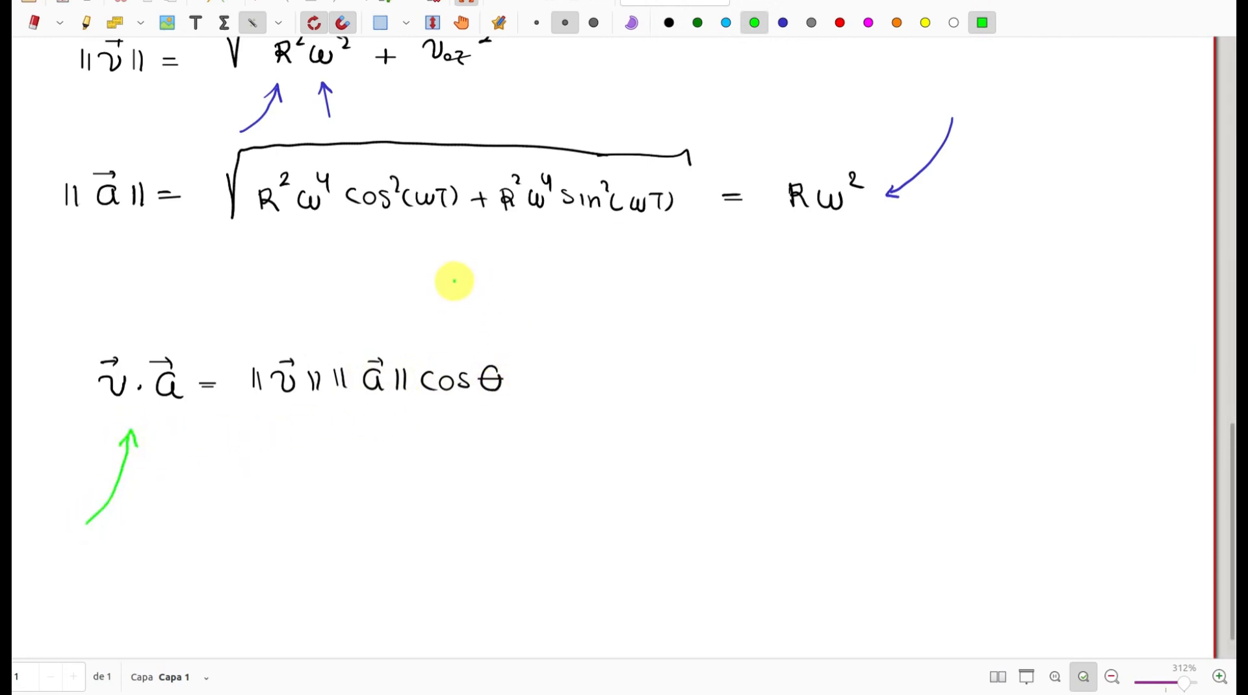
mouse_move(457, 274)
left_mouse_down()
mouse_move(453, 347)
mouse_move(465, 337)
left_mouse_up()
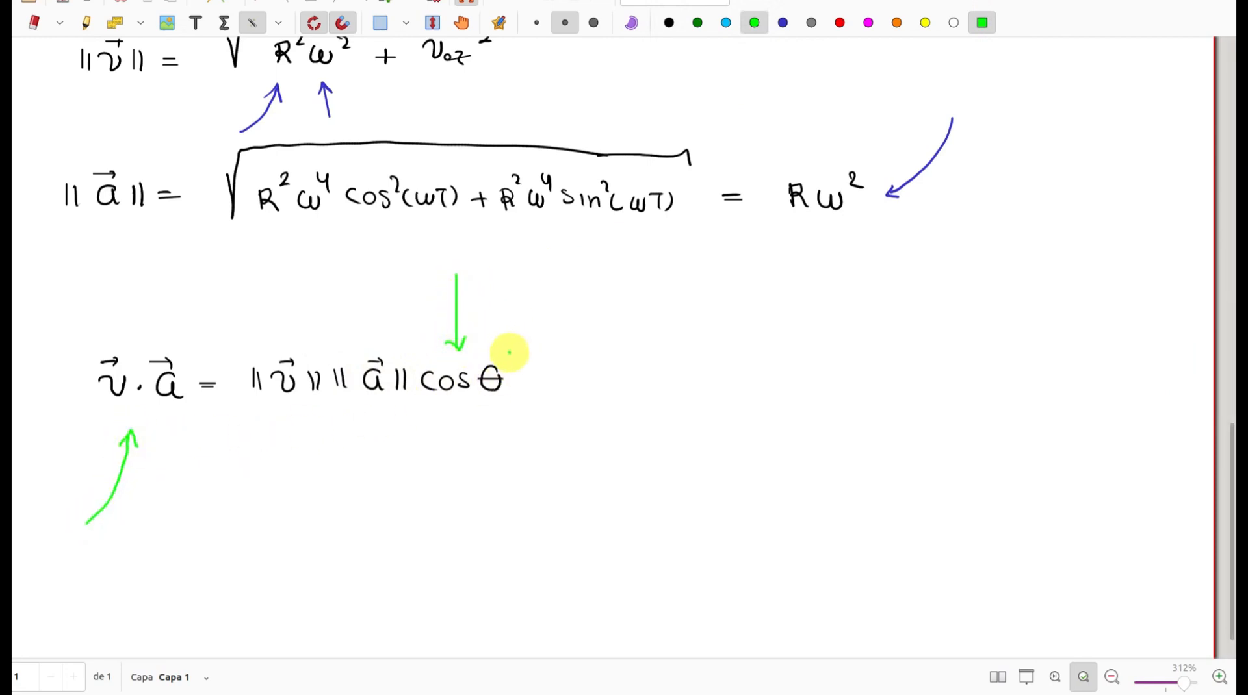
Step: Write the angle formula cosθ = v⃗·a⃗ / (‖v⃗‖ ‖a⃗‖) in black beside the dot product equation
left_click(669, 24)
mouse_move(701, 368)
left_mouse_down()
mouse_move(698, 384)
mouse_move(730, 383)
left_mouse_up()
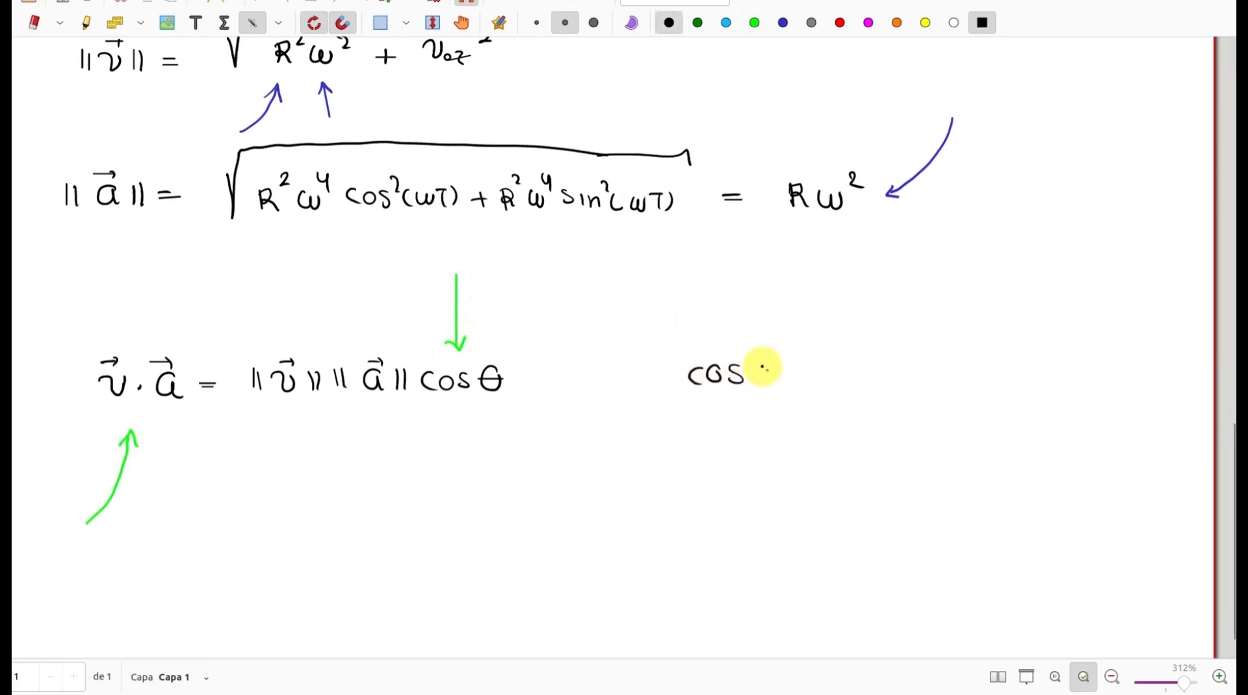
mouse_move(882, 371)
left_mouse_down()
mouse_move(900, 363)
mouse_move(897, 349)
mouse_move(953, 382)
mouse_move(949, 349)
left_mouse_up()
left_click(914, 377)
left_click_drag(837, 391, 1007, 391)
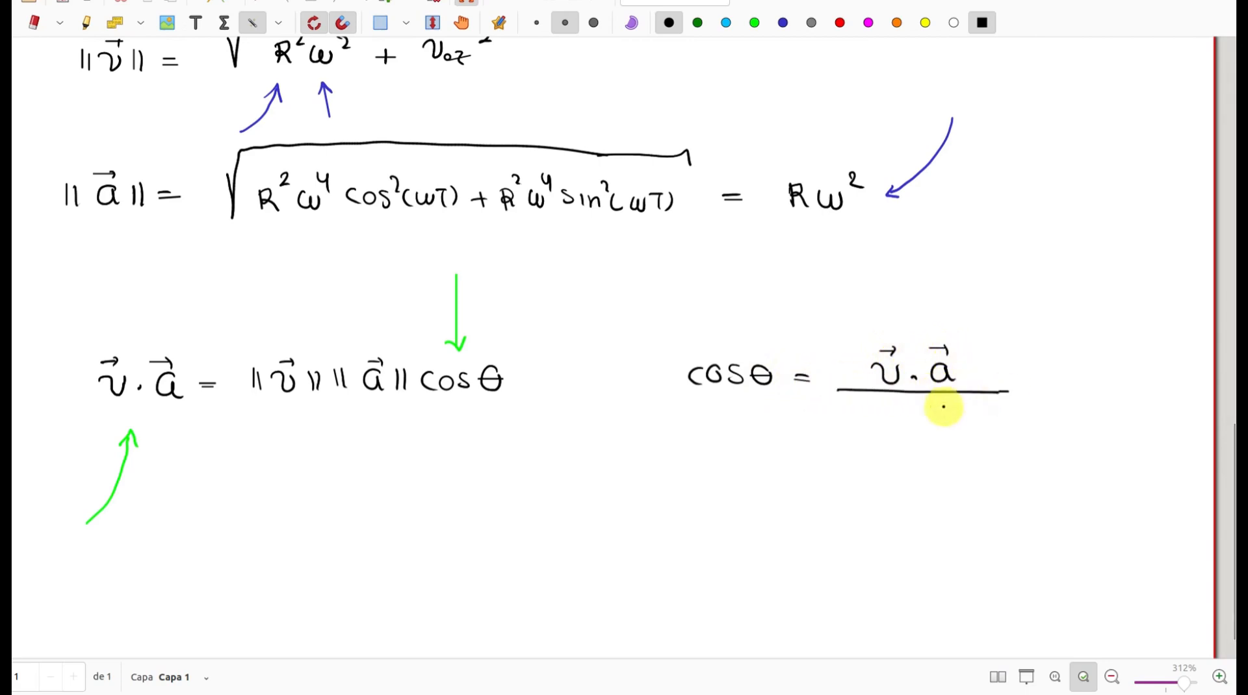
mouse_move(833, 425)
left_mouse_down()
mouse_move(917, 443)
mouse_move(953, 418)
left_mouse_up()
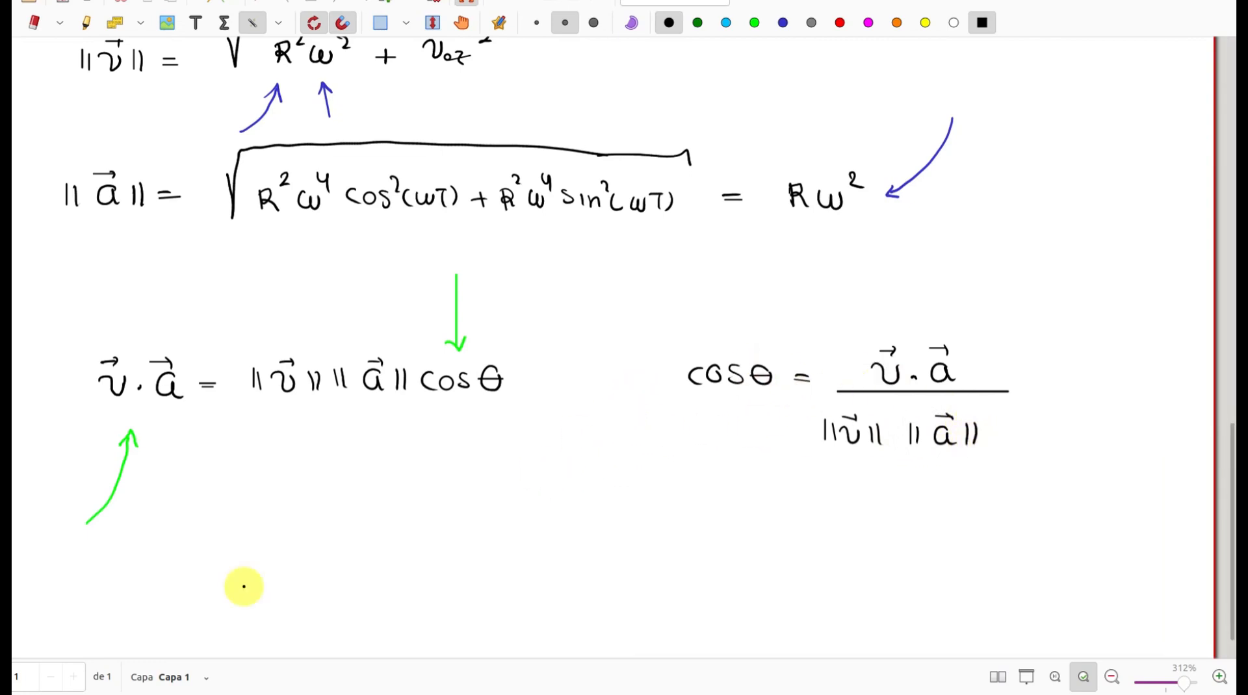
Step: Switch to GeoGebra and compute the dot product of the velocity and acceleration vectors with dot(v,g)
key("alt+Tab")
scroll(139, 594, "down", 1)
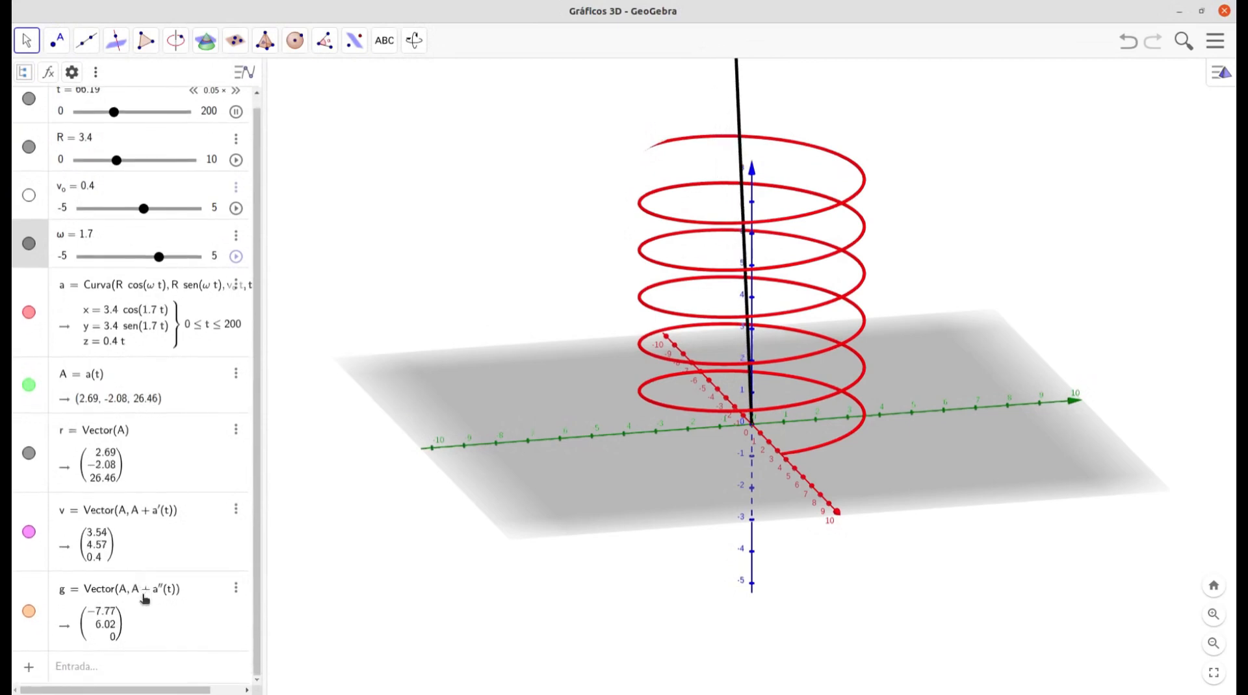
left_click(78, 669)
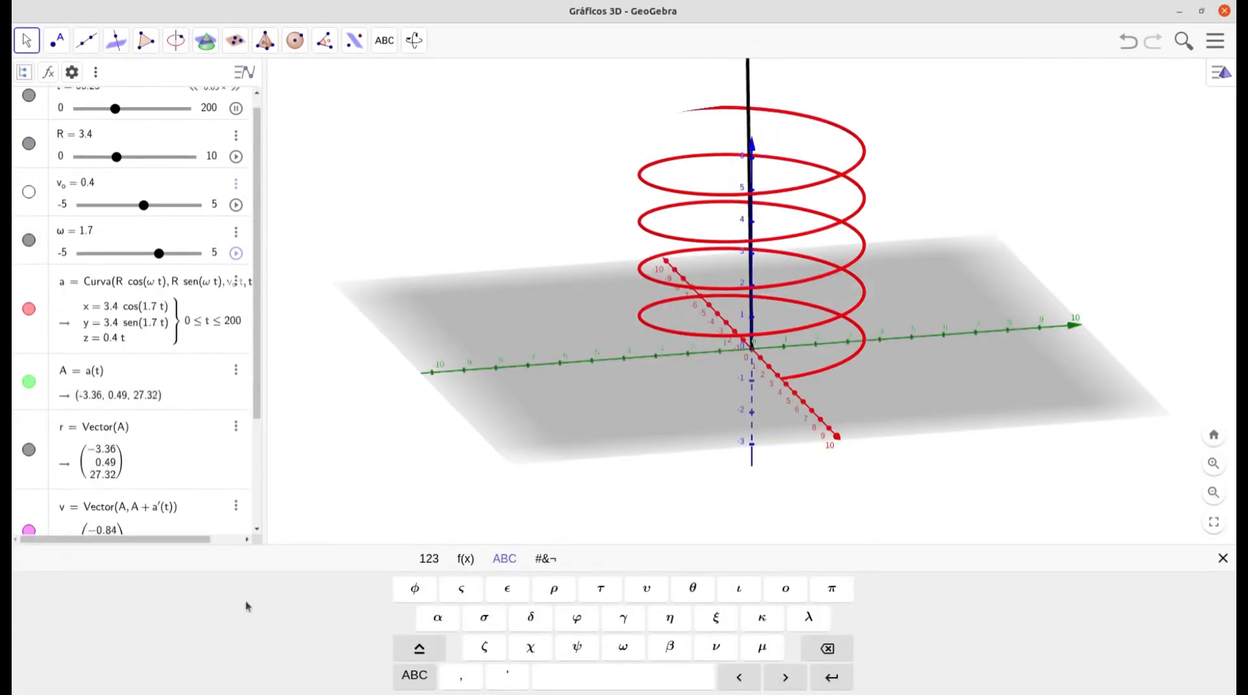
scroll(226, 523, "down", 3)
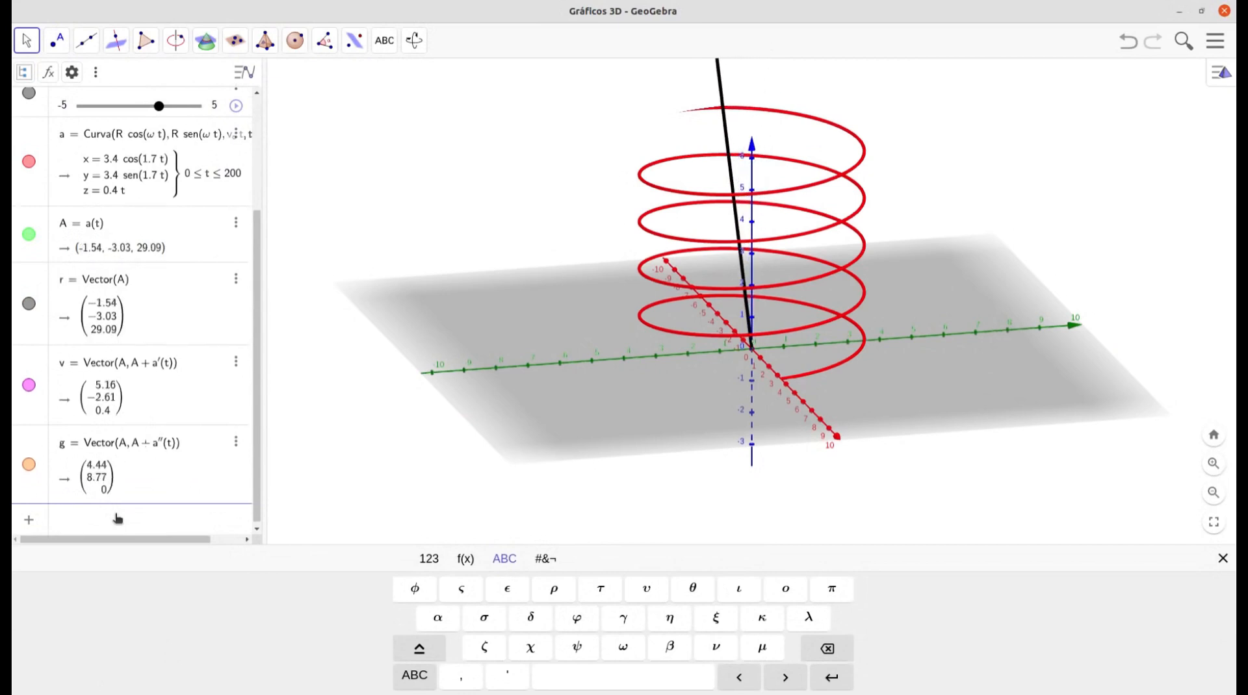
type("dot")
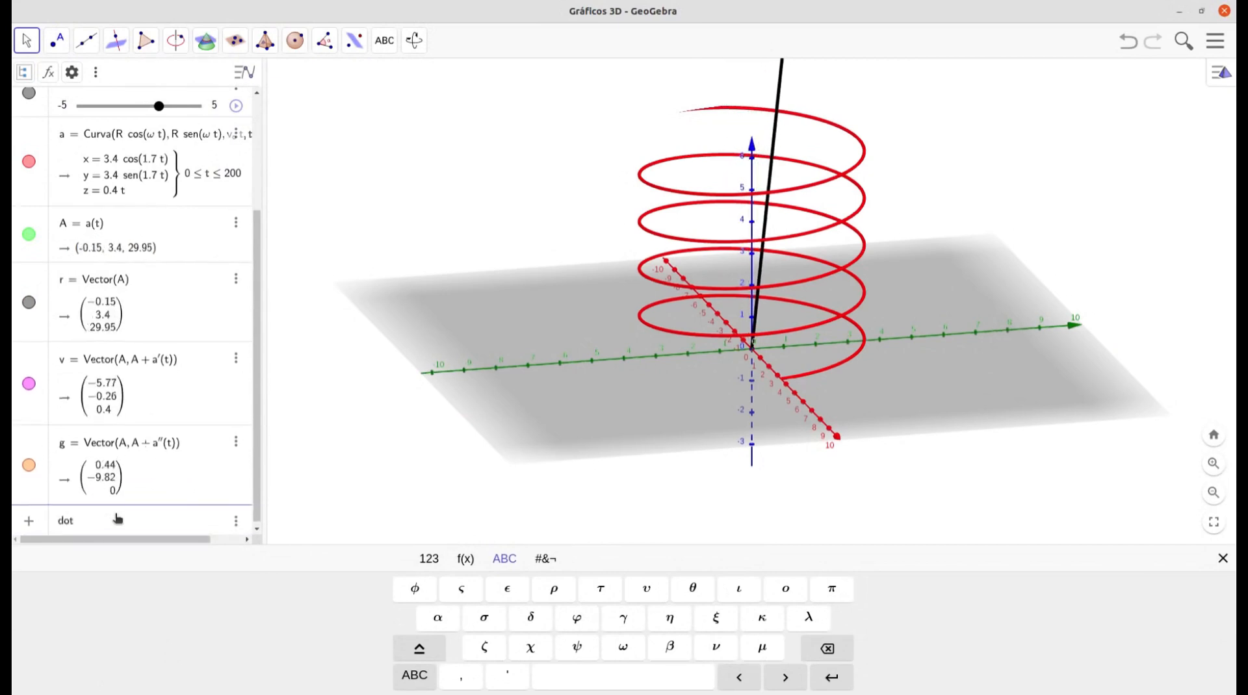
type("(")
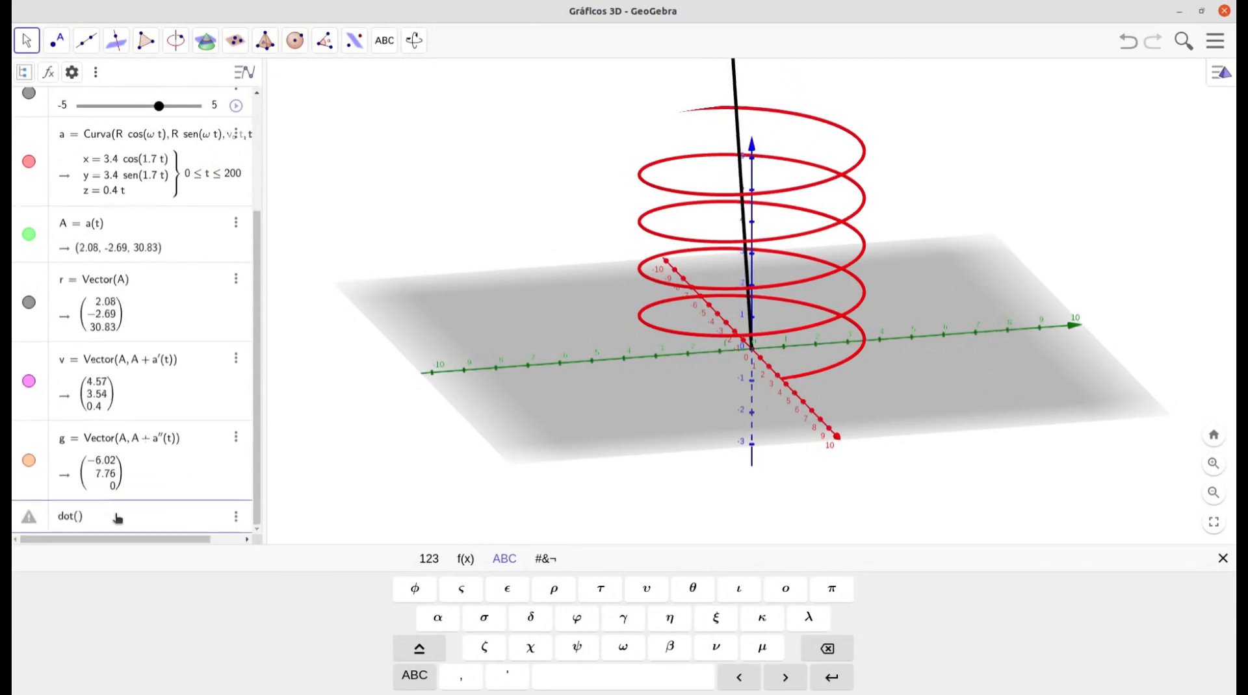
type("v")
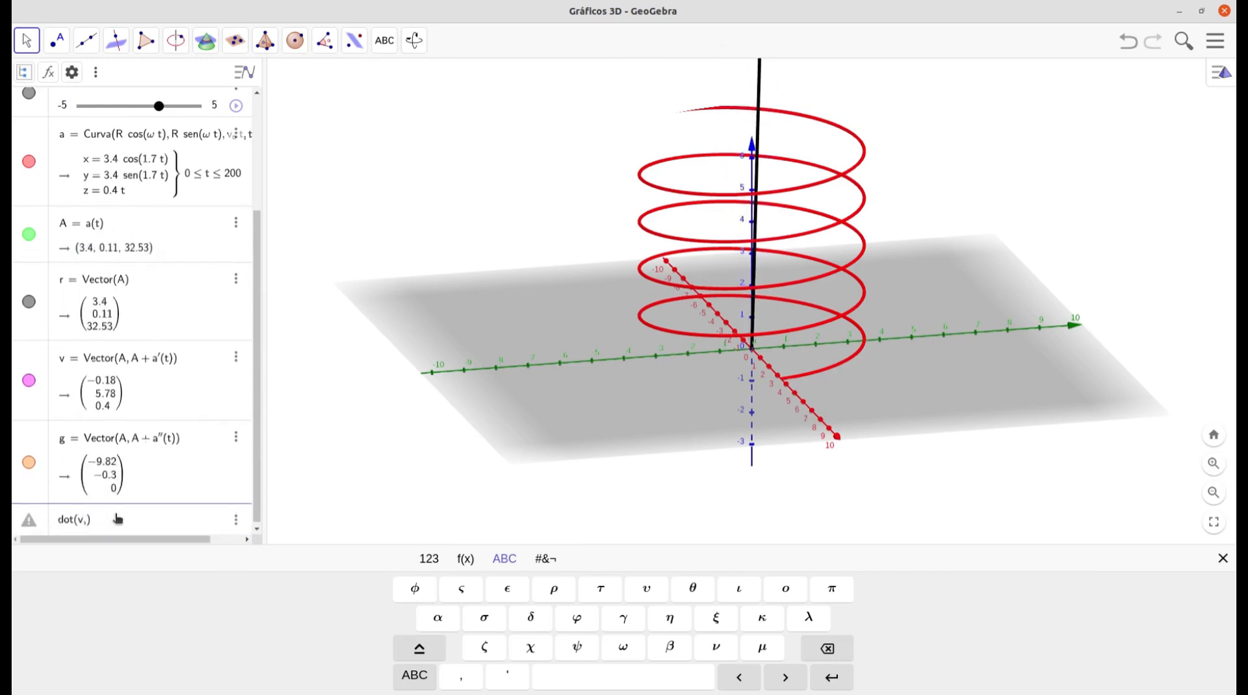
type(", g")
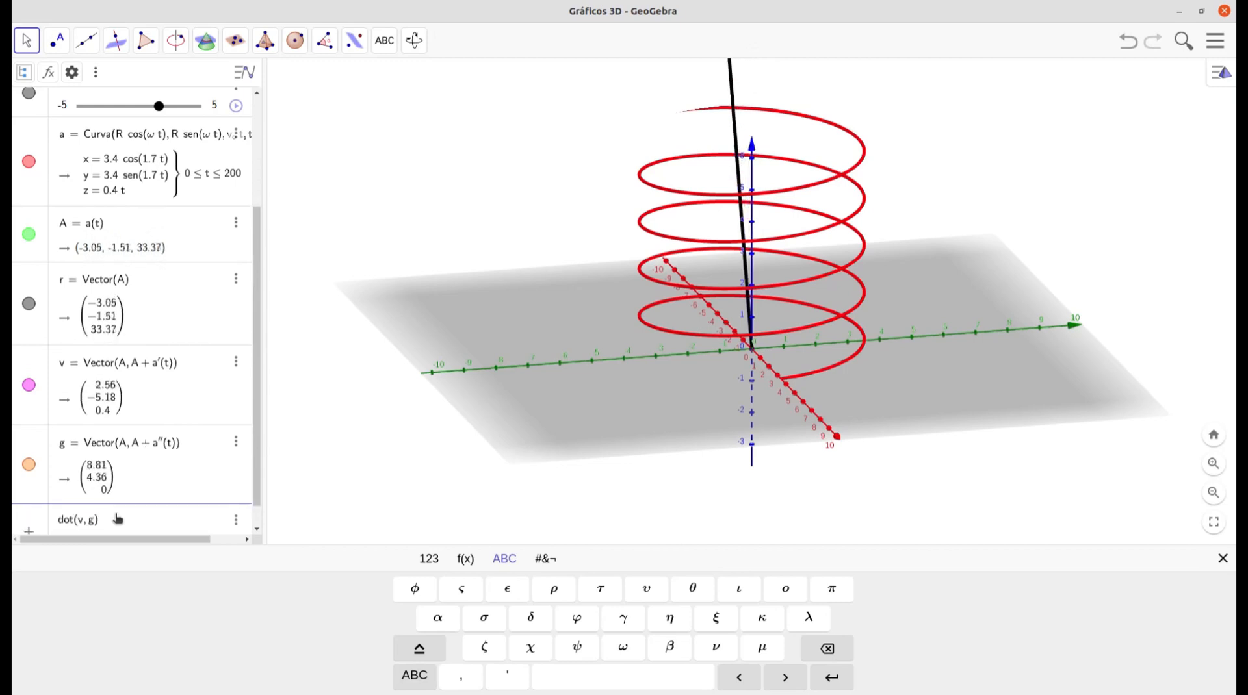
key("Return")
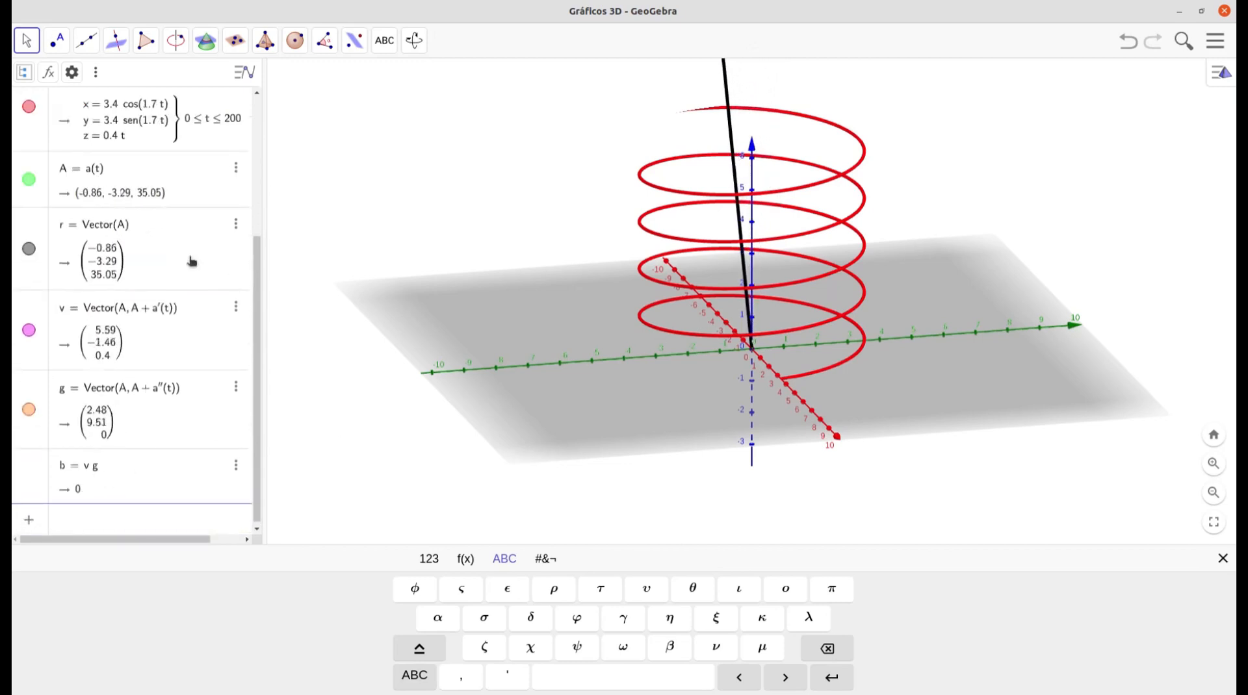
Step: Move the t slider back near its start and examine the velocity and acceleration vectors obliquely and from directly above
left_click_drag(257, 263, 256, 110)
left_click_drag(120, 129, 78, 125)
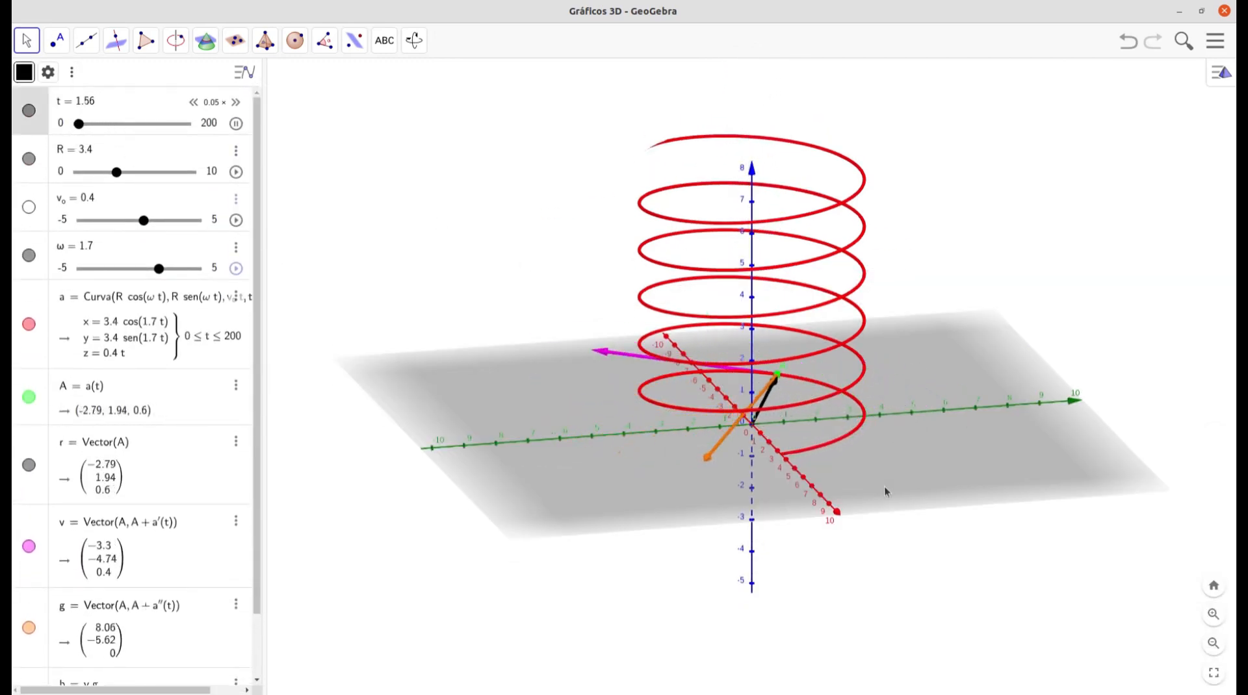
left_click_drag(879, 482, 898, 424)
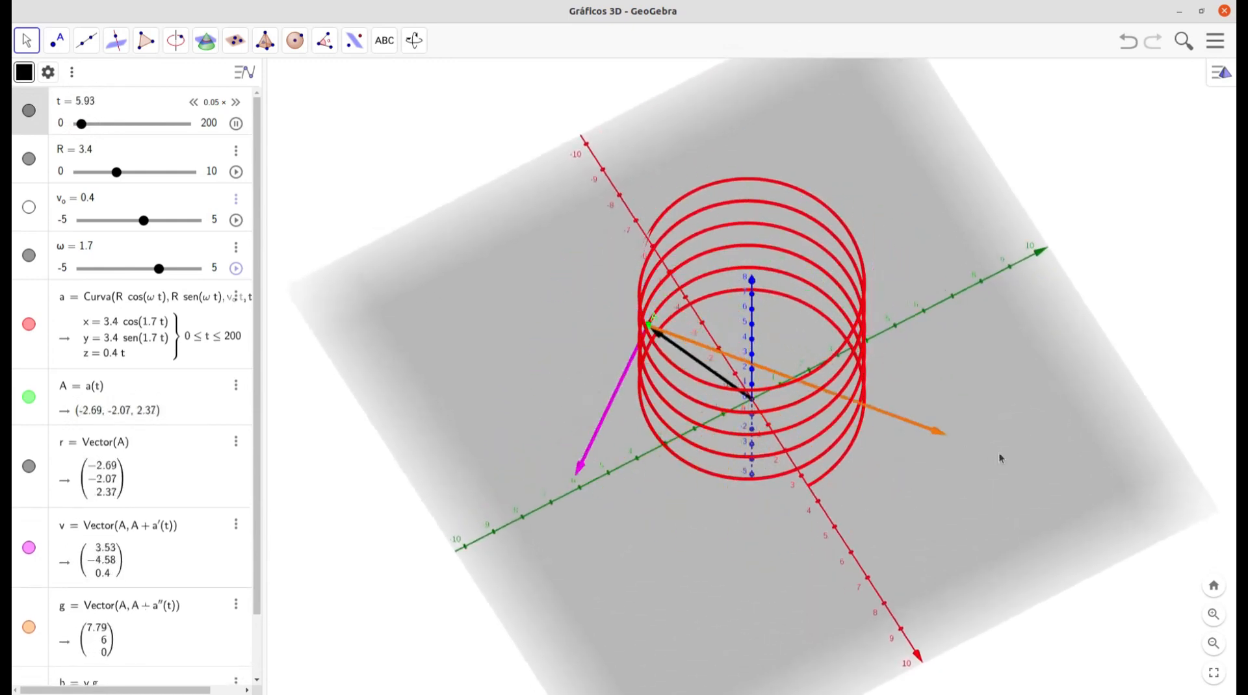
left_click_drag(970, 512, 979, 530)
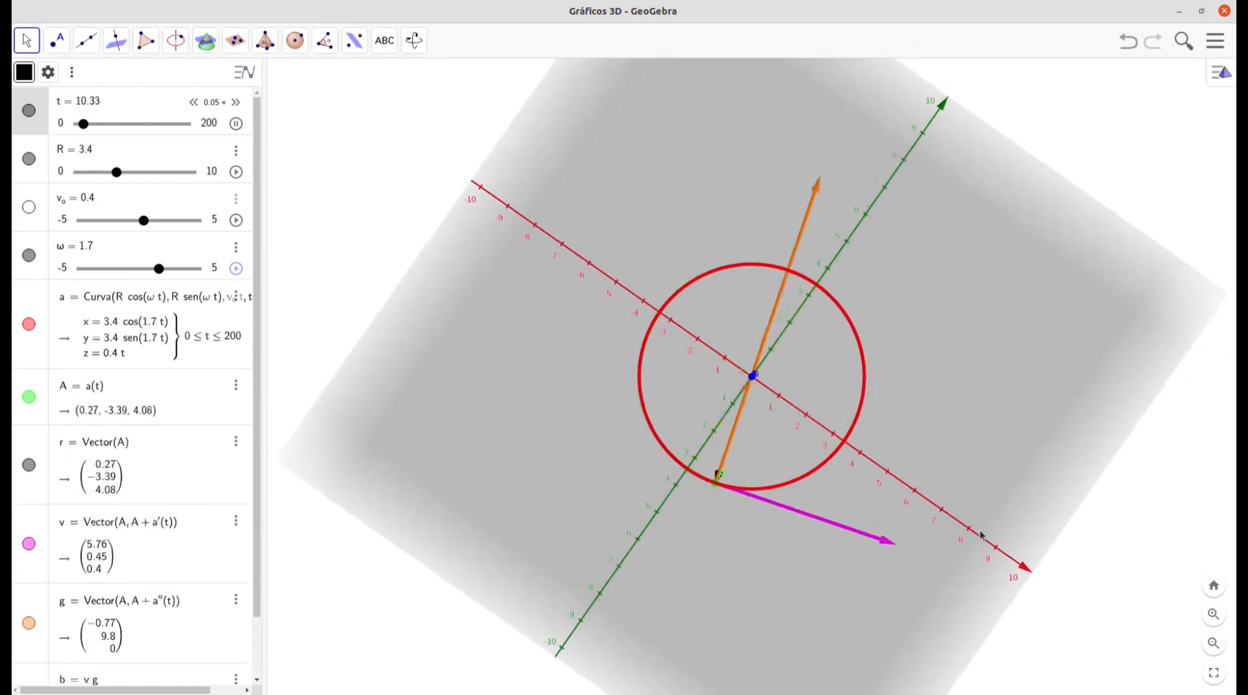
left_click_drag(980, 535, 958, 486)
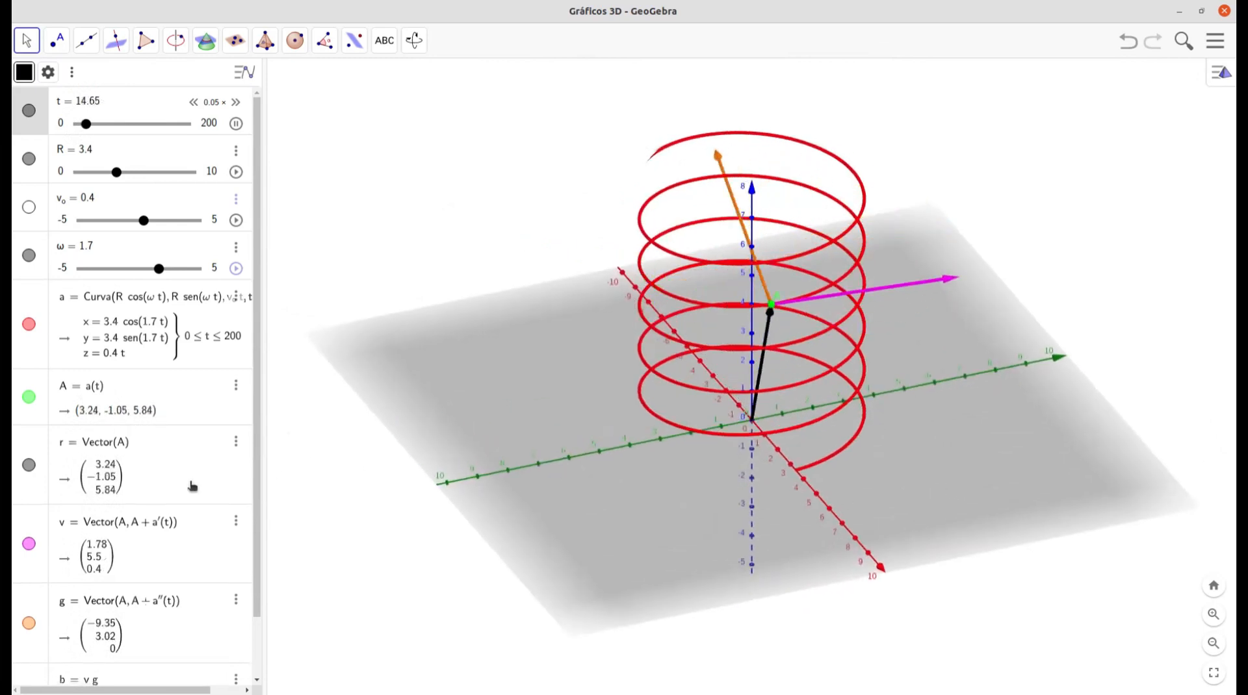
Step: Compute the velocity's magnitude as the square root of dot(v,v) and close the on-screen keyboard
scroll(256, 459, "down", 2)
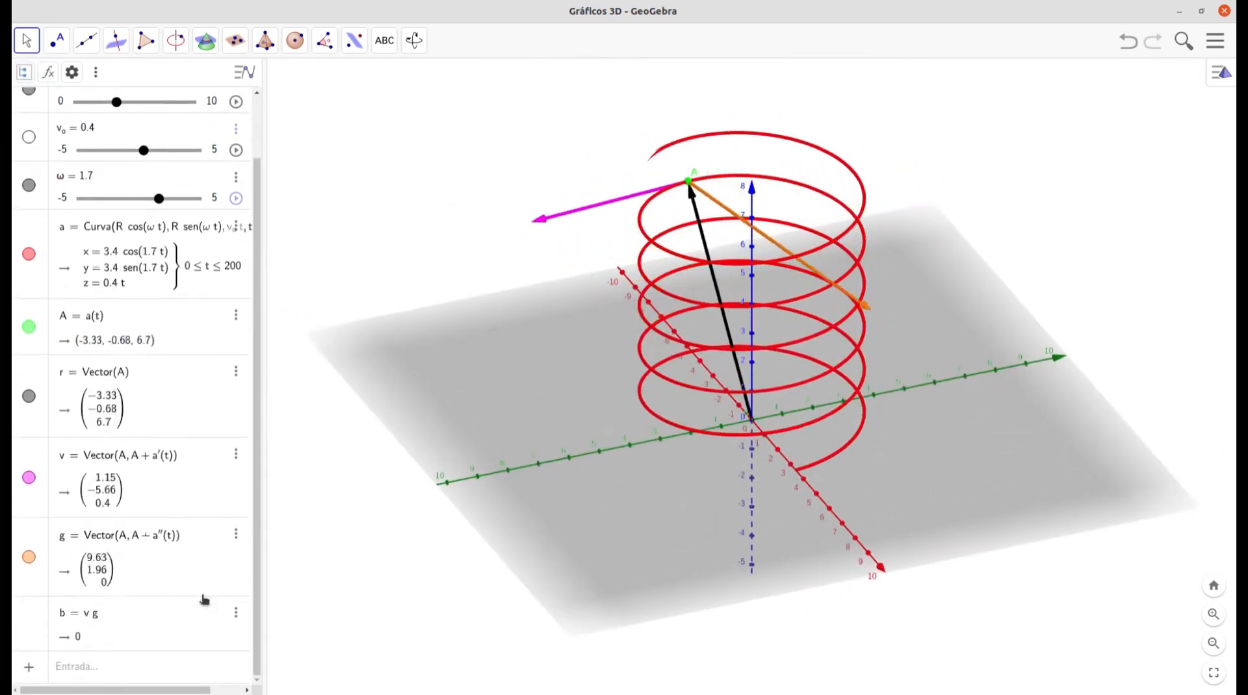
left_click(82, 670)
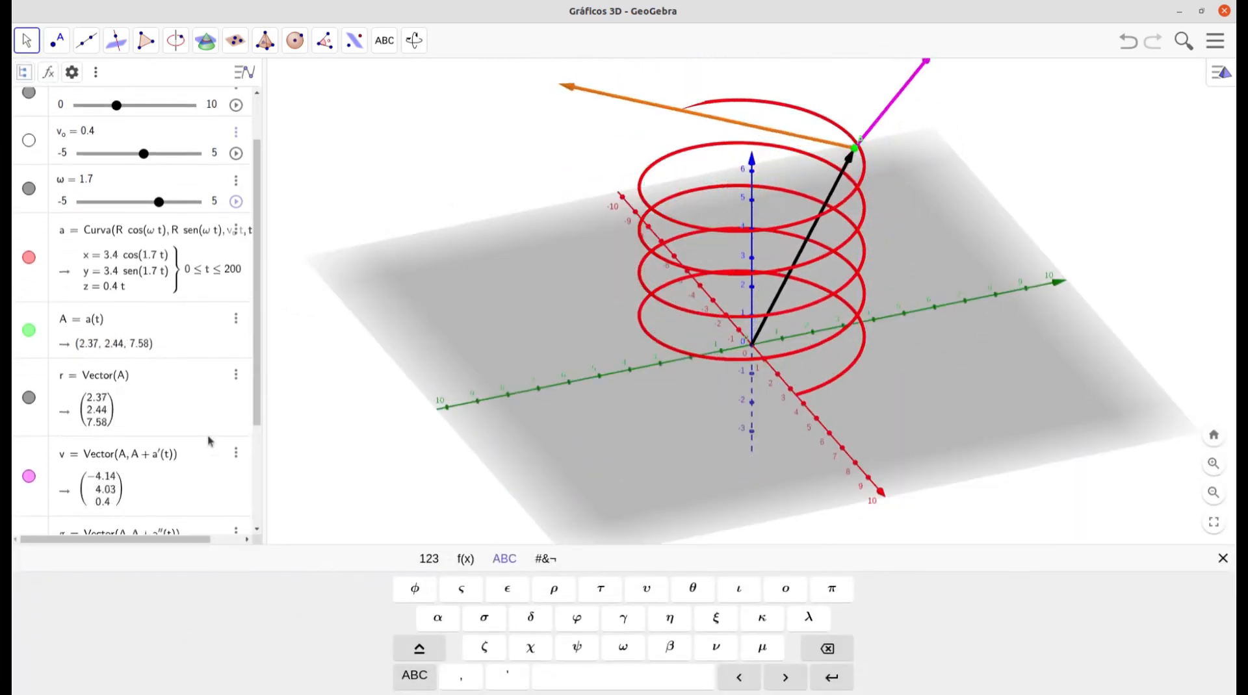
scroll(209, 441, "down", 4)
left_click(76, 525)
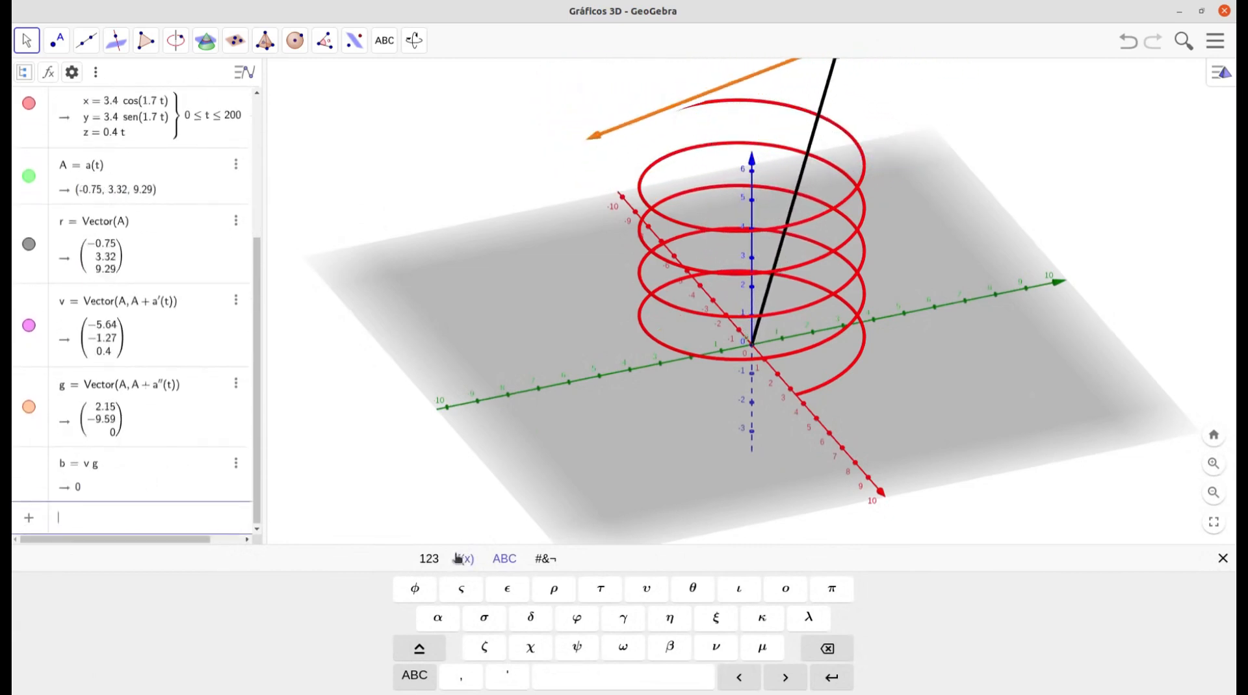
left_click(429, 559)
left_click(528, 619)
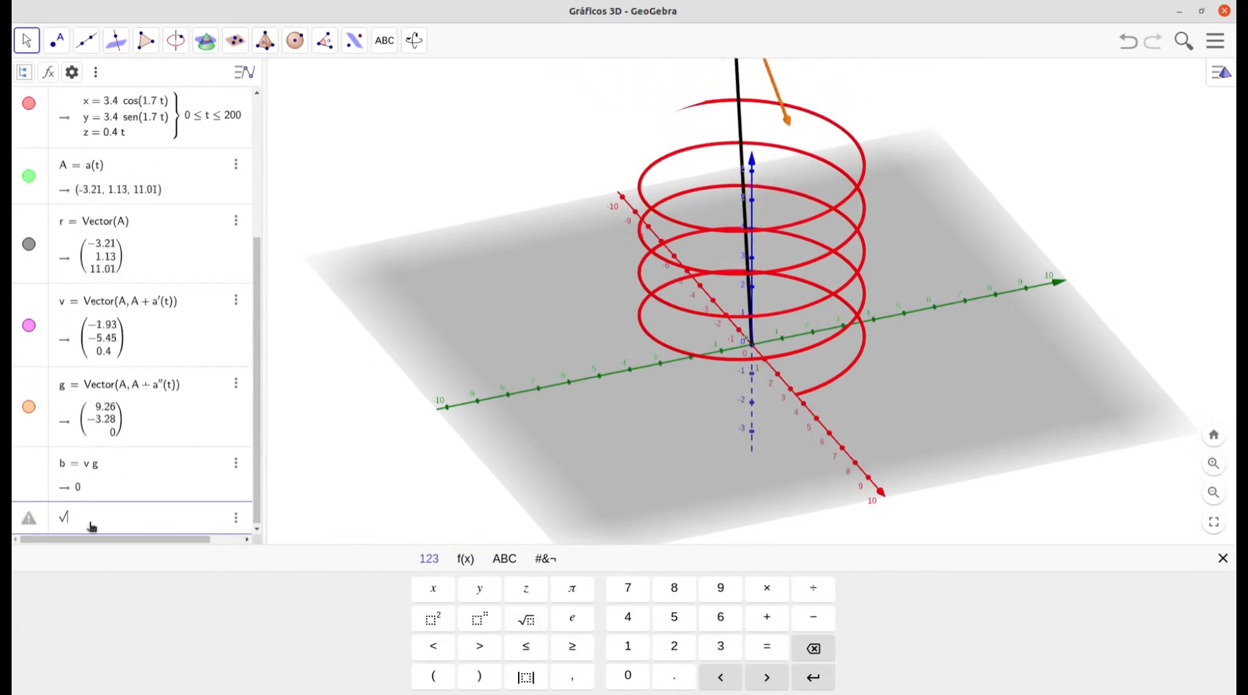
type("dot")
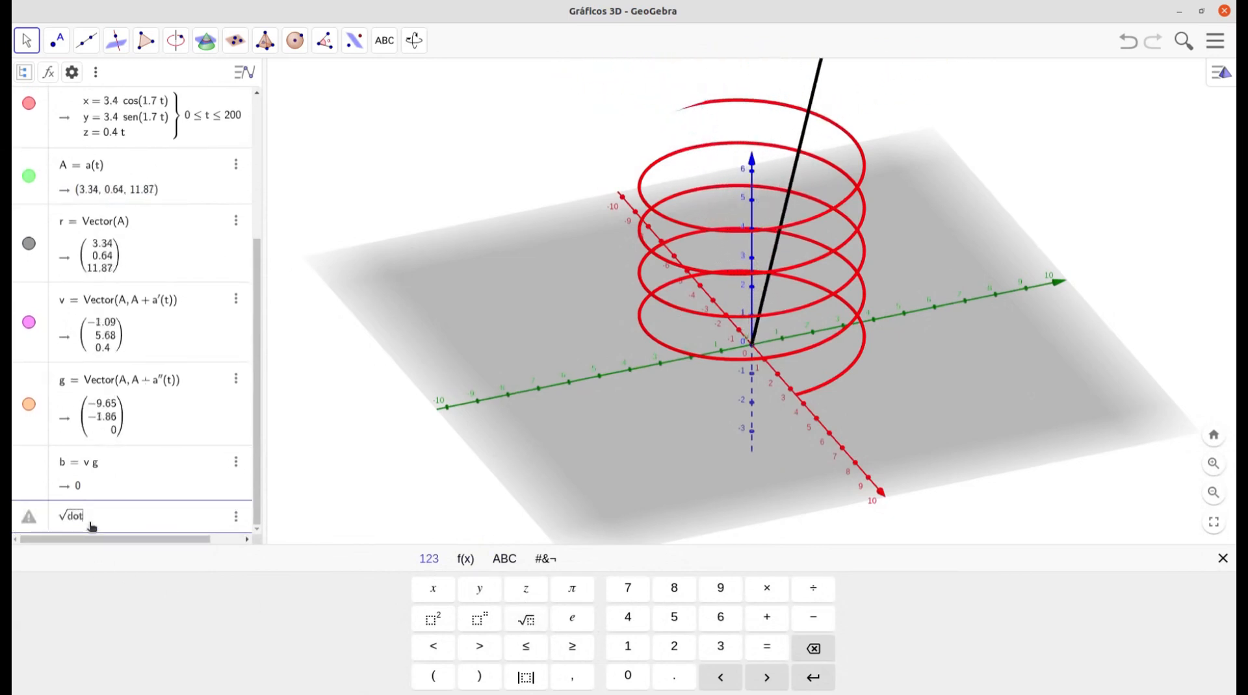
type("(v,v")
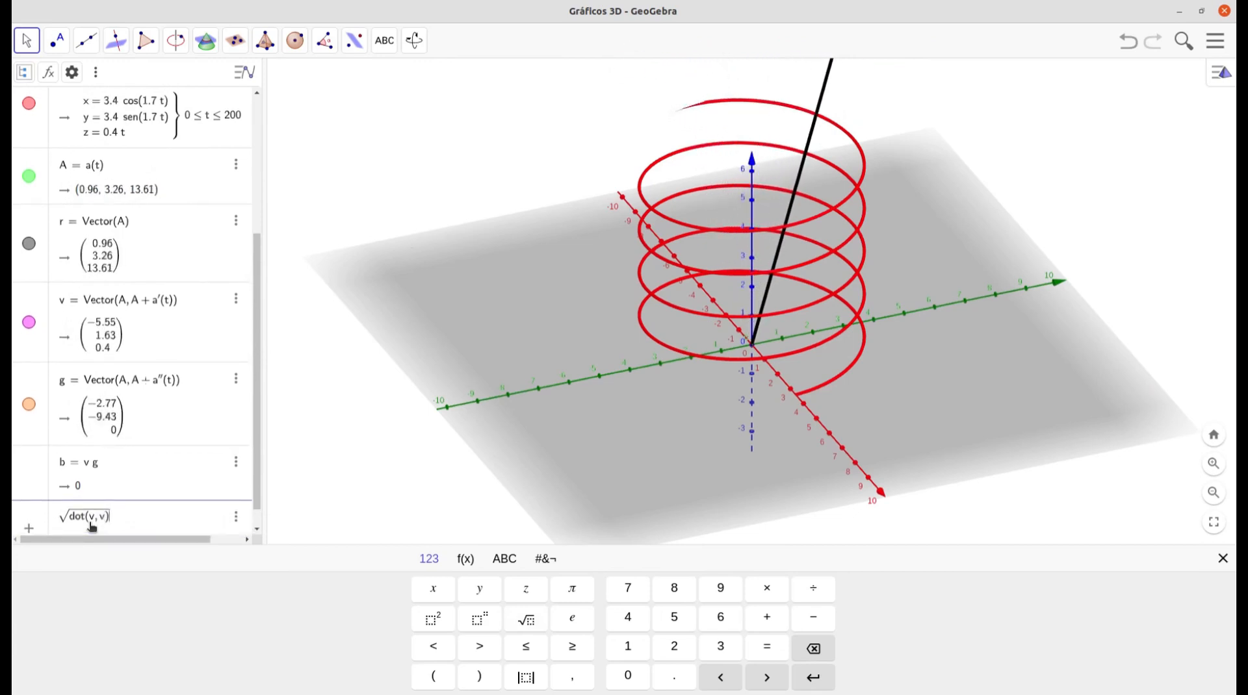
key("Return")
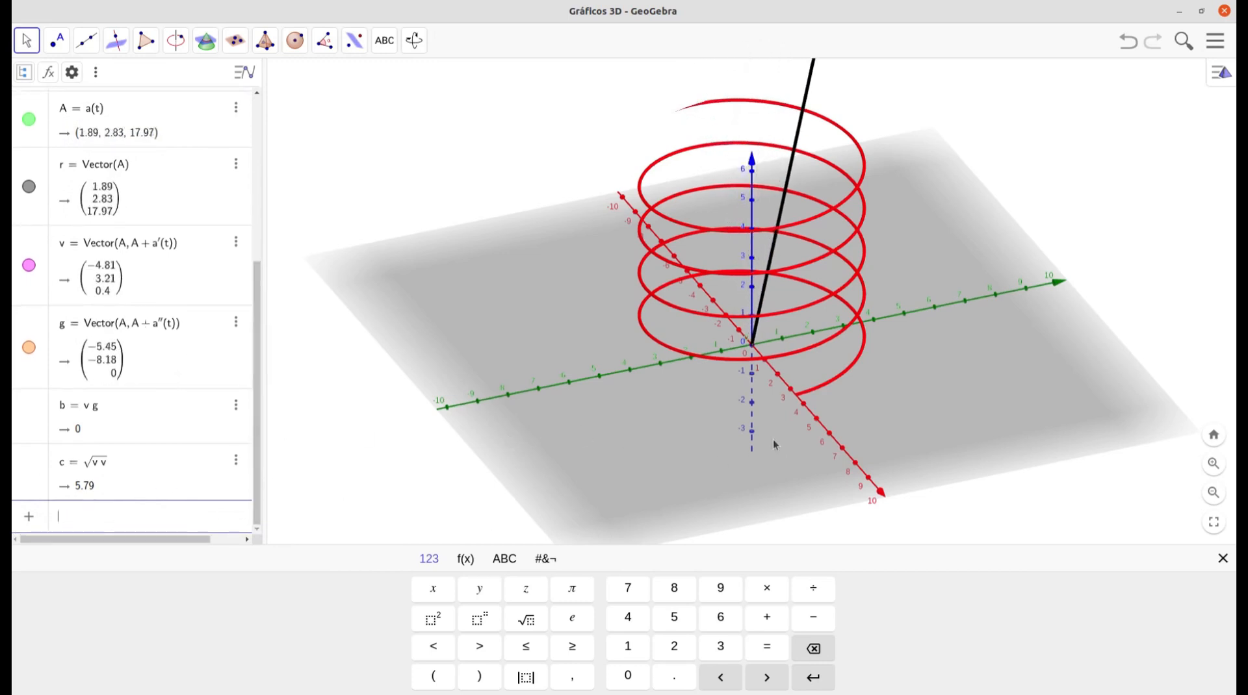
left_click(1222, 559)
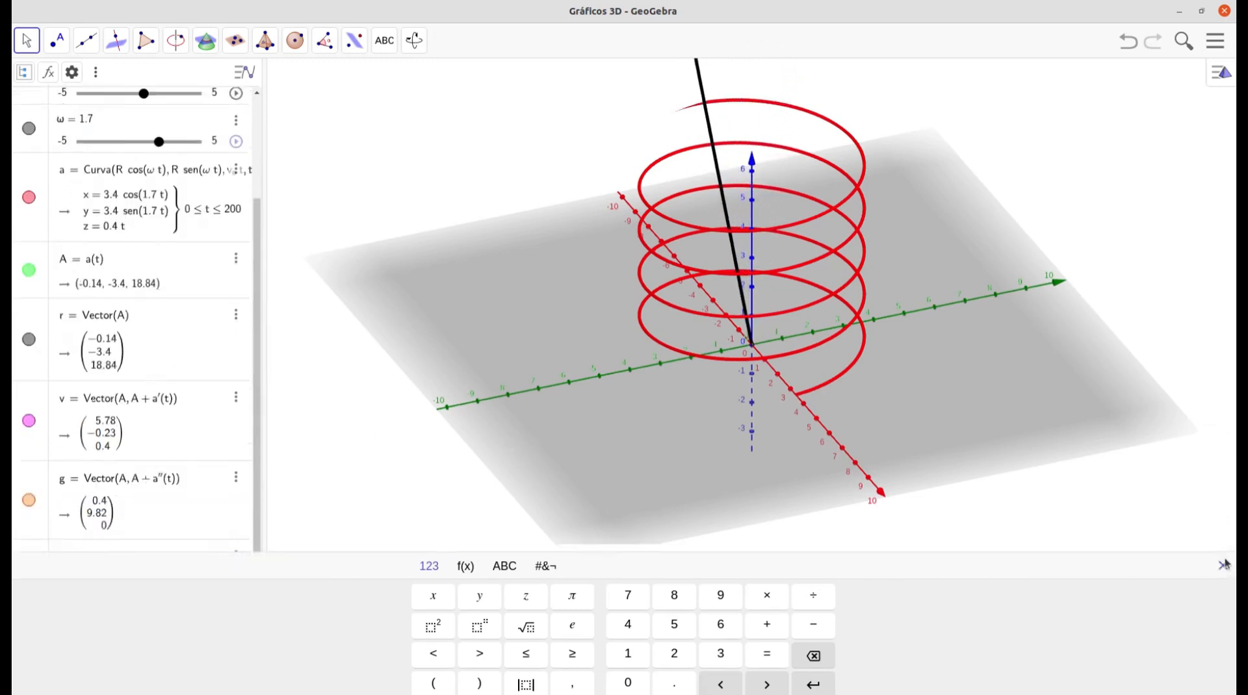
scroll(867, 423, "up", 1)
scroll(388, 290, "down", 2)
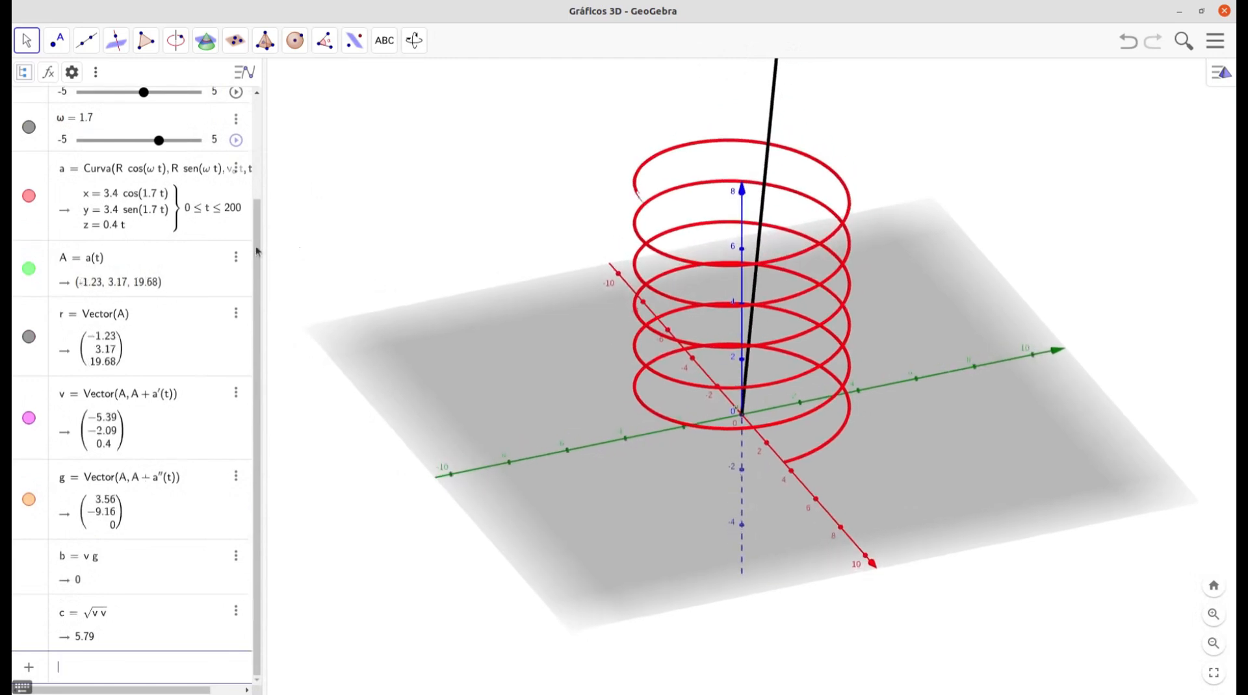
Step: Return t to near zero and examine how the position, velocity and acceleration vectors move along the helix, obliquely and from directly above
left_click_drag(254, 222, 255, 120)
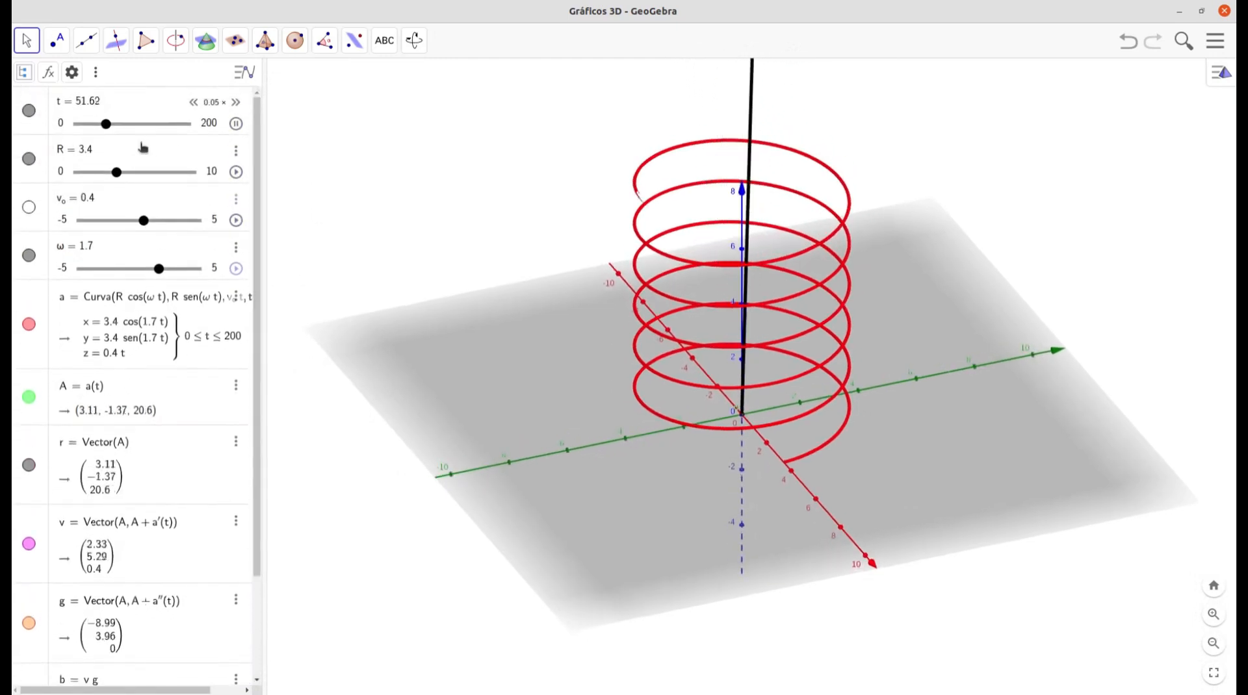
left_click_drag(107, 128, 73, 125)
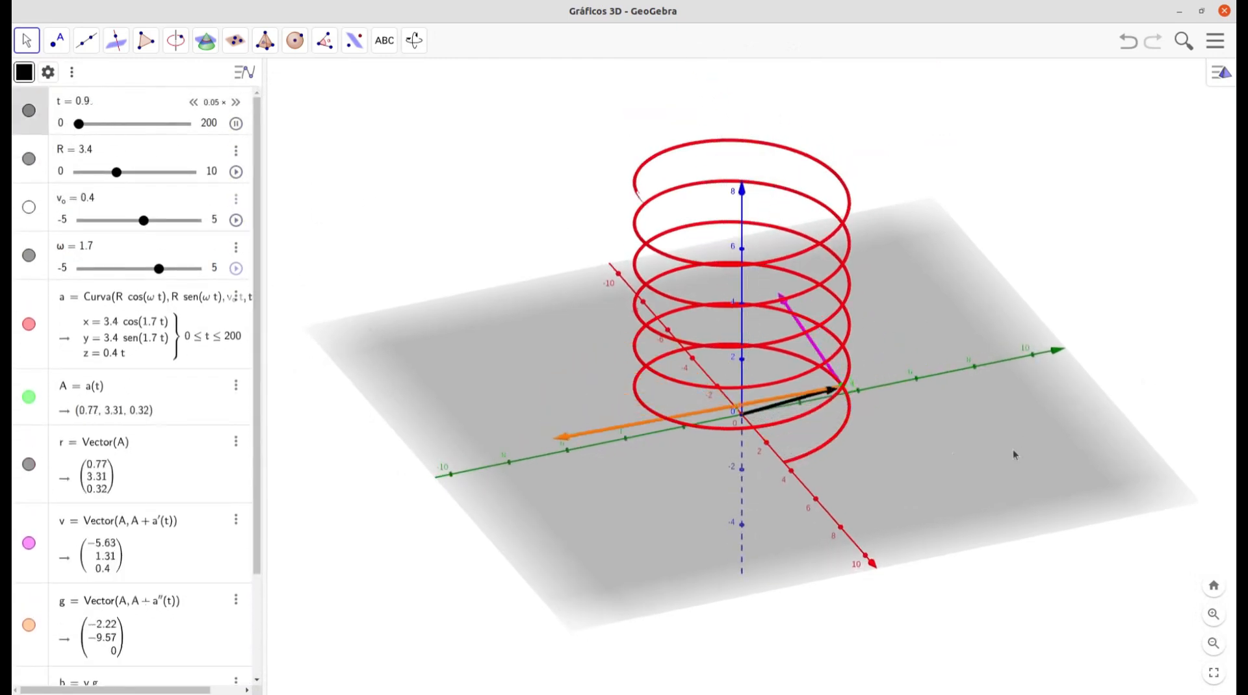
left_click_drag(1050, 477, 992, 478)
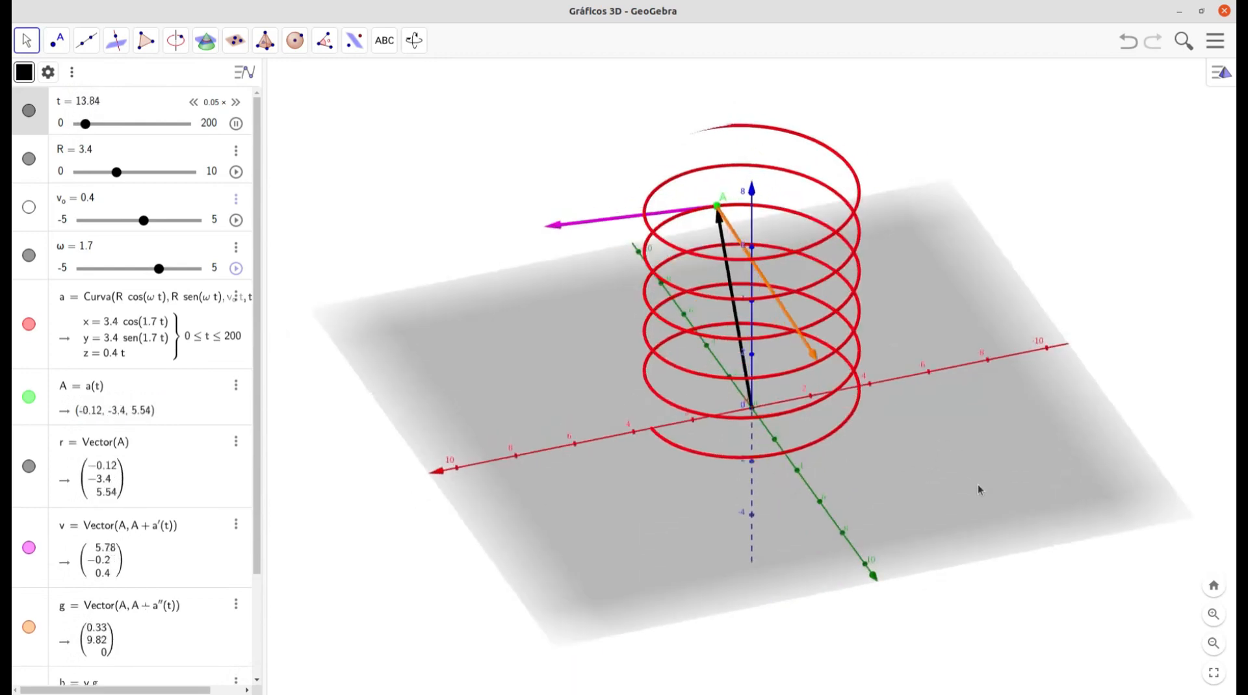
left_click_drag(983, 497, 985, 521)
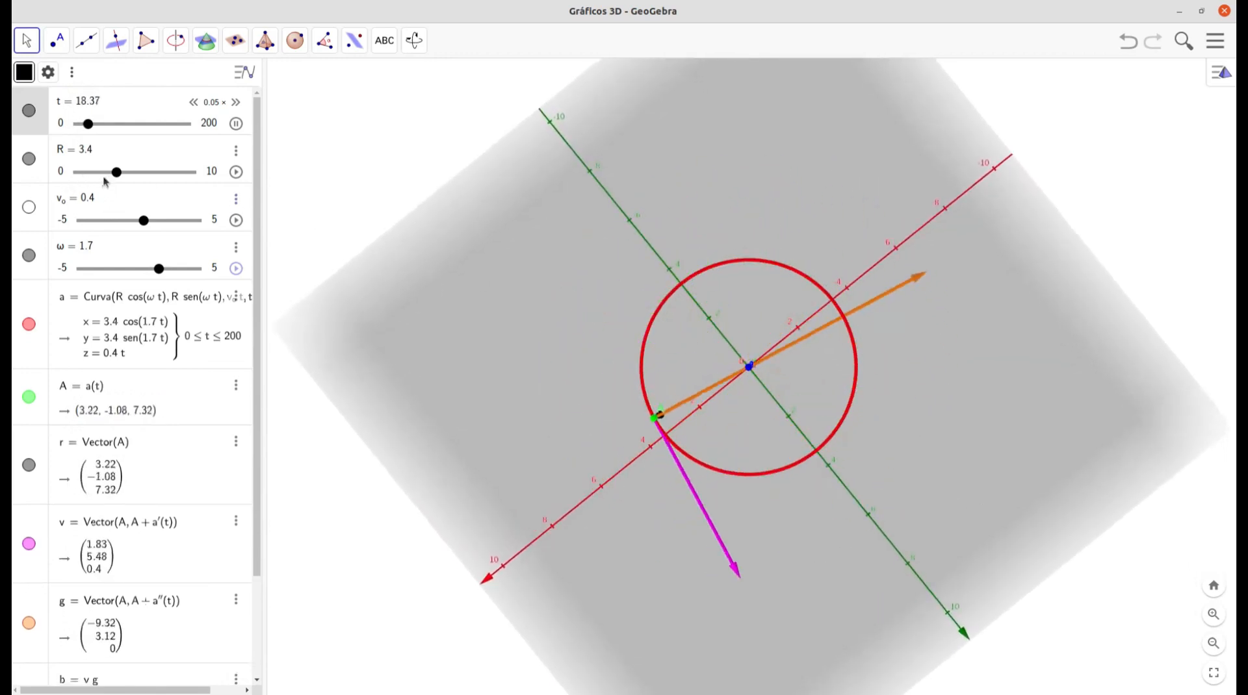
Step: Set the radius R to 2.6 and the angular velocity ω to 0.5, then inspect the changed helix and its vectors
left_click_drag(117, 171, 108, 171)
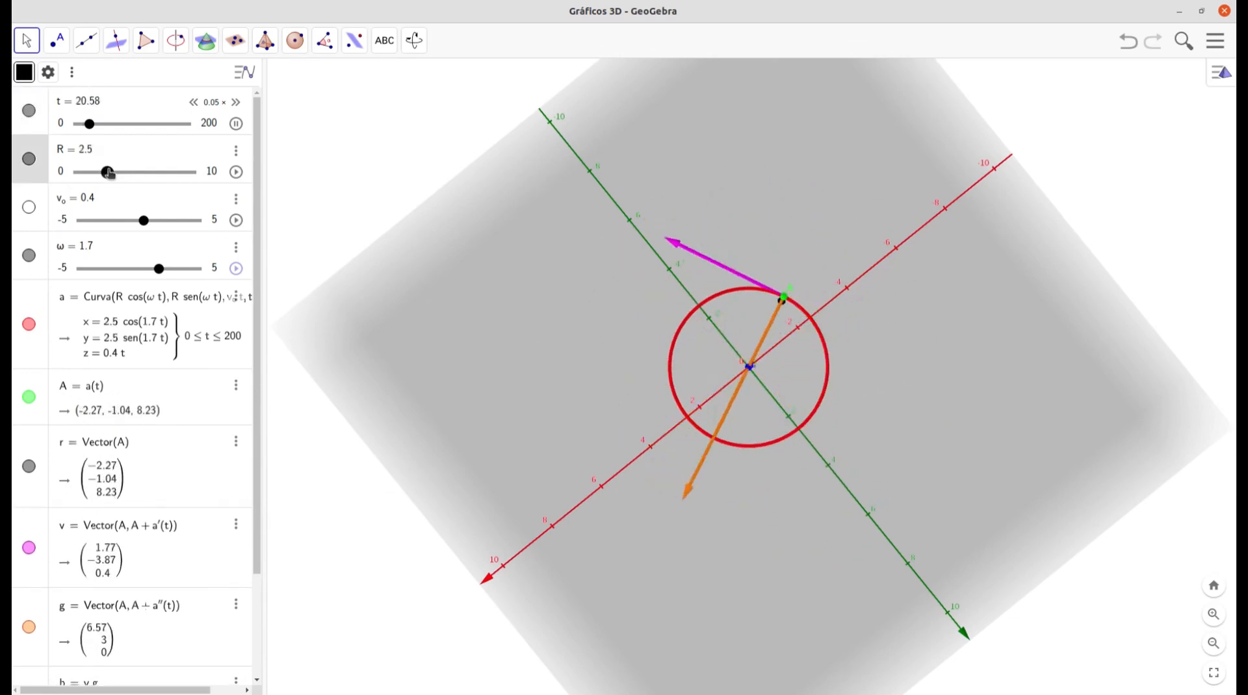
left_click_drag(159, 268, 146, 270)
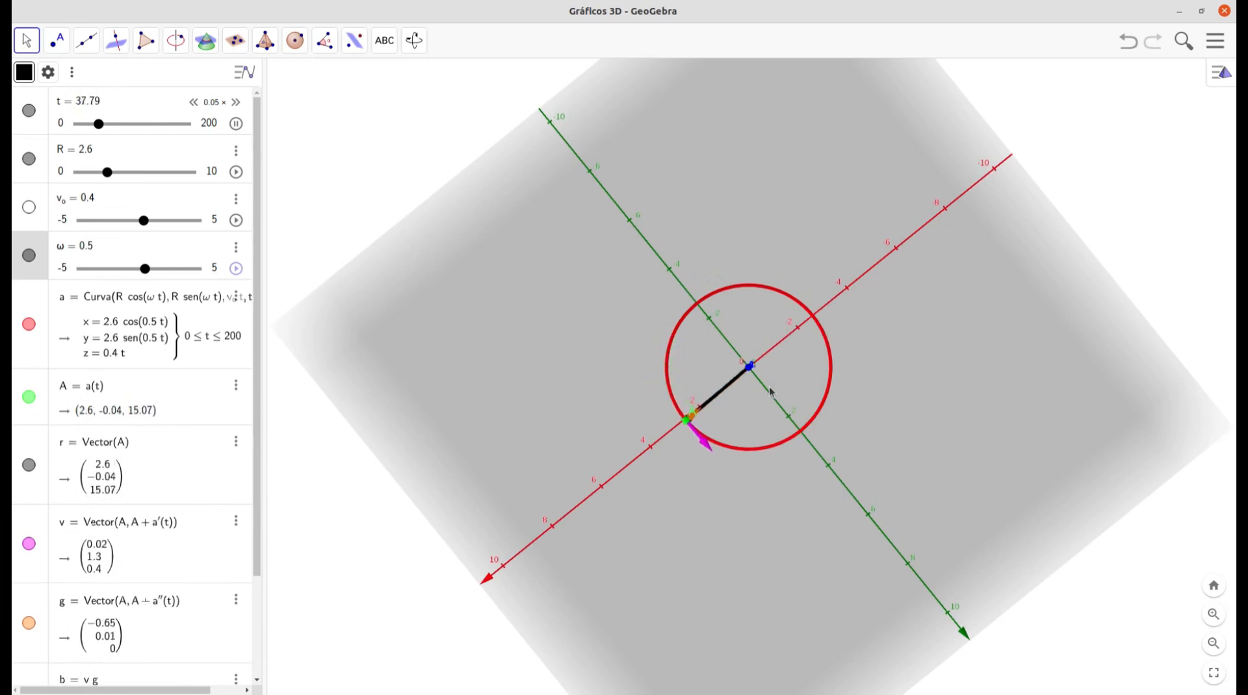
left_click_drag(989, 407, 946, 399)
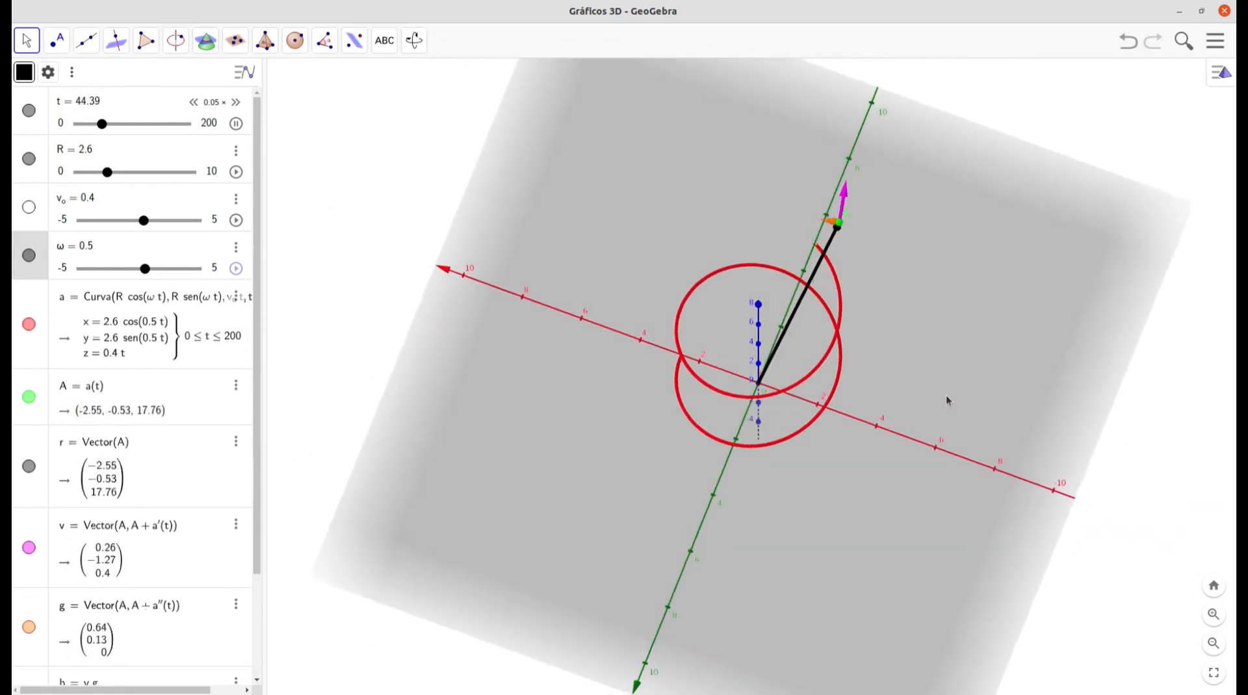